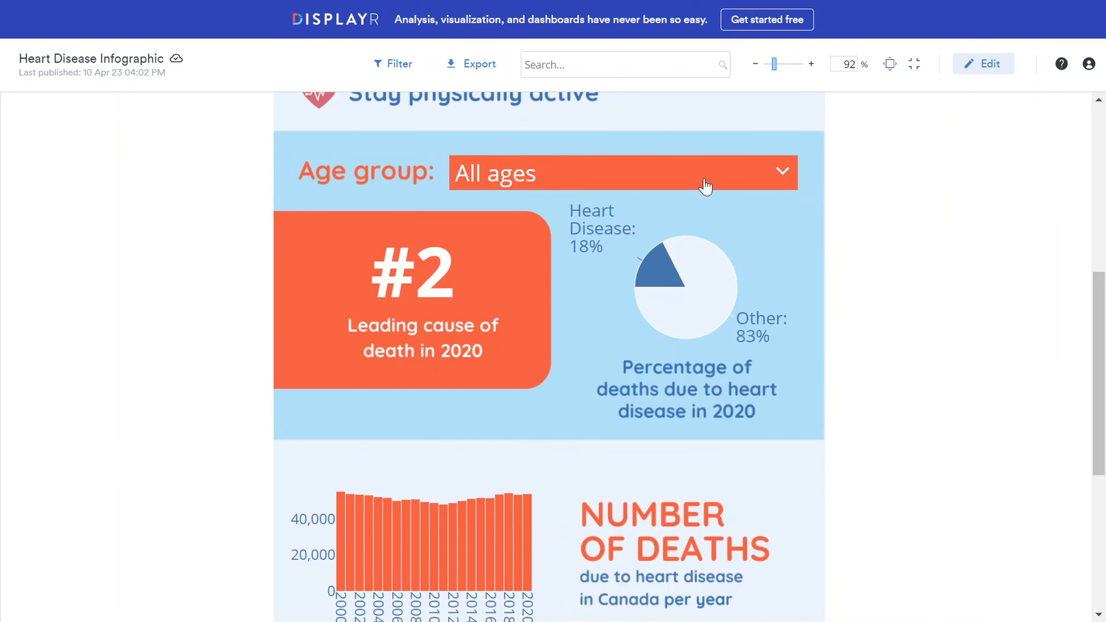
Step: Switch the heart disease infographic's age group to 1 to 14 years and then to 90 years and over
scroll(706, 186, down, 2)
scroll(686, 235, up, 5)
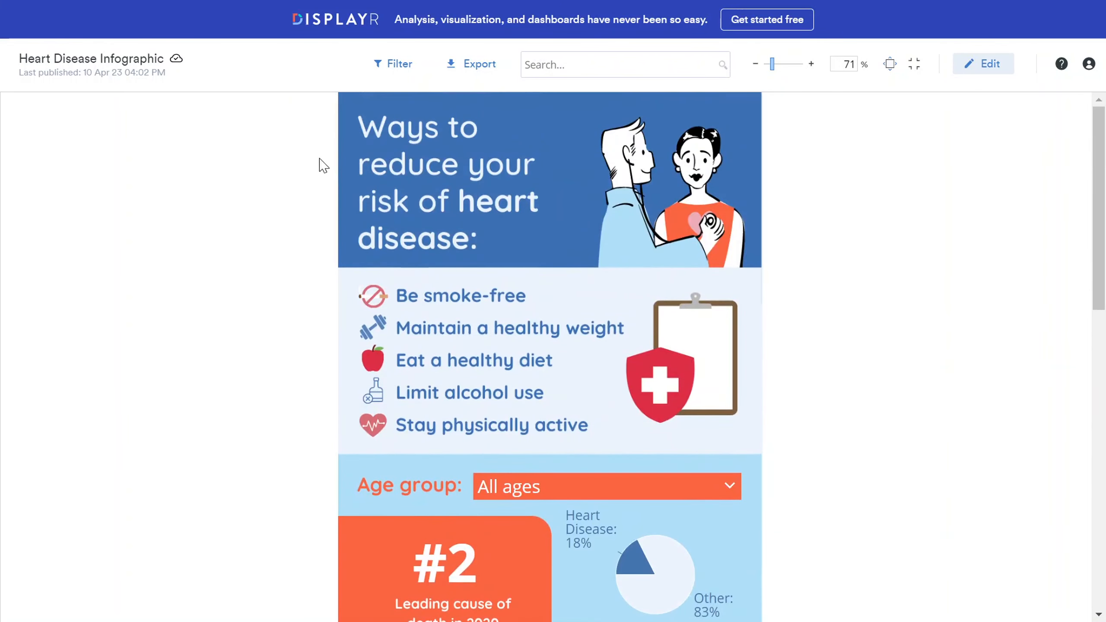
scroll(454, 258, down, 5)
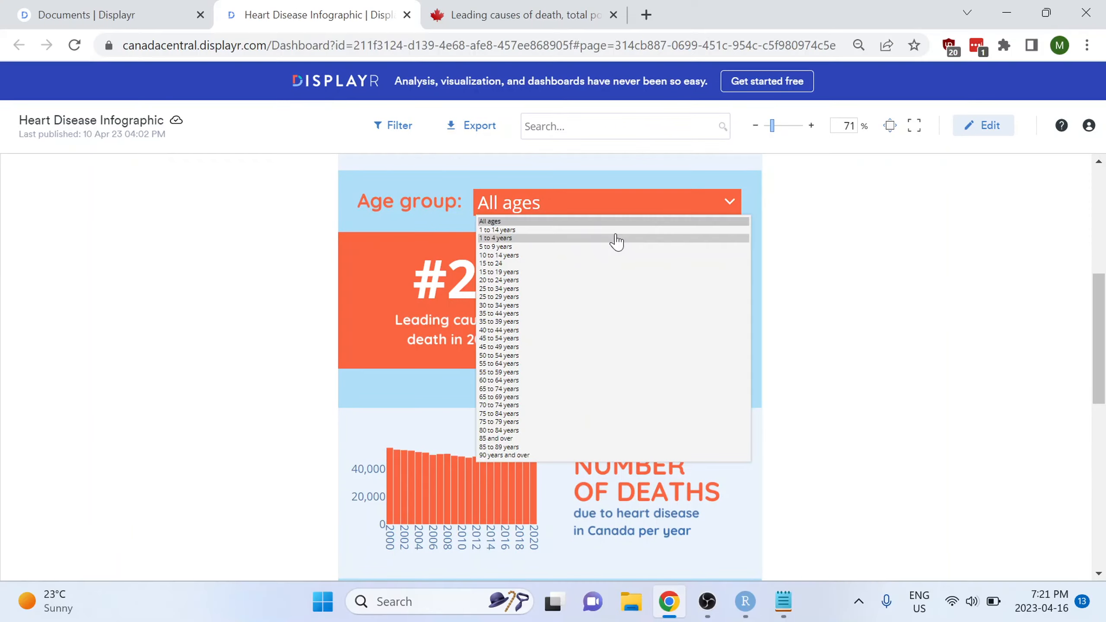
click(642, 230)
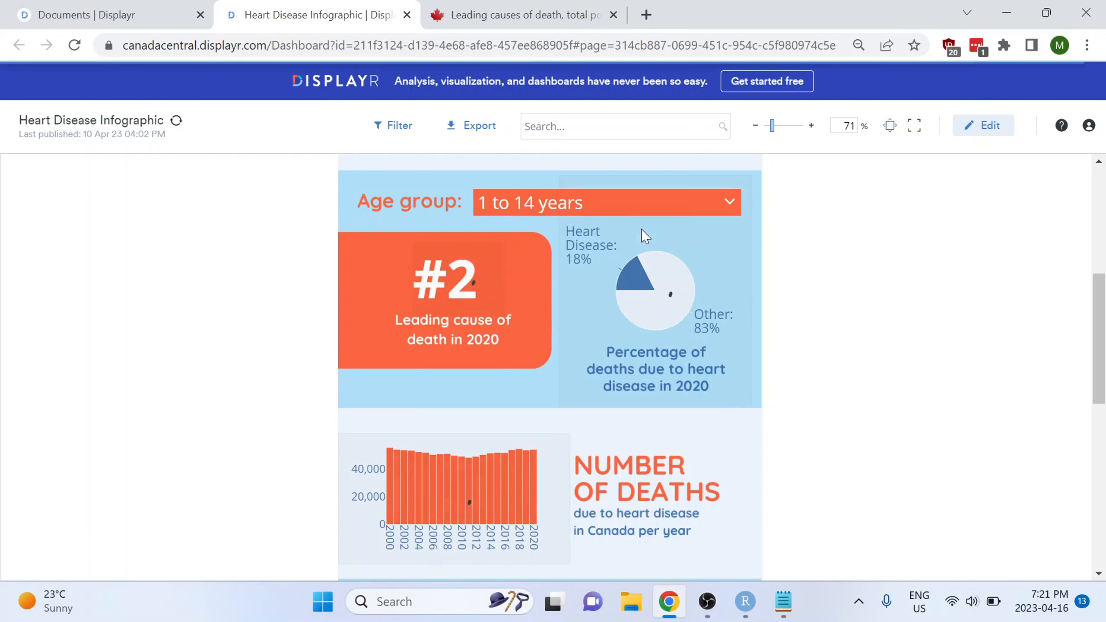
click(675, 218)
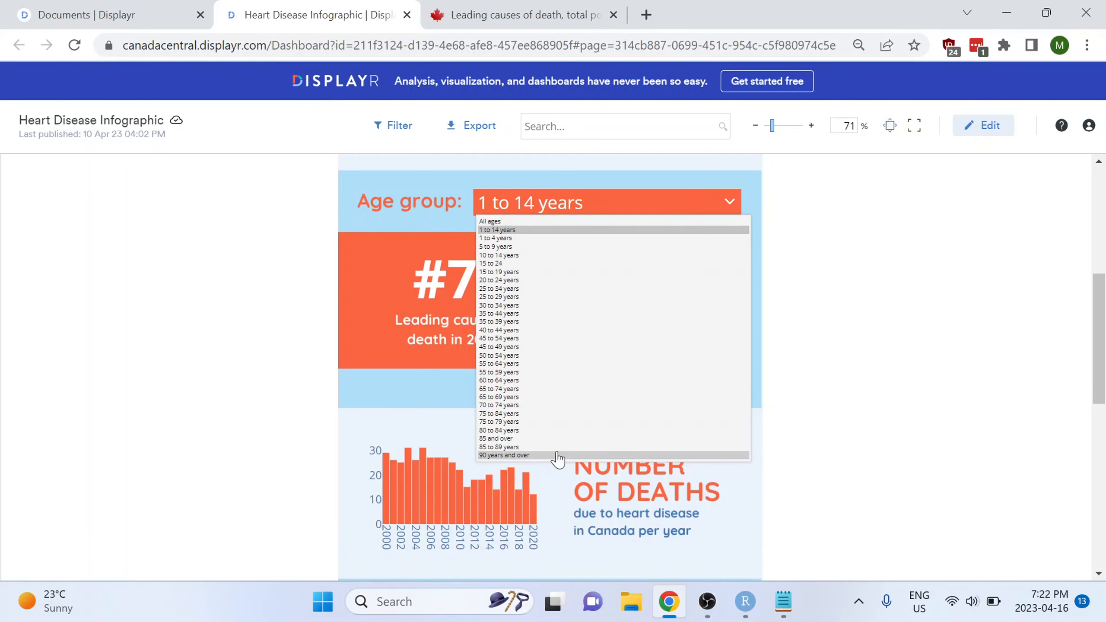
click(514, 455)
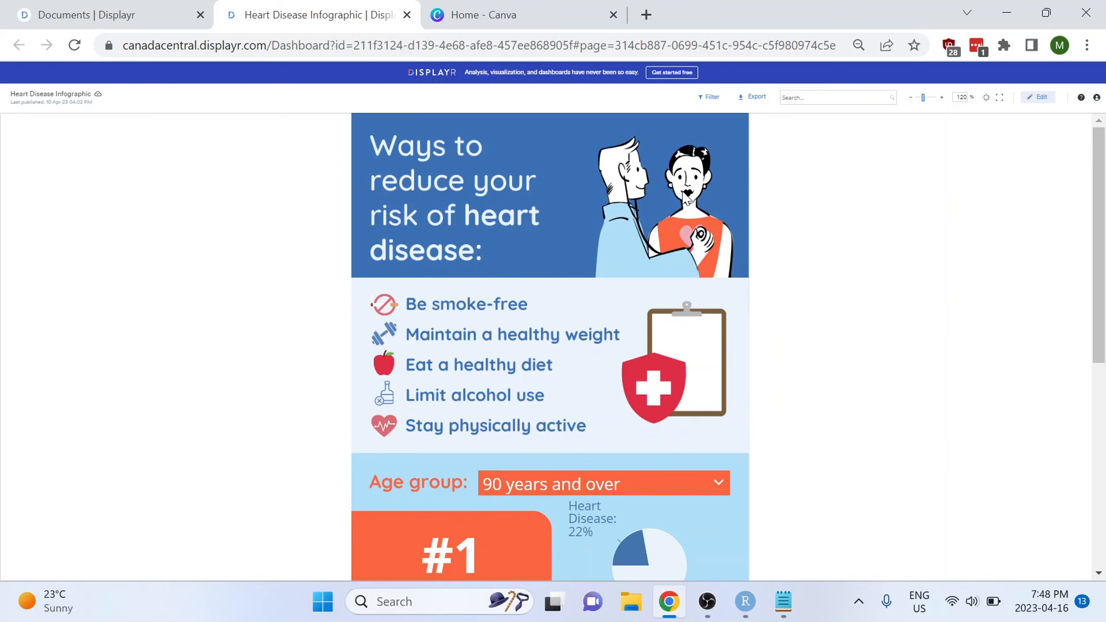
scroll(760, 257, down, 6)
scroll(760, 257, up, 6)
Step: Switch to Canva, search the templates for "infographic" and browse the results
click(520, 18)
click(610, 231)
text(info)
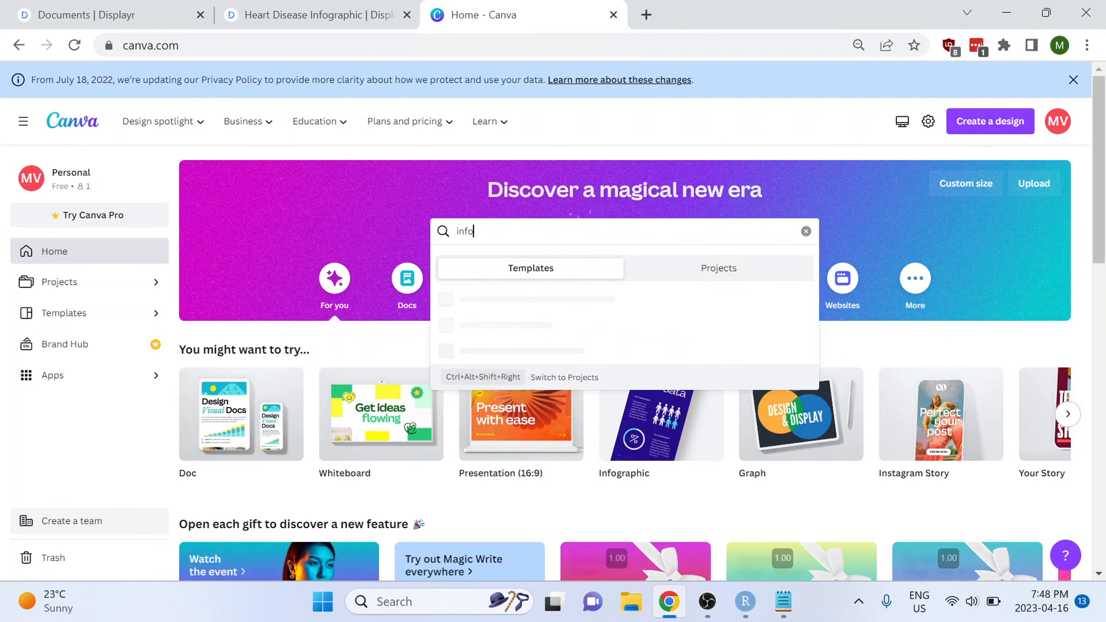
text(graphic)
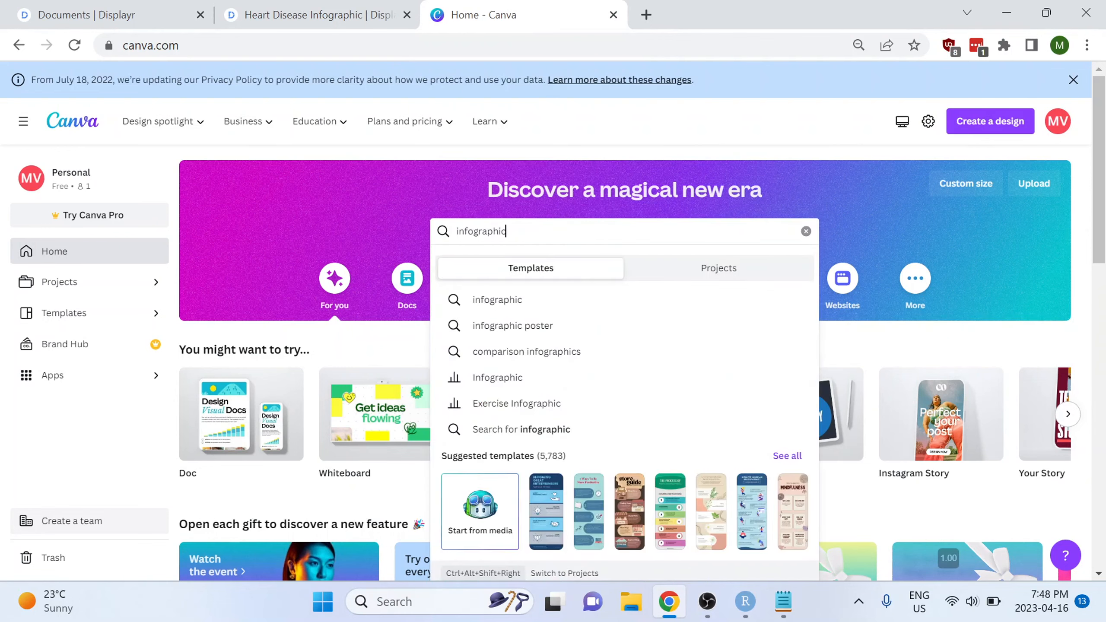
key(Return)
scroll(612, 269, down, 10)
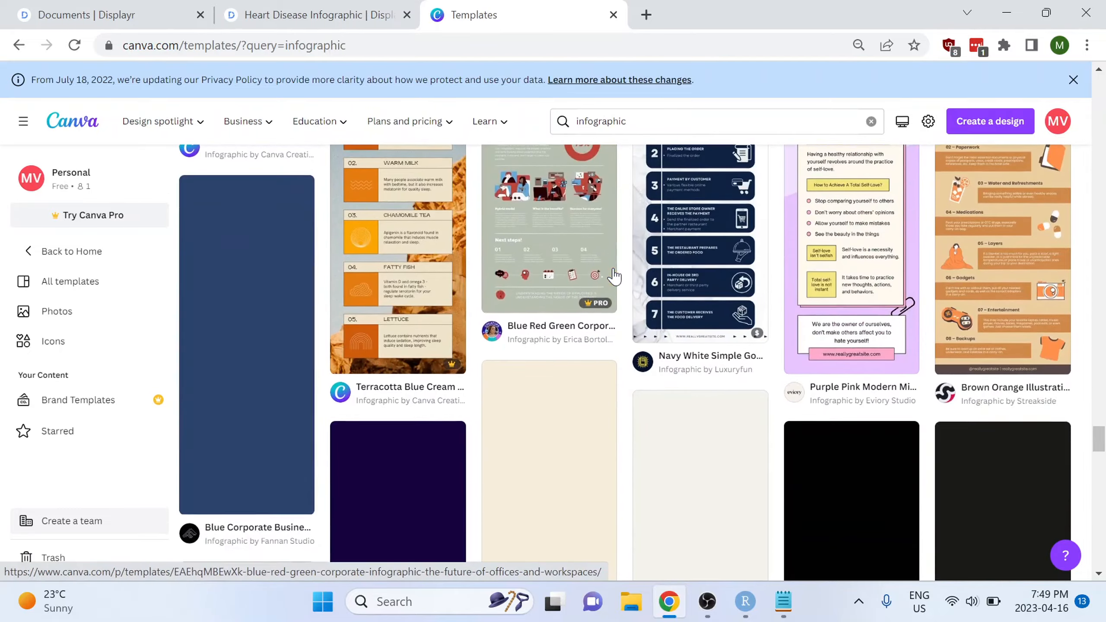
scroll(612, 269, down, 15)
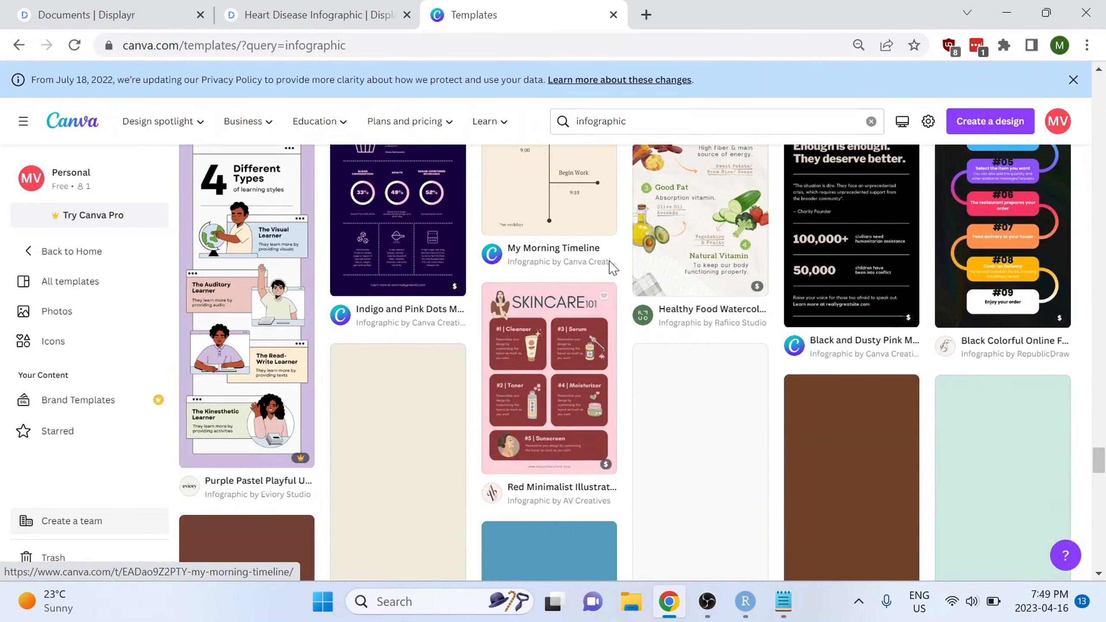
Step: From the "infographic heart attack" results, open the "Warning Signs of a Heart Attack" template for editing and place its tab beside the finished infographic
scroll(610, 269, down, 1)
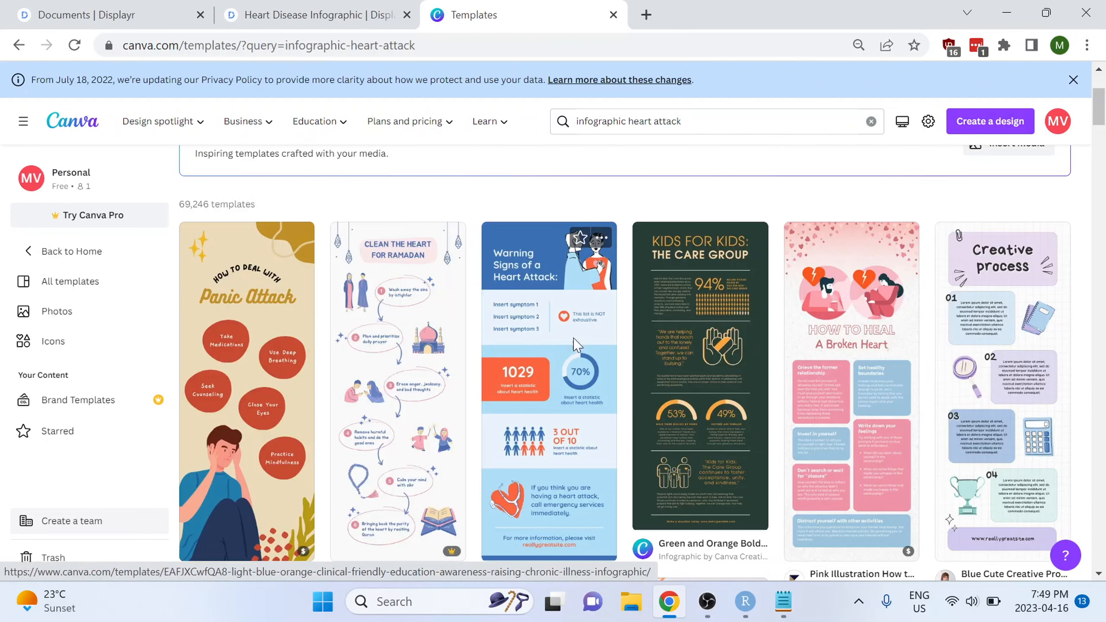
click(575, 345)
click(758, 203)
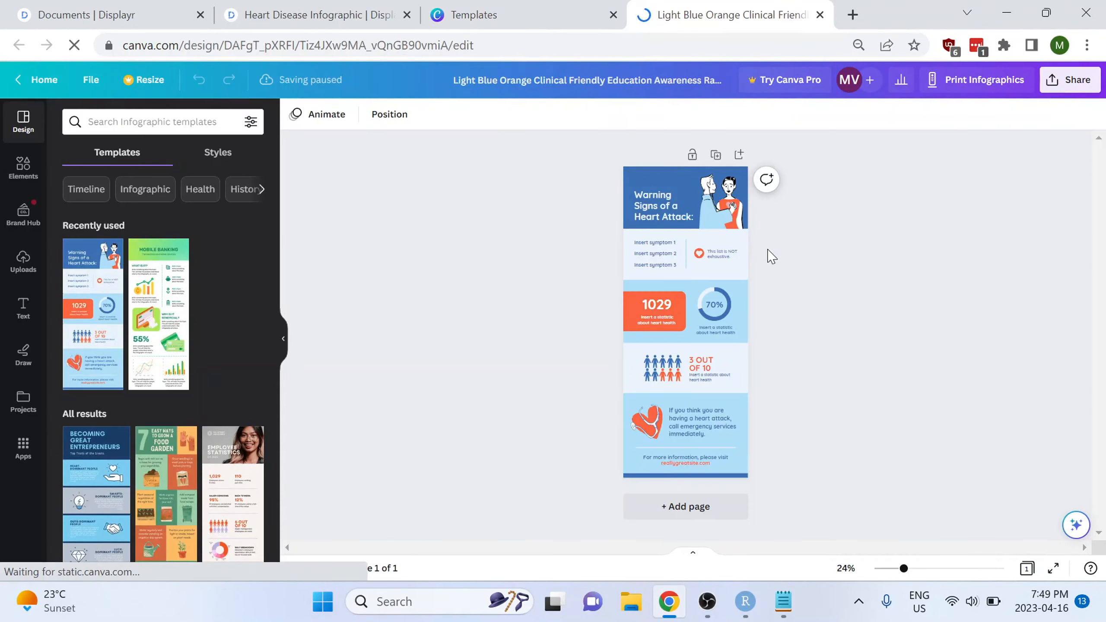
scroll(778, 240, up, 5)
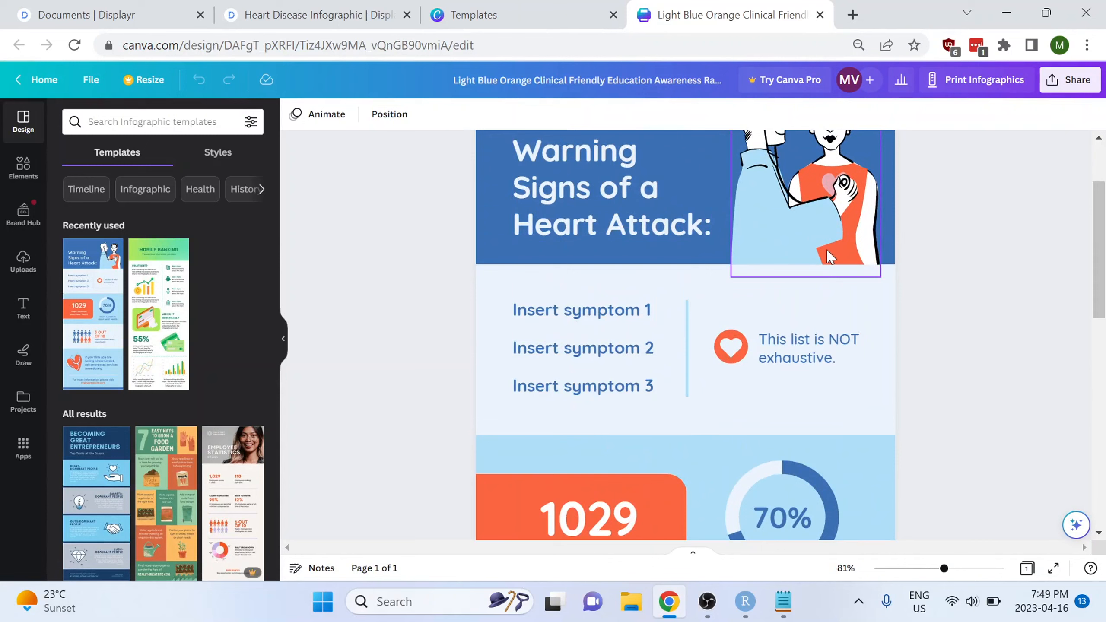
scroll(830, 257, up, 3)
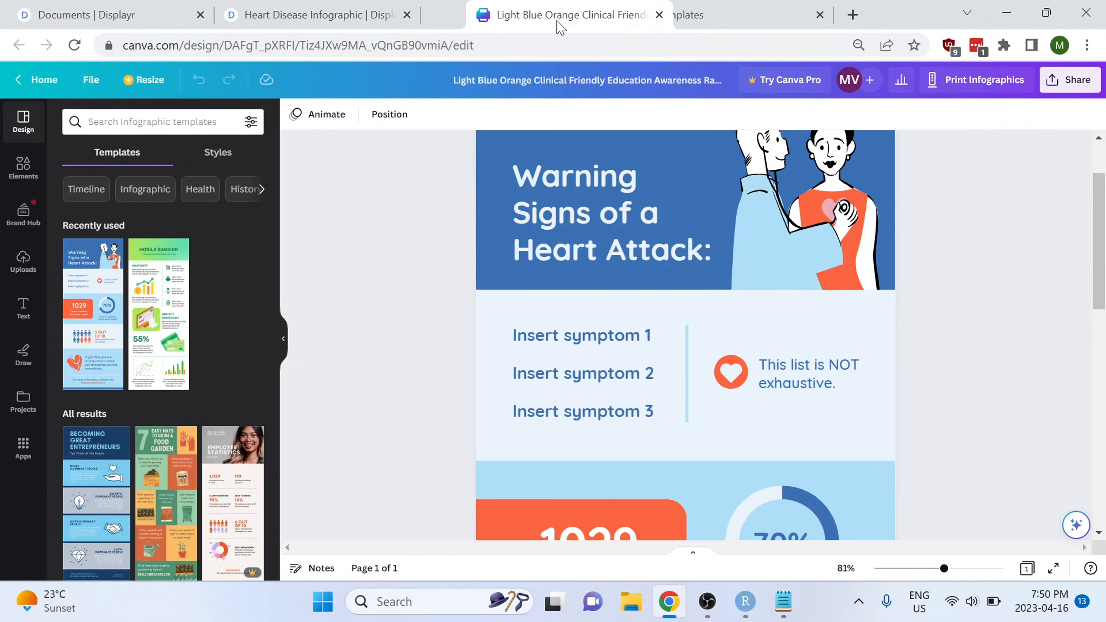
drag(558, 24, 518, 21)
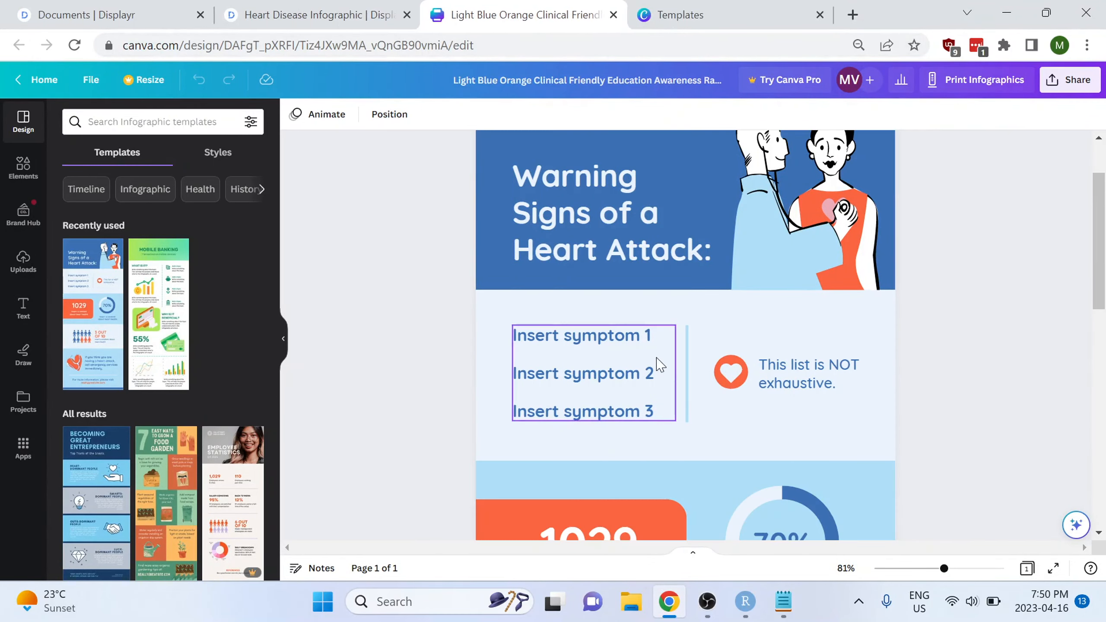
scroll(660, 365, up, 2)
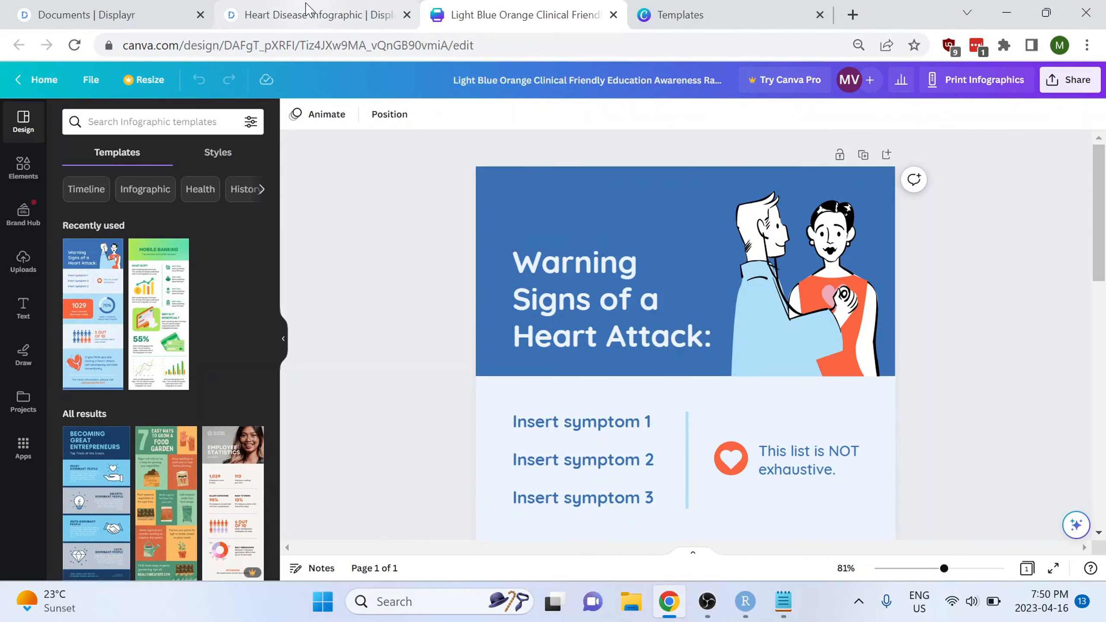
Step: Compare the finished Displayr infographic with the Canva template, examining the title, list and age-group statistics sections
click(321, 14)
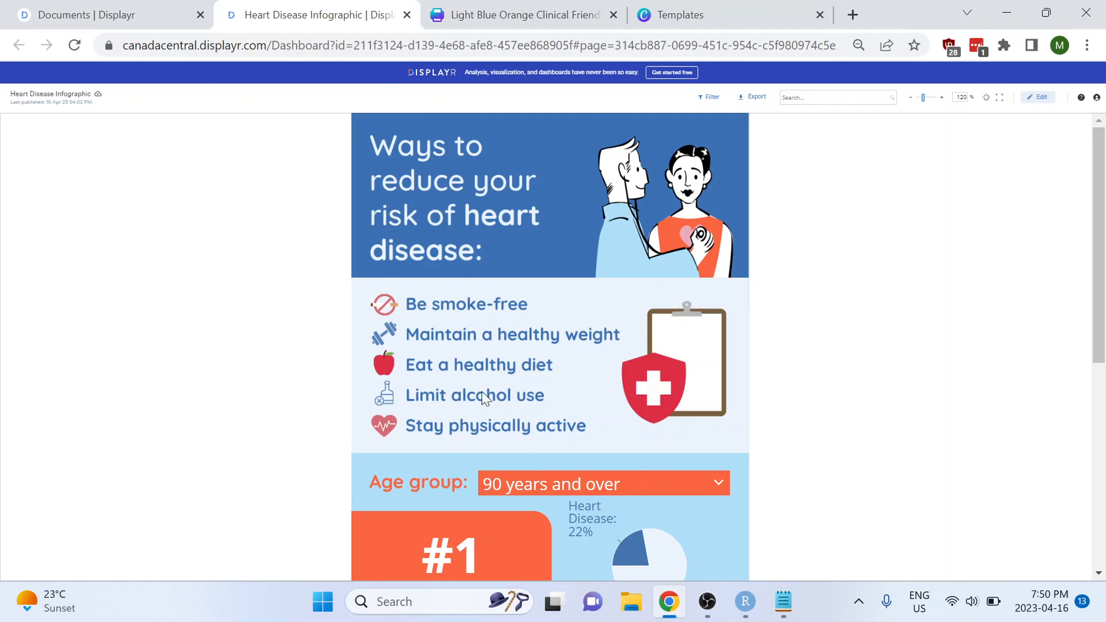
click(525, 13)
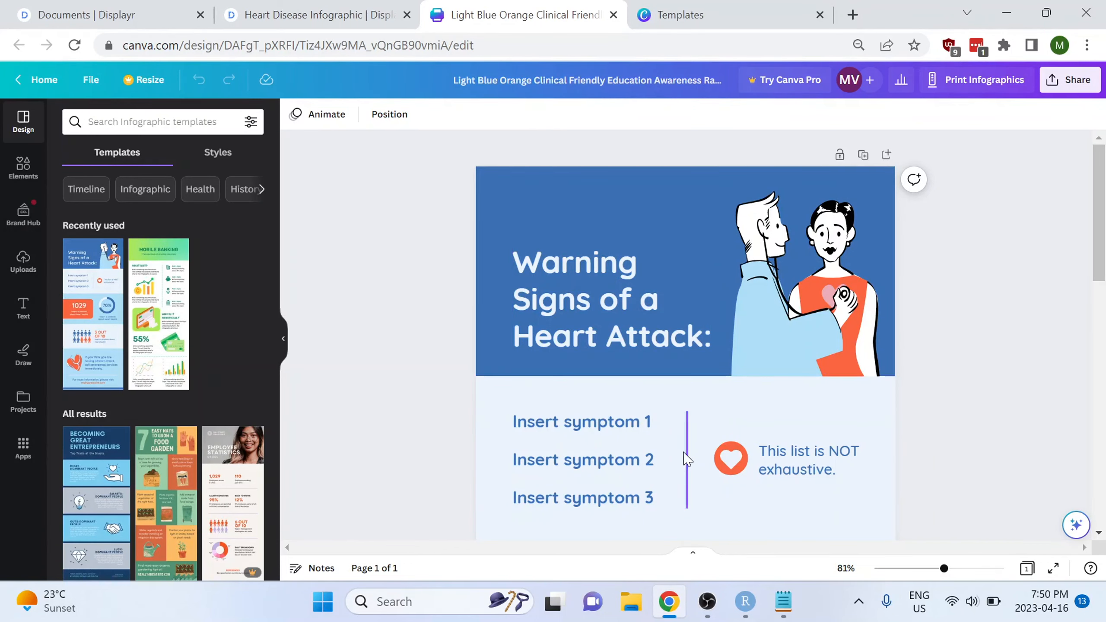
key(ctrl+shift+Tab)
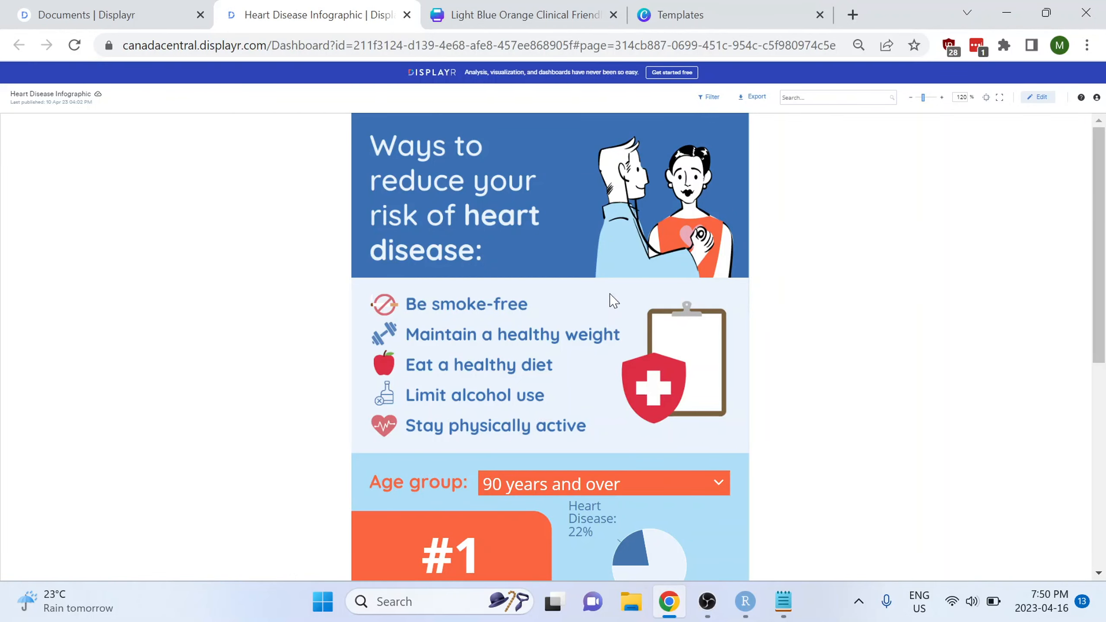
scroll(612, 300, down, 6)
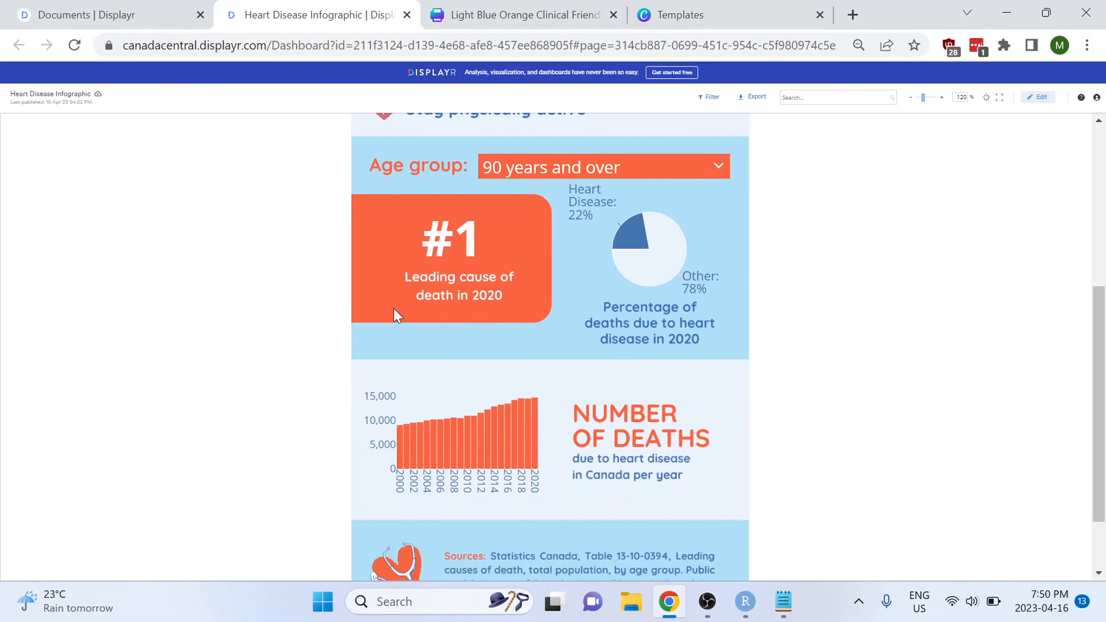
click(553, 11)
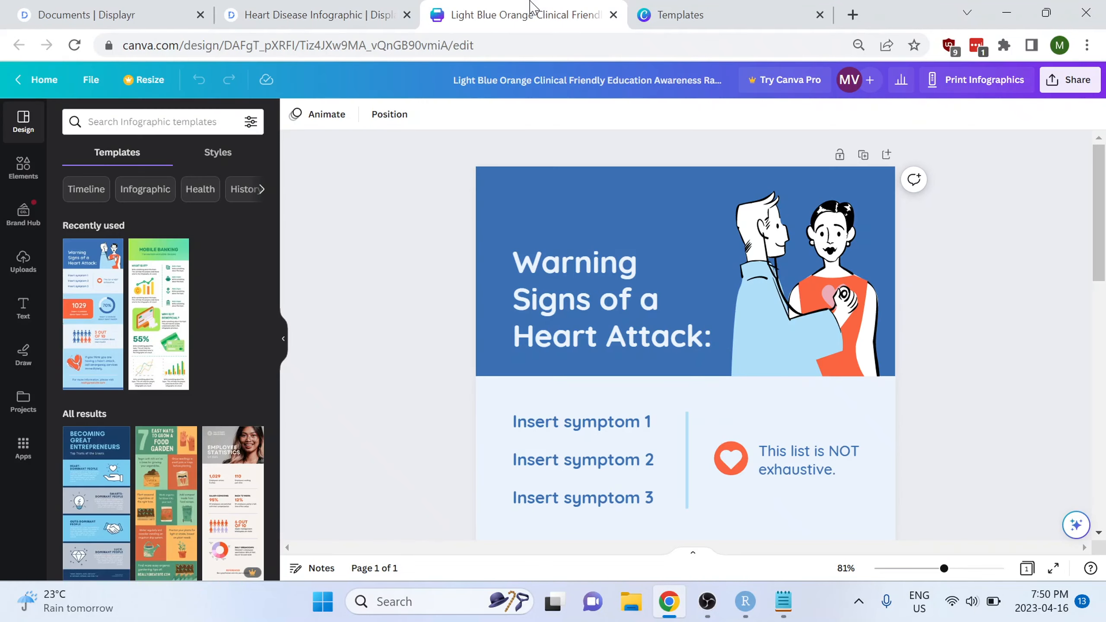
scroll(576, 347, down, 5)
click(366, 15)
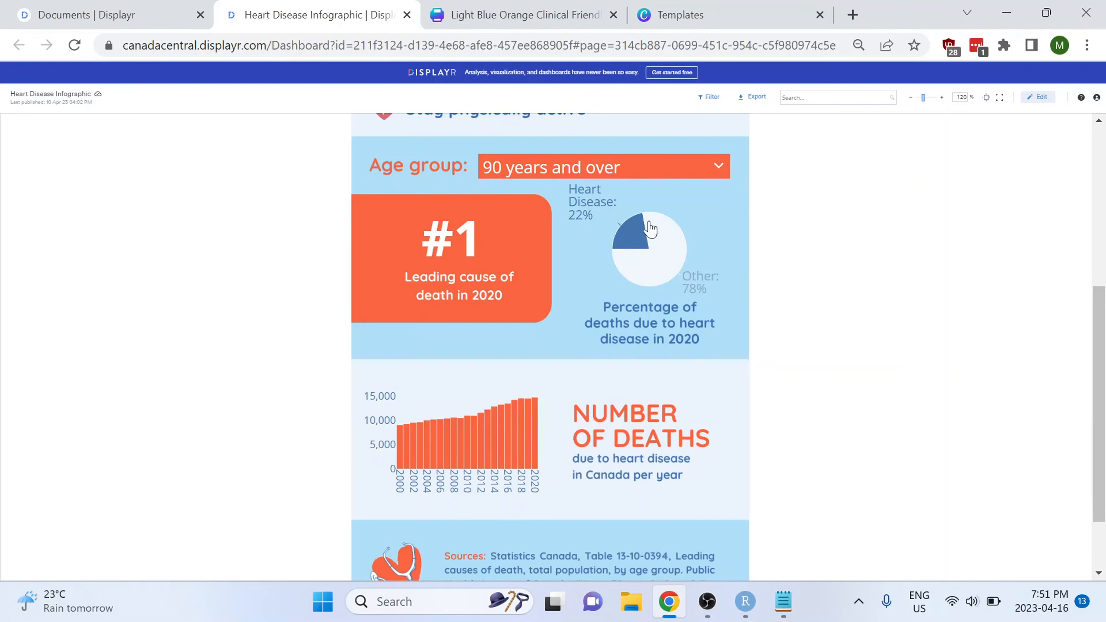
click(527, 15)
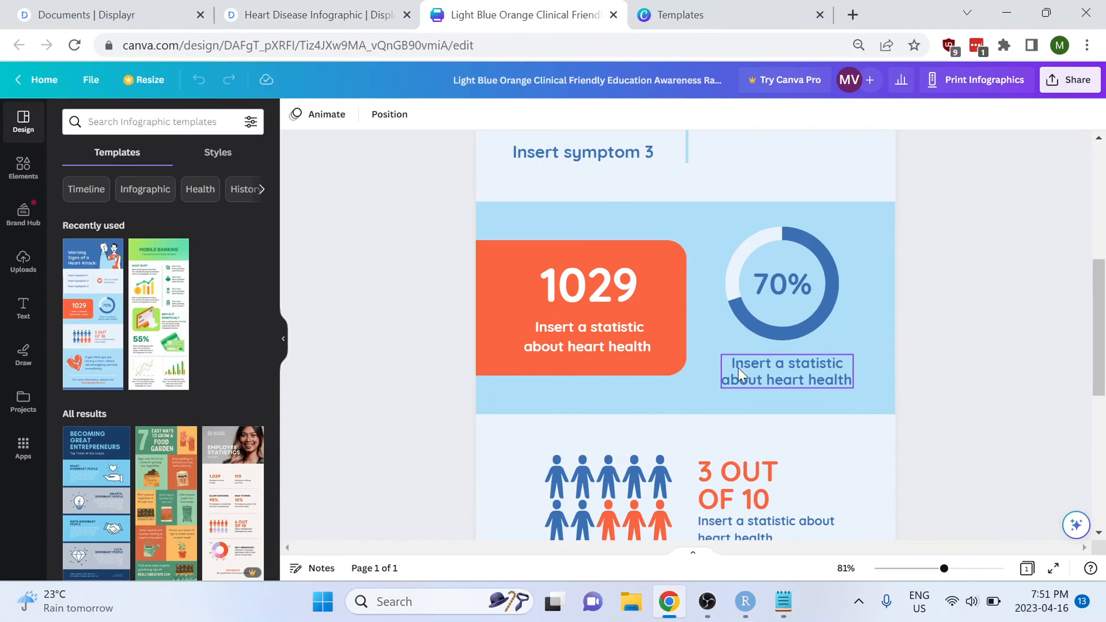
Step: Delete the 70% ring chart and the 1029 figure, ungrouping the figure from its caption first
click(789, 309)
key(Delete)
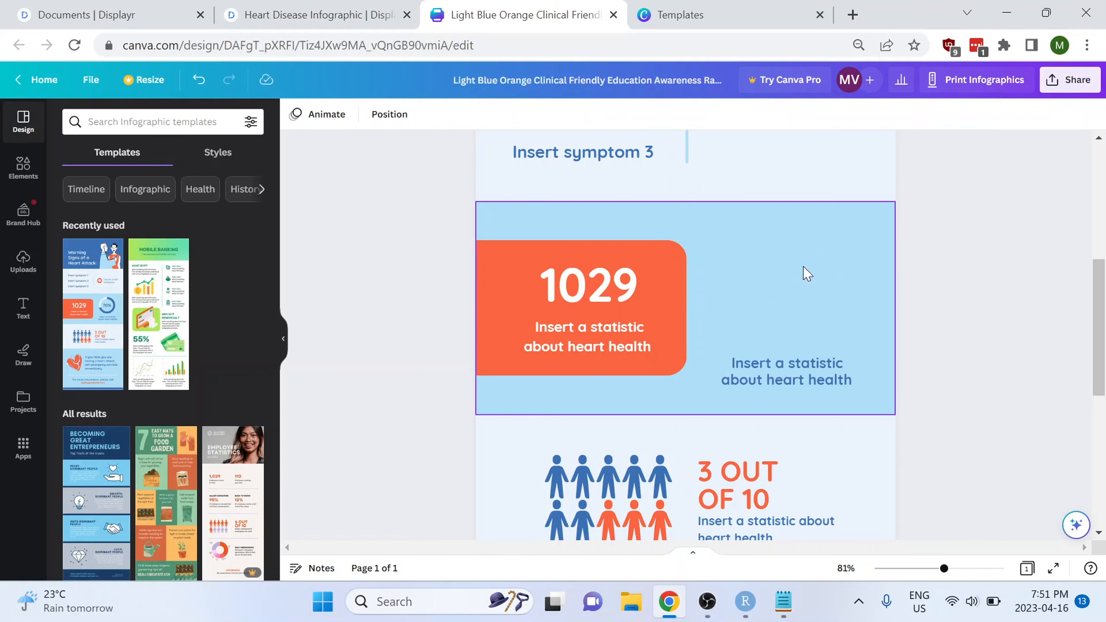
click(583, 286)
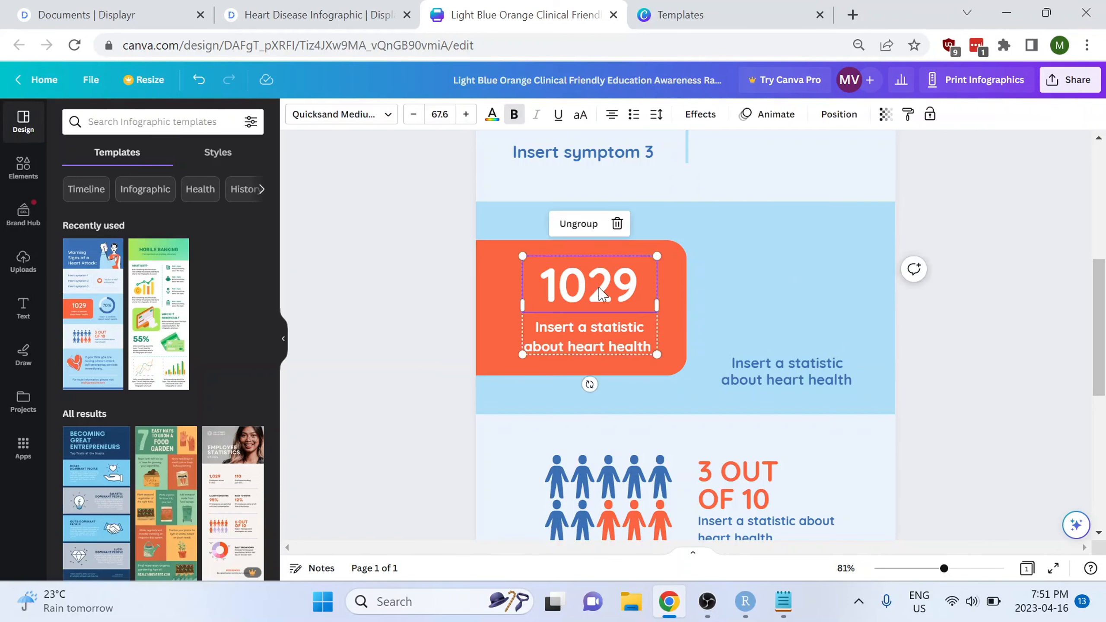
click(579, 224)
click(771, 303)
click(584, 288)
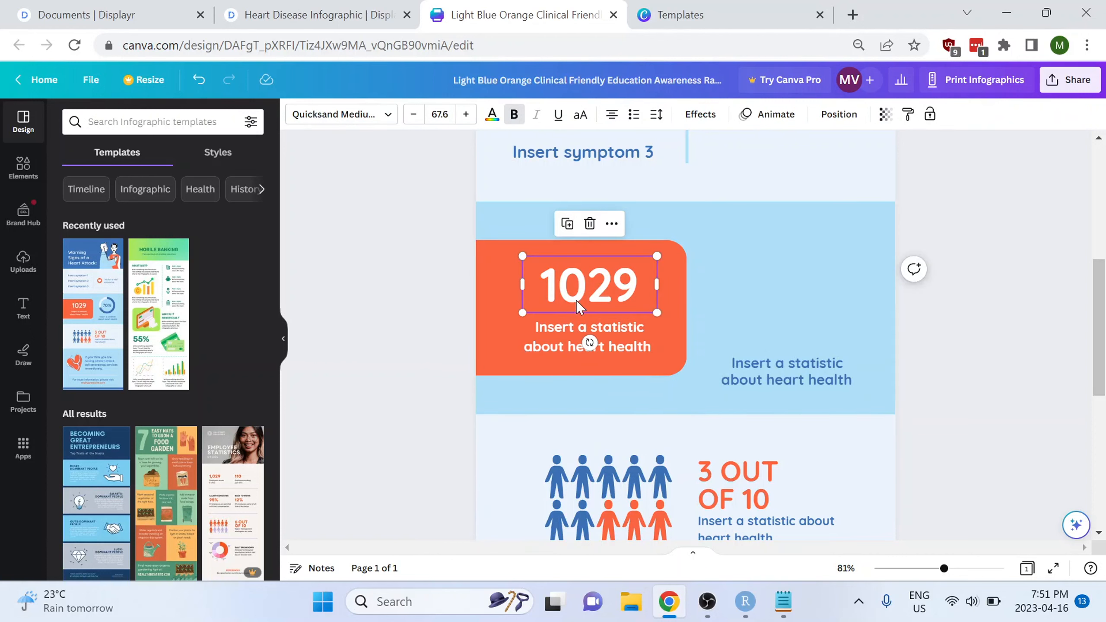
key(Delete)
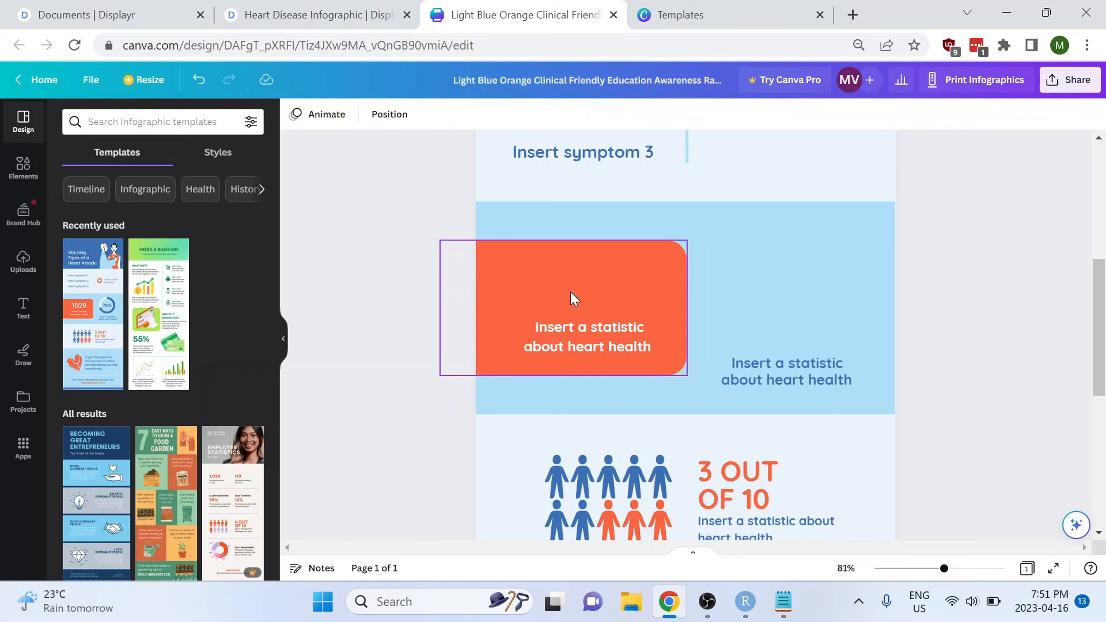
Step: Delete the pictogram of ten people beside the "3 OUT OF 10" text
click(862, 270)
scroll(958, 265, down, 2)
click(957, 266)
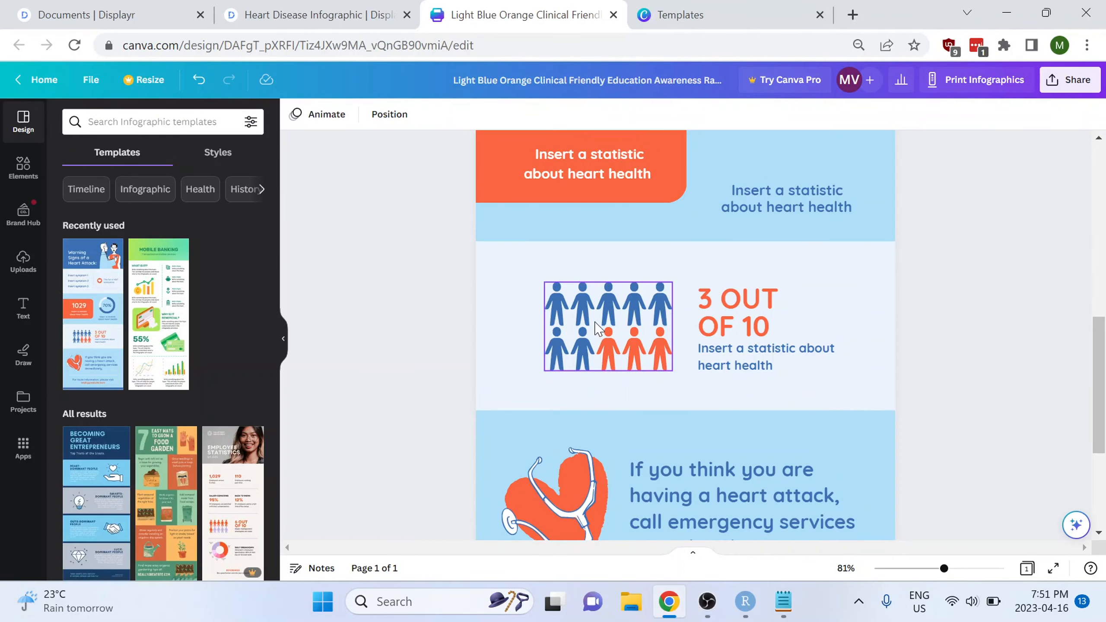
click(598, 327)
key(Delete)
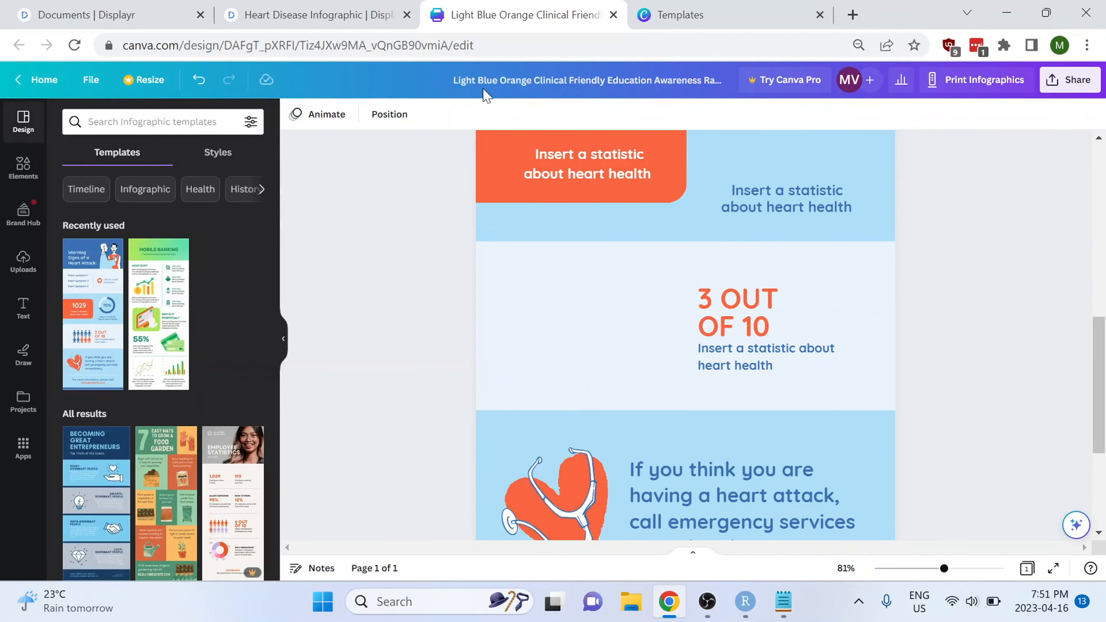
Step: Compare the deaths chart and sources sections of the Displayr infographic with the lower sections of the Canva template
click(343, 17)
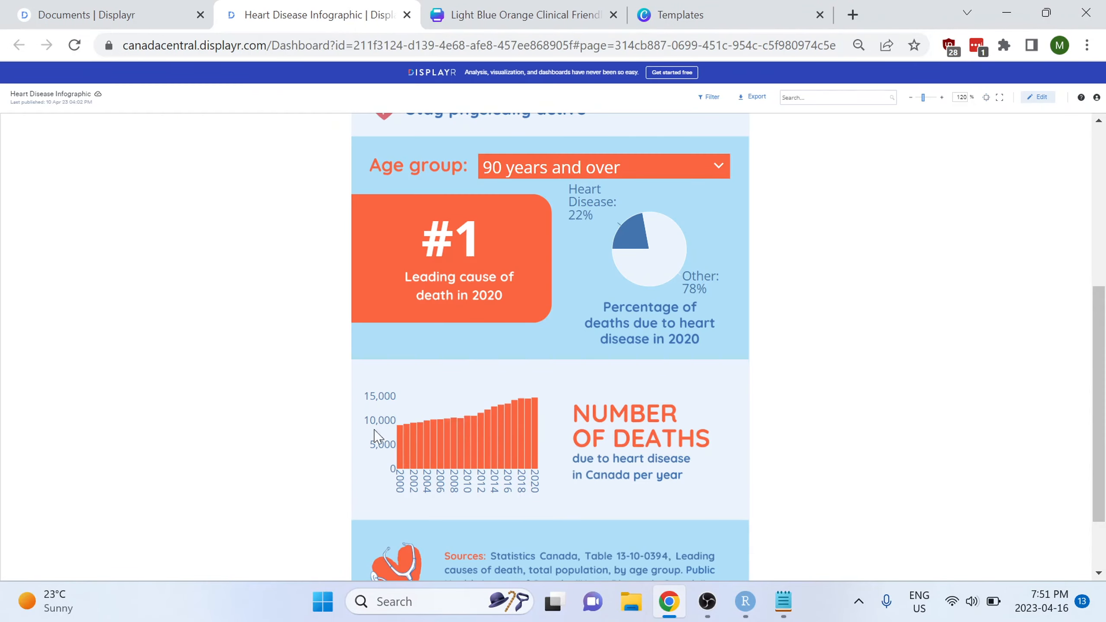
click(572, 6)
scroll(709, 289, down, 2)
scroll(573, 250, up, 3)
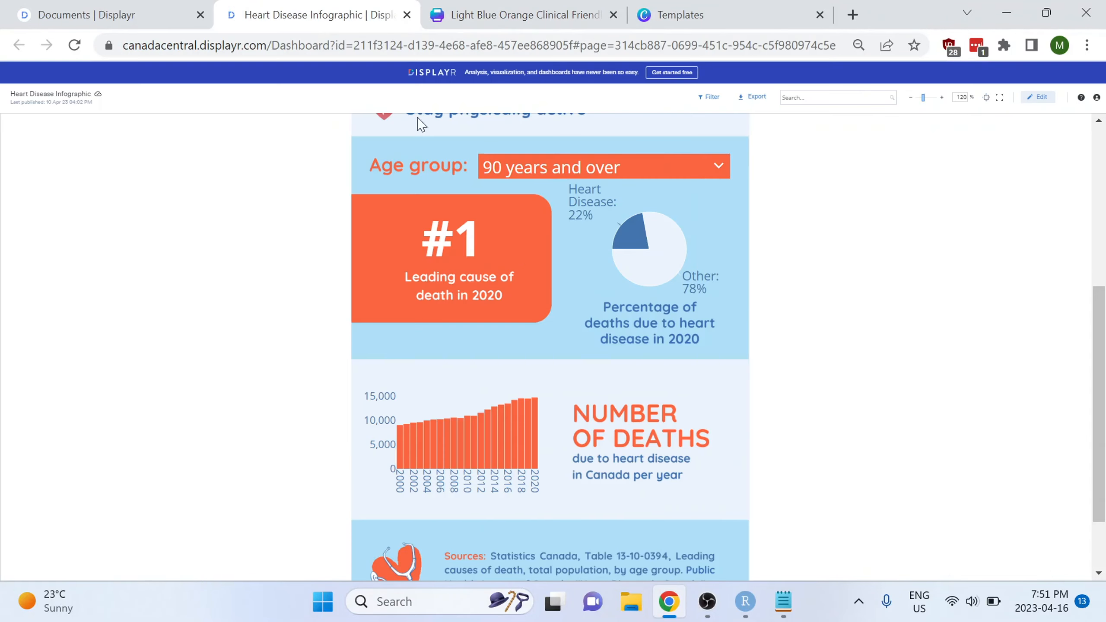
click(266, 14)
scroll(608, 389, down, 2)
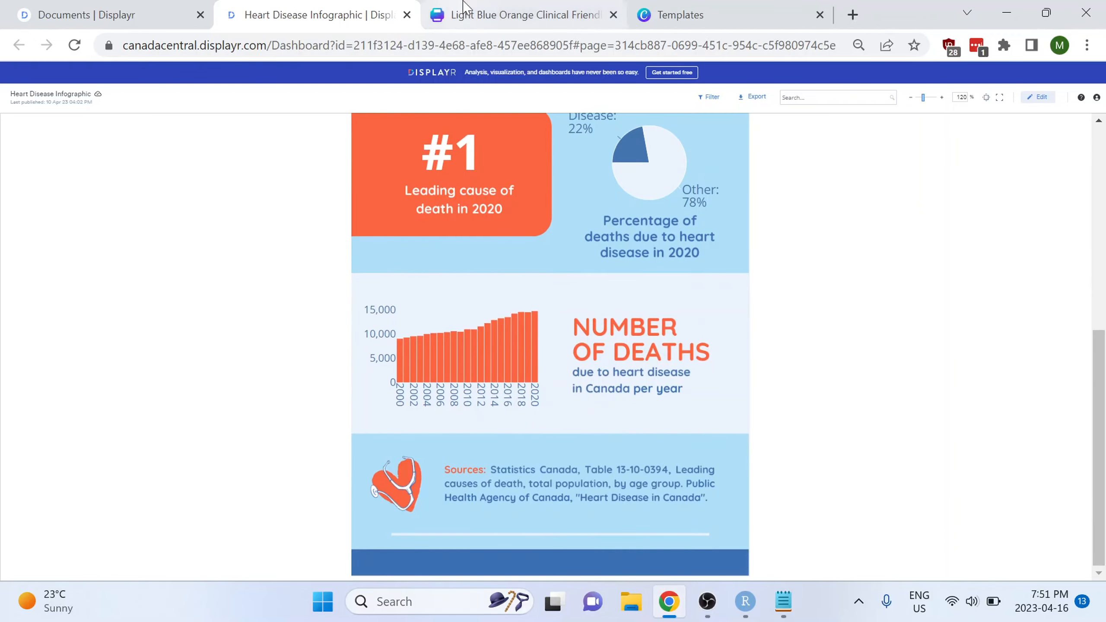
click(514, 15)
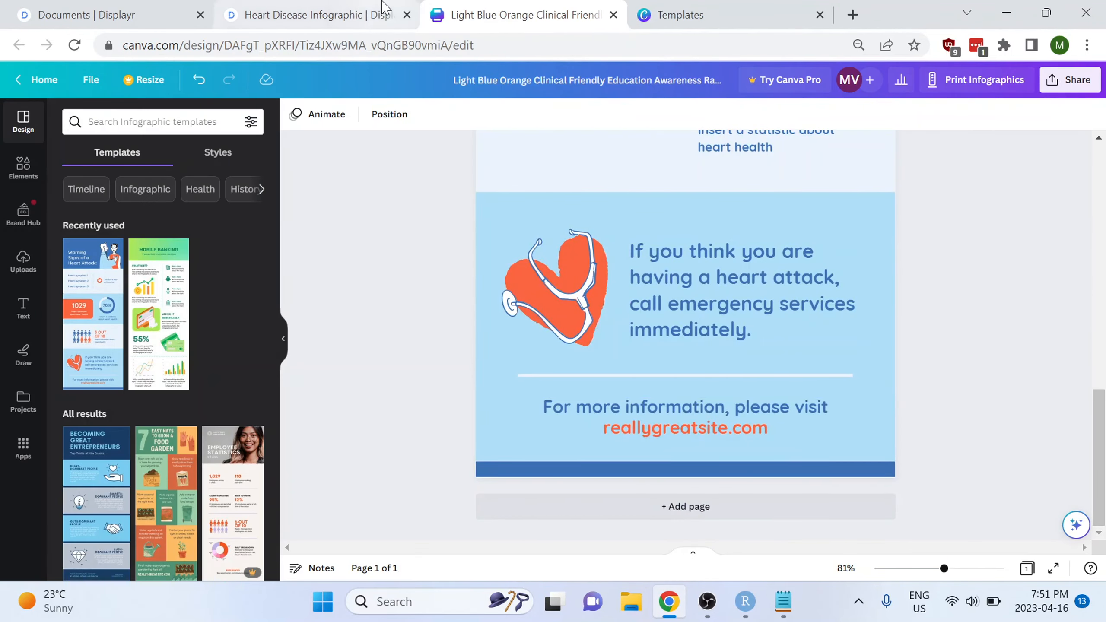
click(305, 15)
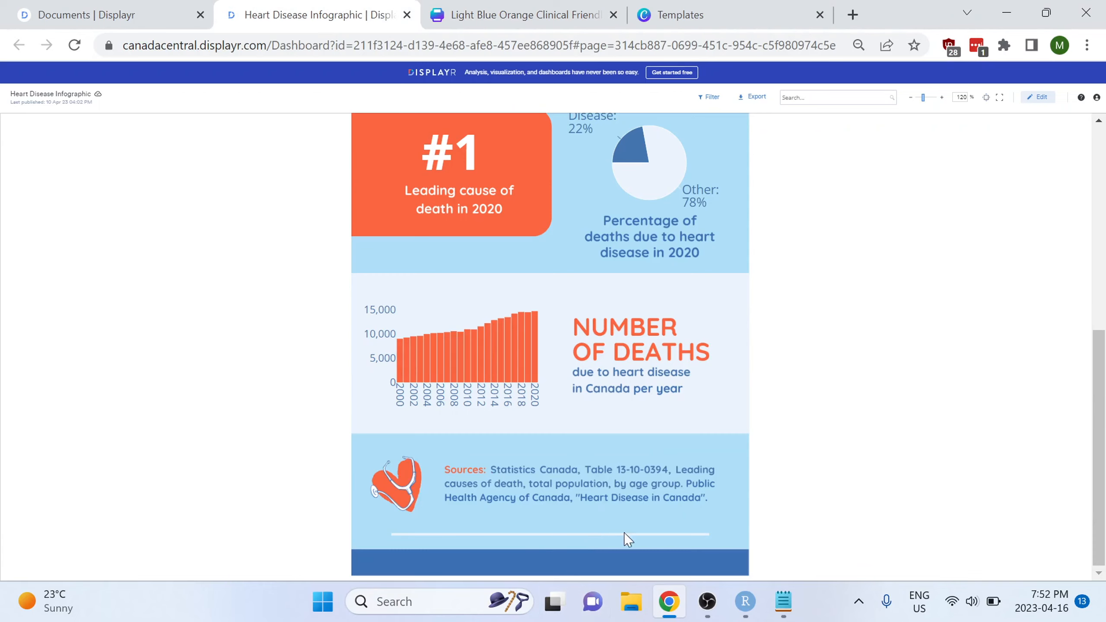
click(514, 15)
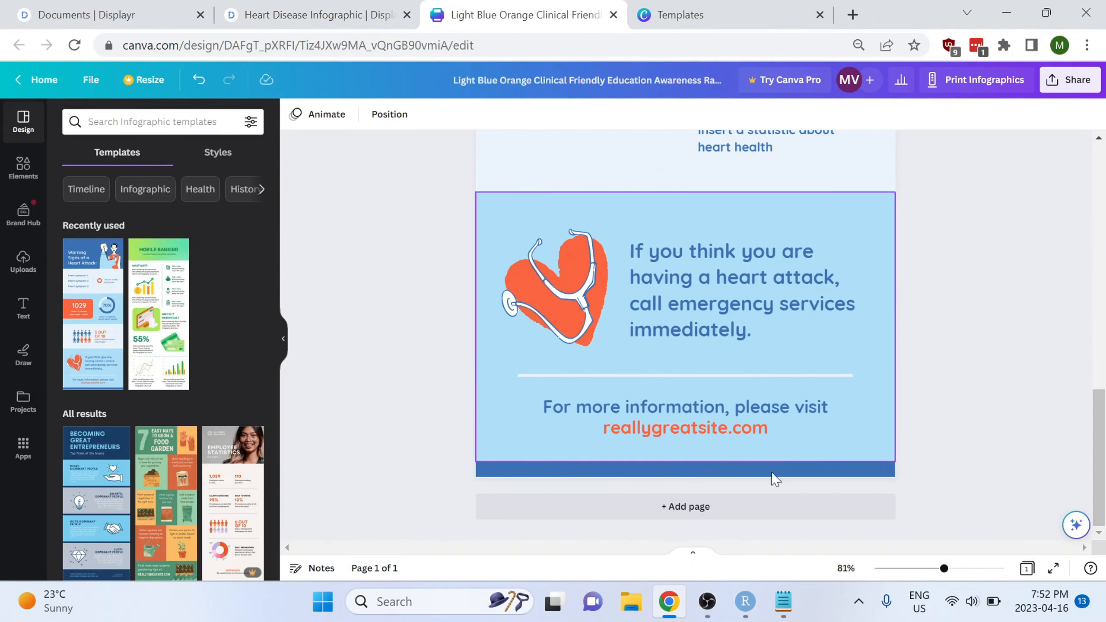
scroll(704, 247, up, 8)
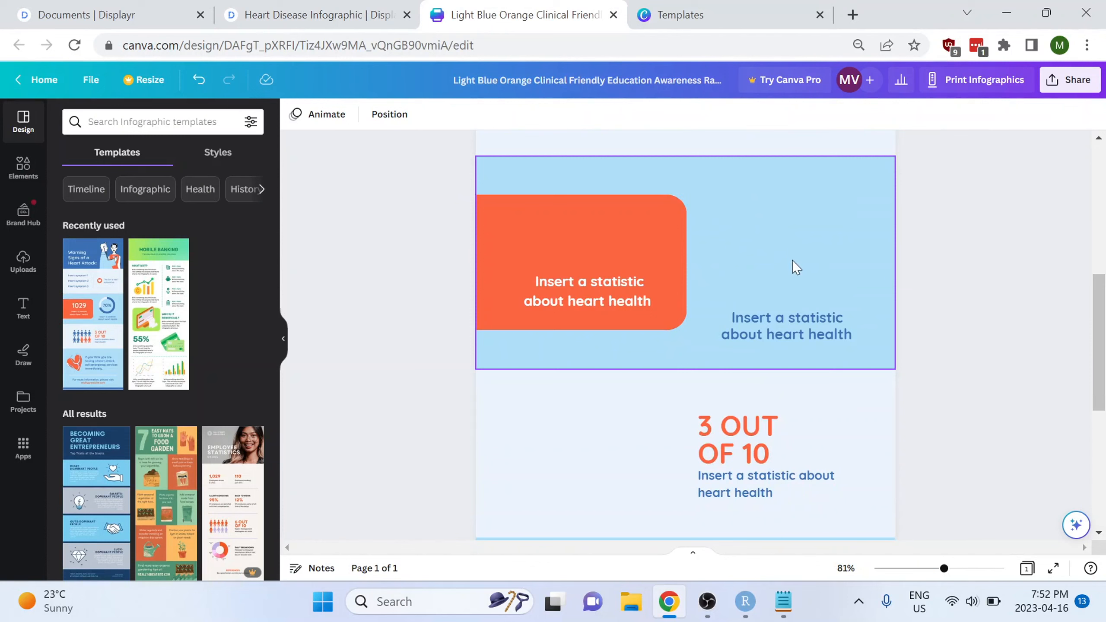
Step: Compare the symptom list and statistics sections of the Canva template with the list and age-group sections of the Displayr infographic
scroll(796, 266, down, 2)
scroll(771, 222, up, 2)
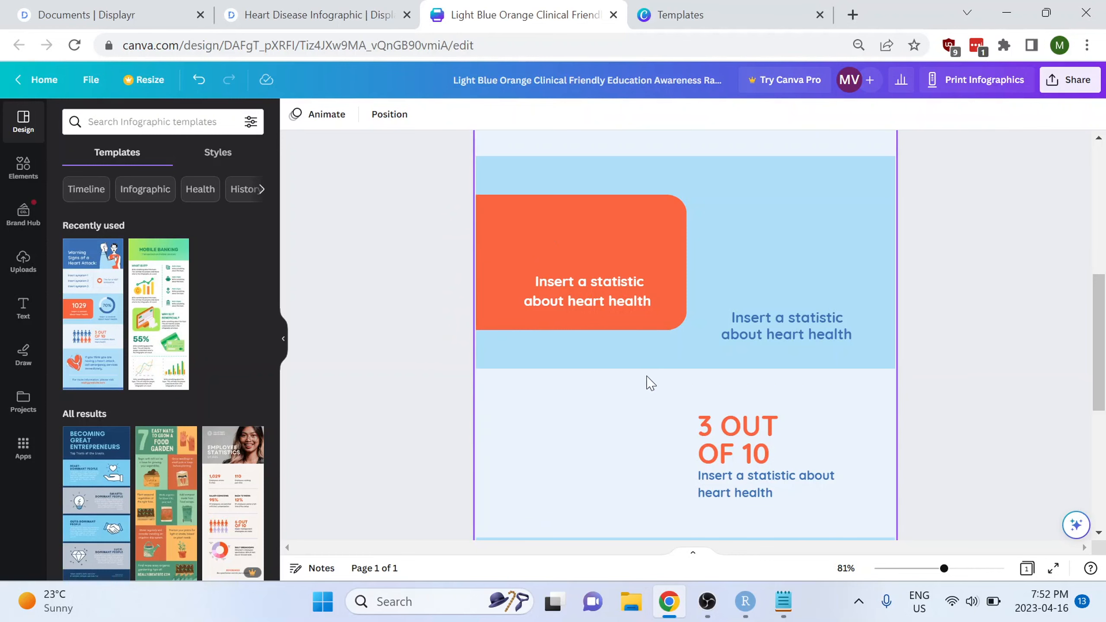
scroll(647, 383, up, 5)
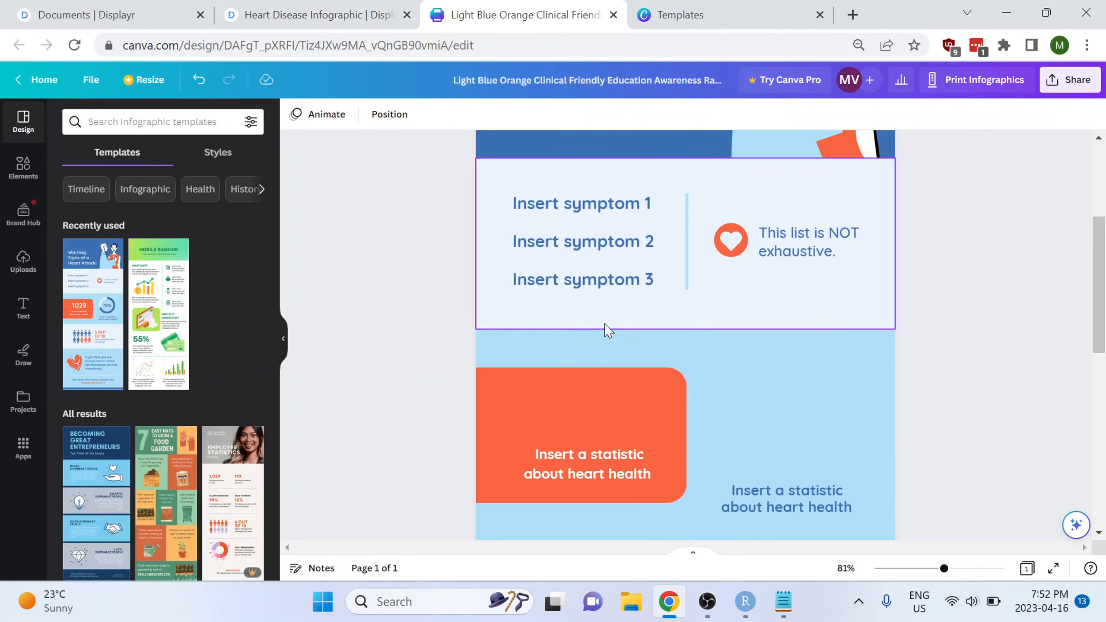
key(ctrl+shift+Tab)
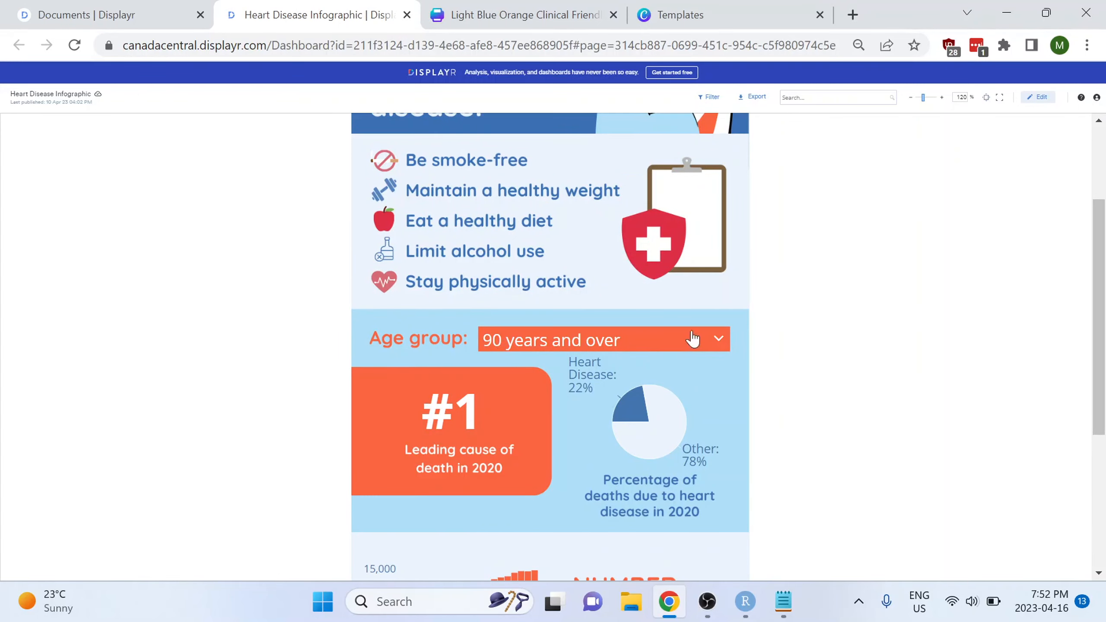
click(507, 14)
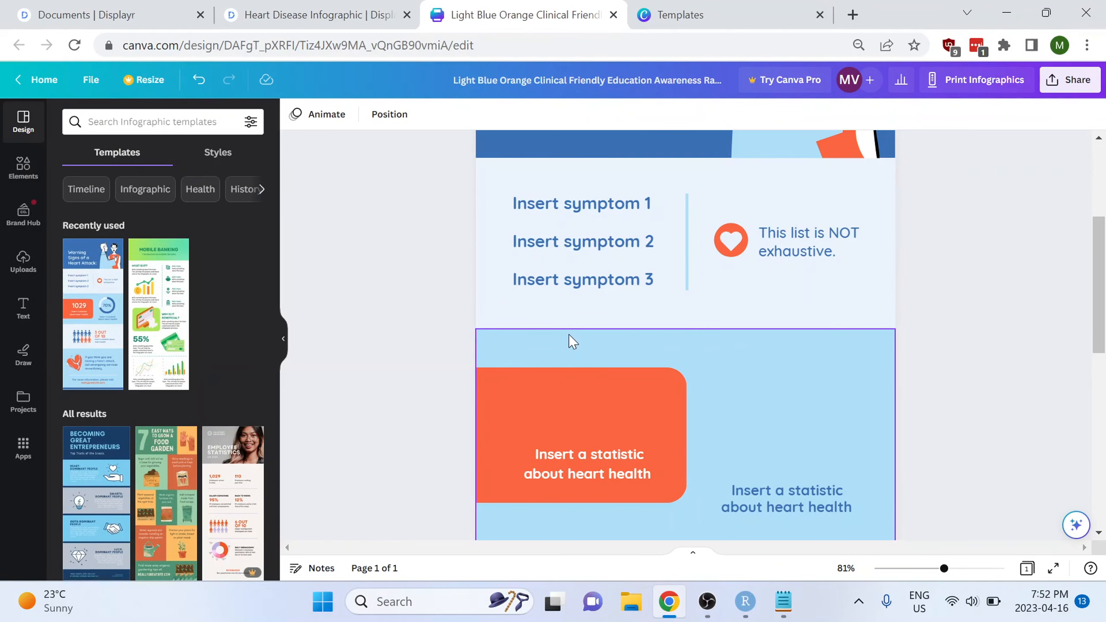
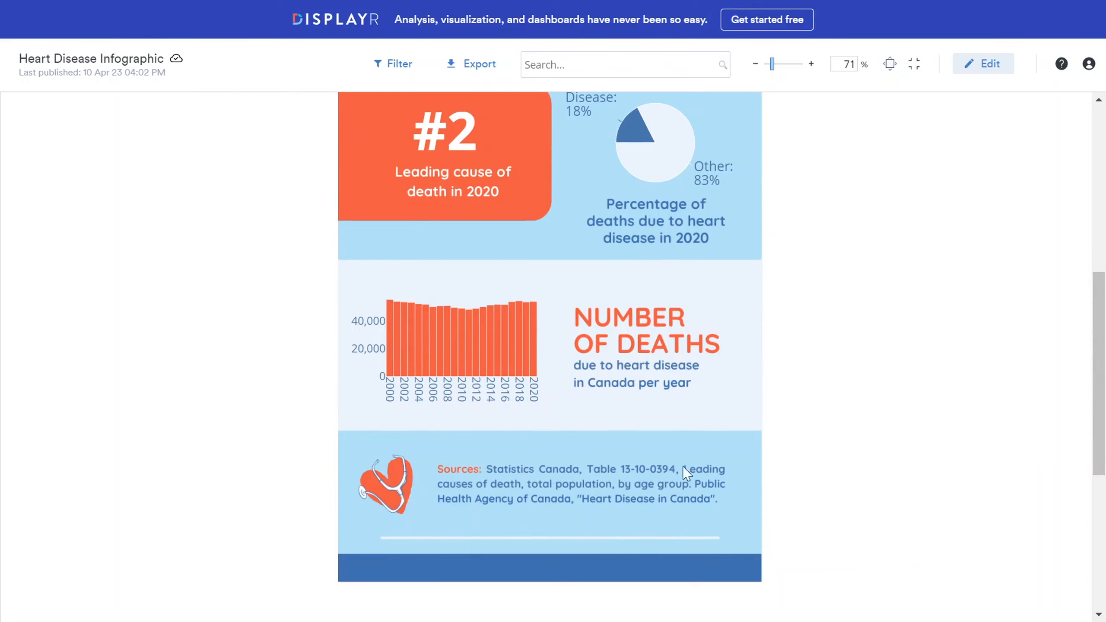
key(F11)
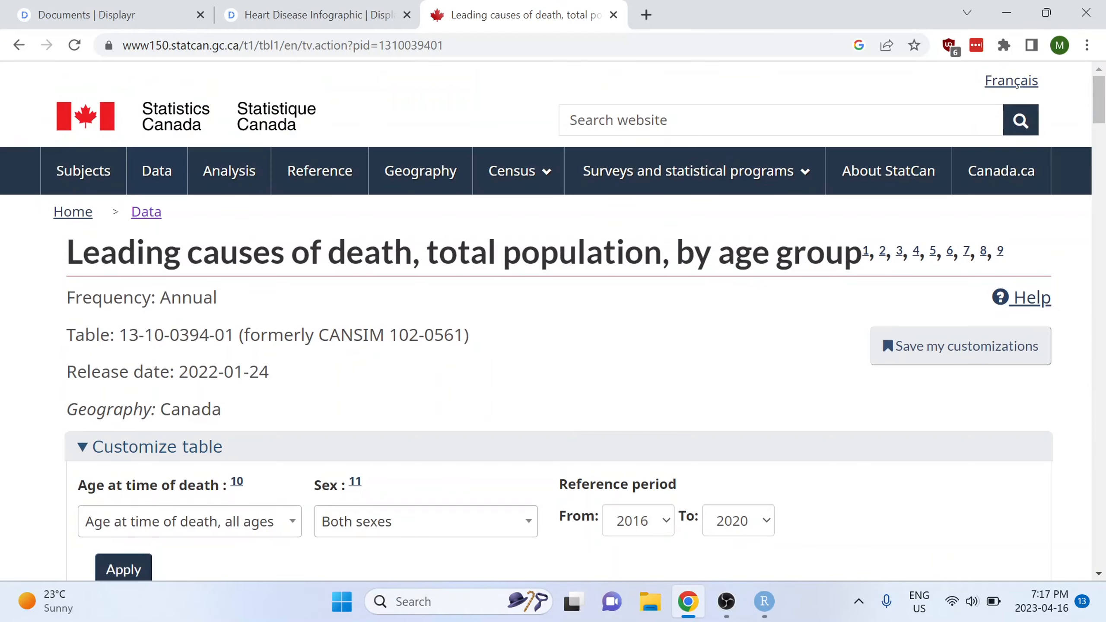
drag(120, 335, 234, 335)
click(358, 329)
scroll(823, 333, down, 4)
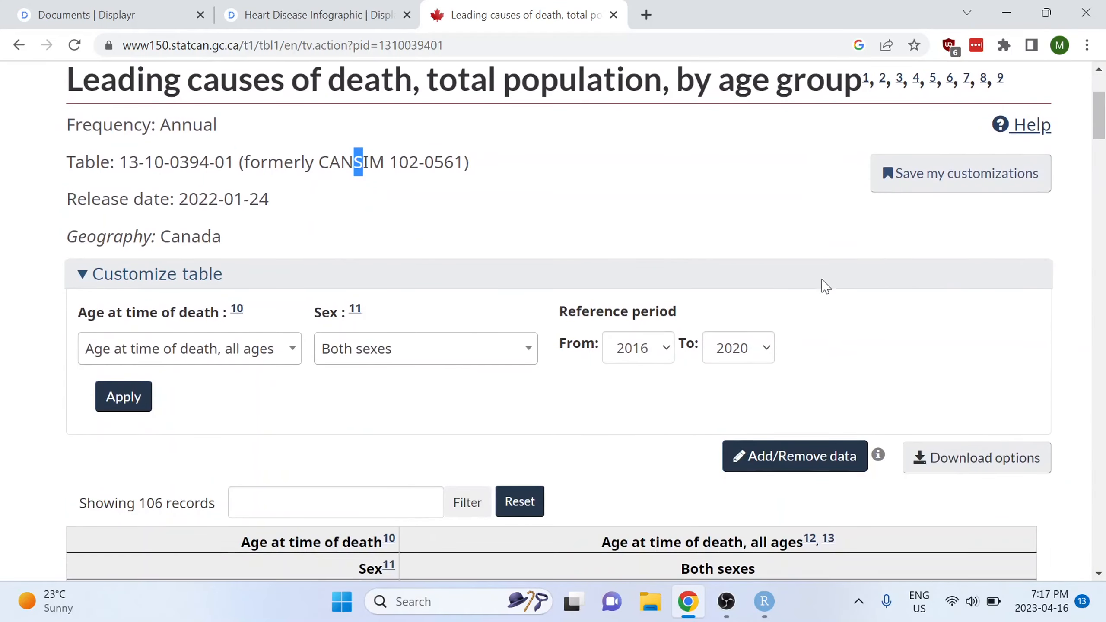
click(822, 285)
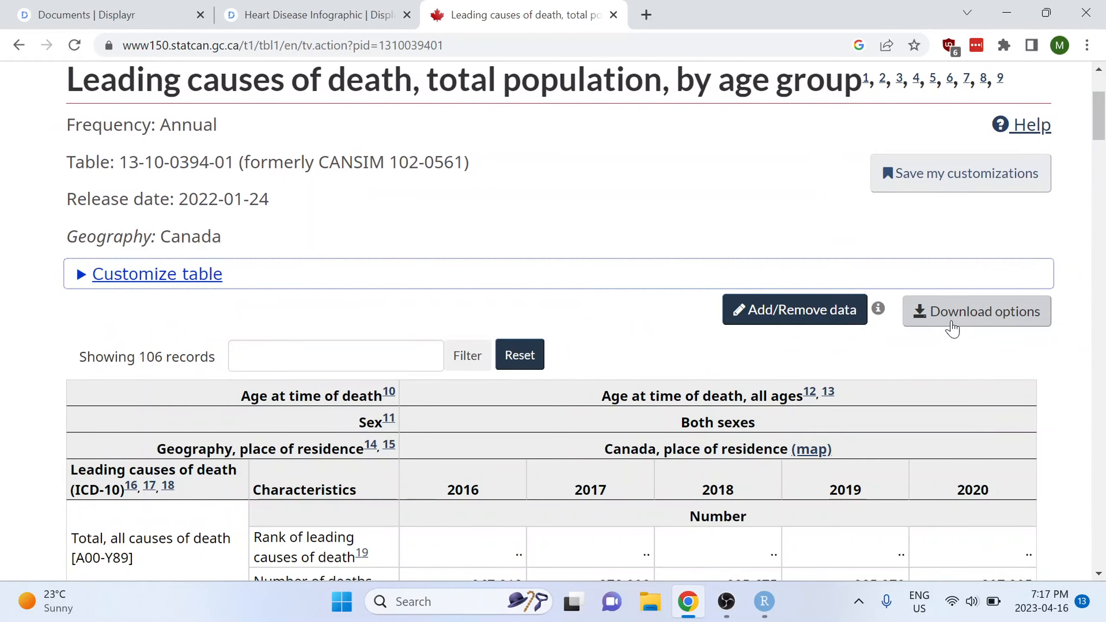
click(968, 324)
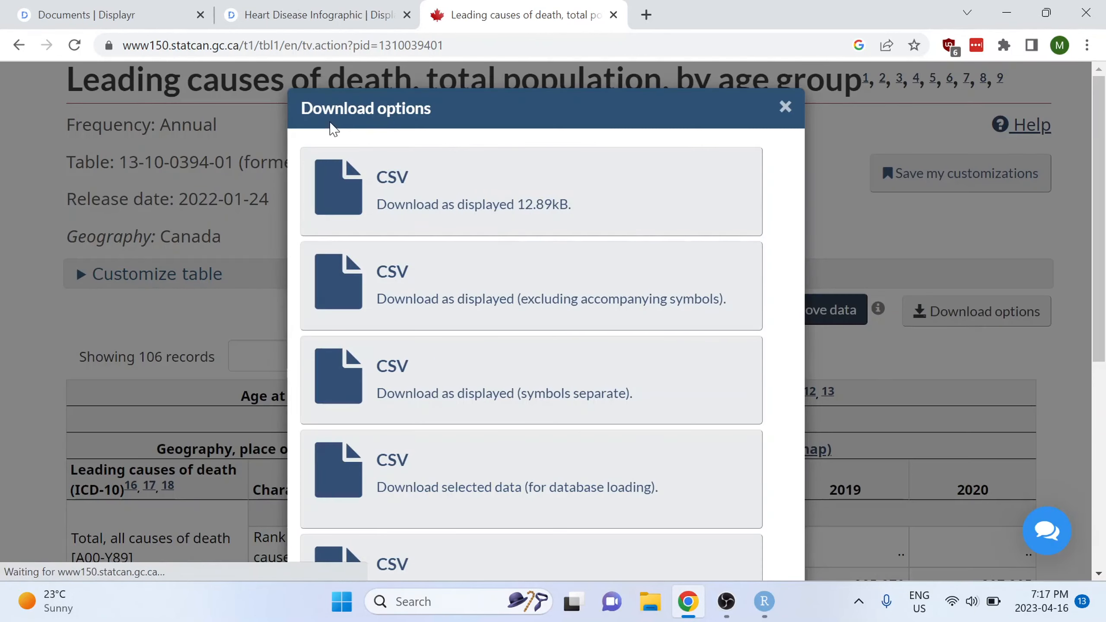
scroll(534, 292, down, 4)
scroll(537, 296, down, 5)
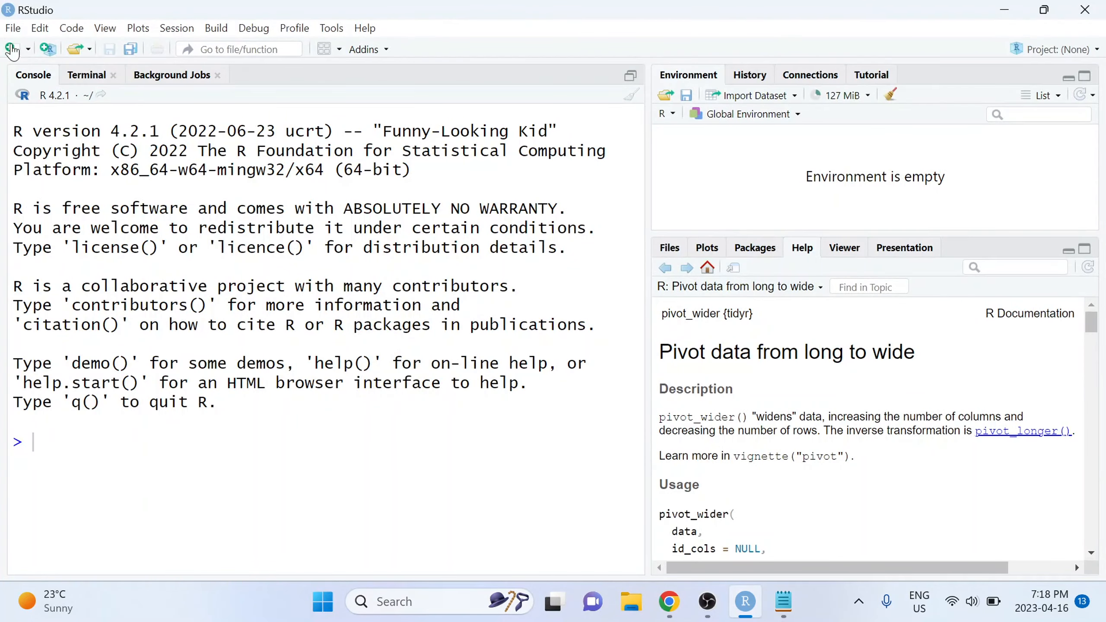
Step: Create a new R script in RStudio containing the comment "# Load packages" and the line library(tidyverse)
click(13, 28)
mouse_move(72, 54)
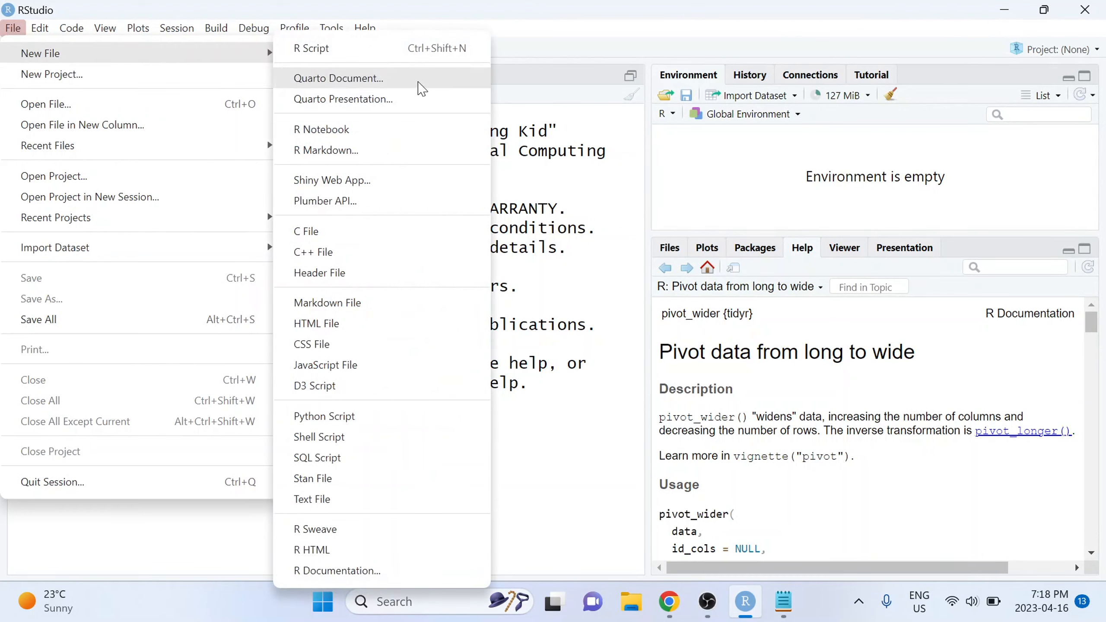
click(314, 48)
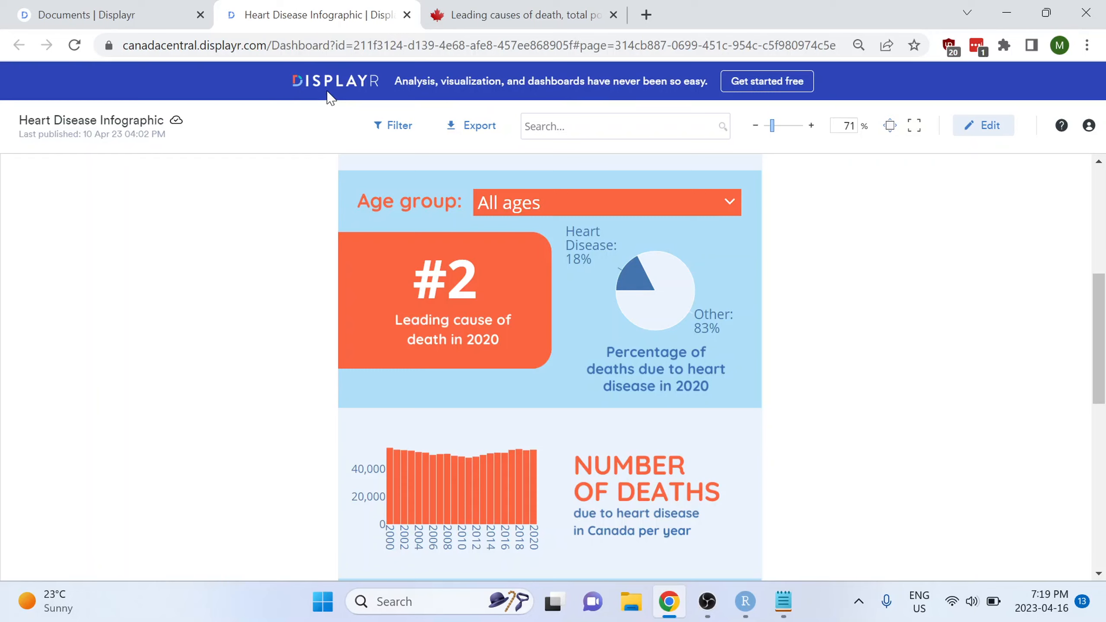
click(745, 602)
text(# Load packages)
key(Return)
text(library9)
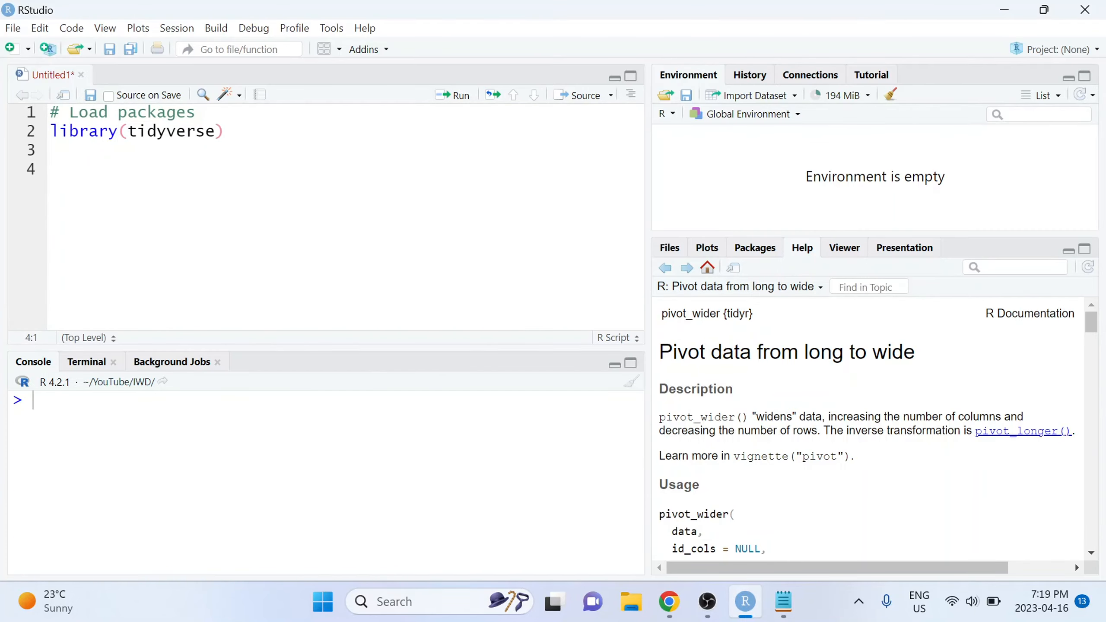
Step: Add the comment "# Load Statistics Canada Table 13-10-0394" and try to load "37100394.csv" into heart with read_csv below it
text(# Load Statistics Canada T)
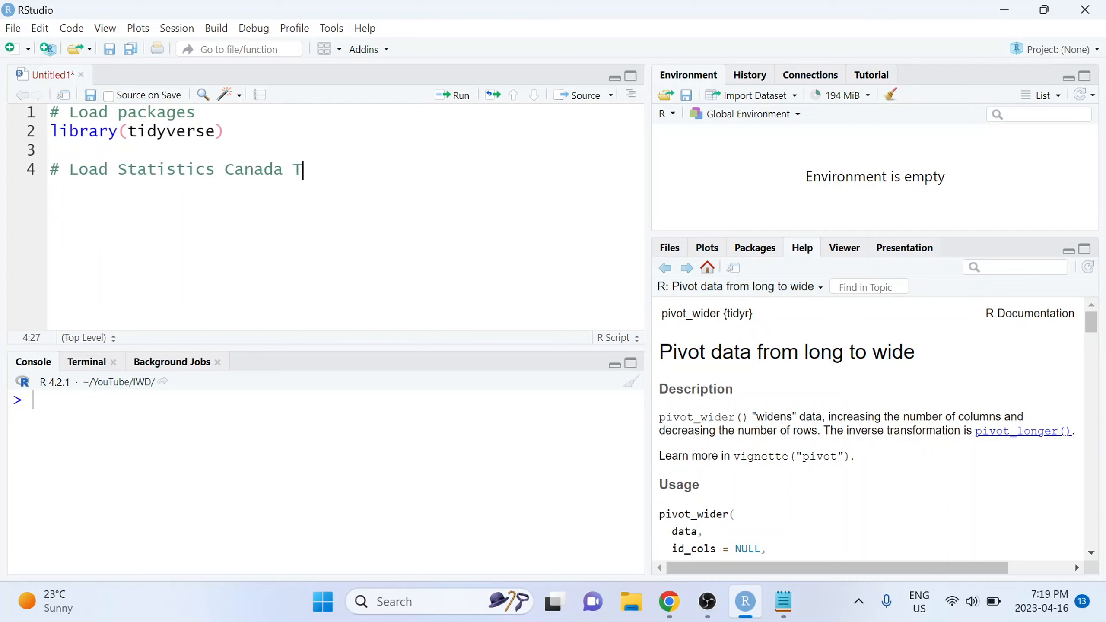
text(able 13-10-)
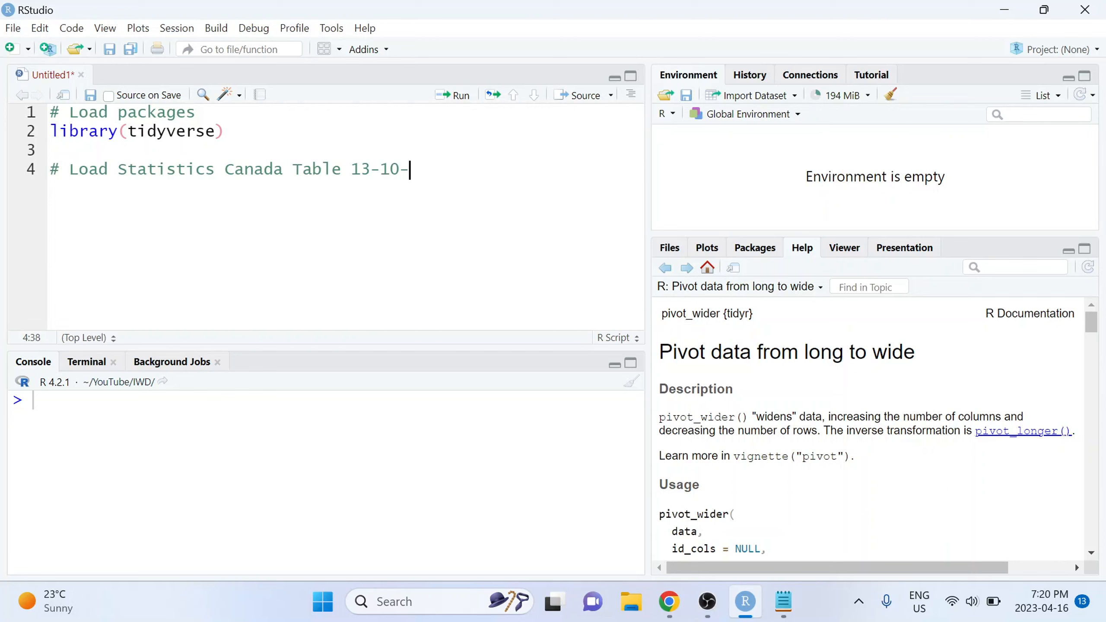
text(0394)
key(Return)
text(heart <)
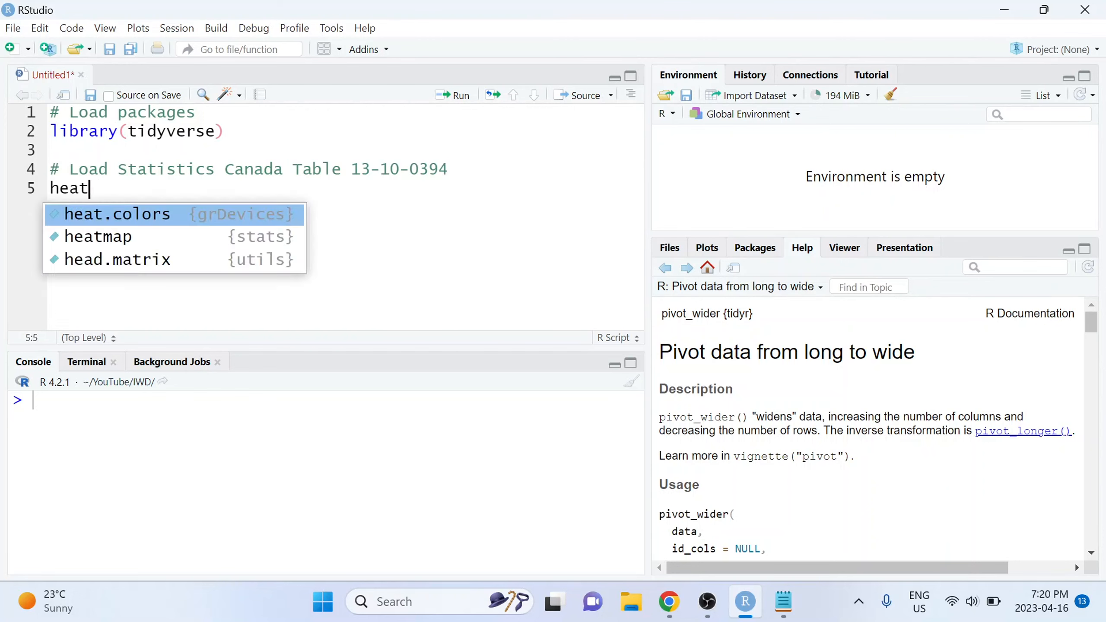
text(- read_csv("37100394.csv"))
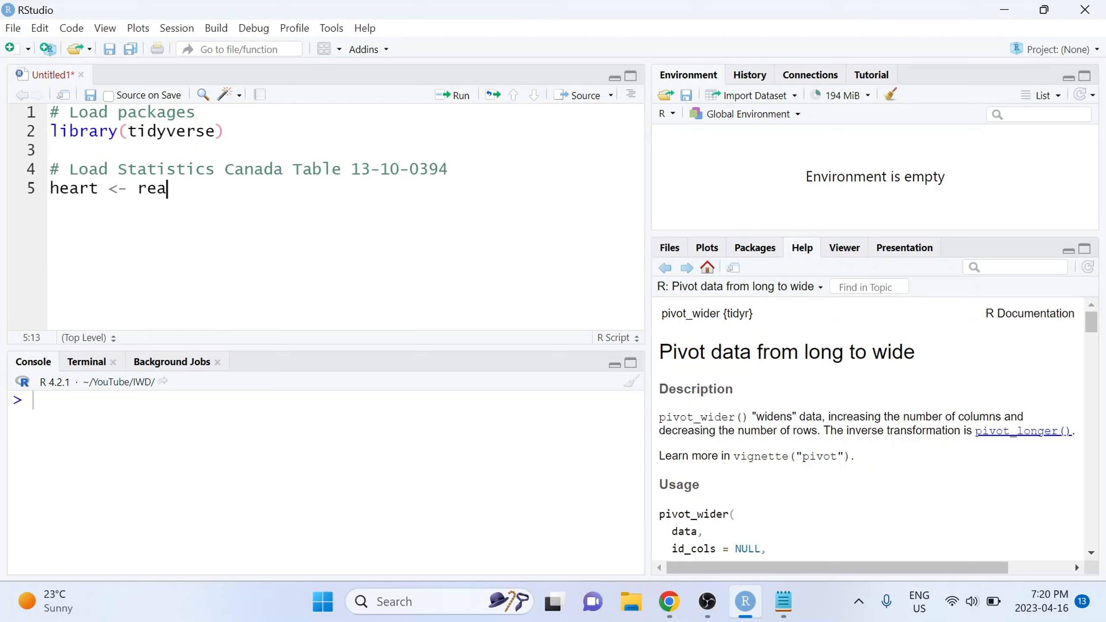
key(ctrl+Return)
Step: Correct the import line to heart <- read_csv(file = "13100394.csv") and run it
text(read_cs)
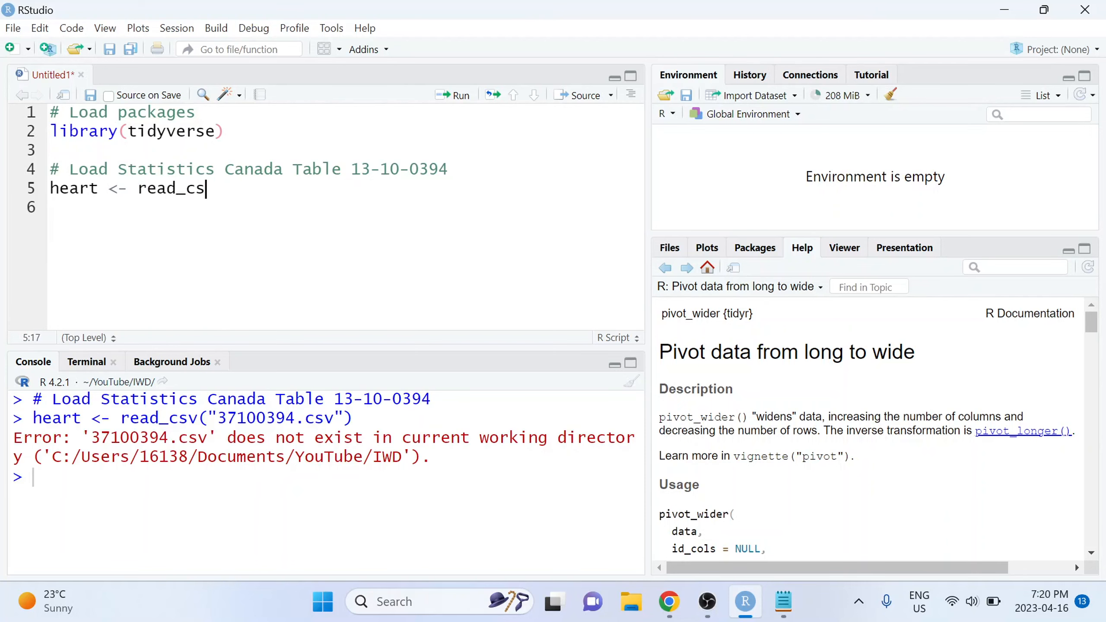
text(v(file = ")
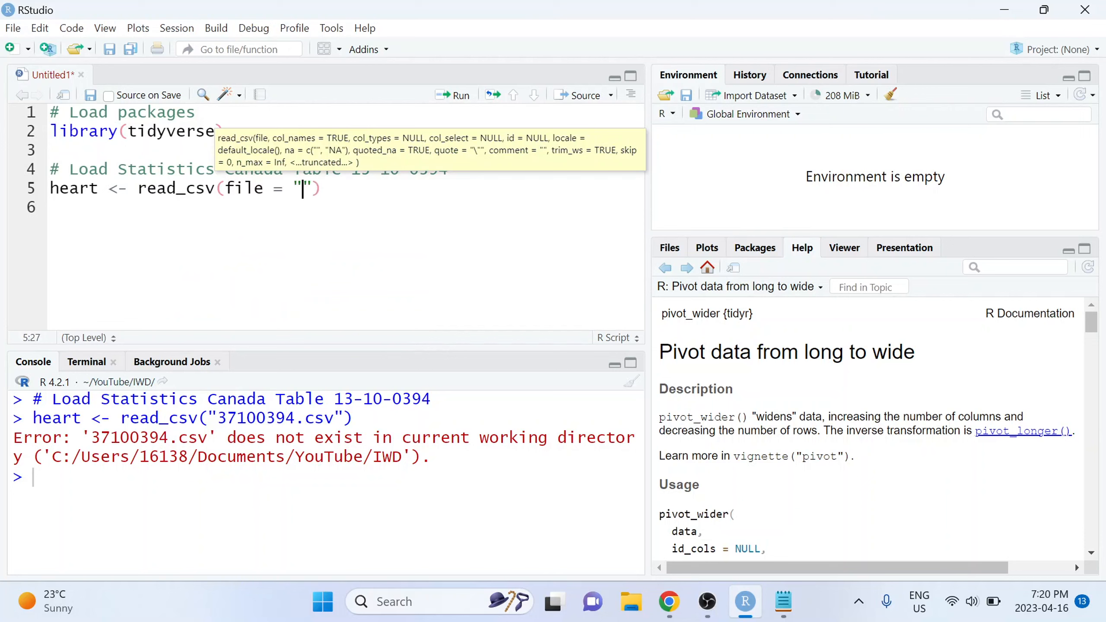
text(131003)
text(94.csv)
key(ctrl+Return)
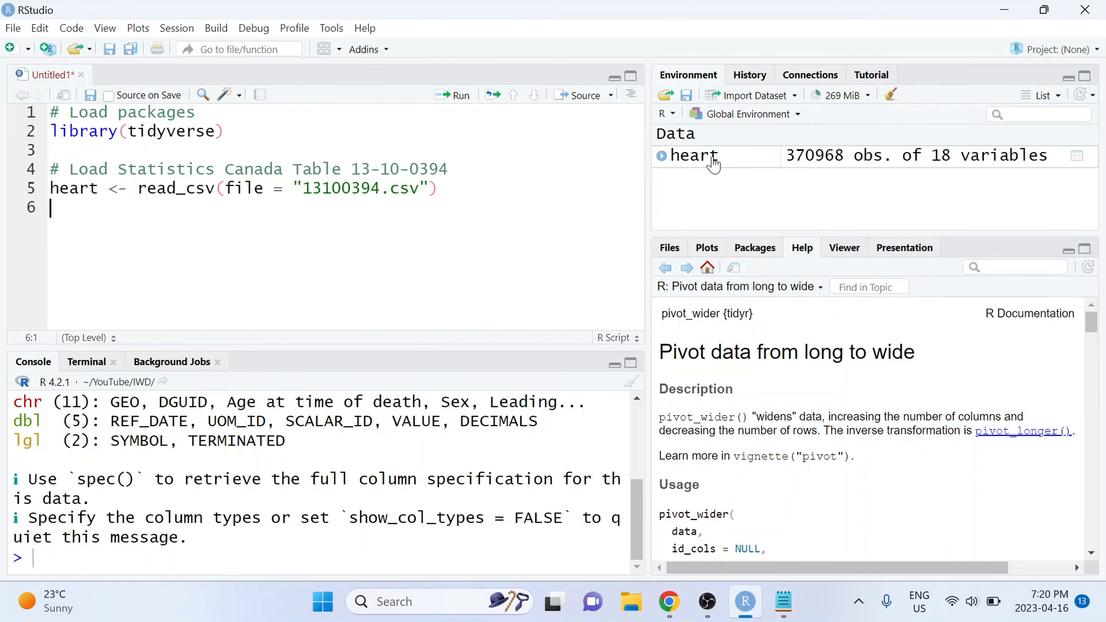
Step: View the heart data and compare its REF_DATE column with the yearly deaths chart in the Displayr infographic
click(710, 157)
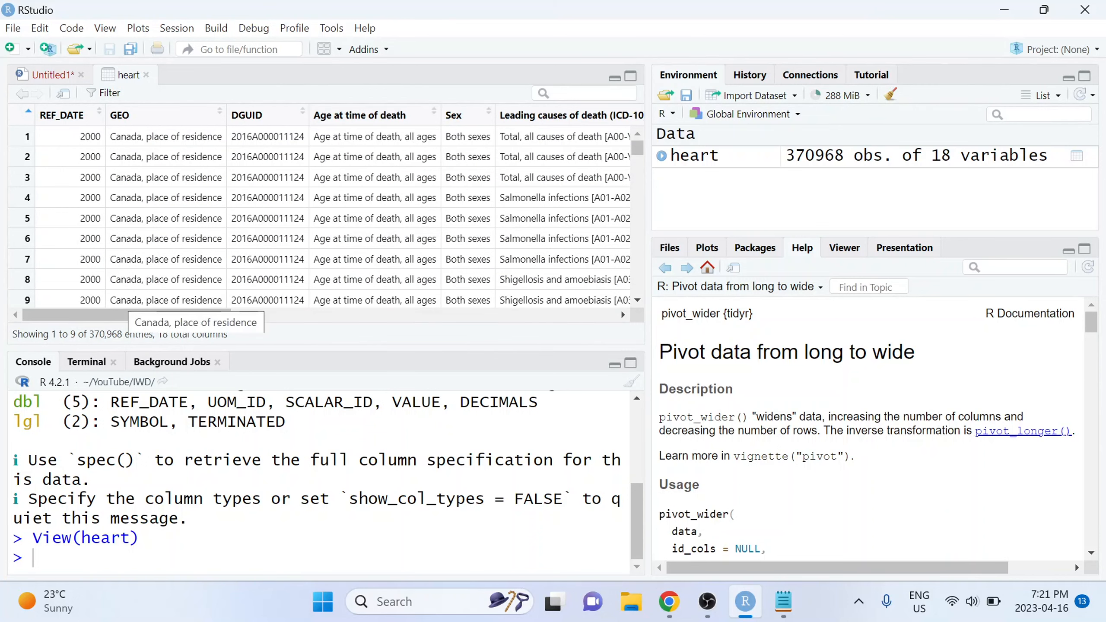
mouse_move(99, 319)
mouse_down()
mouse_move(549, 314)
mouse_move(303, 339)
mouse_move(90, 347)
mouse_move(88, 333)
mouse_up()
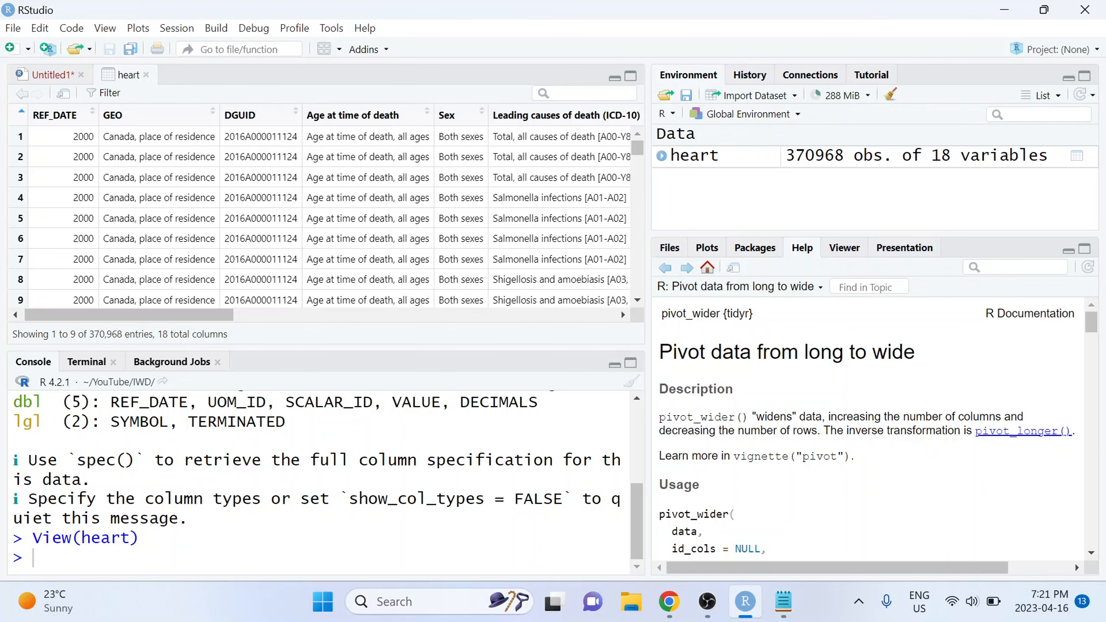
double_click(90, 137)
key(alt+Tab)
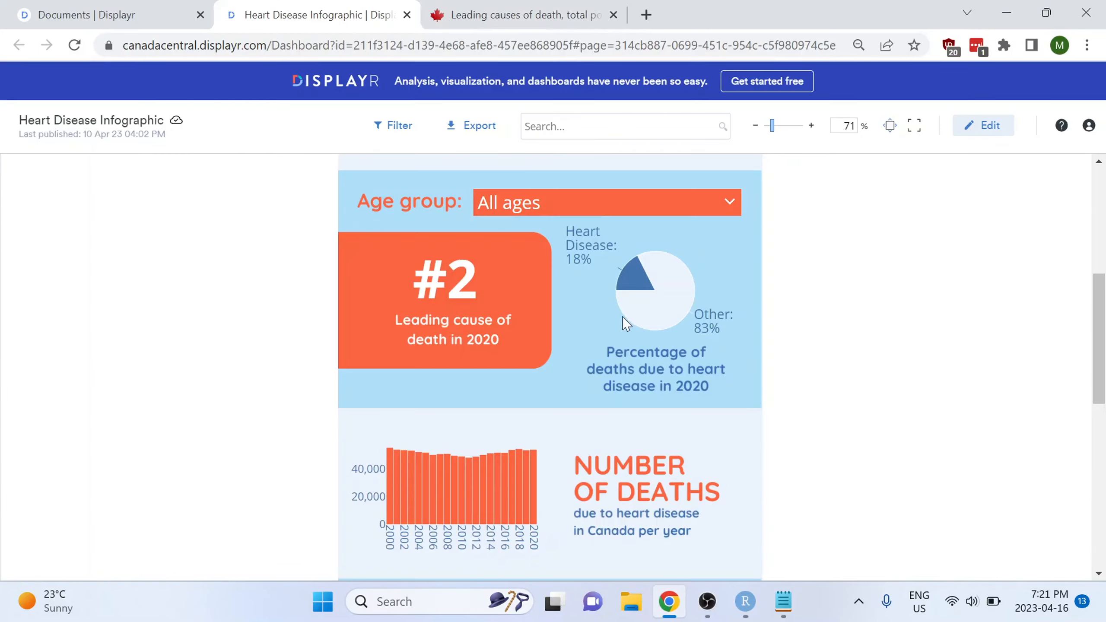
scroll(475, 305, down, 4)
scroll(392, 443, up, 3)
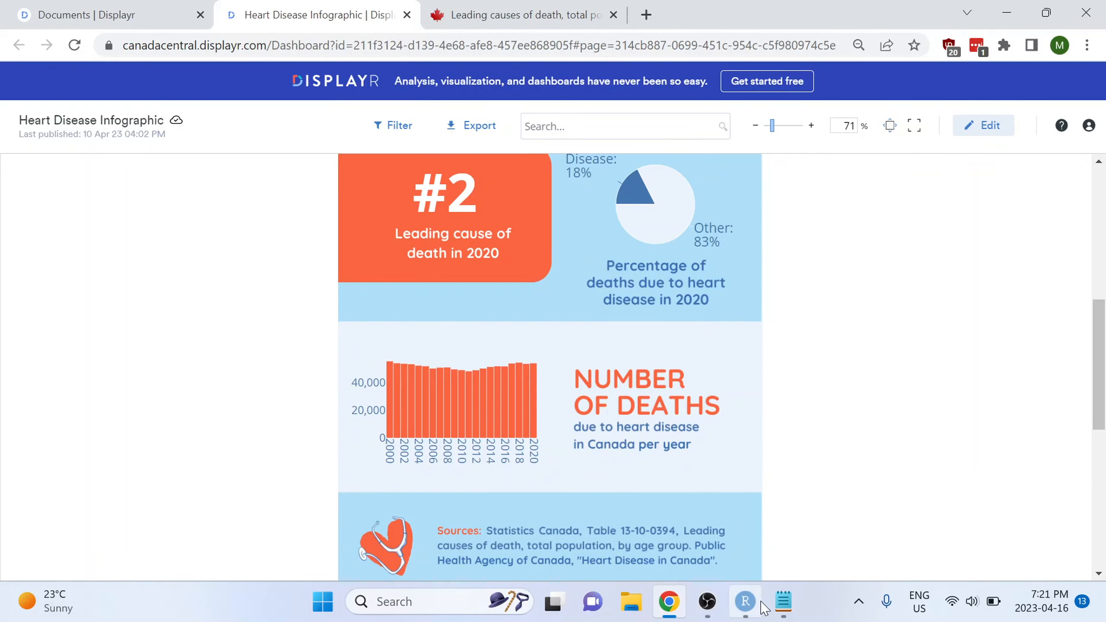
click(746, 602)
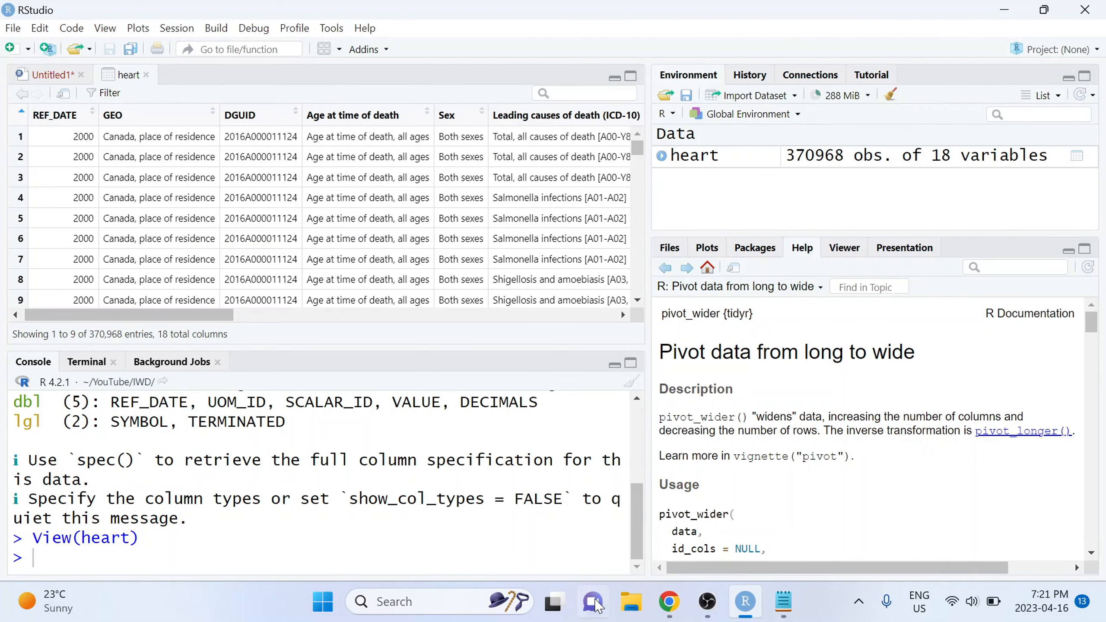
Step: Set the infographic's age group to 90 years and over, and examine the age, cause of death and Characteristics columns of the heart data
click(669, 602)
scroll(636, 399, up, 5)
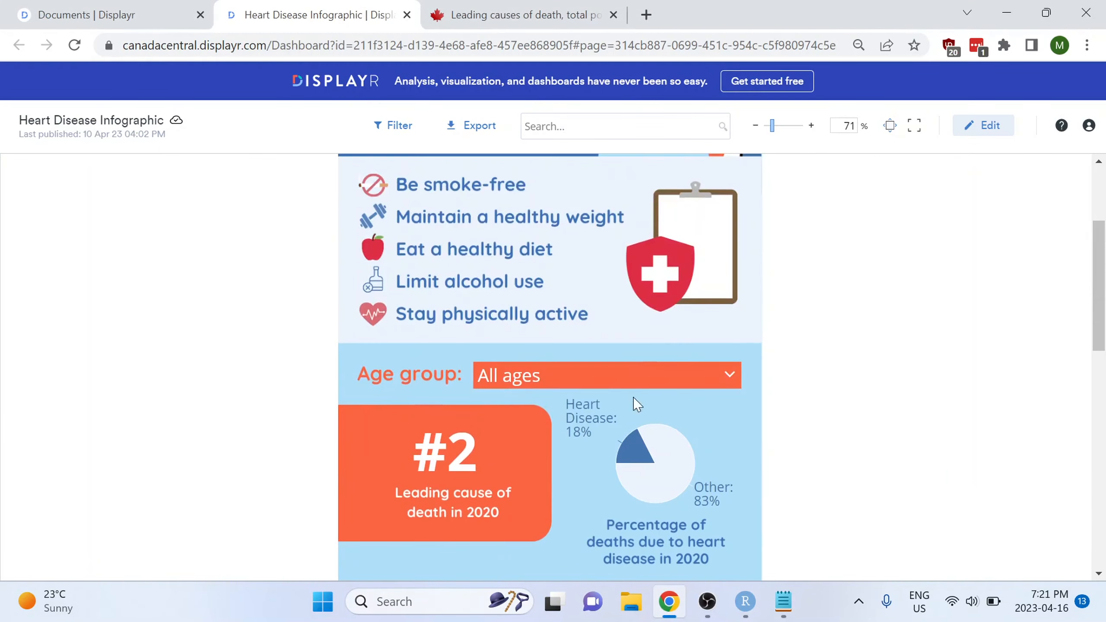
click(597, 393)
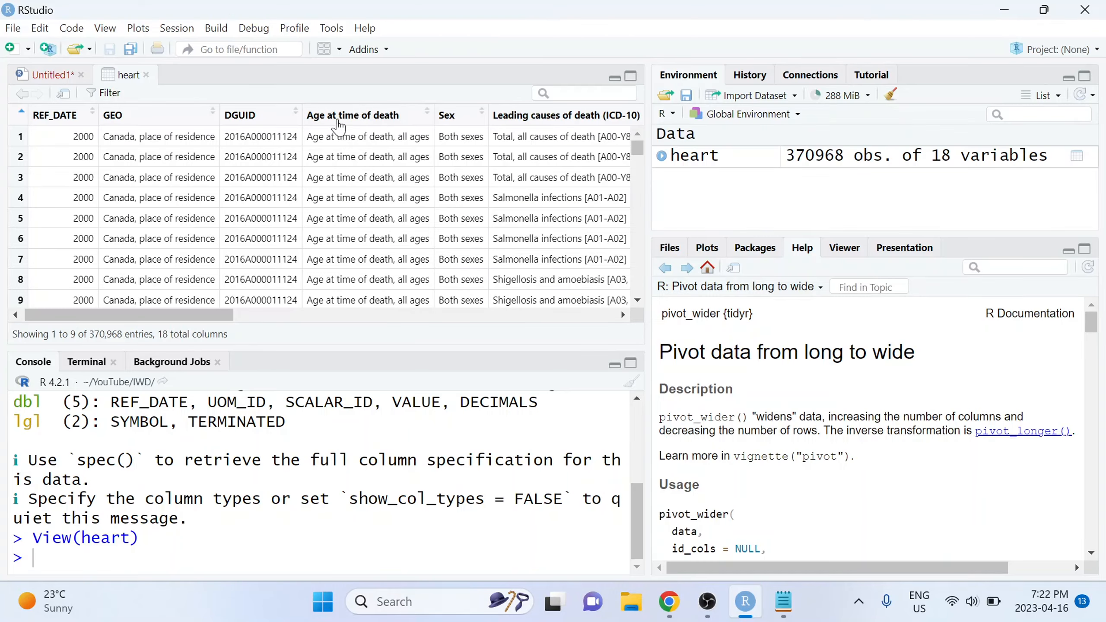
scroll(188, 322, right, 8)
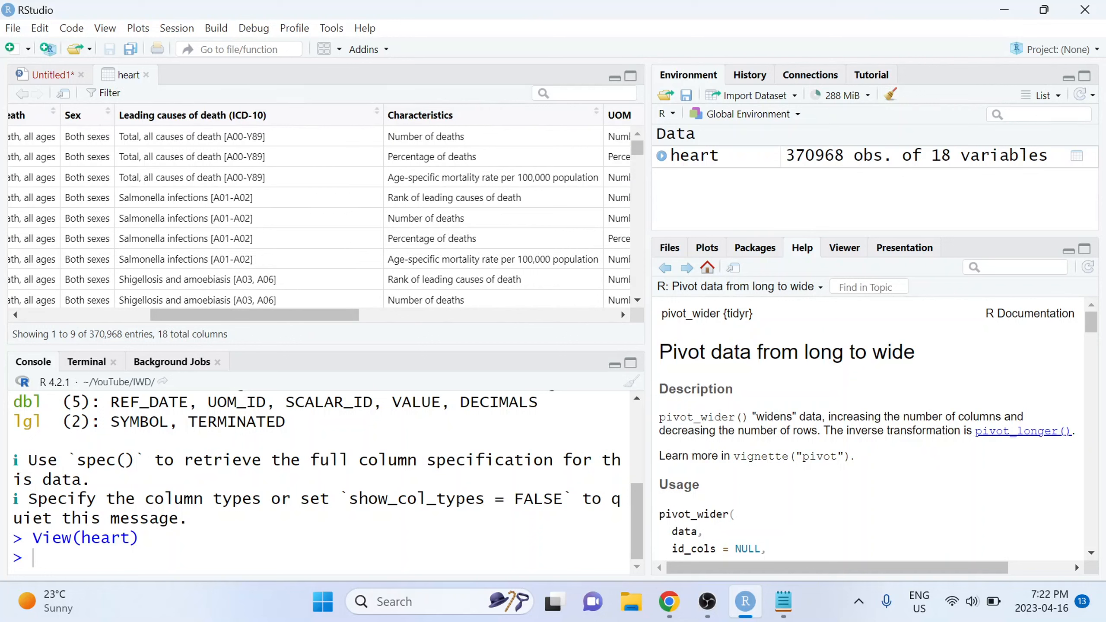
scroll(197, 148, right, 3)
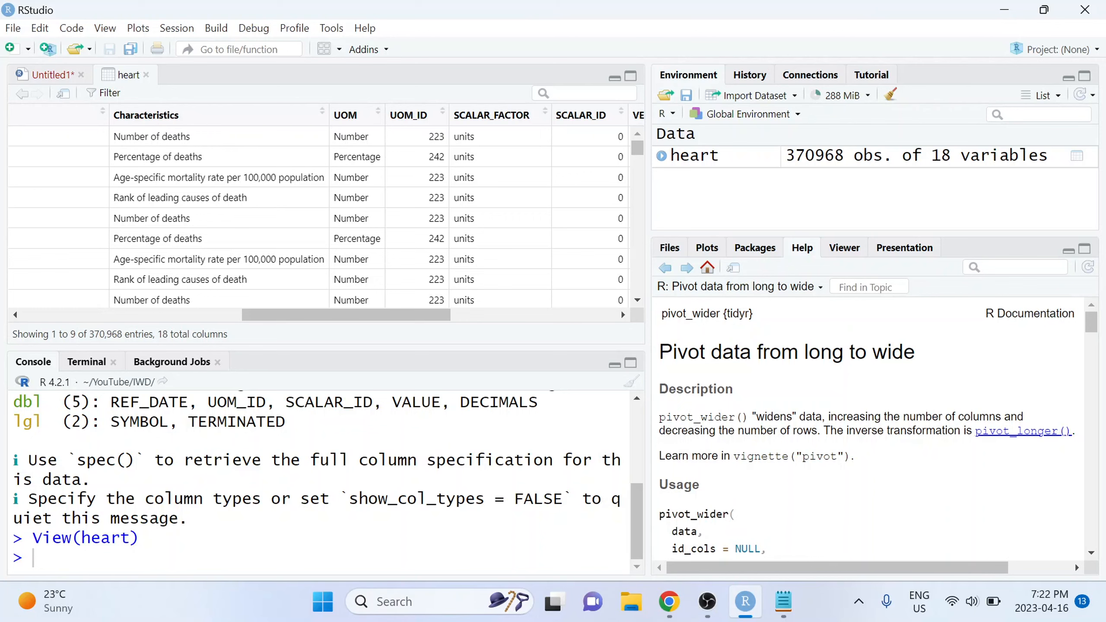
Step: Match the number, percentage and rank entries in the Characteristics column with the infographic's bar chart, pie chart and leading-cause box
drag(120, 137, 186, 137)
click(670, 601)
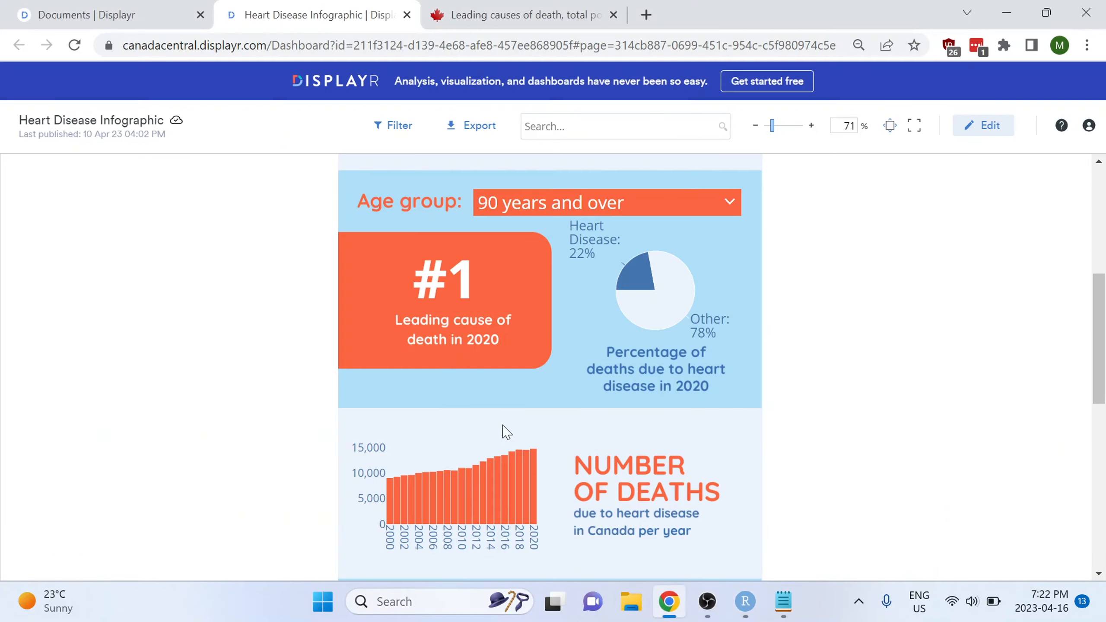
click(745, 602)
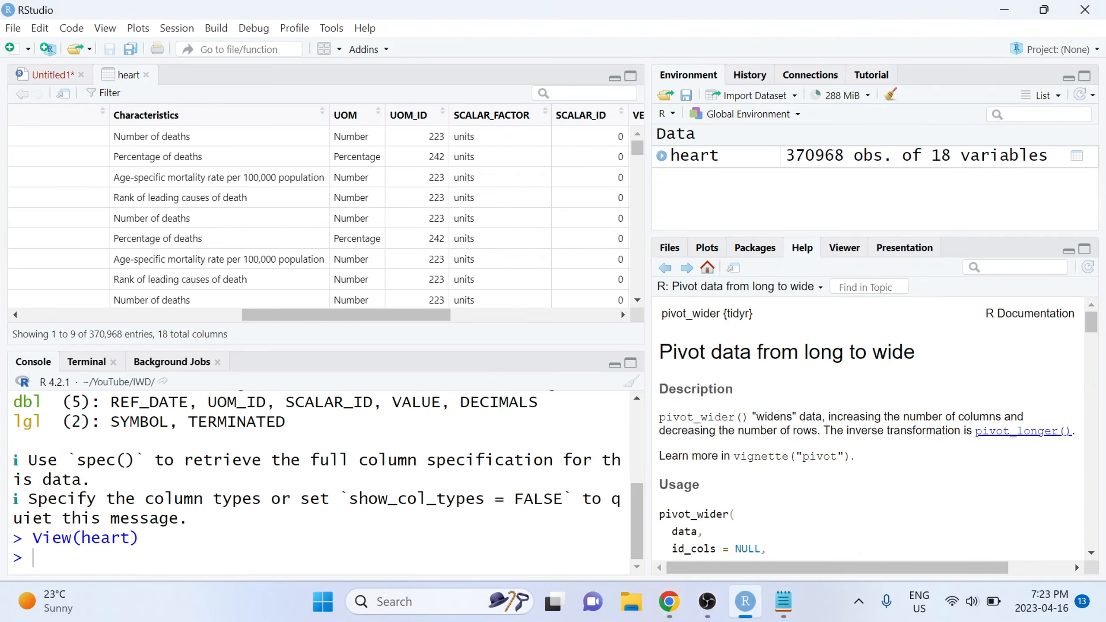
drag(118, 157, 230, 166)
click(670, 601)
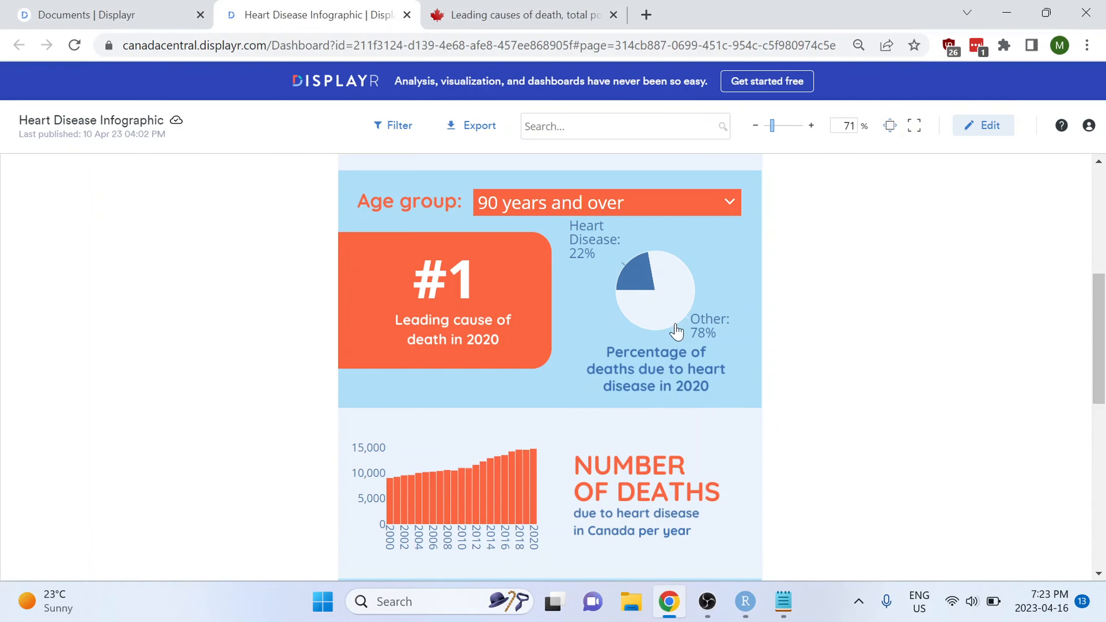
click(746, 601)
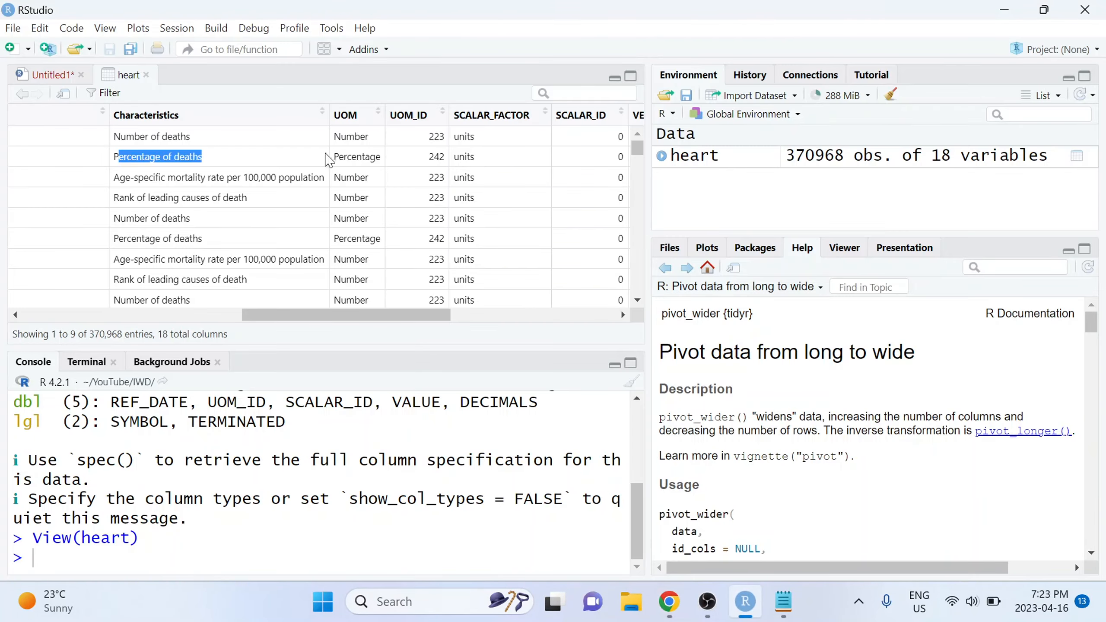
drag(121, 279, 250, 286)
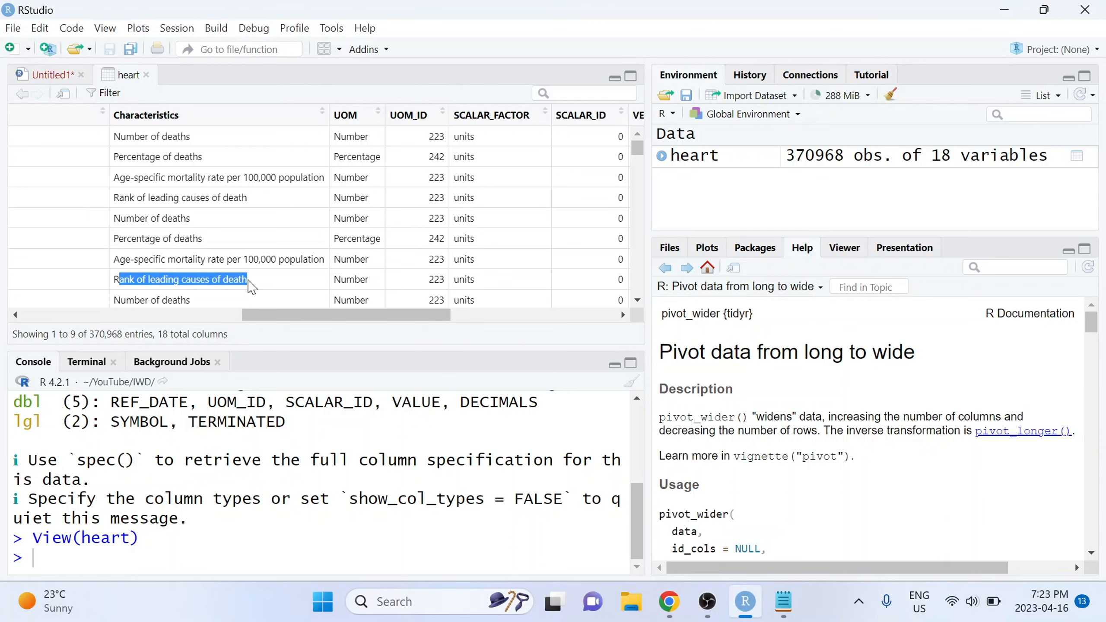
click(669, 602)
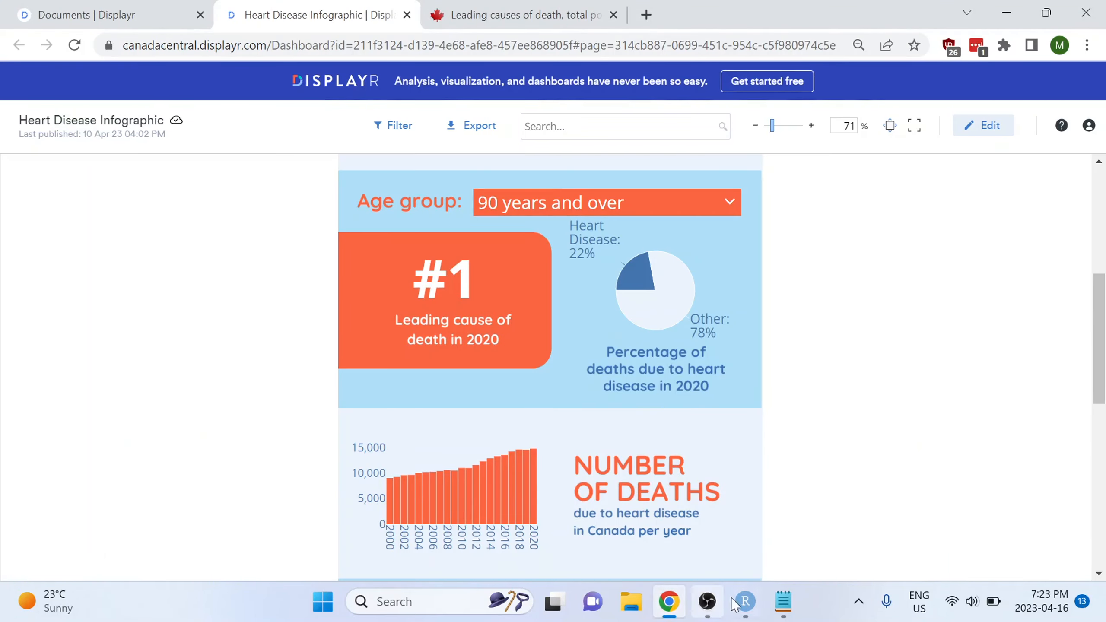
Step: Switch to RStudio and add the script comment "Keep only the variables that are needed", followed by heart <- heart %>%
click(746, 601)
drag(376, 318, 615, 332)
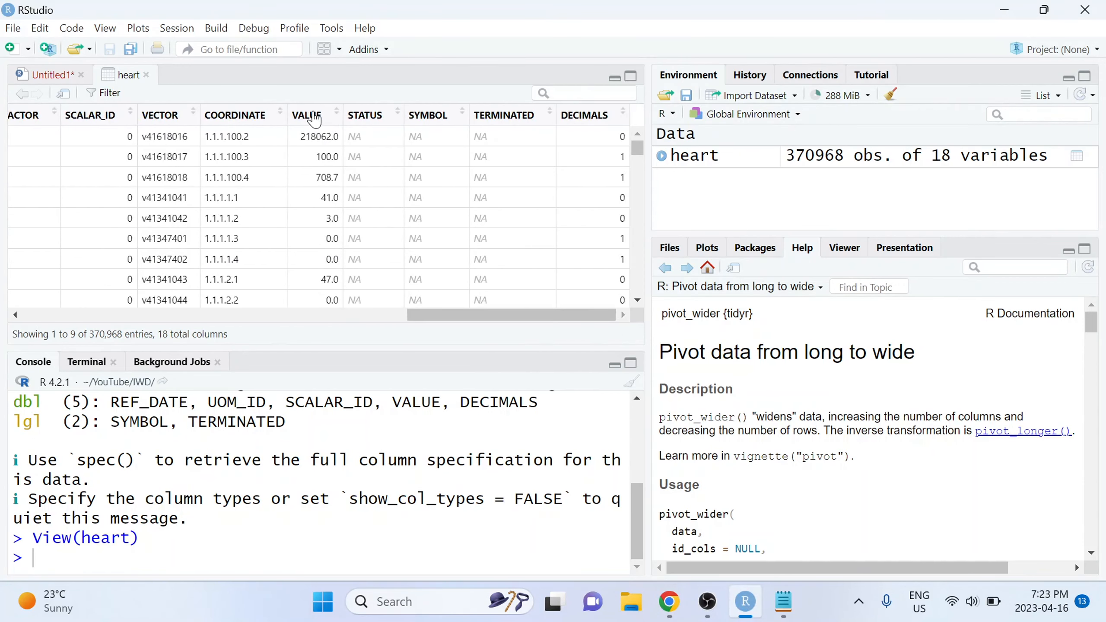
click(48, 76)
key(Return)
text(#)
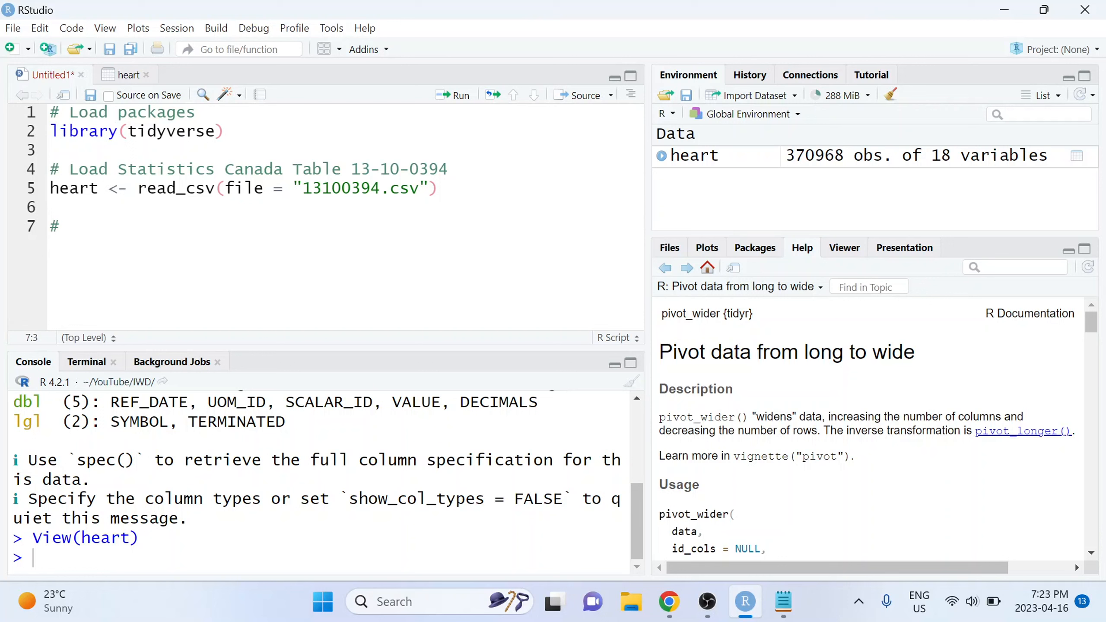
text(Keep only the variables that are needed)
key(Return)
text(hea)
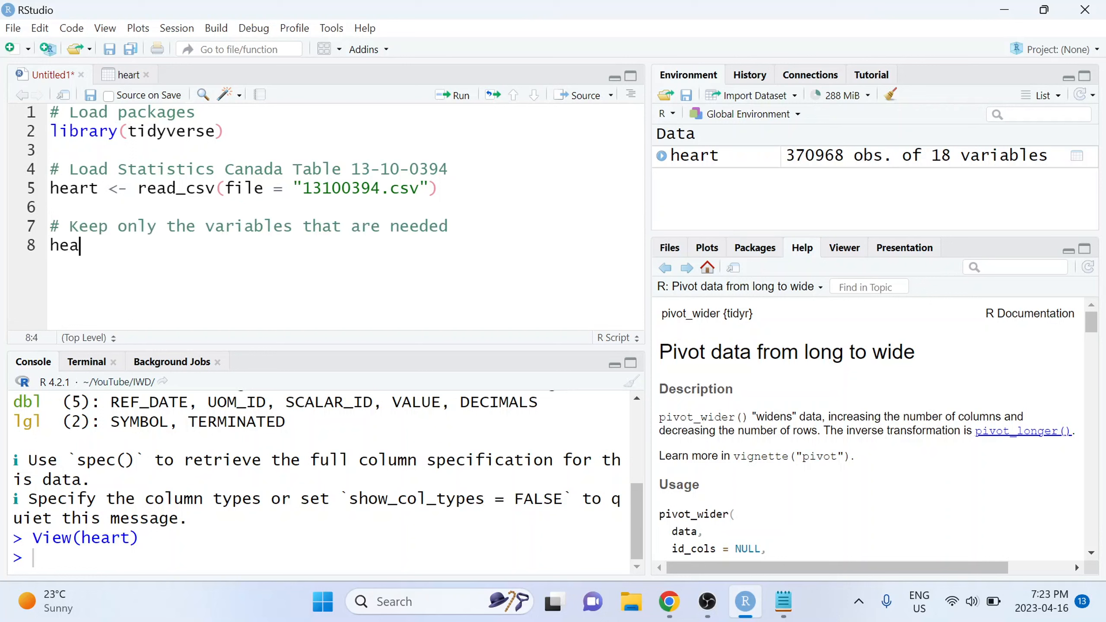
text(rt <- heart %>%)
key(Return)
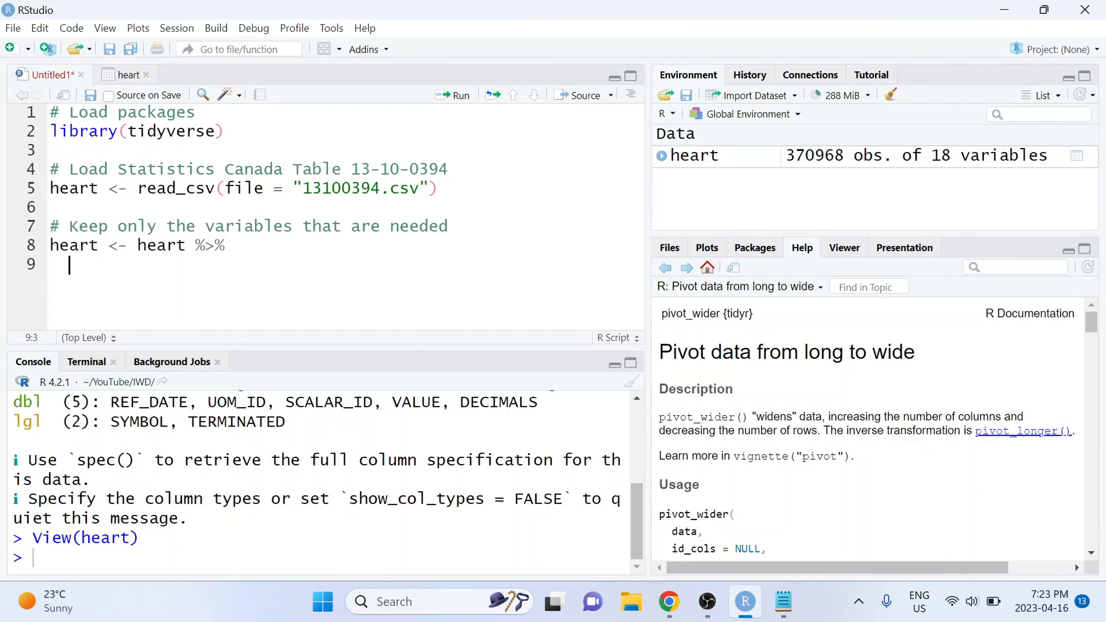
Step: Add a select() call keeping REF_DATE, `Age at time of death`, `Leading causes of death (ICD-10)`, Characteristics and VALUE
text(select()
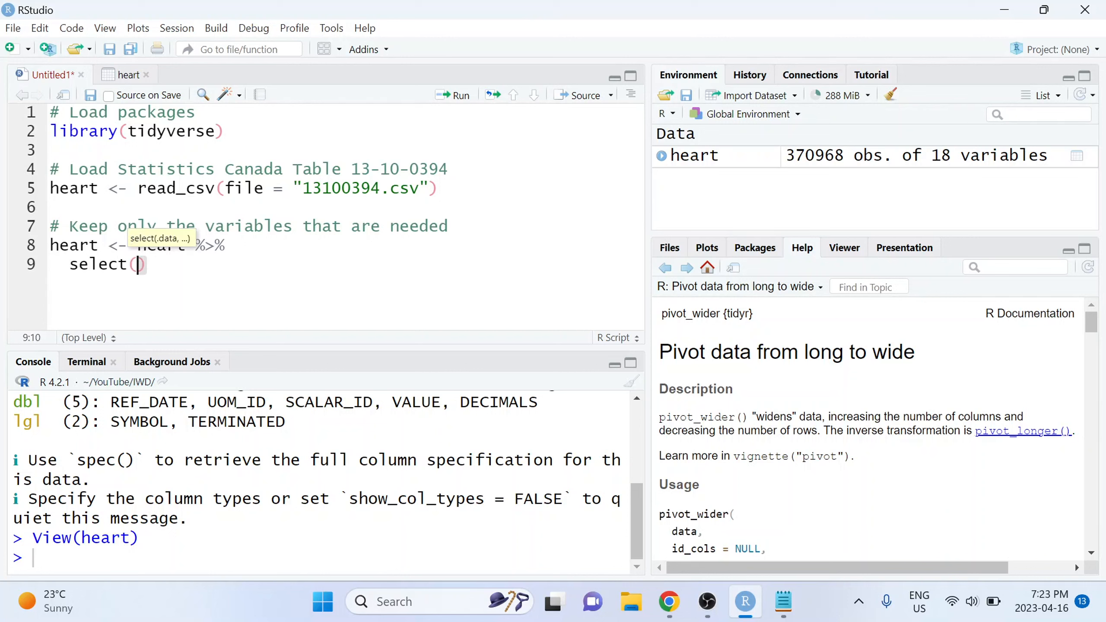
text(REF_)
text(DATE, `)
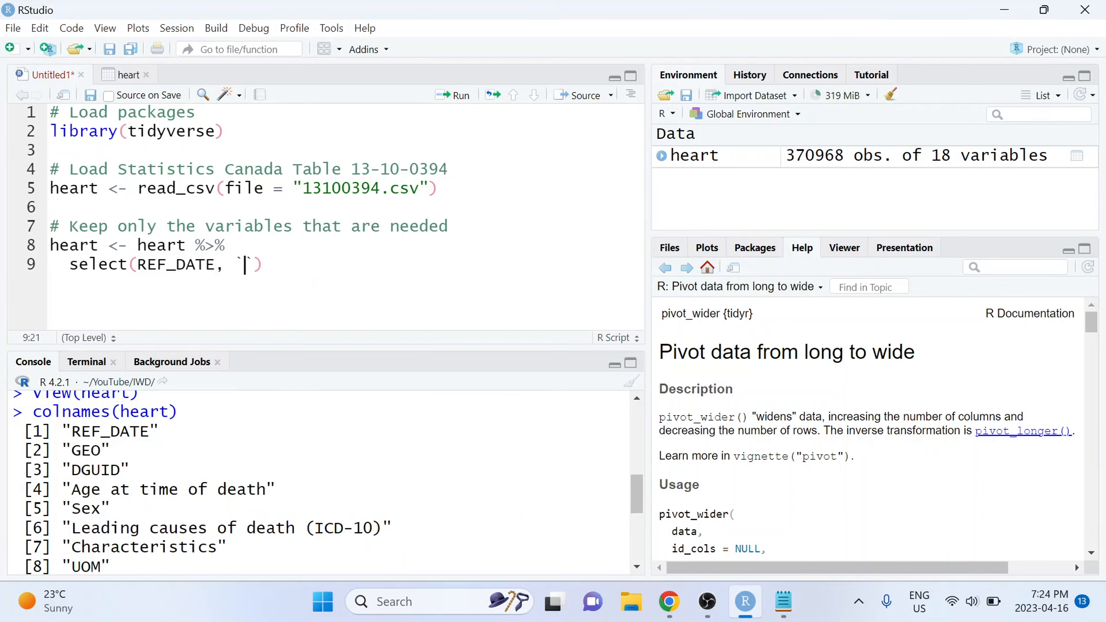
text(Age)
text( at time of death`,)
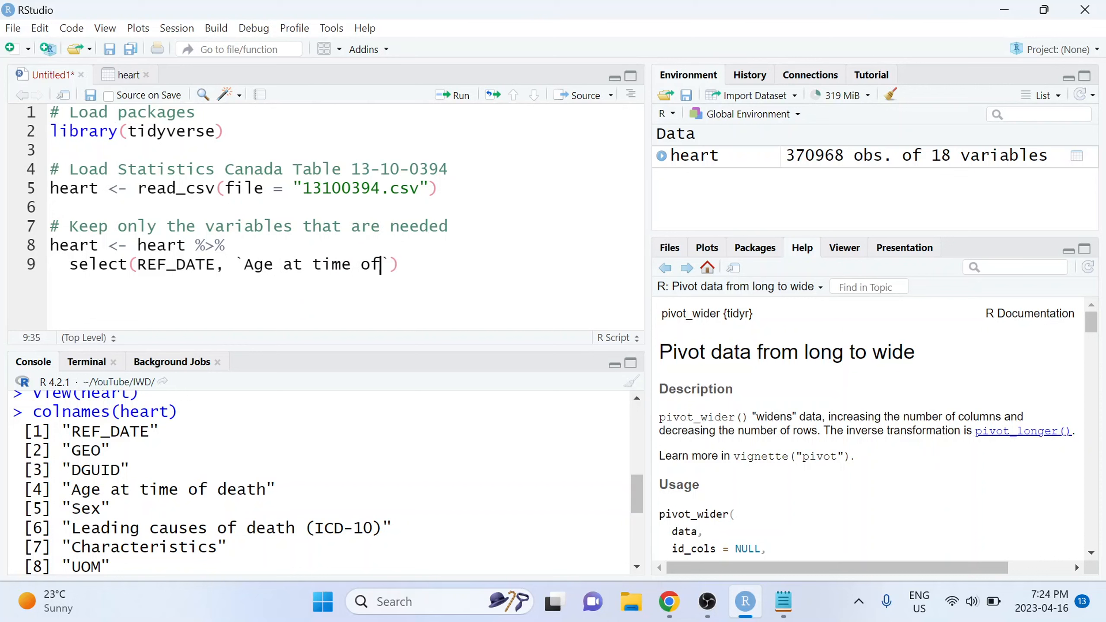
key(Return)
text(`Leading causes of )
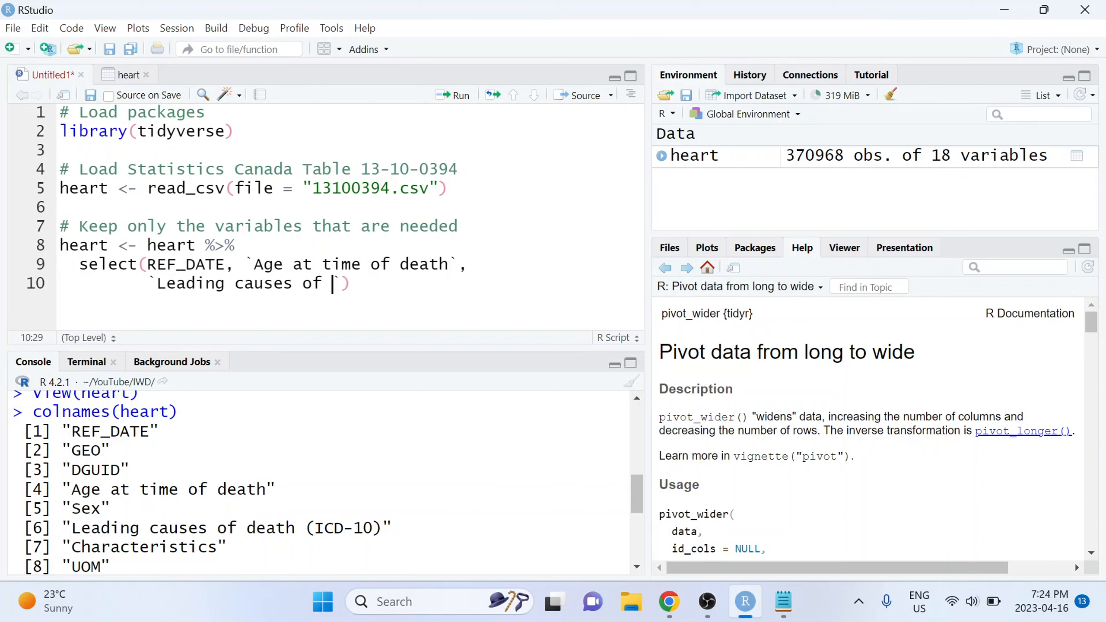
text(detah (ICD-10)`, Characteristics)
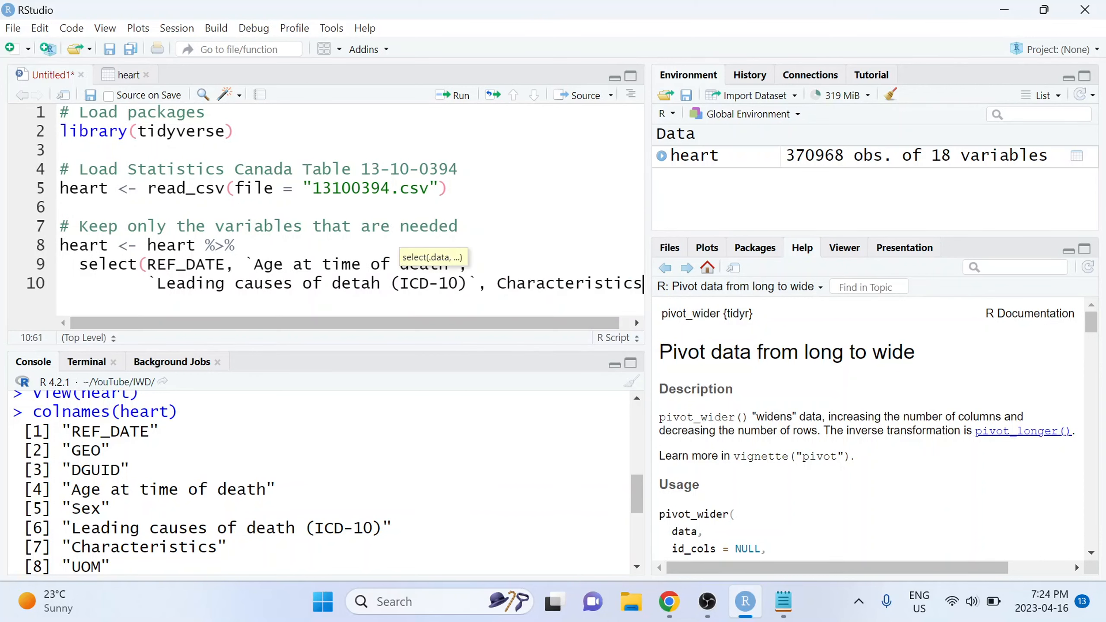
text(,)
key(Return)
text(VALUE))
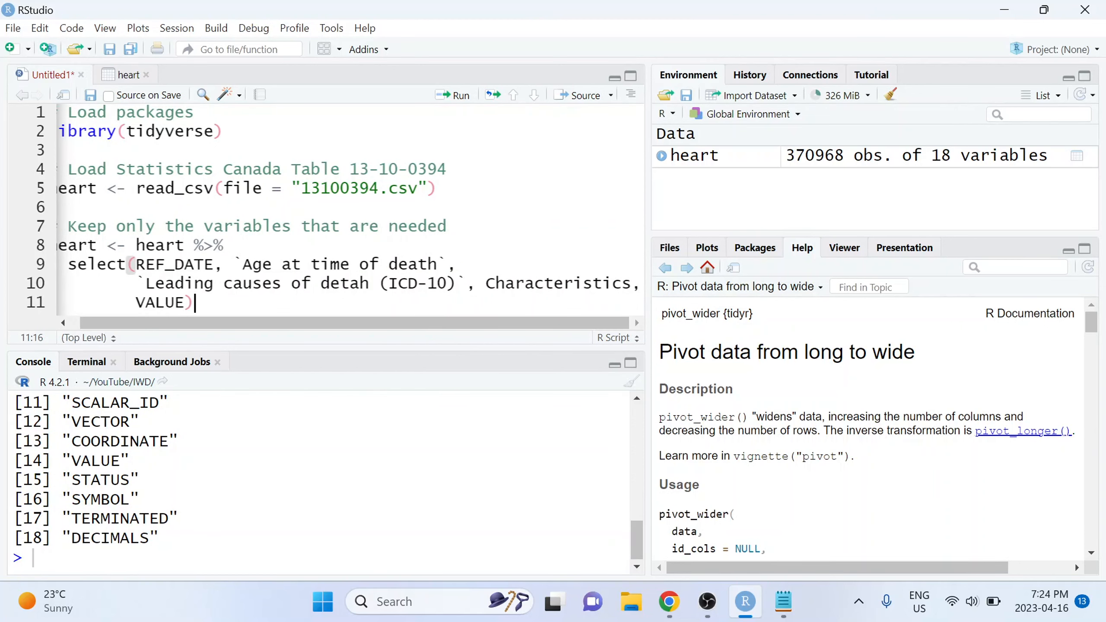
Step: Examine the Sex column in the heart data table
click(126, 75)
drag(442, 317, 57, 319)
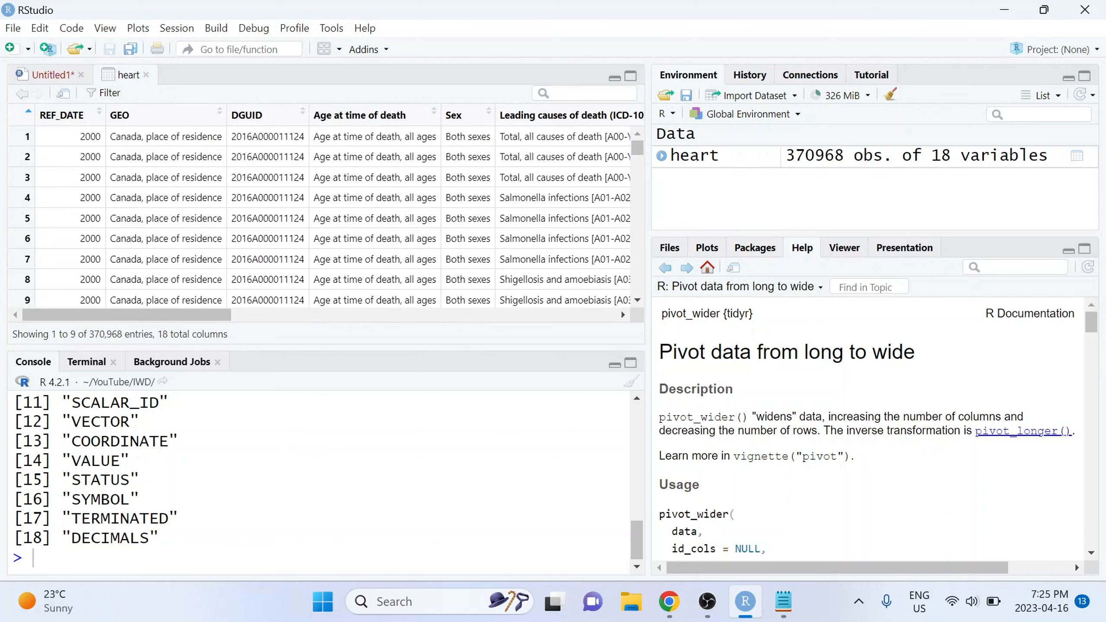
drag(447, 137, 491, 239)
click(488, 235)
mouse_move(637, 148)
mouse_down()
mouse_move(637, 270)
mouse_move(632, 136)
mouse_up()
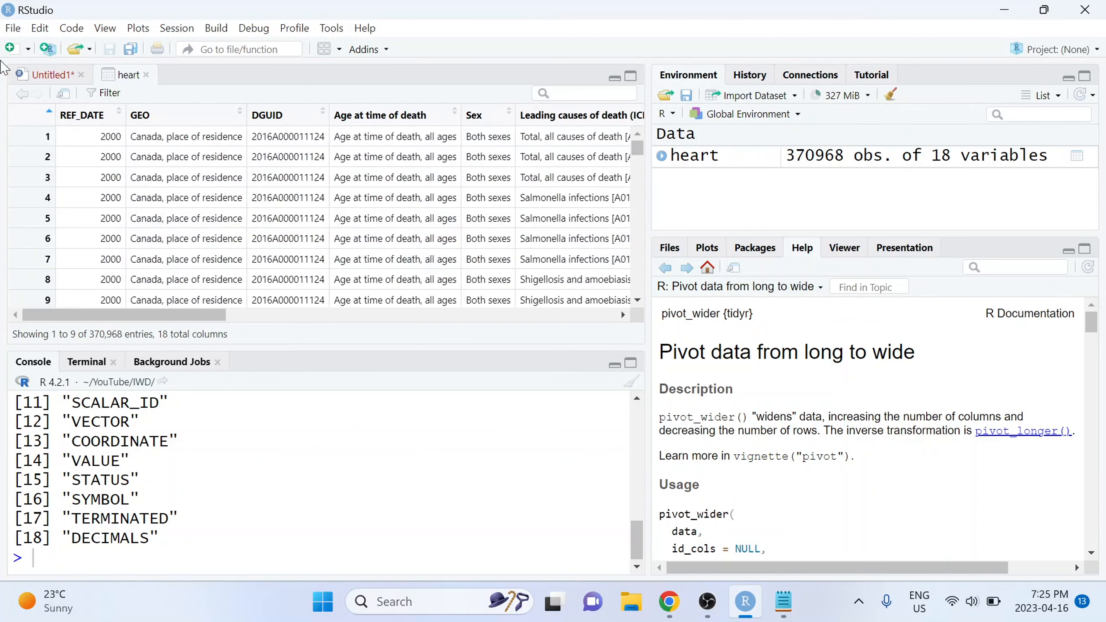
Step: Add Sex after `Age at time of death` in the select() call and run the statement
click(27, 77)
text(SEX)
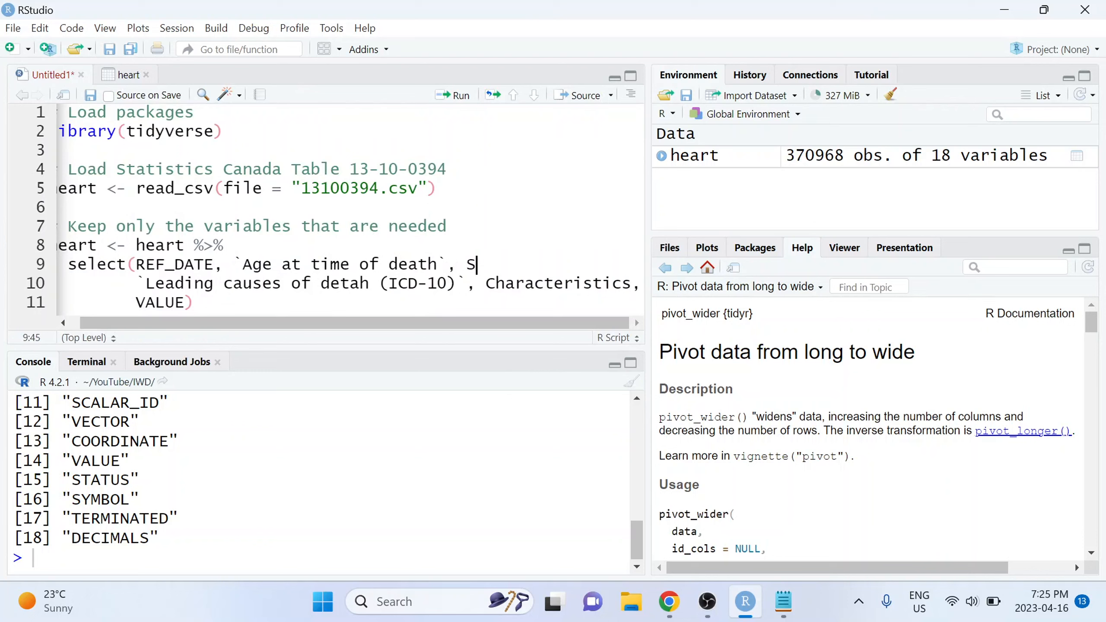
key(BackSpace)
key(BackSpace)
text(ex,)
key(Down)
key(Down)
key(ctrl+Return)
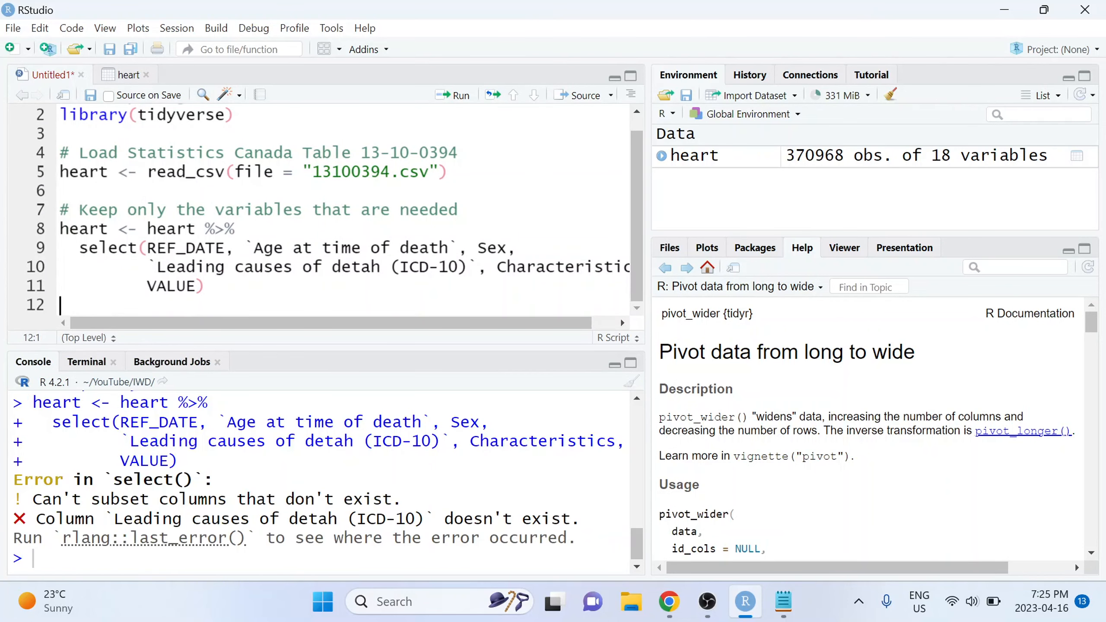
Step: Correct the misspelled word to "death" in the `Leading causes of death (ICD-10)` column name and rerun the selection
click(332, 268)
key(Right)
key(Right)
key(Right)
key(shift+Left)
key(shift+Left)
text(a)
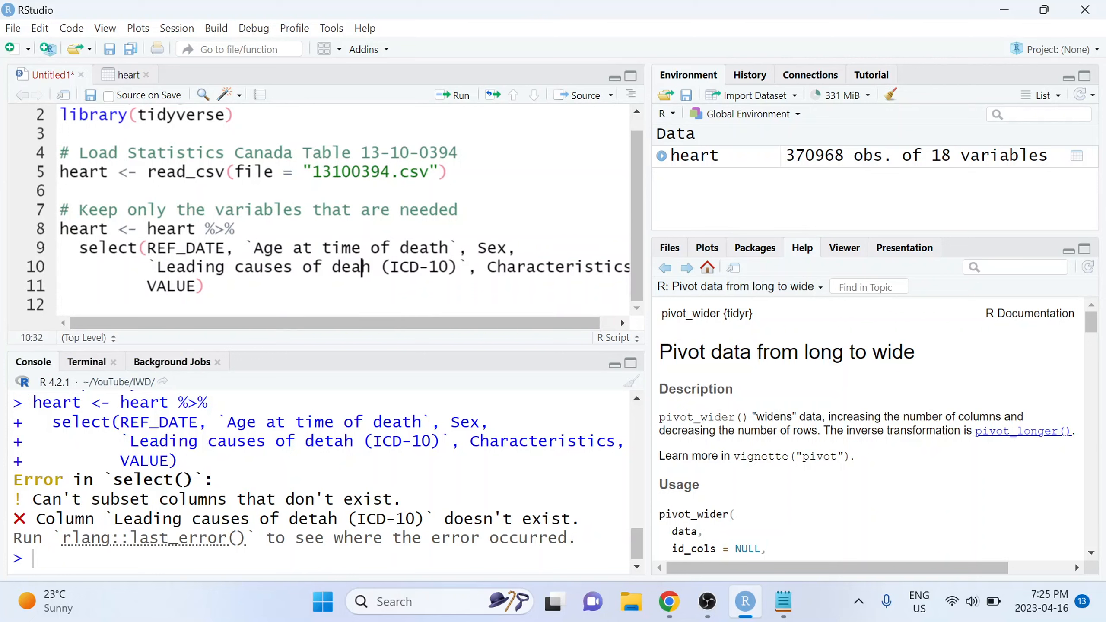
text(t)
key(ctrl+Return)
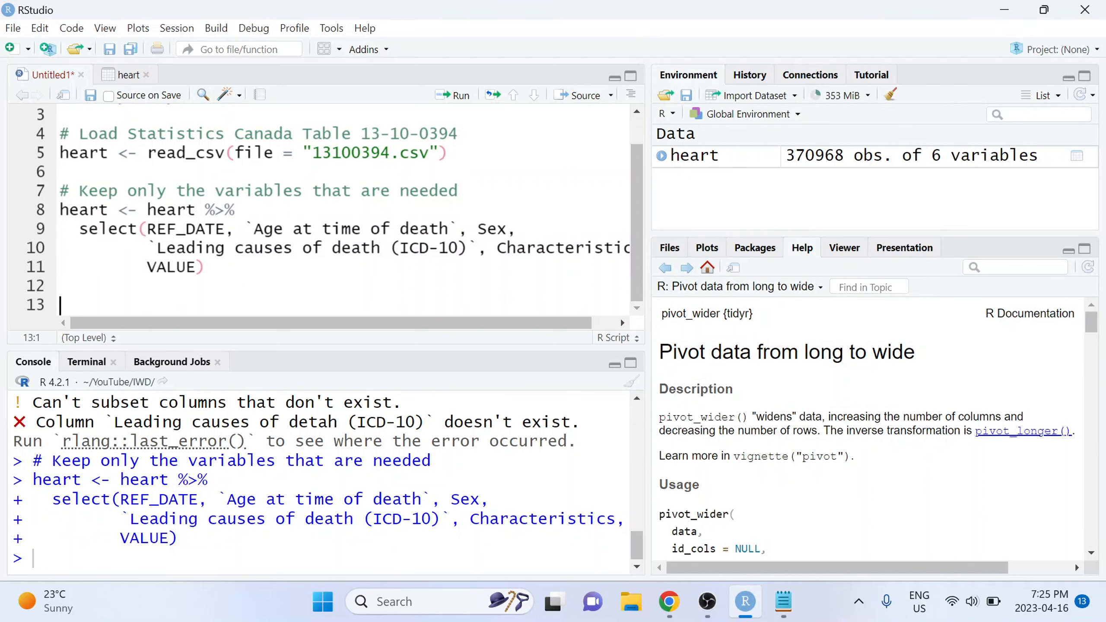
Step: Add the comment "Rename columns" and start a colnames(heart) assignment with a c() vector below it
text(# R)
key(BackSpace)
key(BackSpace)
text(name coukn)
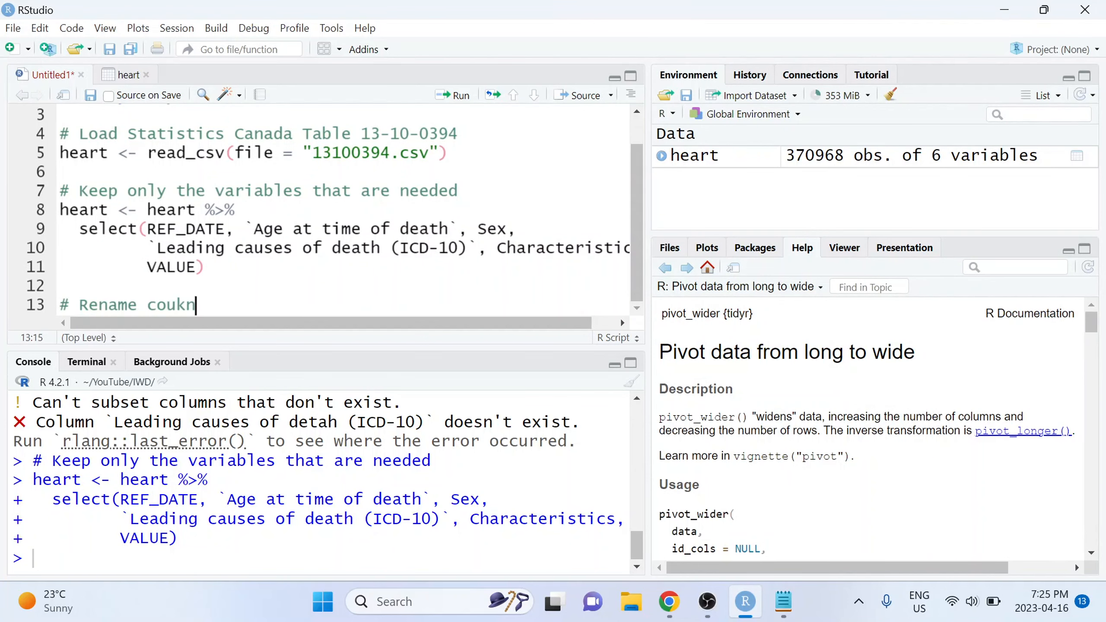
key(BackSpace)
text(lumns)
key(Return)
text(colan)
key(BackSpace)
key(BackSpace)
text(names(heart) <- c9)
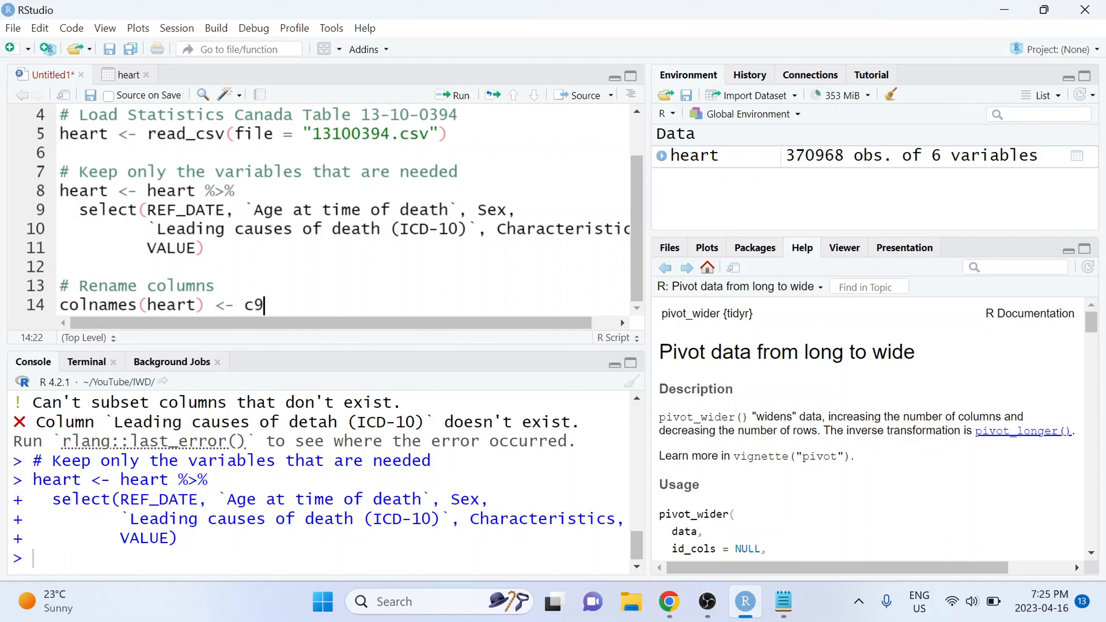
key(BackSpace)
Step: Fill the column name vector with "year", "age", "sex", "cause", "stat" and "value", and run the assignment
text(("year", ")
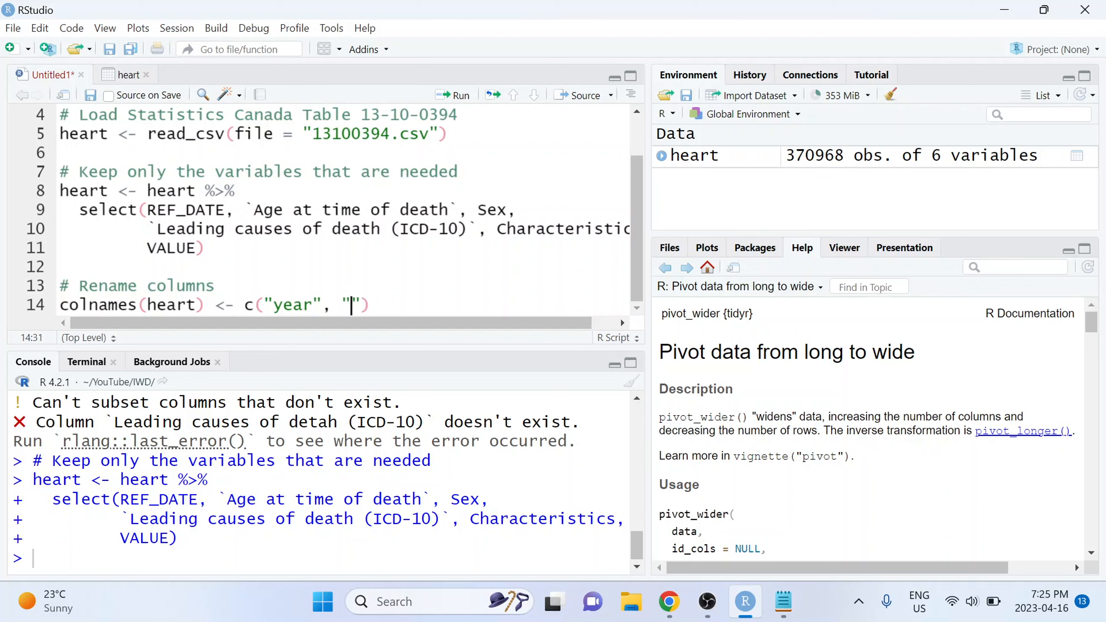
text(age", "sex",)
key(Return)
text(")
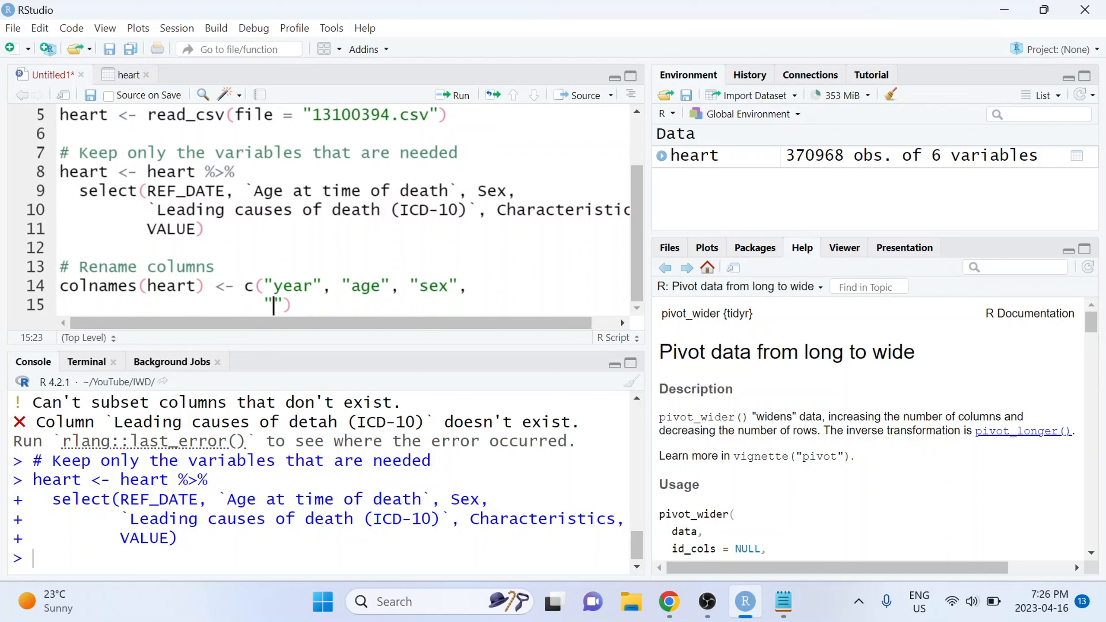
text(cause", ")
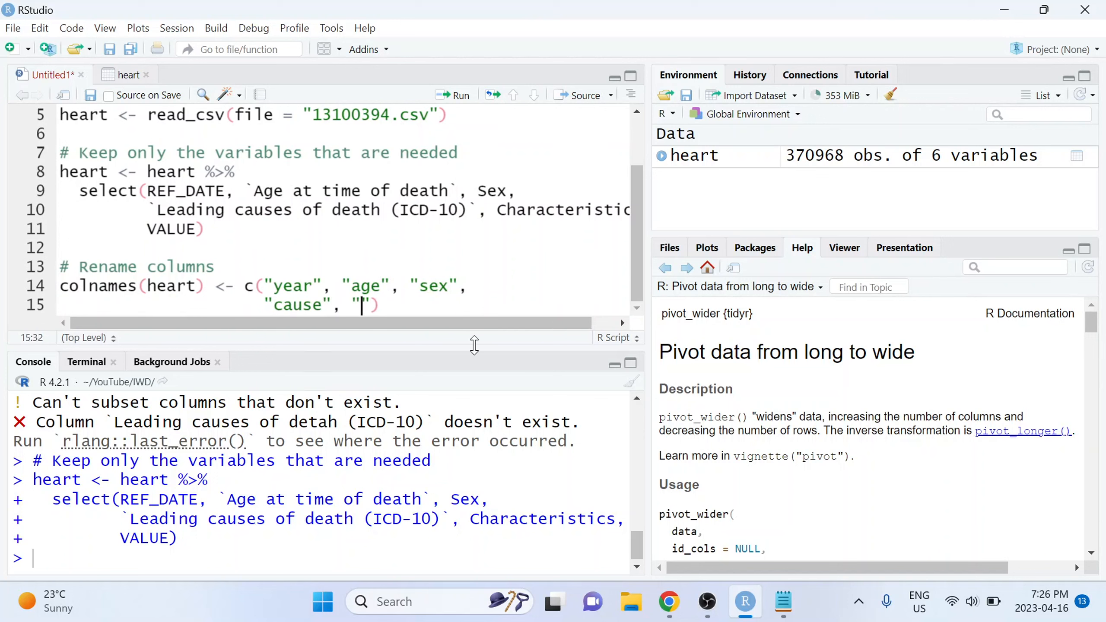
text(stat")
text(, "value)
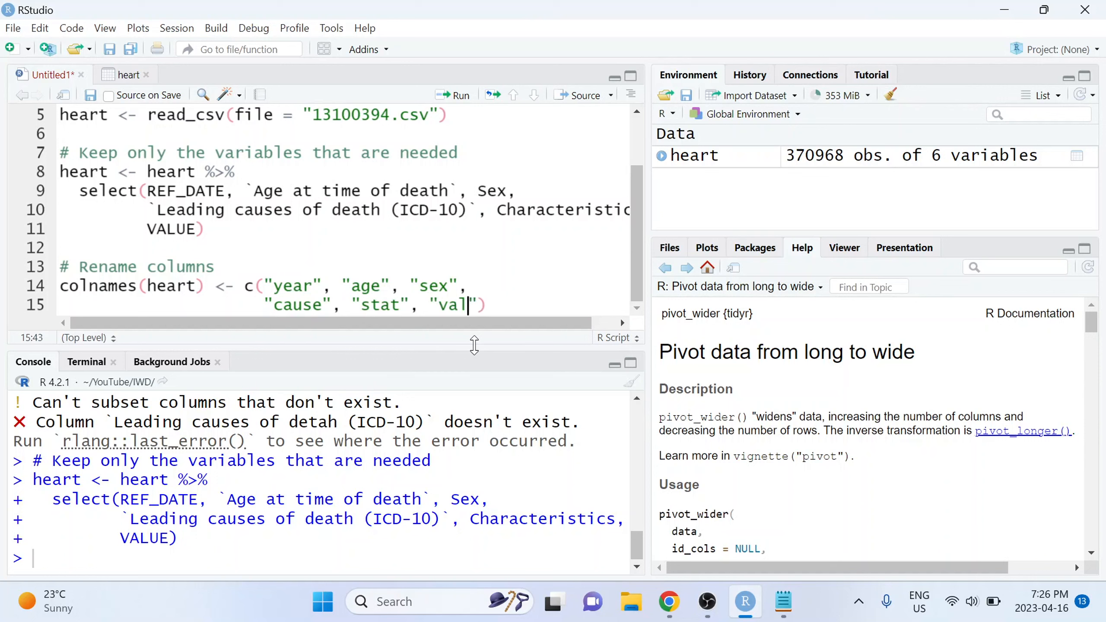
key(Right)
key(Right)
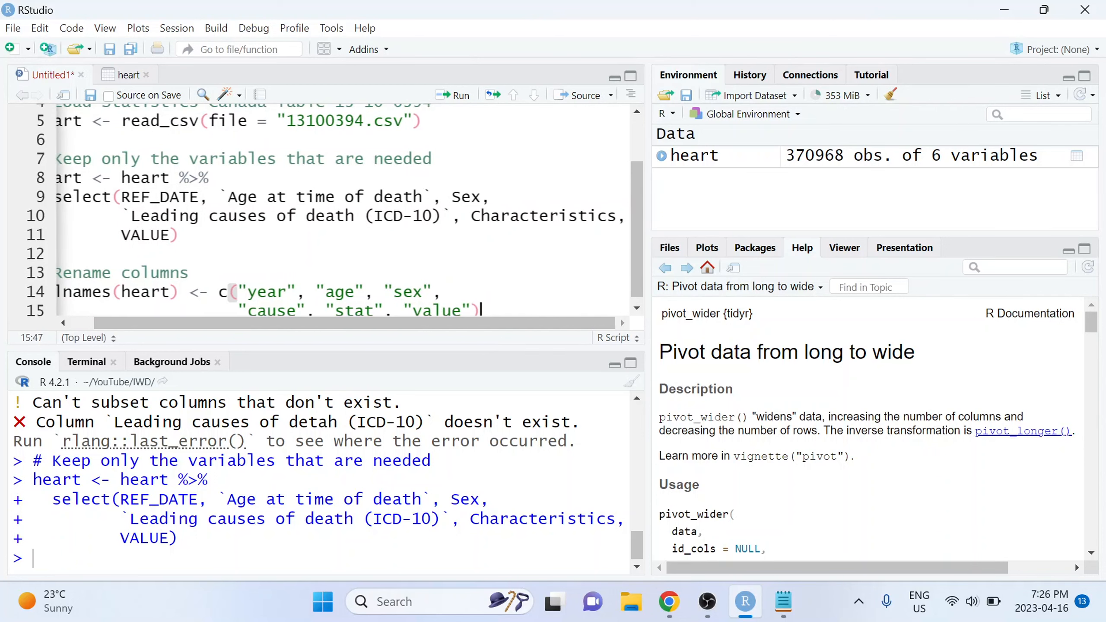
key(ctrl+Return)
key(Return)
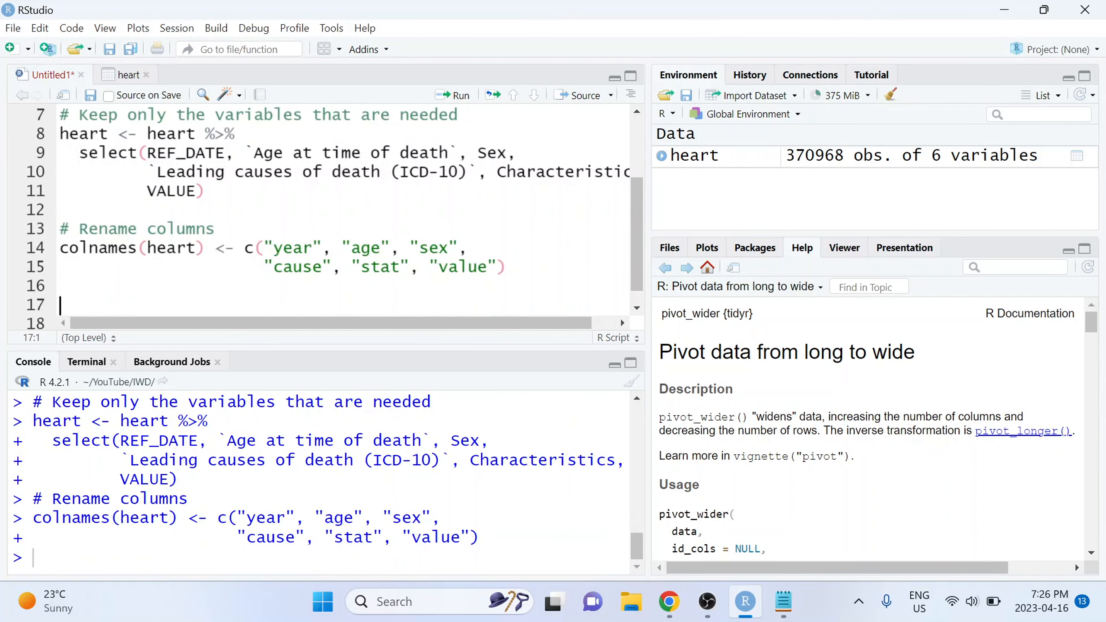
Step: Add a comment about filtering out rows that aren't about heart disease, followed by heart <- heart %>%
text(# Filter o)
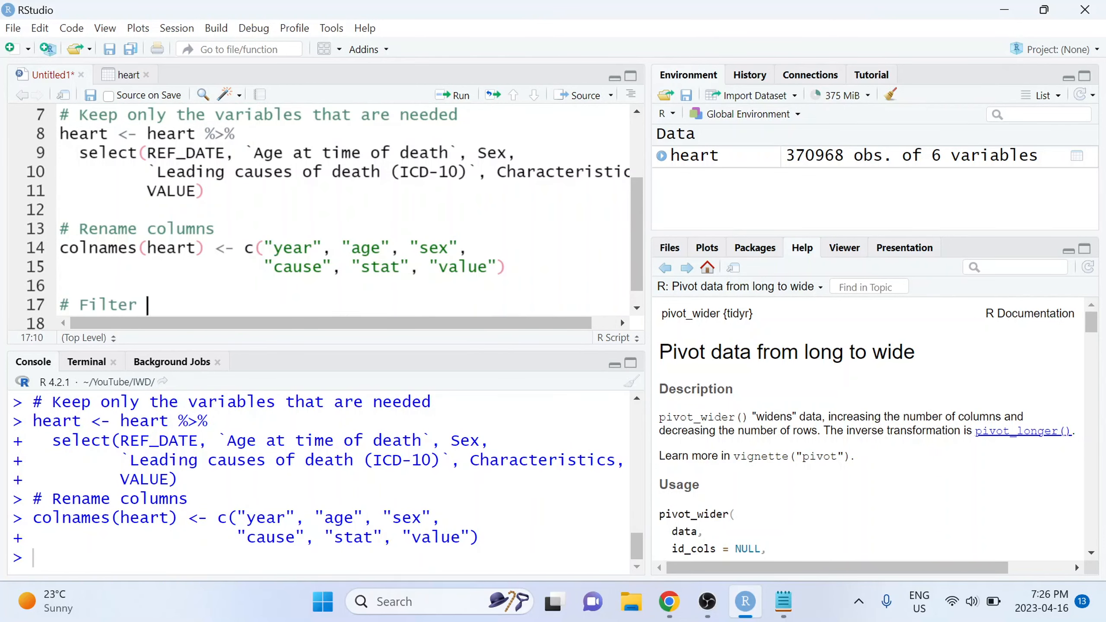
text(ut)
text(rows that arent' about heart disease)
key(Return)
text(heart <)
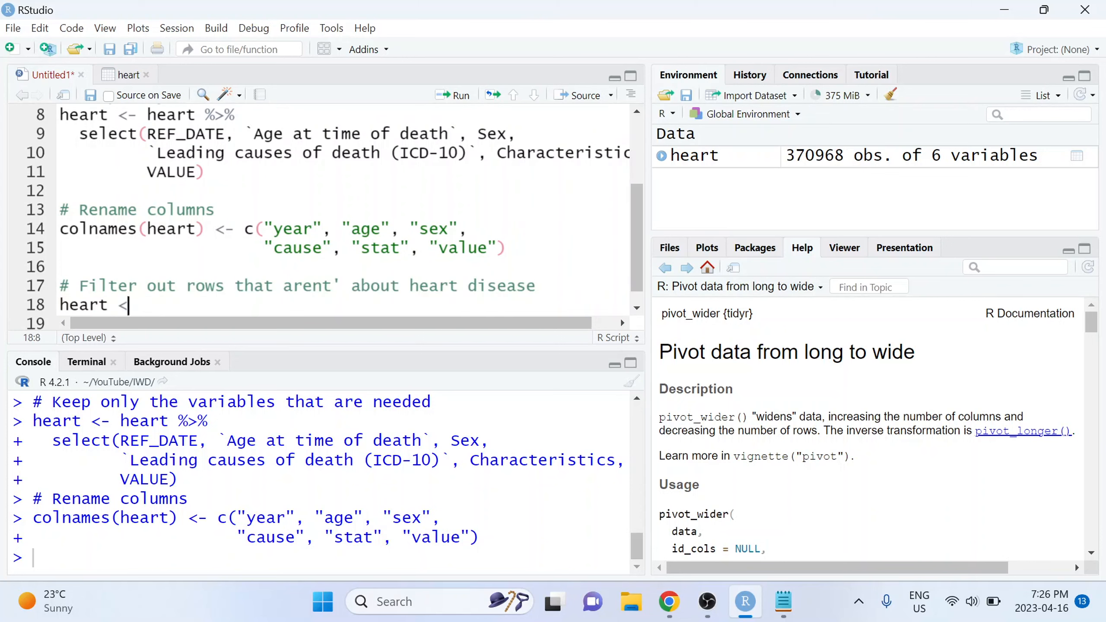
text(- heart $)
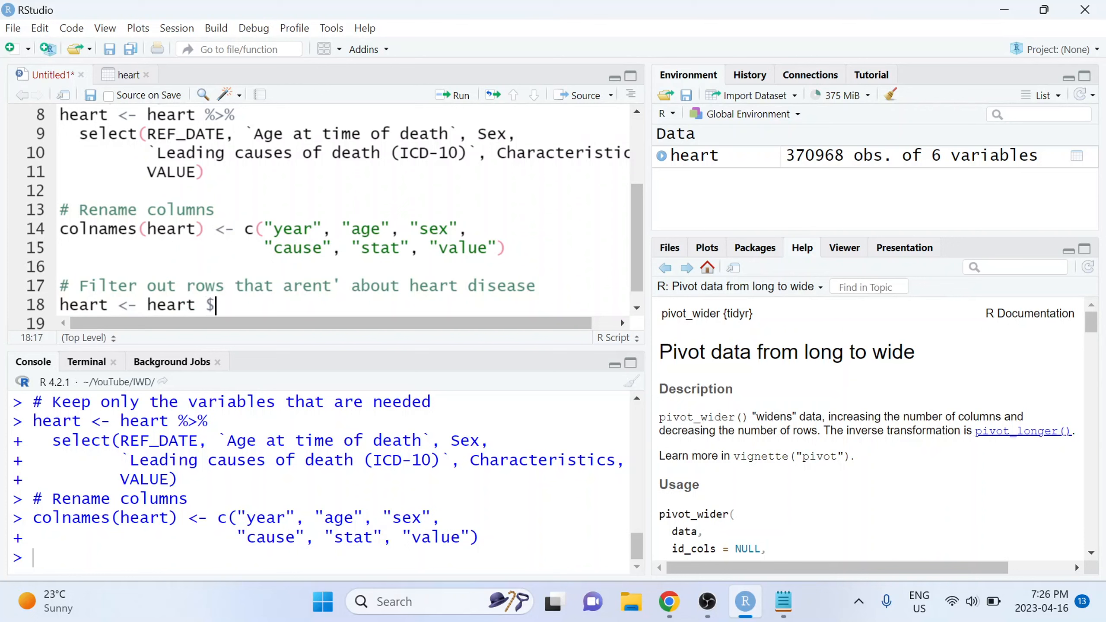
key(BackSpace)
text(%>%)
key(Return)
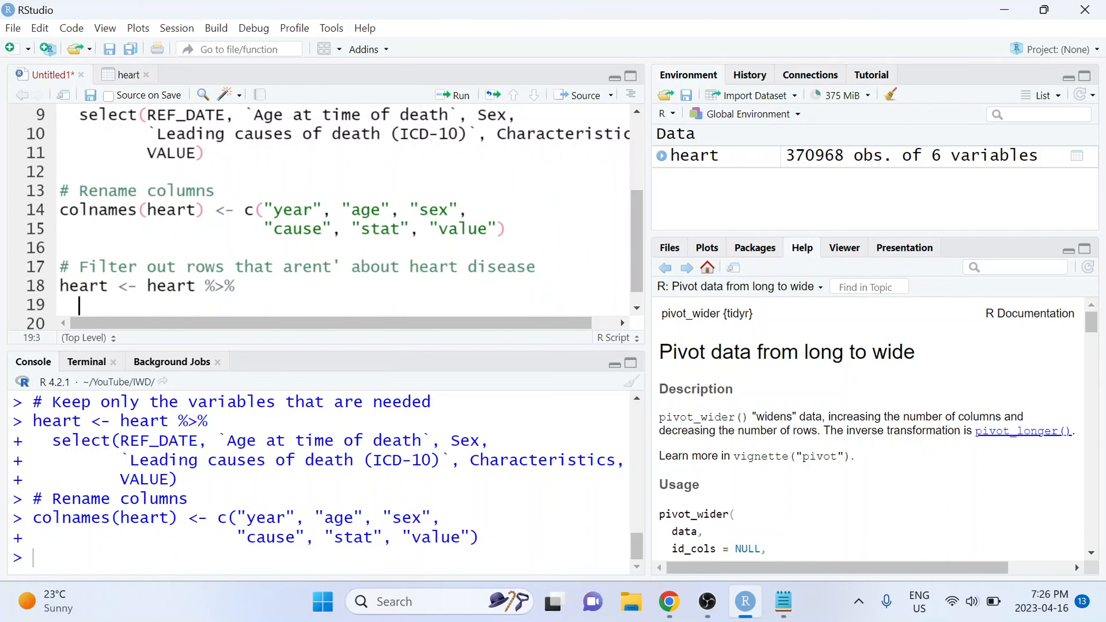
Step: Add a filter() call keeping rows where cause == "Diseases of heart [I00-I09, I11, I13, I20-I51]"
text(filter()
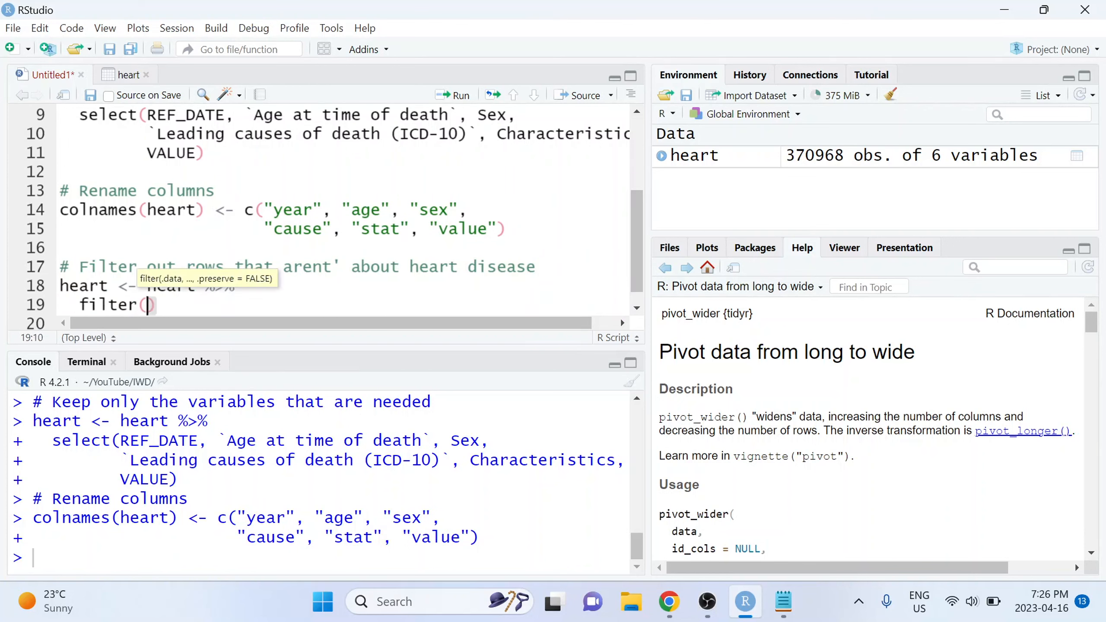
text(cause )
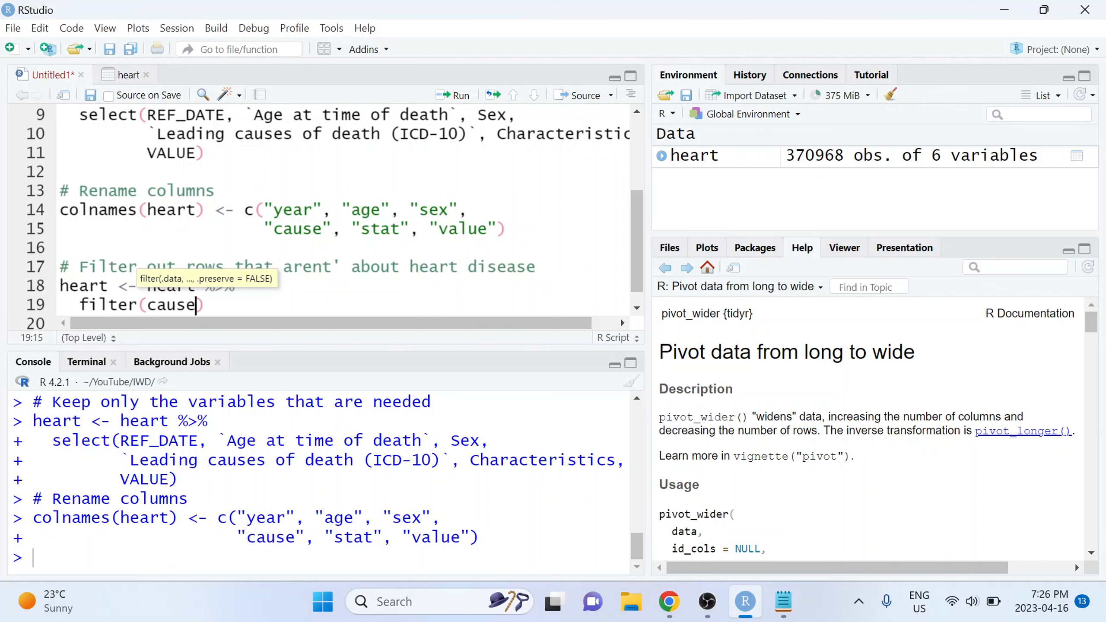
text(== ")
text(Diseases of heart [I00-I09, I11, I13, I20-I51])
key(End)
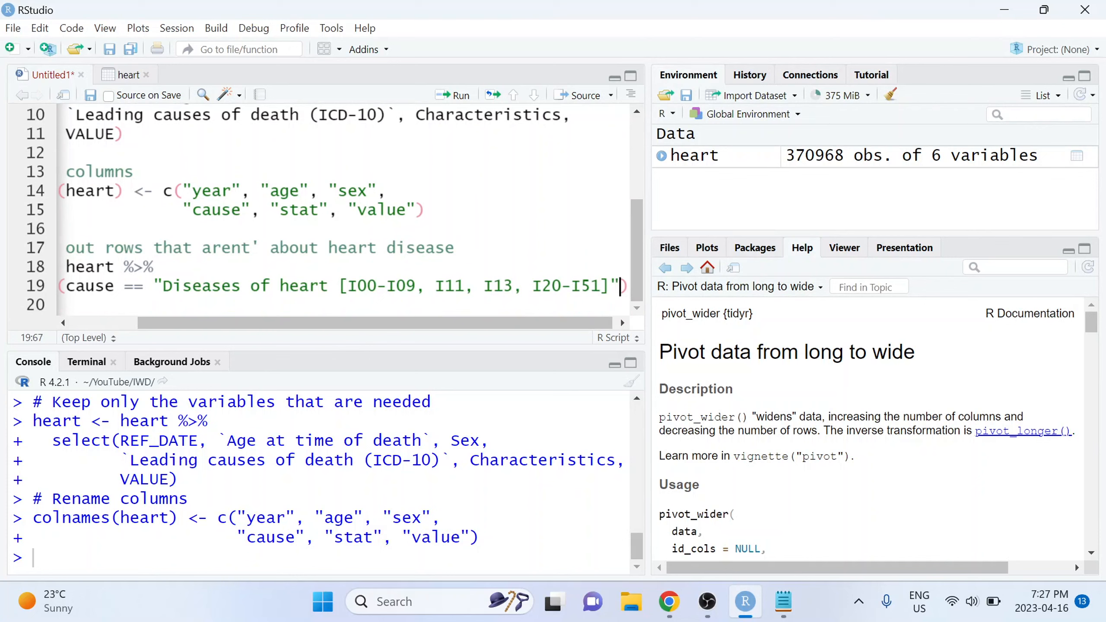
Step: Pipe the filtered rows into select(-cause) to drop the cause column
text(%>%)
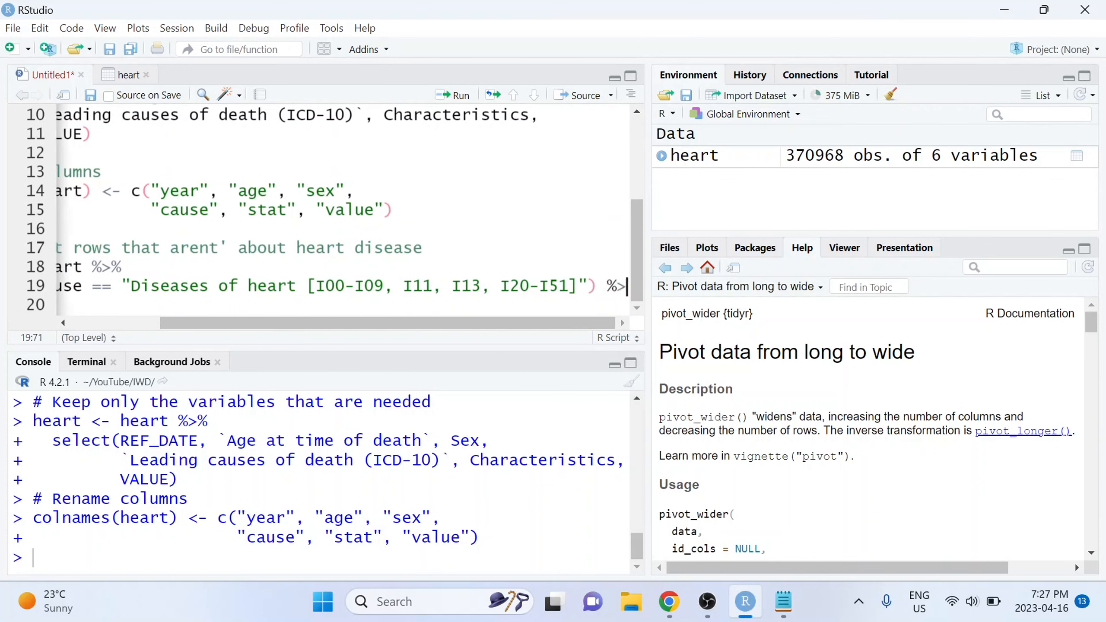
key(Return)
key(Up)
key(End)
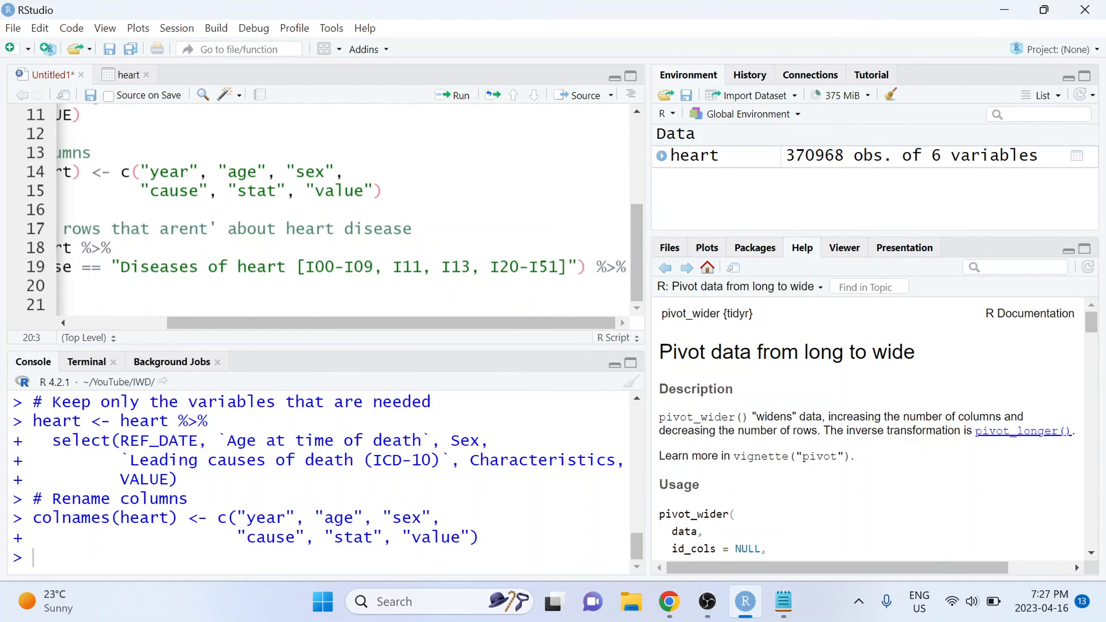
key(Down)
text(select()
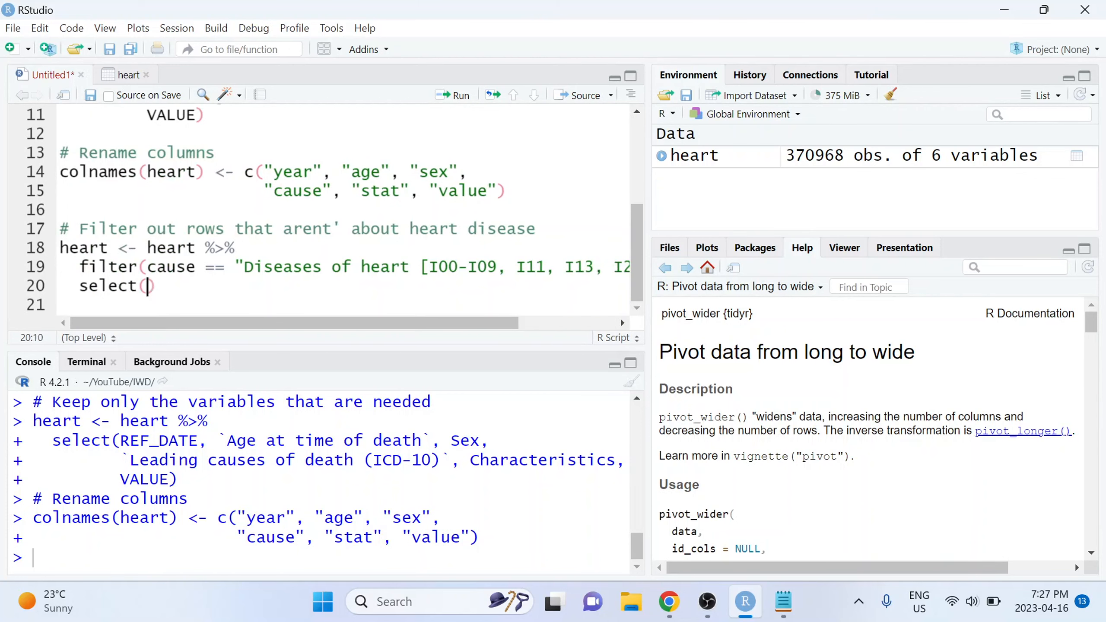
text(-cause)
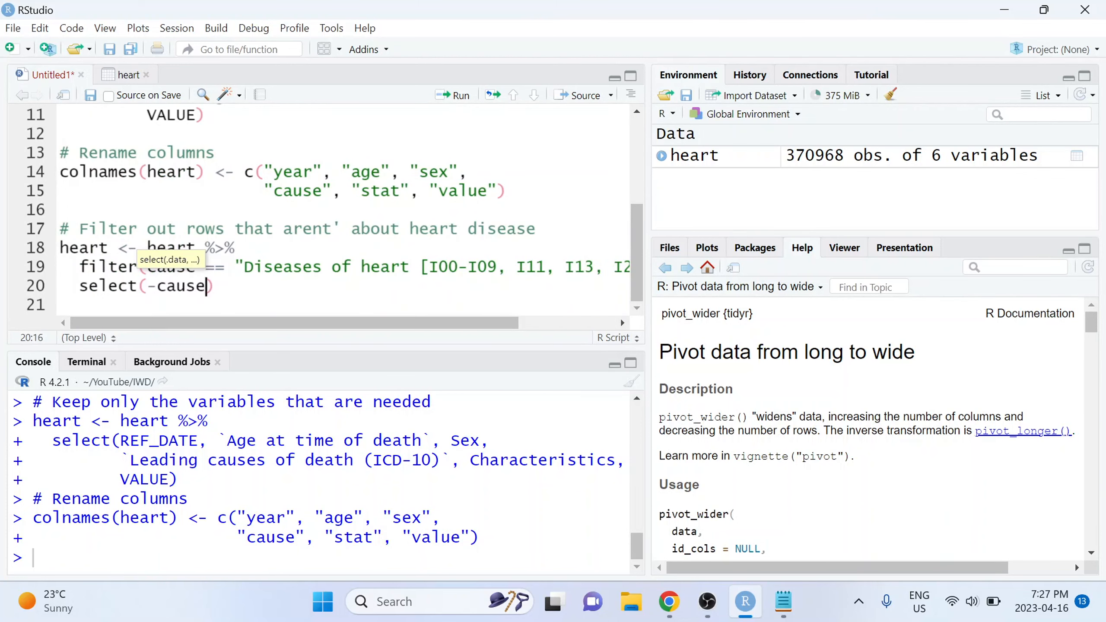
Step: Run the heart disease filter and add the comment "# Filter out rows broken down by sex" below it
key(ctrl+Return)
text(# F)
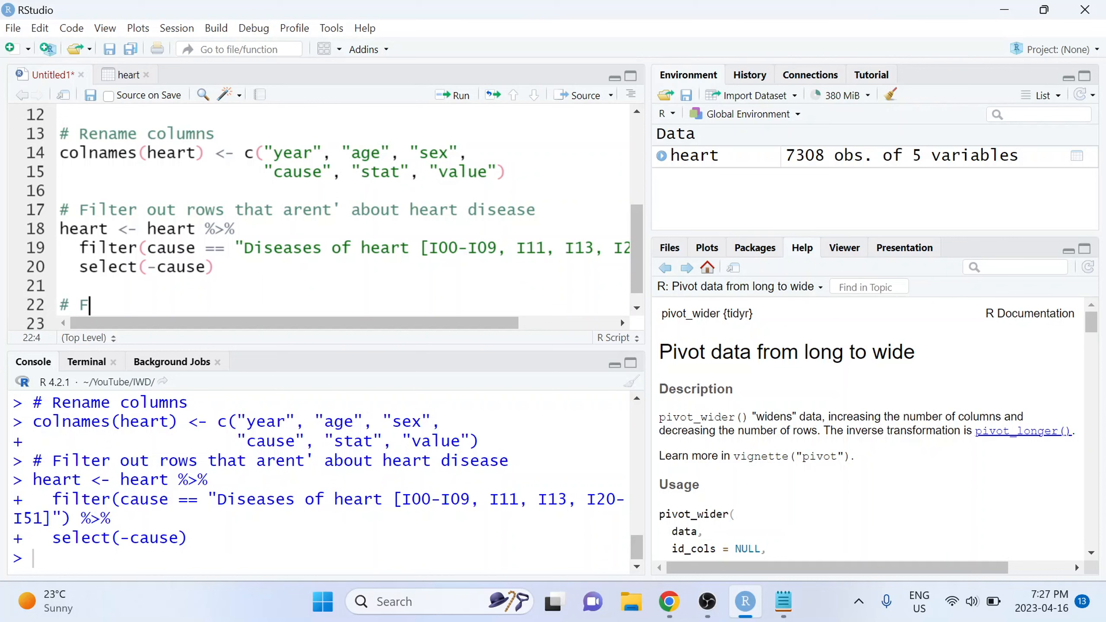
text(ilter ou)
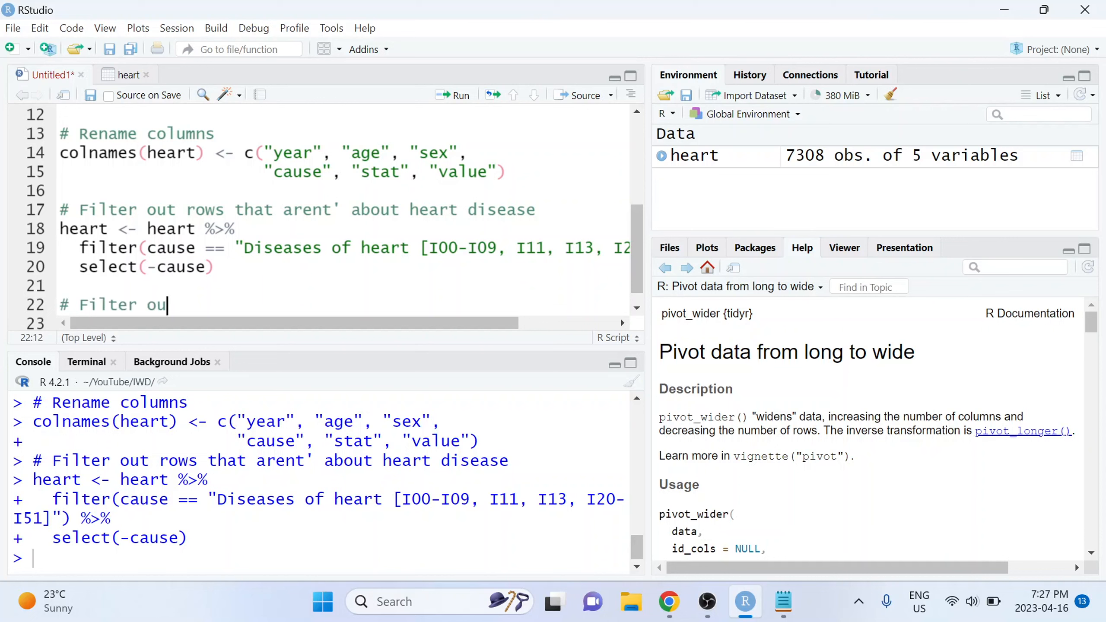
text(t)
text(rows broken down by sex)
key(Return)
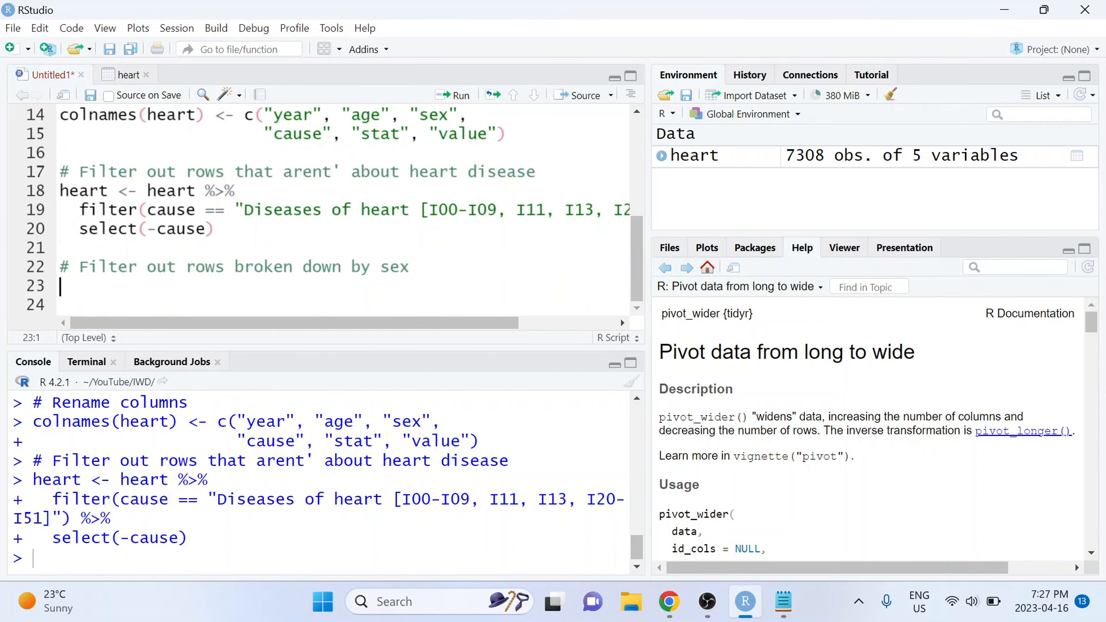
Step: Start a heart <- heart %>% pipeline with filter(sex == "Both sexes") %>% under the sex comment
text(heart <- hear)
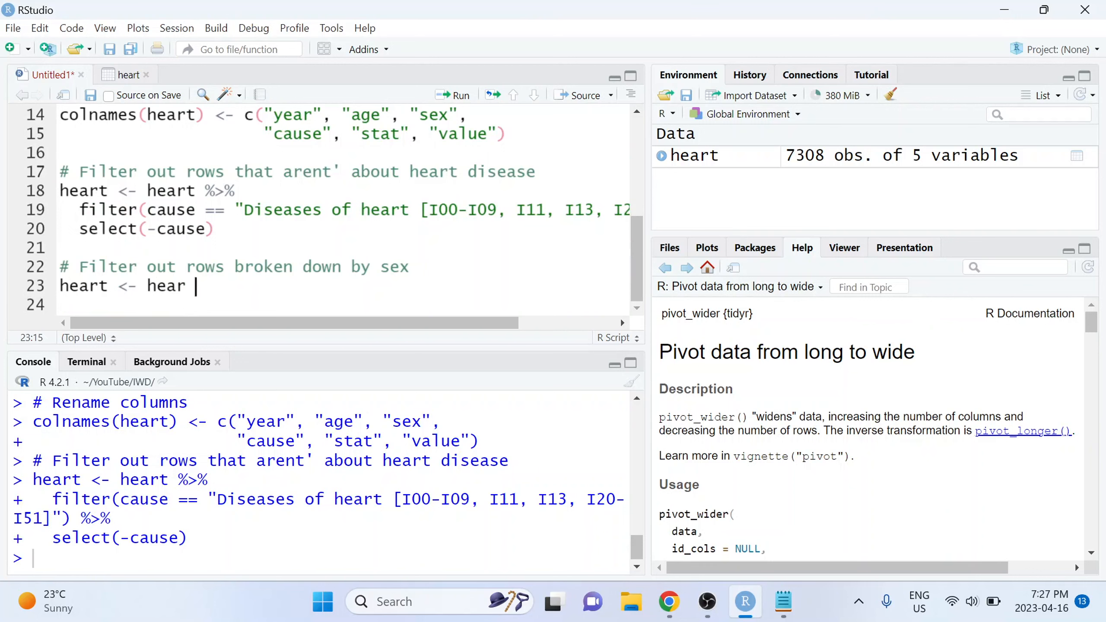
key(BackSpace)
text(t %>%)
key(Return)
text(filt)
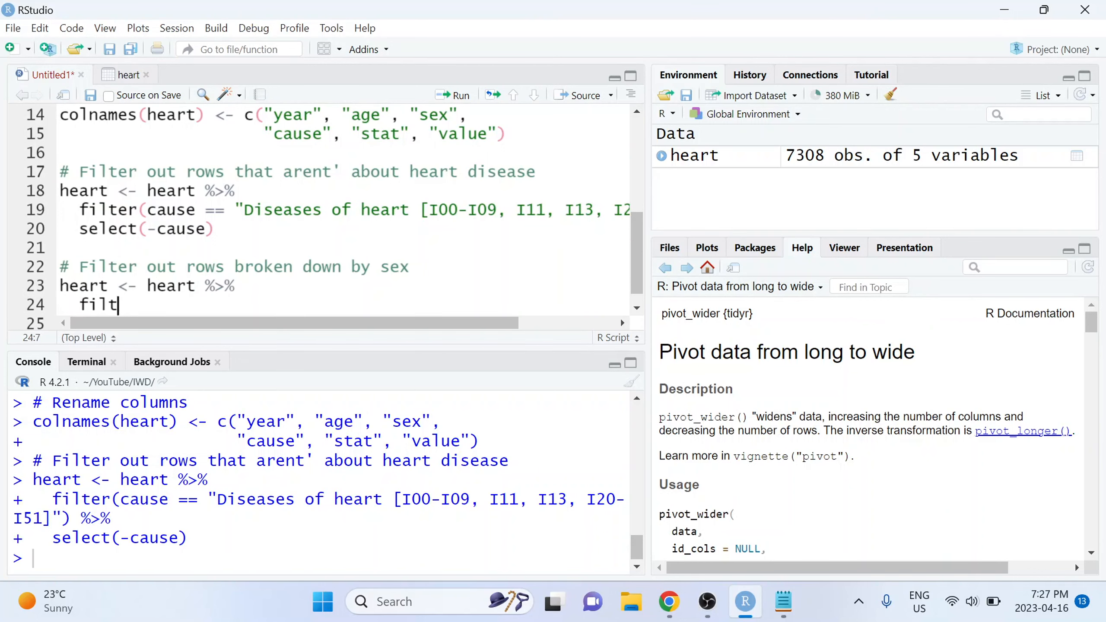
text(er(sex )
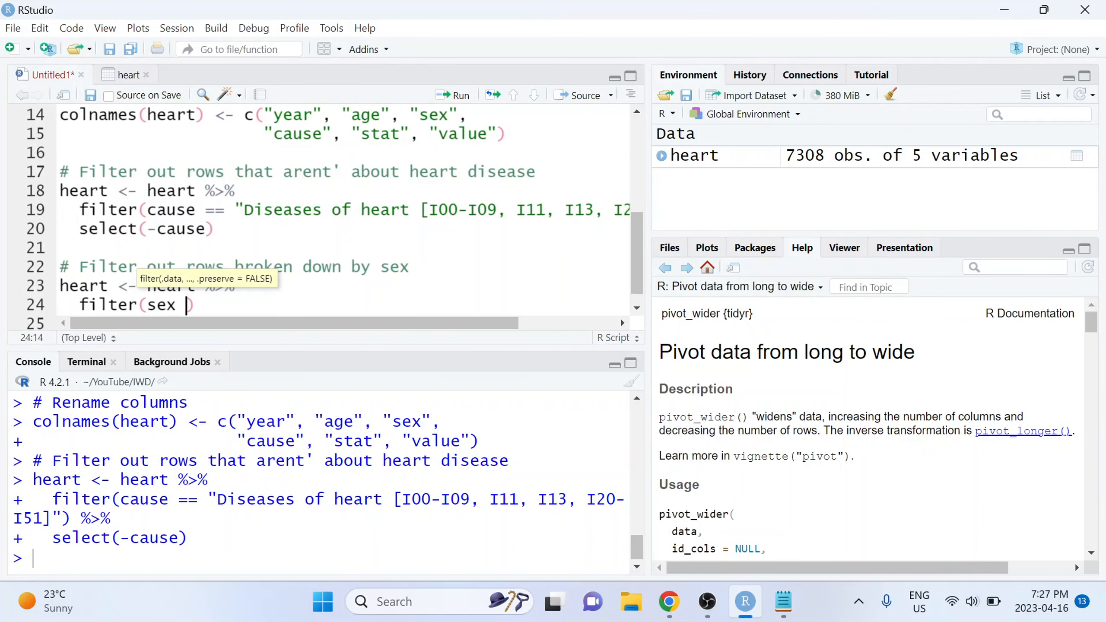
text(== "Both s)
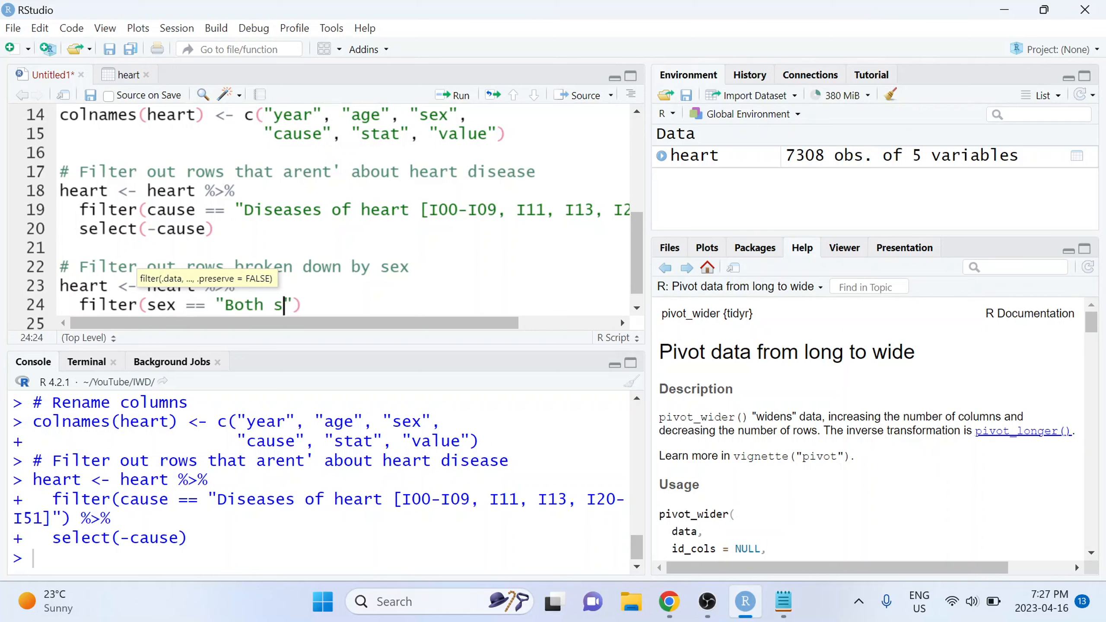
text(exes") %>%)
key(Return)
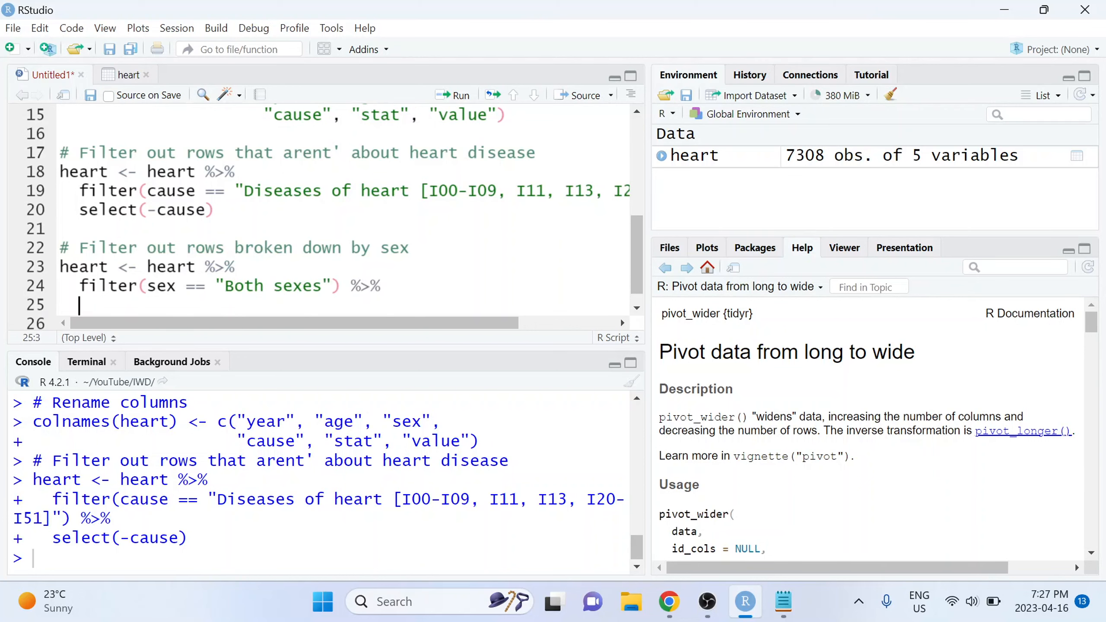
Step: Finish the sex pipeline with select(-sex) to drop the sex column, and run it
text(select()
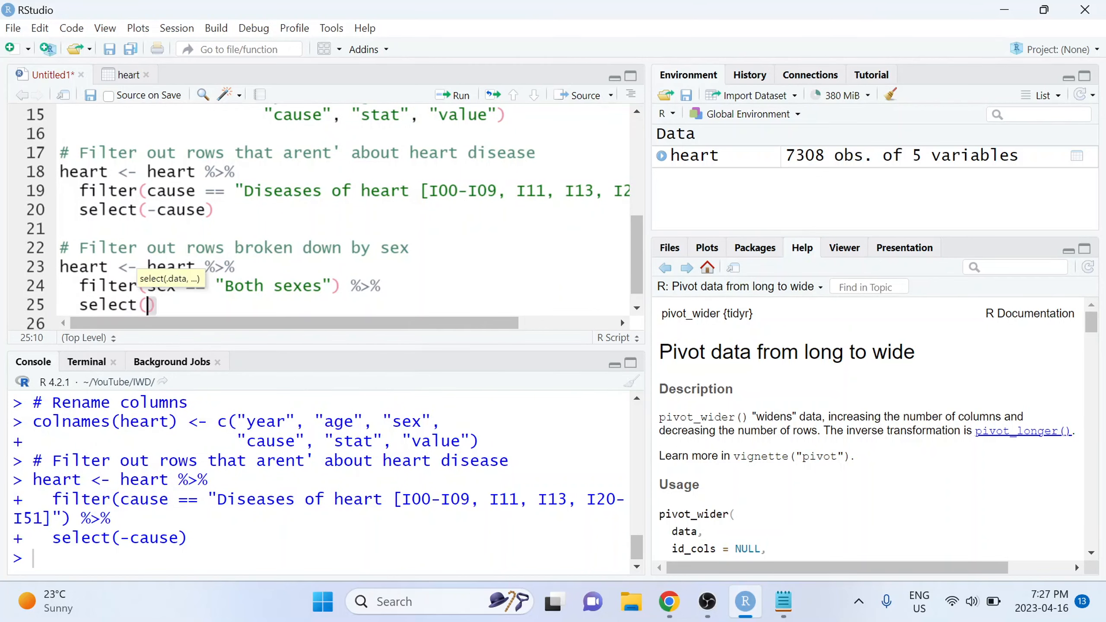
text(-sex)
key(ctrl+Return)
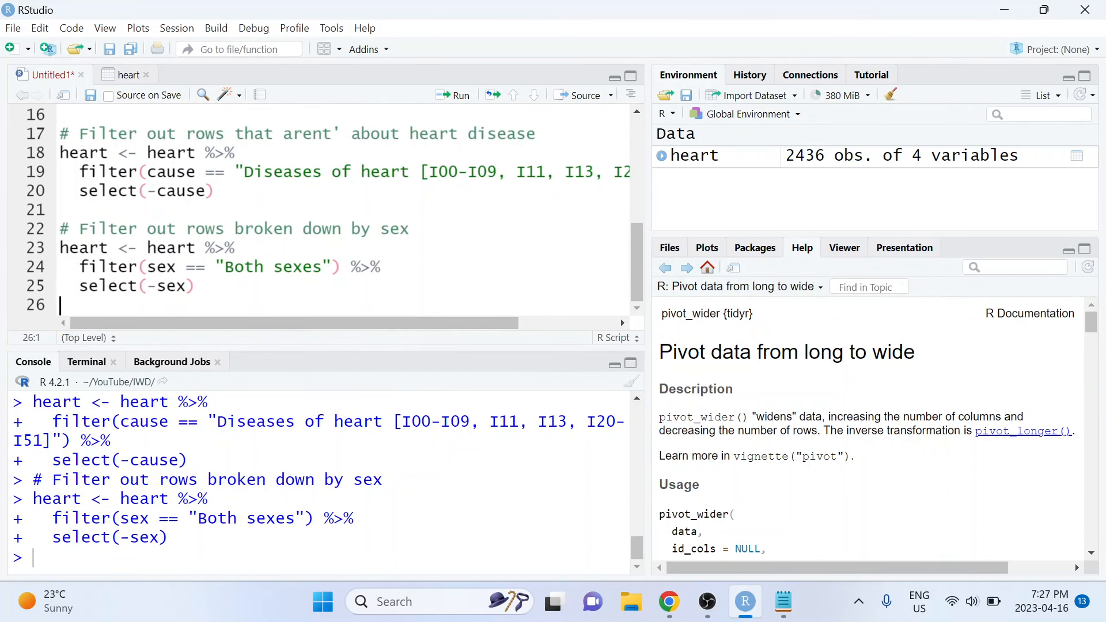
Step: Correct the misspelled "arent'" to "aren't" in the heart disease comment and start a new comment at the script's end
click(342, 134)
key(BackSpace)
key(BackSpace)
text('t)
click(61, 305)
key(Return)
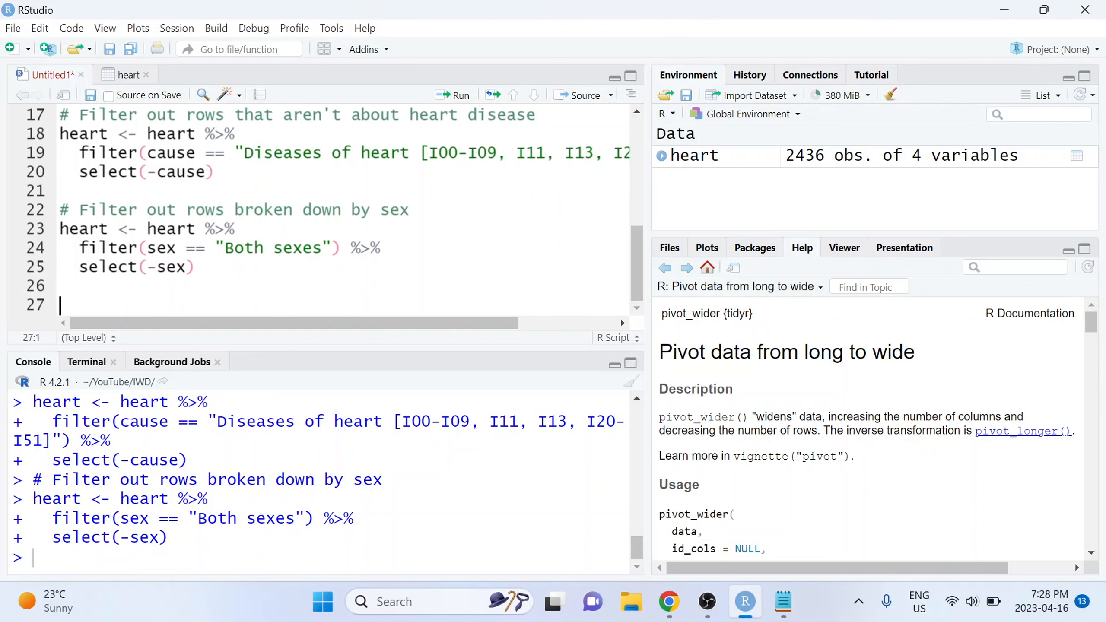
text(#)
Step: Examine the age column of the heart data for the text prefix that precedes each age group
click(116, 80)
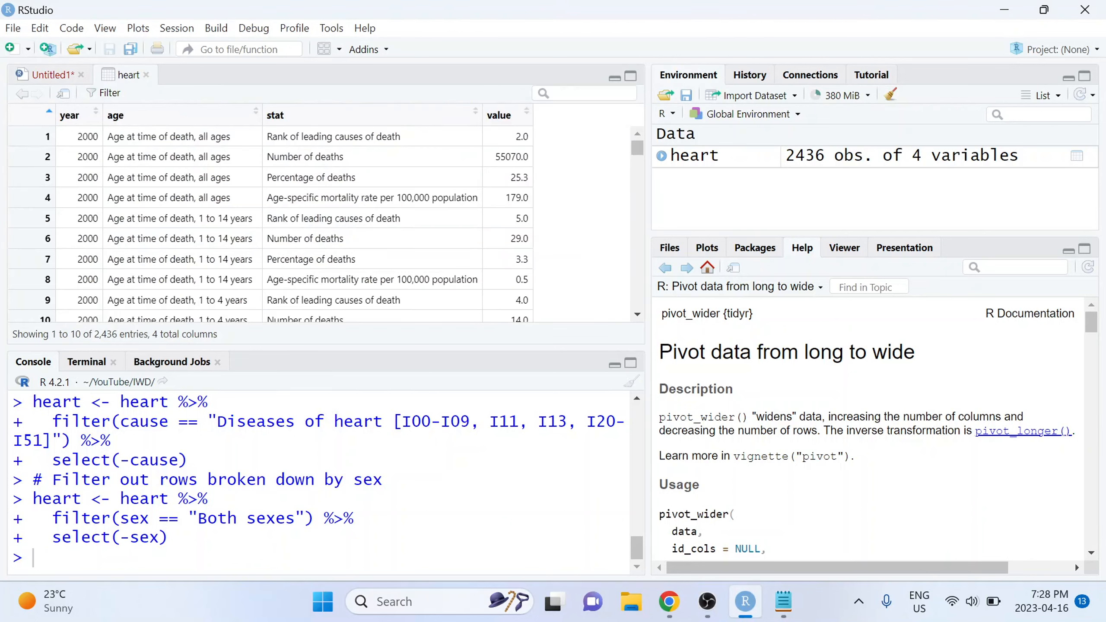
drag(108, 137, 199, 138)
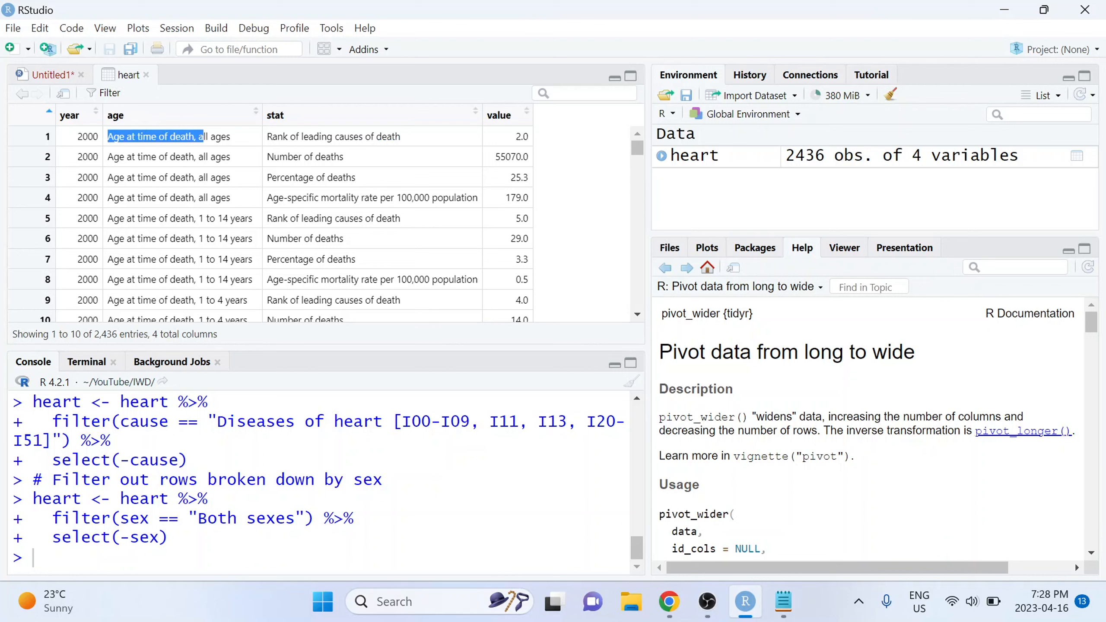
click(204, 138)
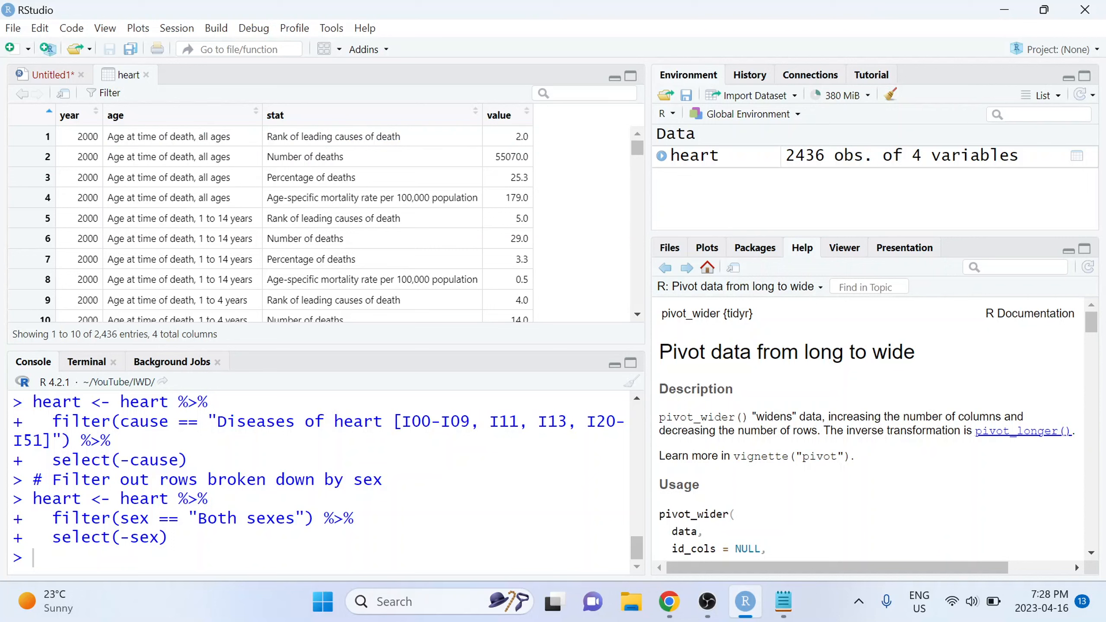
drag(199, 137, 232, 140)
click(207, 221)
drag(199, 219, 257, 219)
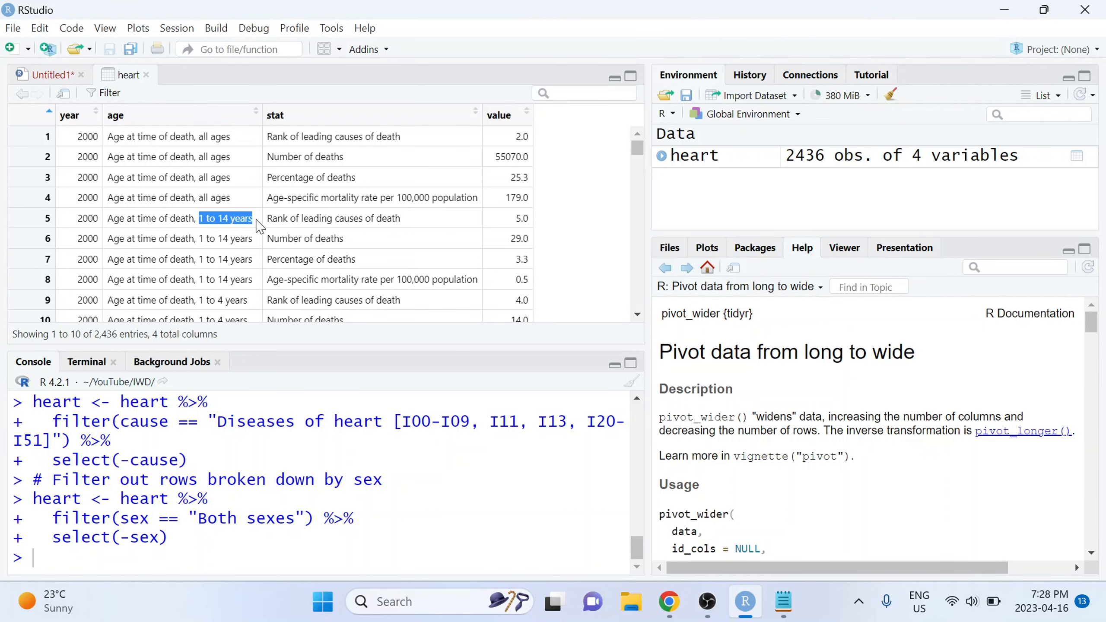
click(224, 200)
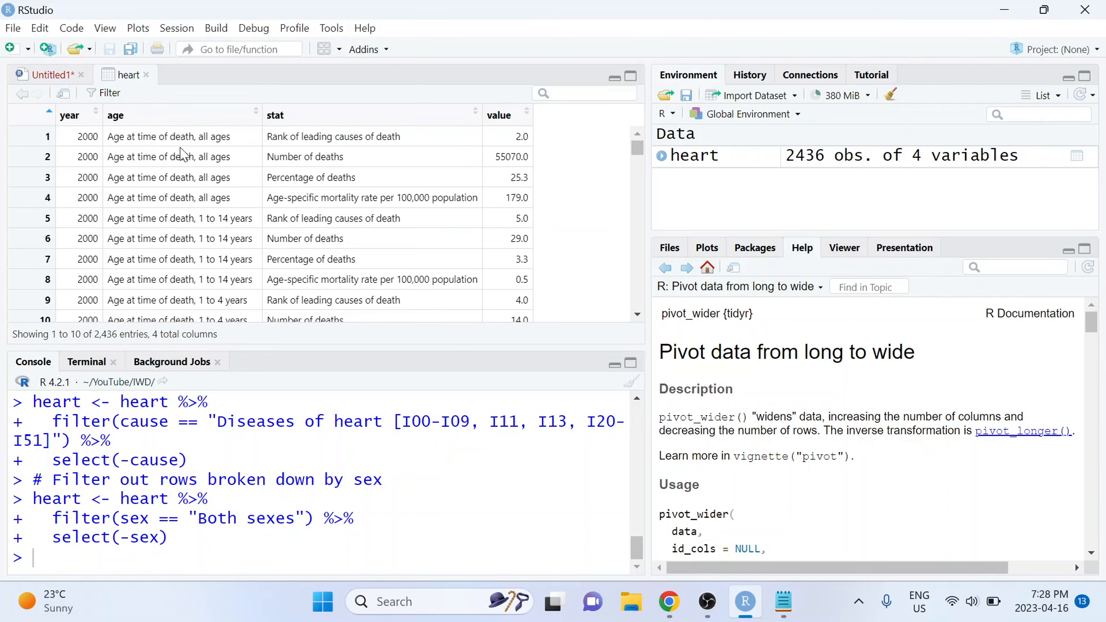
click(64, 74)
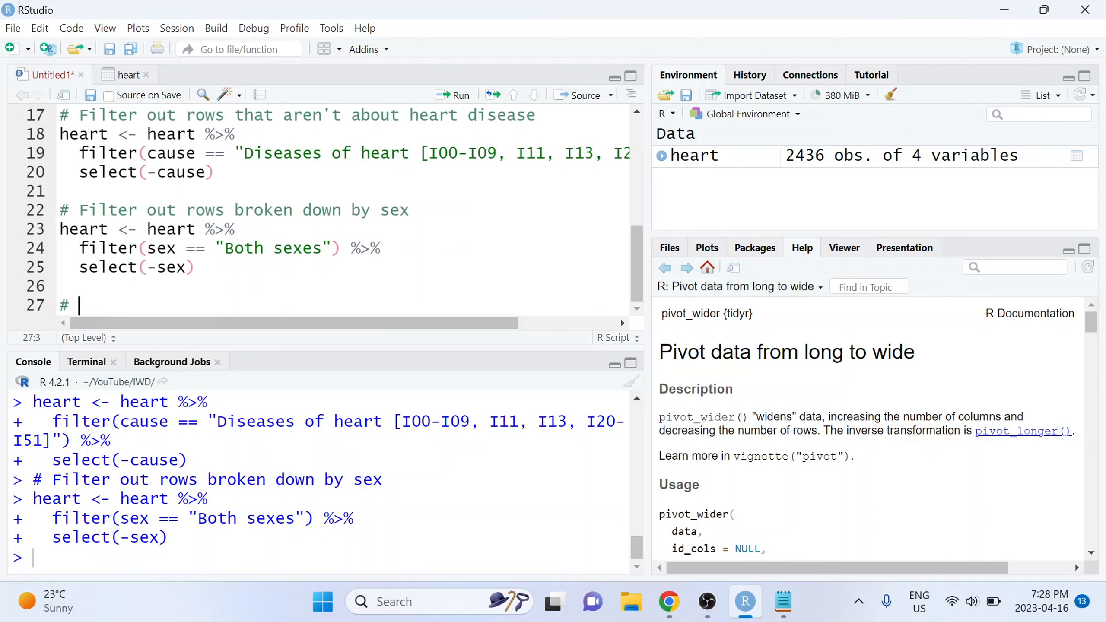
click(123, 74)
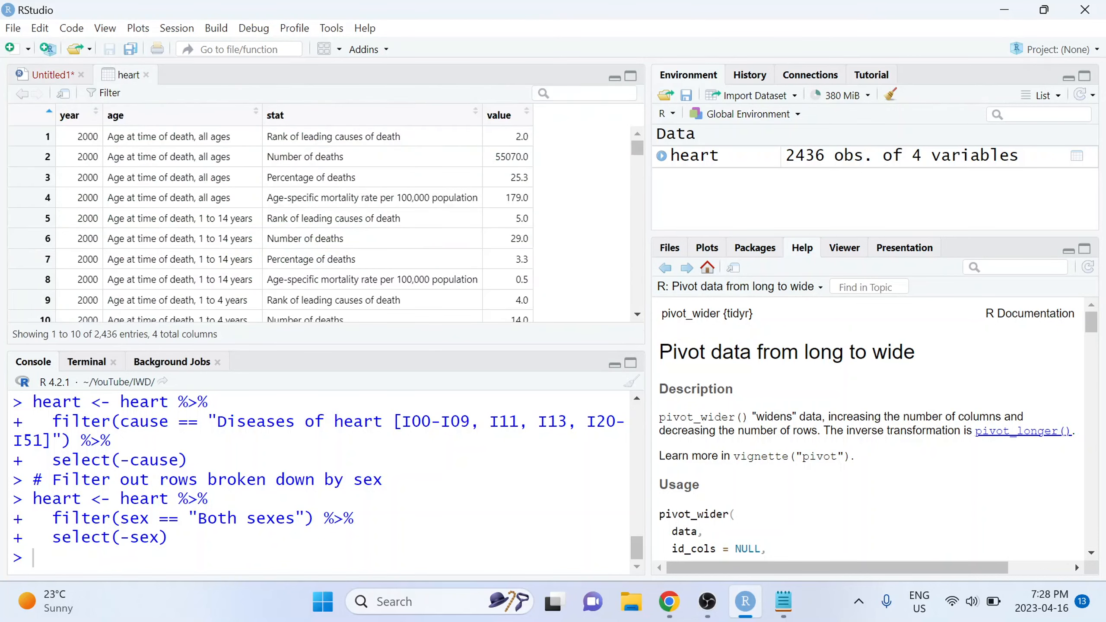
Step: Add the comment # Remove "age at time of death" from age variable, followed by heart <- heart %>%
click(52, 75)
text(hea)
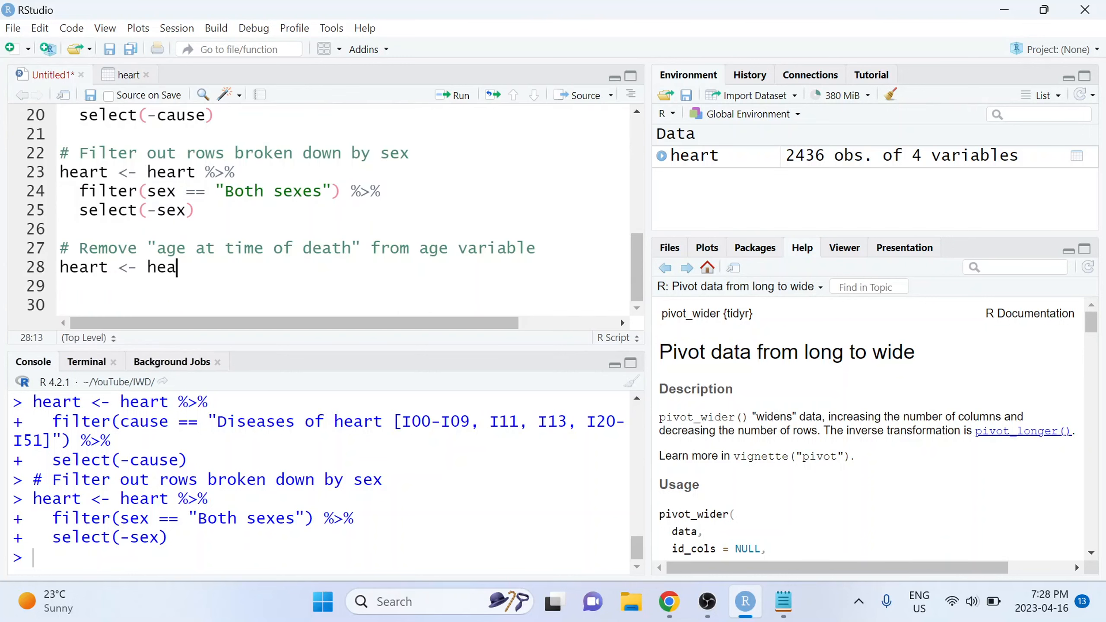
text(rt )
text(%>%)
key(Return)
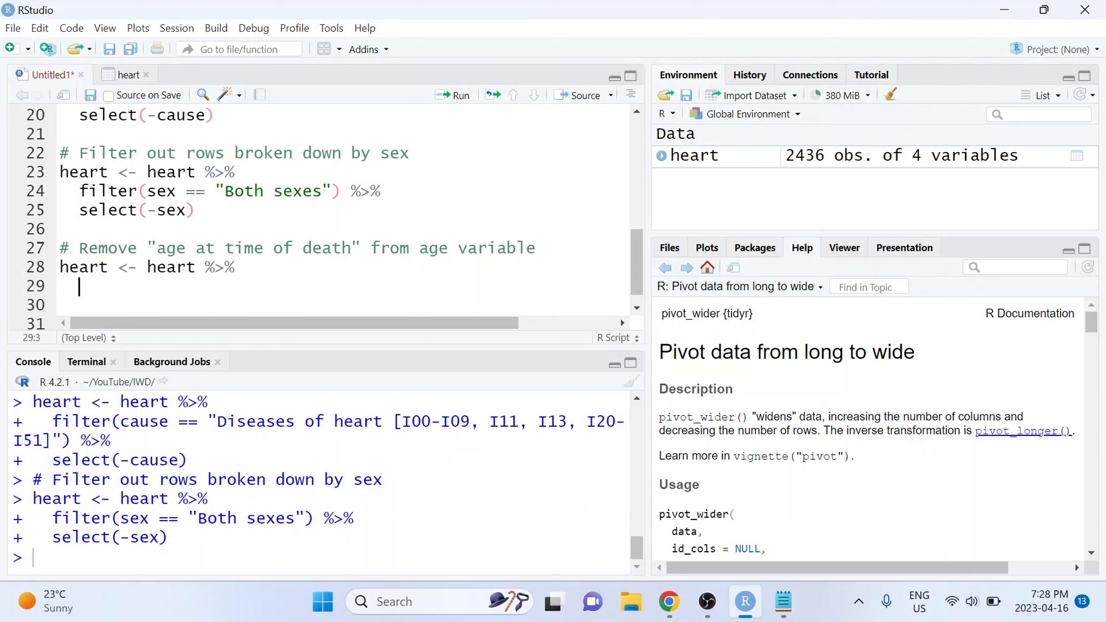
Step: Add a mutate() call that redefines age with substr(age, start = ), leaving the start value open
text(mutate)
text(()
text(age = susb)
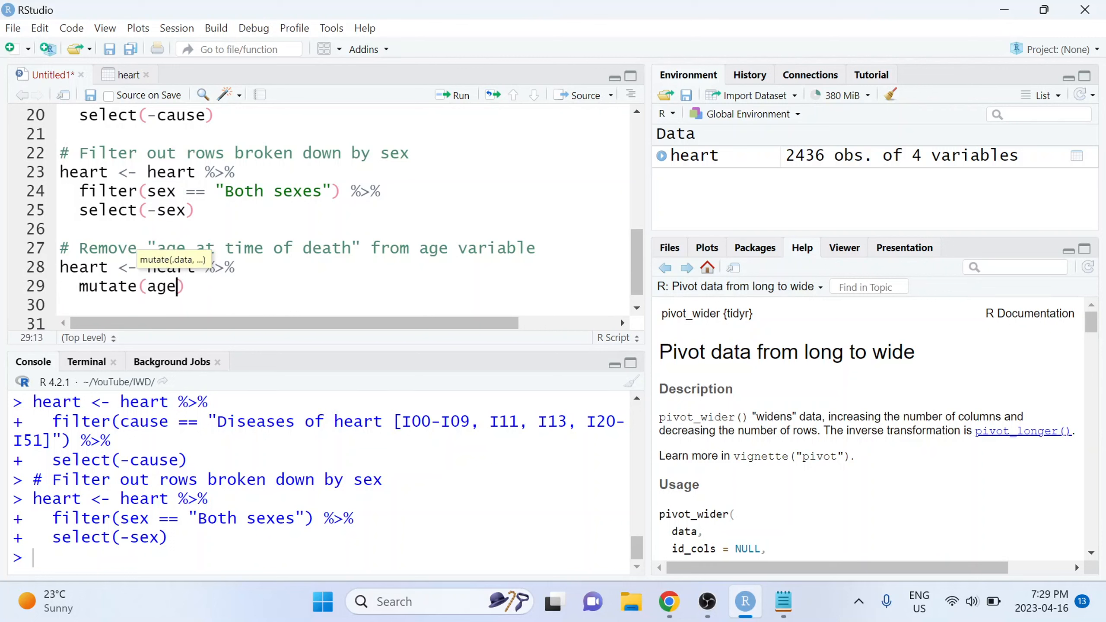
key(BackSpace)
key(BackSpace)
text(bstr()
text(age, start)
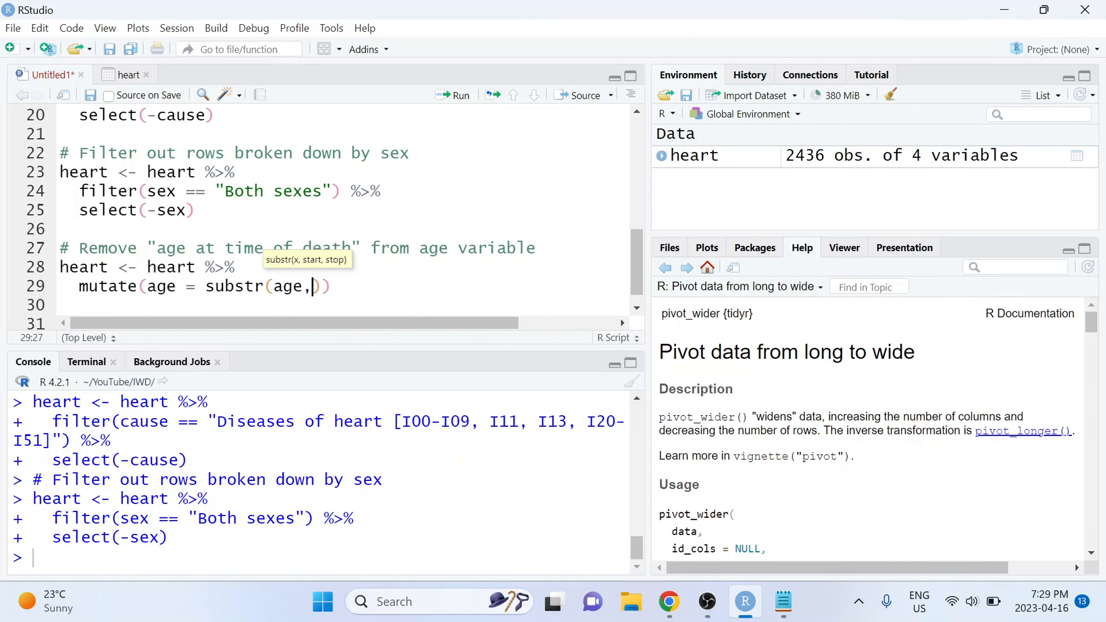
text( =)
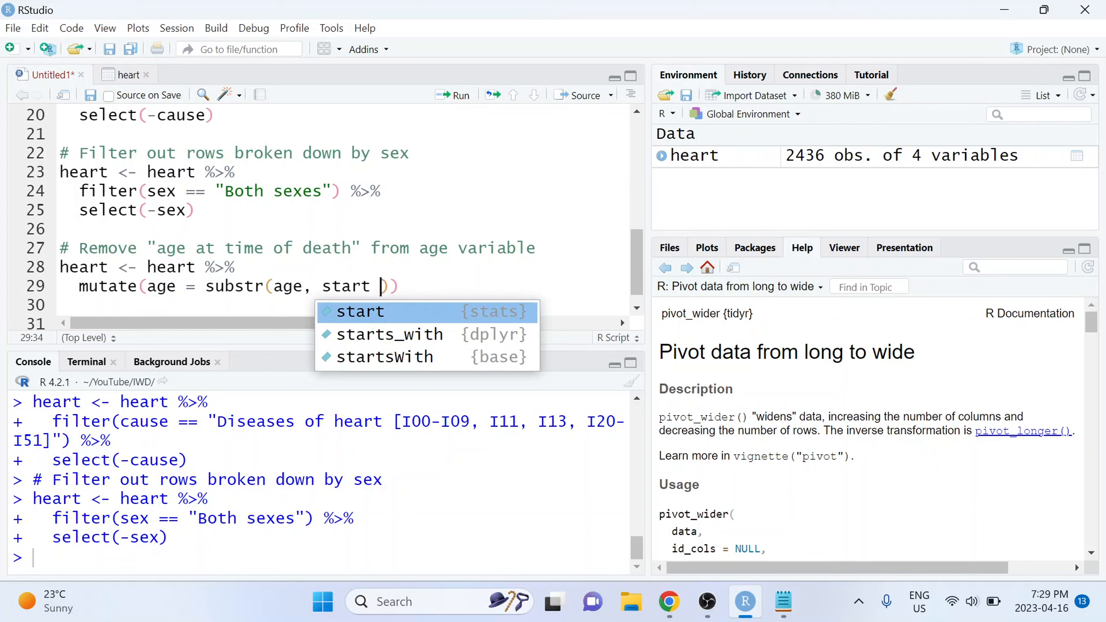
Step: Count the characters of the age prefix in the console with nchar("Age at time of death, ")
click(106, 77)
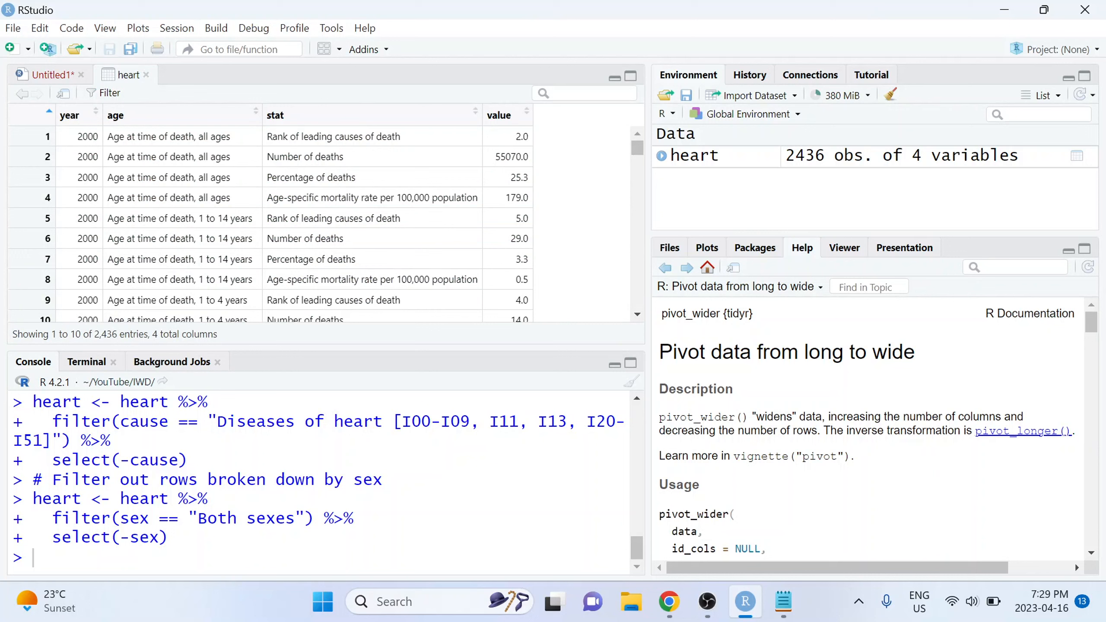
drag(199, 136, 108, 137)
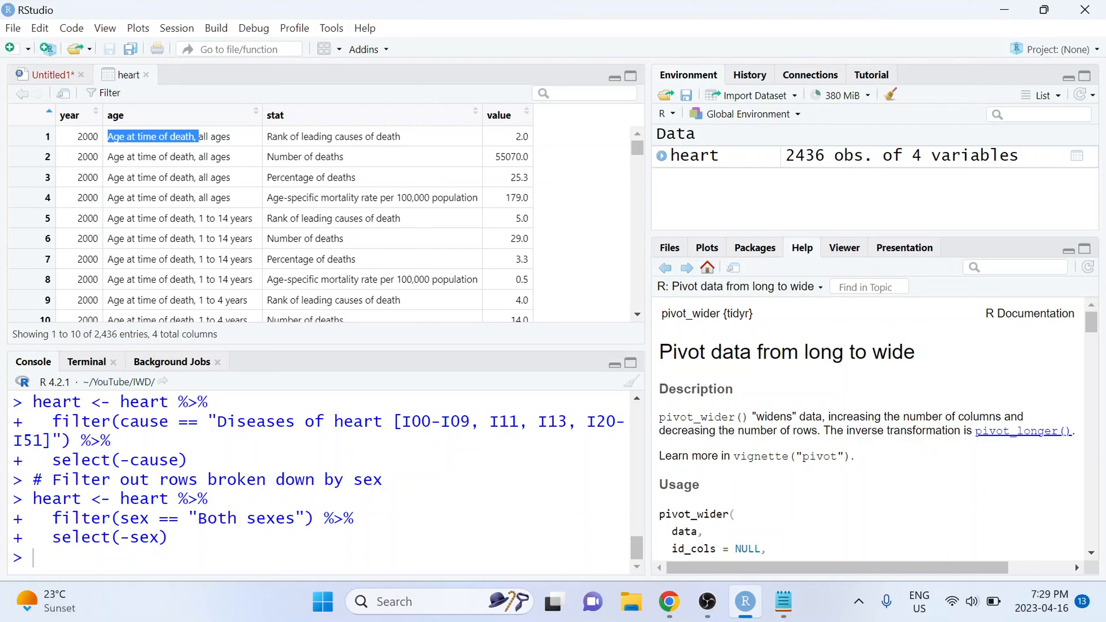
click(162, 559)
text(nchar()
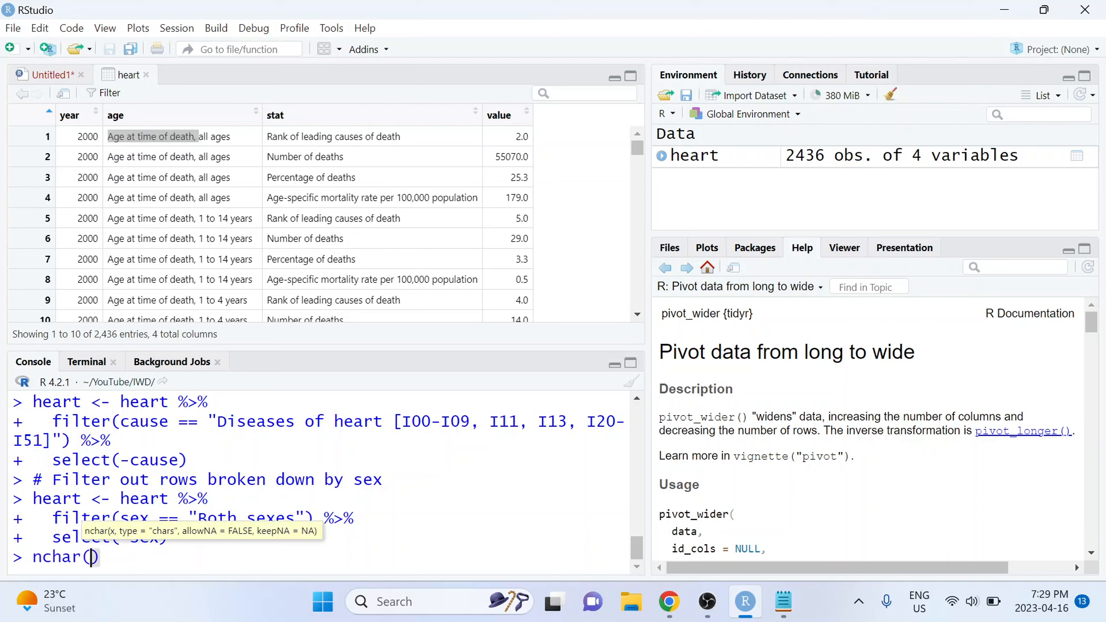
text("Age at time )
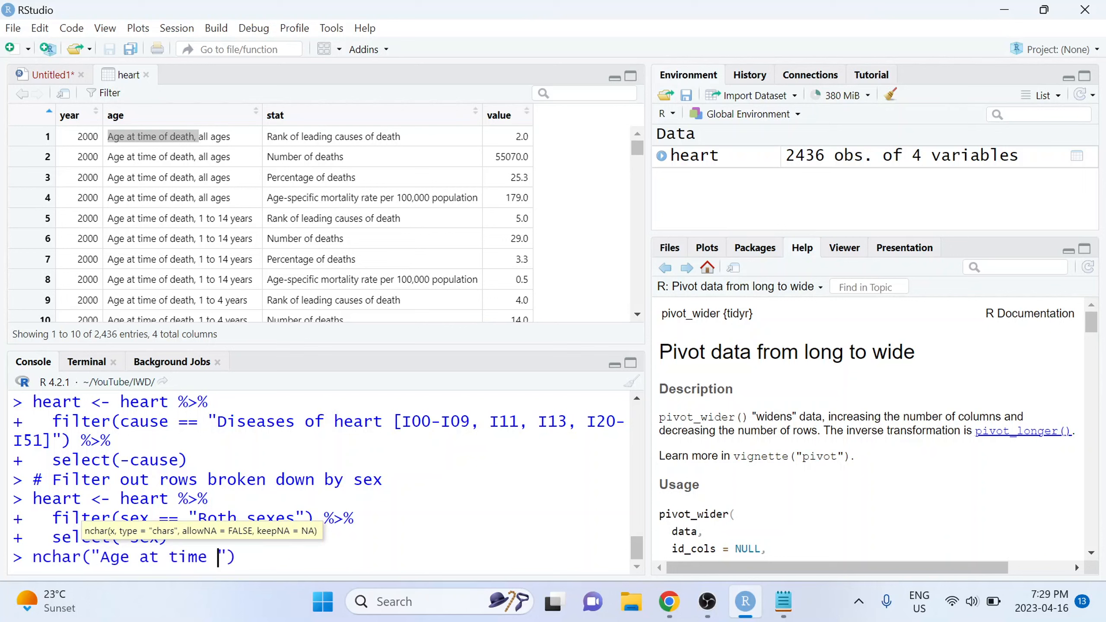
text(of death,)
key(Right)
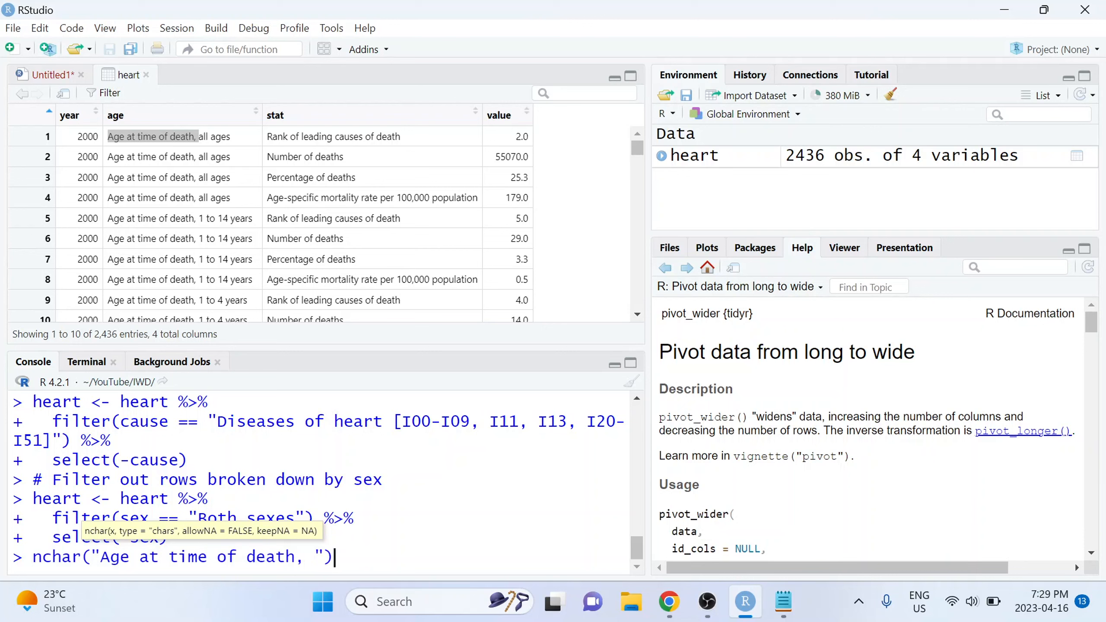
key(Return)
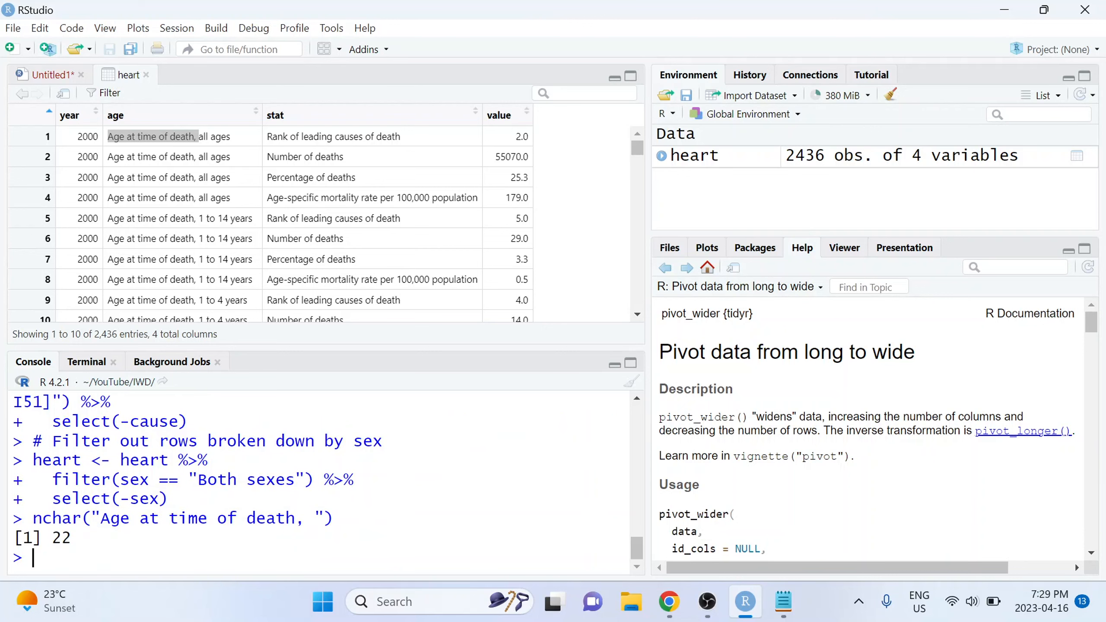
drag(82, 519, 333, 520)
Step: Complete the substr() call with start = 23, stop = nchar(age), run the mutation, and check the age column in the heart data
click(48, 75)
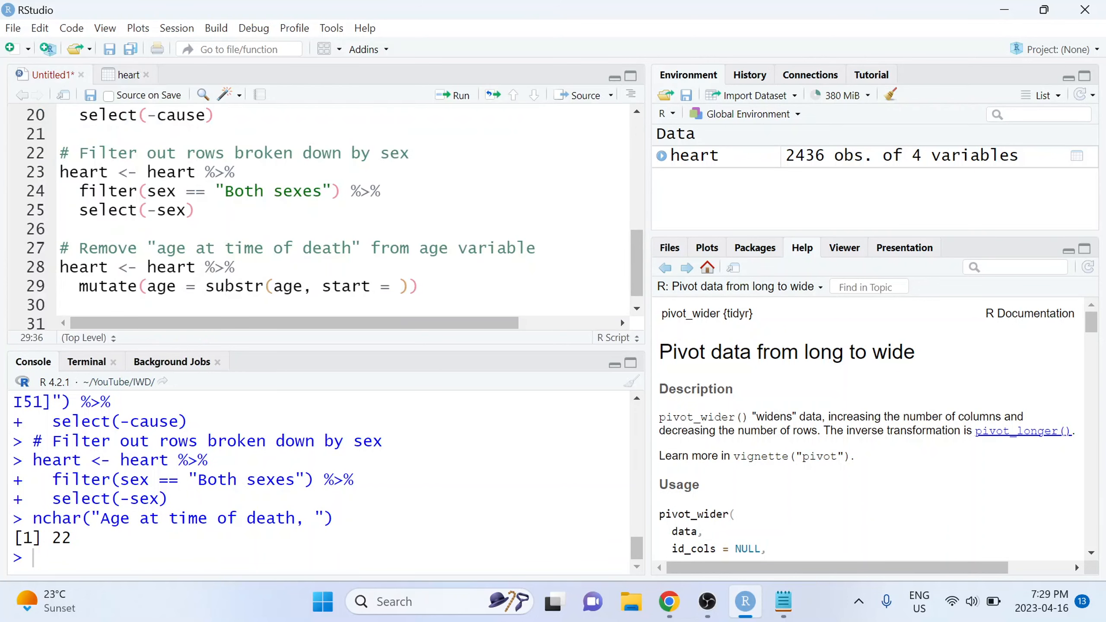
text(23, stop = ")
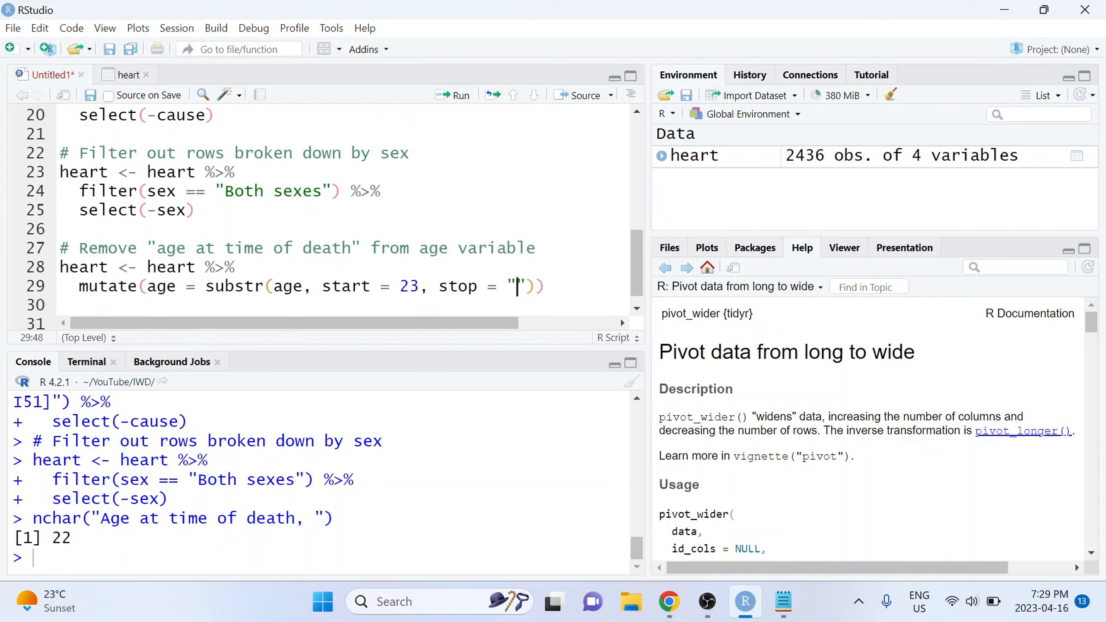
key(BackSpace)
text(nchar)
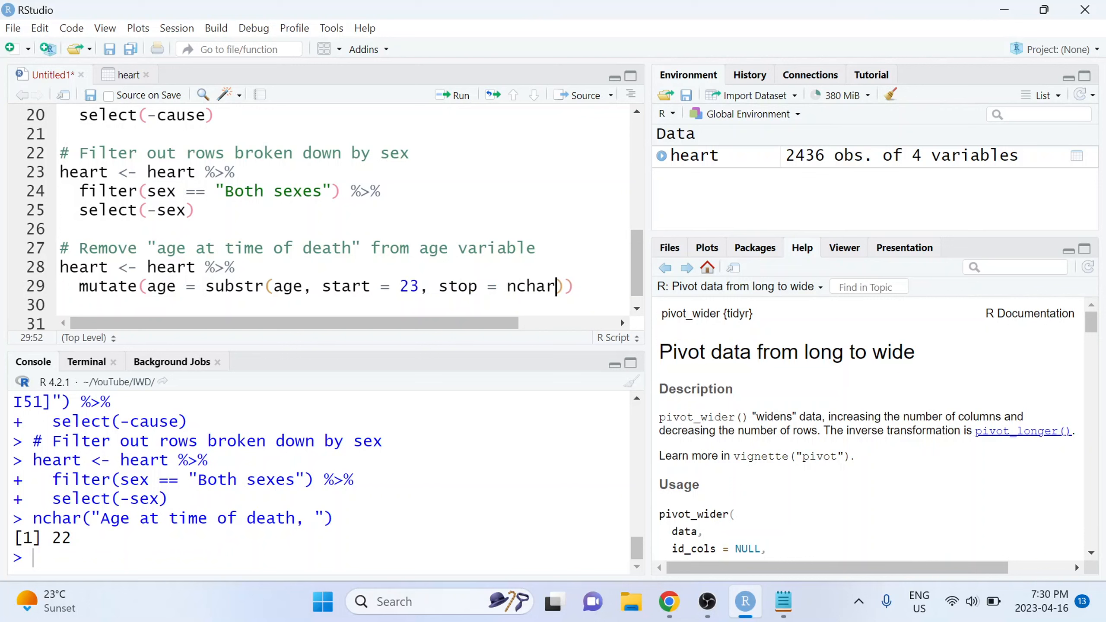
text(()
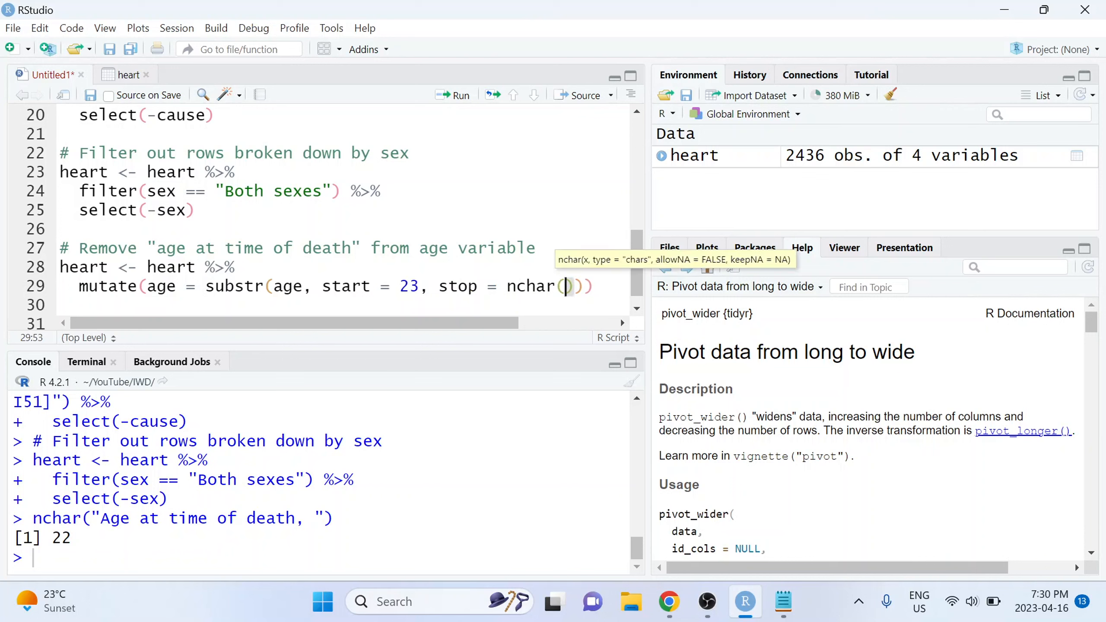
text(age)
key(ctrl+Return)
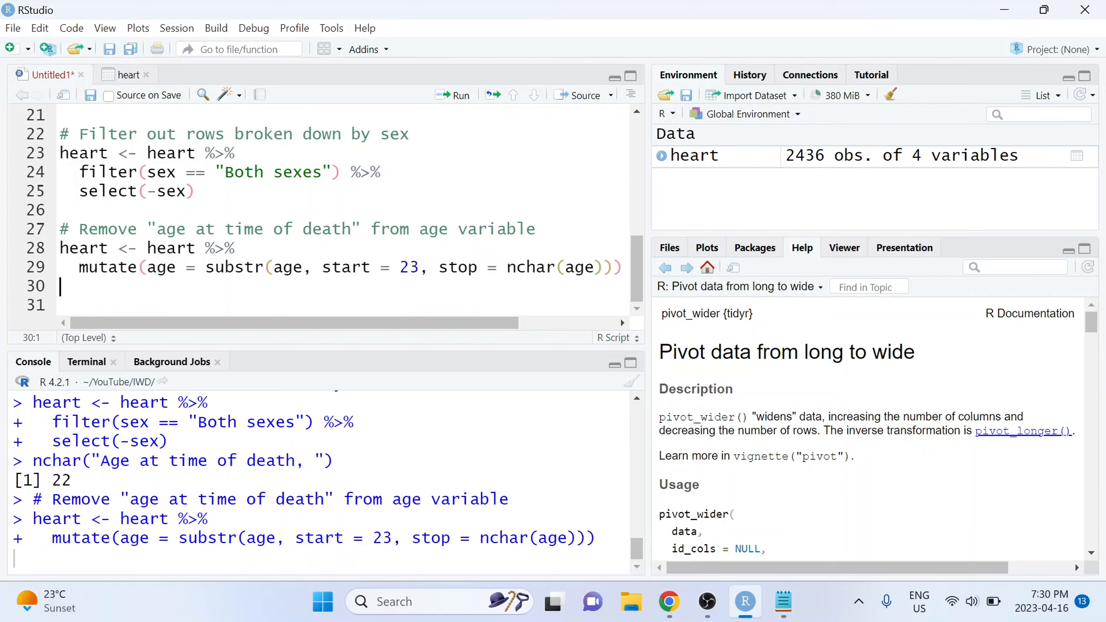
click(122, 75)
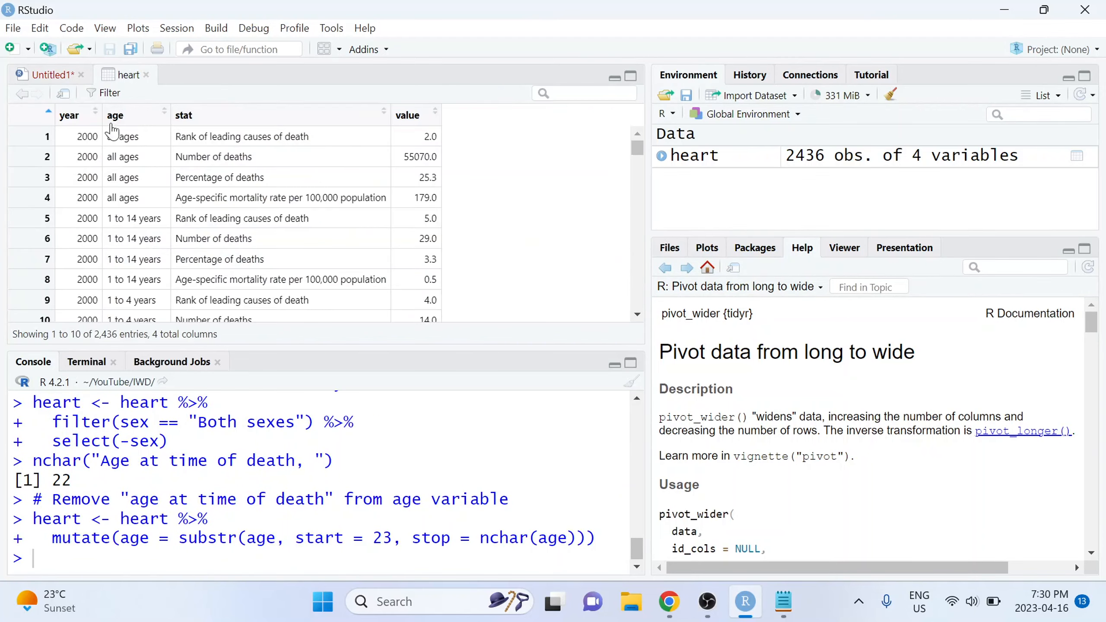
Step: Examine the age column in the heart data, especially the lowercase "all ages" entries
scroll(243, 218, down, 10)
scroll(244, 218, up, 10)
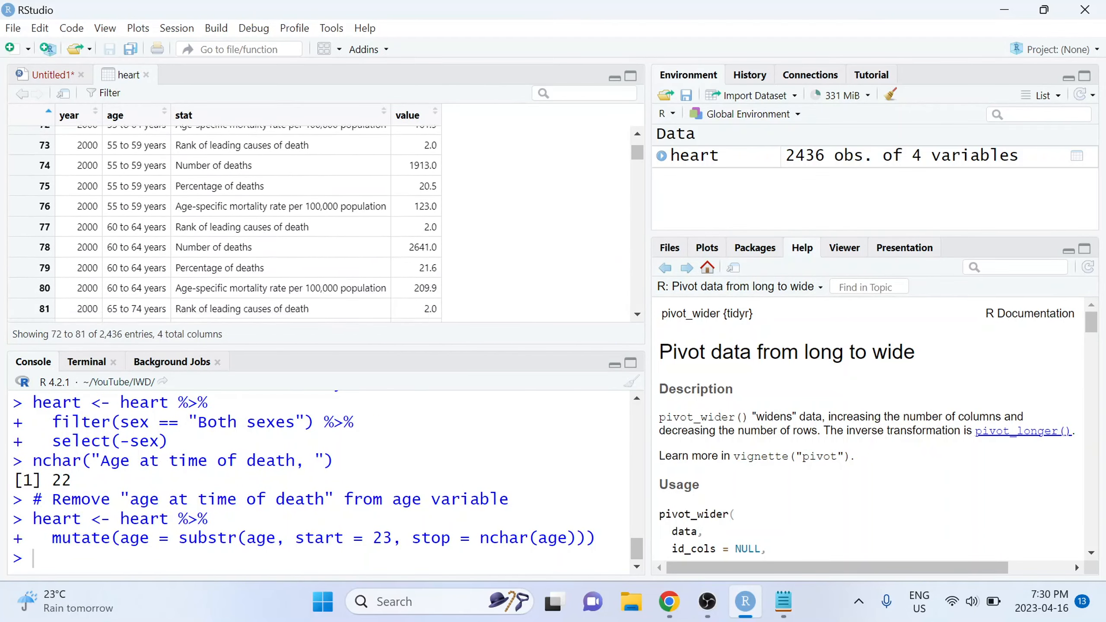
drag(107, 137, 157, 148)
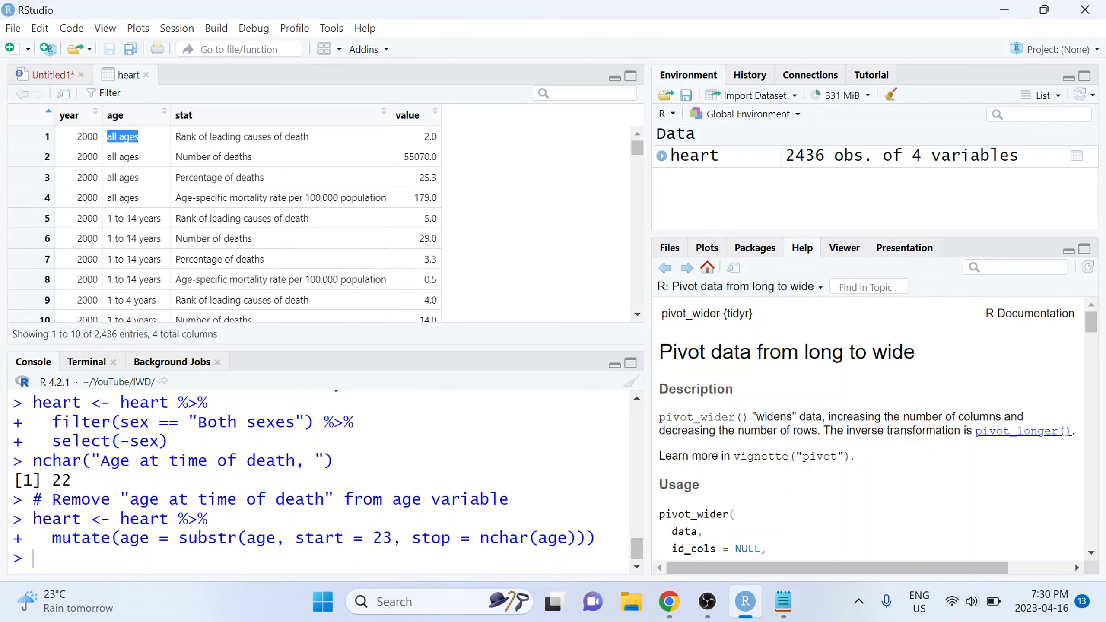
click(117, 138)
drag(107, 137, 146, 143)
click(147, 143)
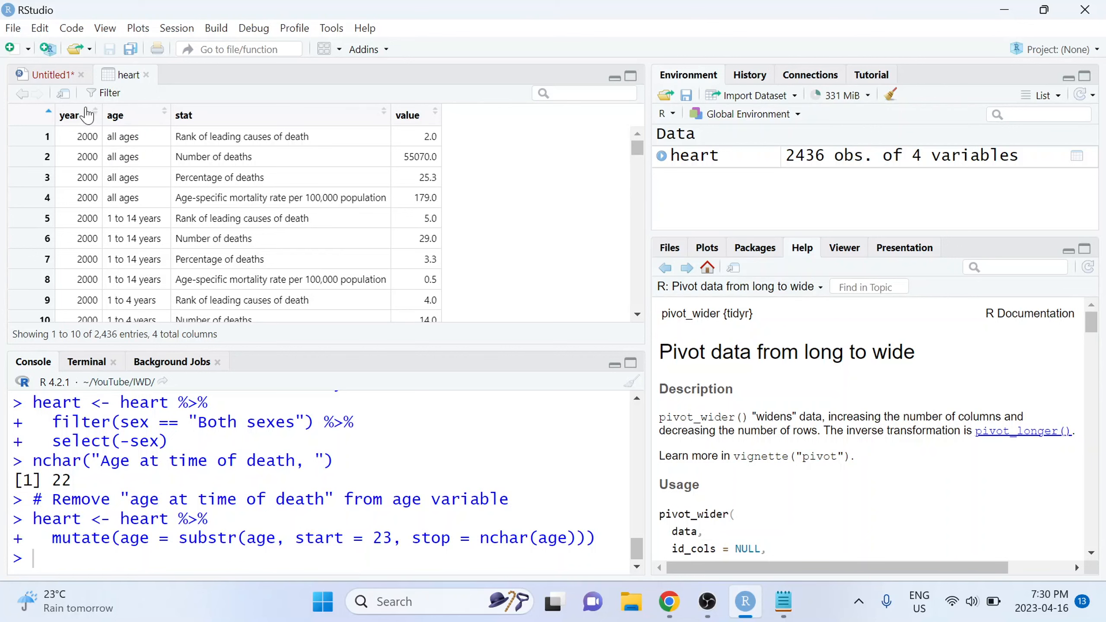
Step: Under the comment # Make "all ages" in the script, start heart <- heart %>% with a mutate() call that redefines age
click(52, 75)
key(Up)
key(Up)
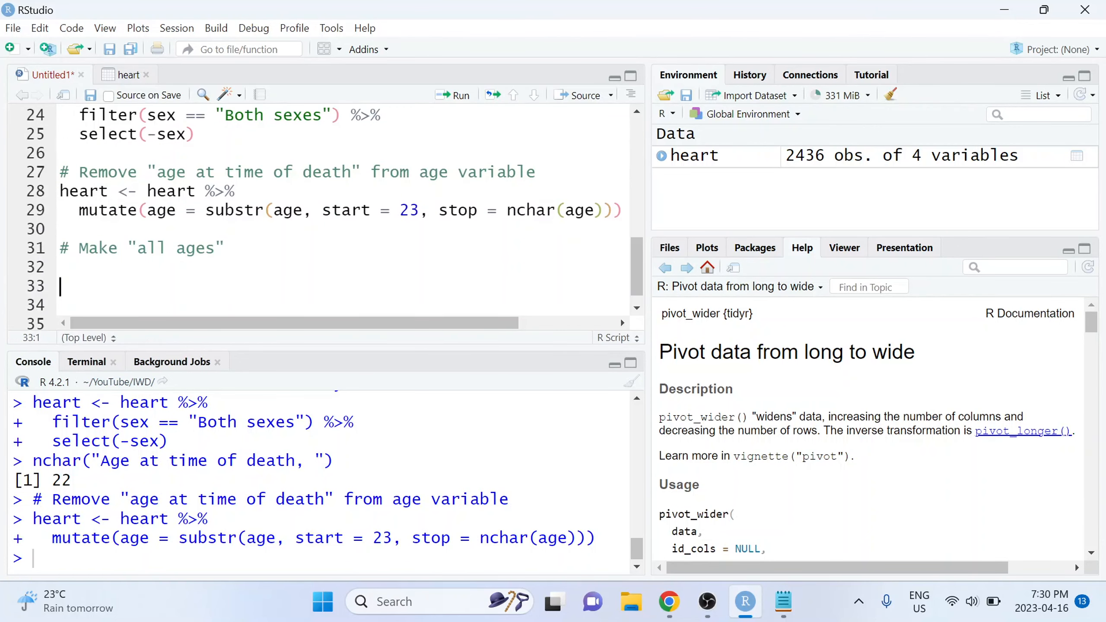
text(heart <)
key(BackSpace)
text(- heart %>%)
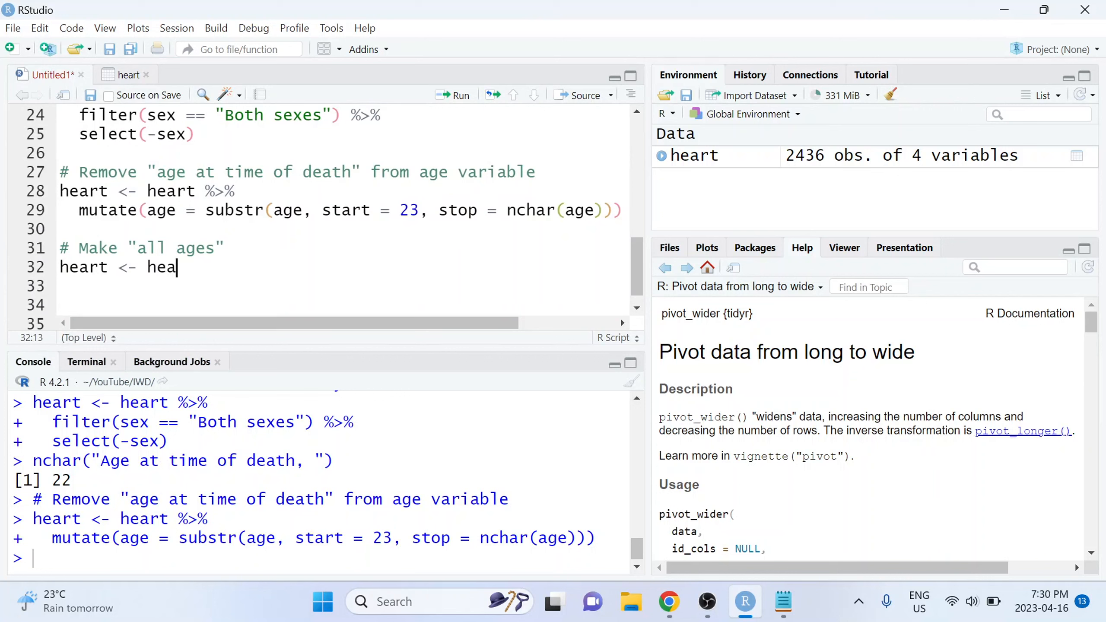
key(Return)
text(mutate(age =)
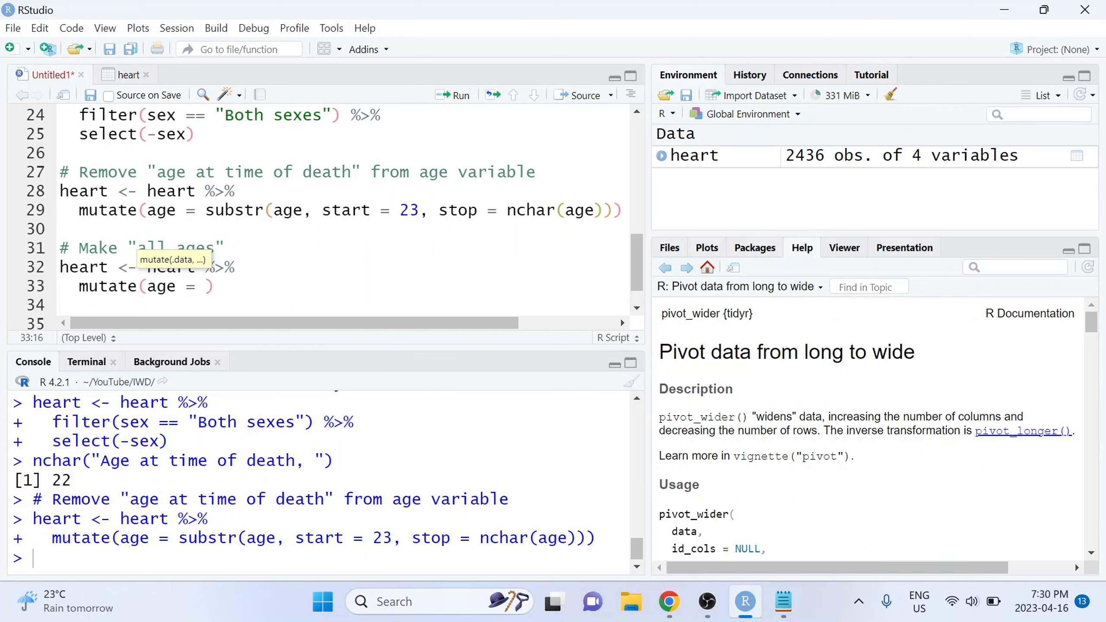
Step: Clear the console and begin the age redefinition with ifelse(age == "all ages", "All ages")
key(ctrl+l)
text(ifelse)
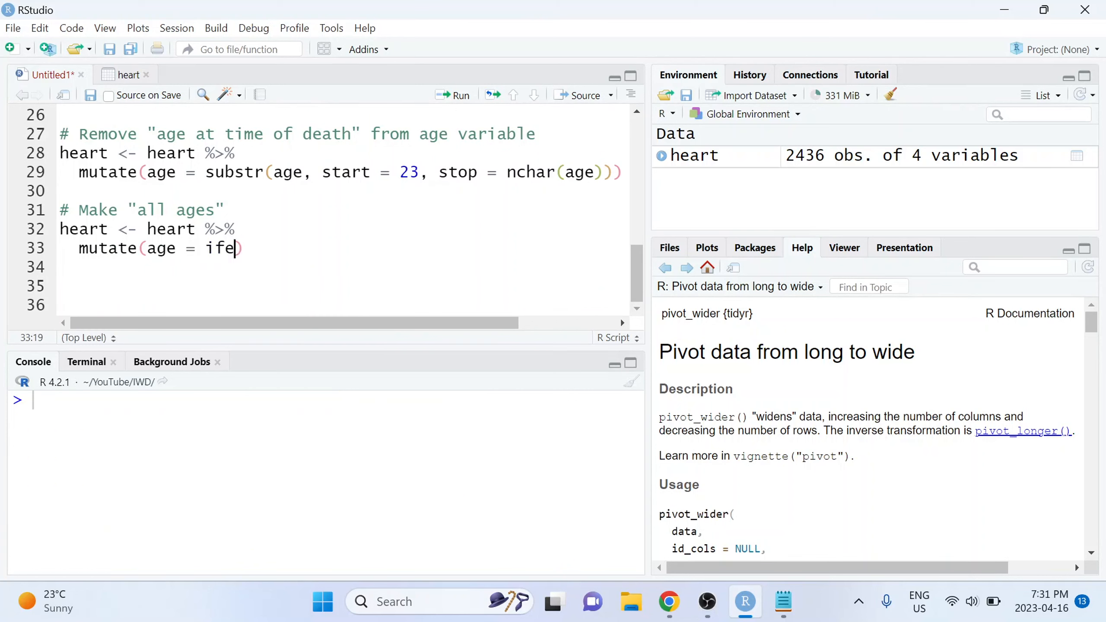
text(()
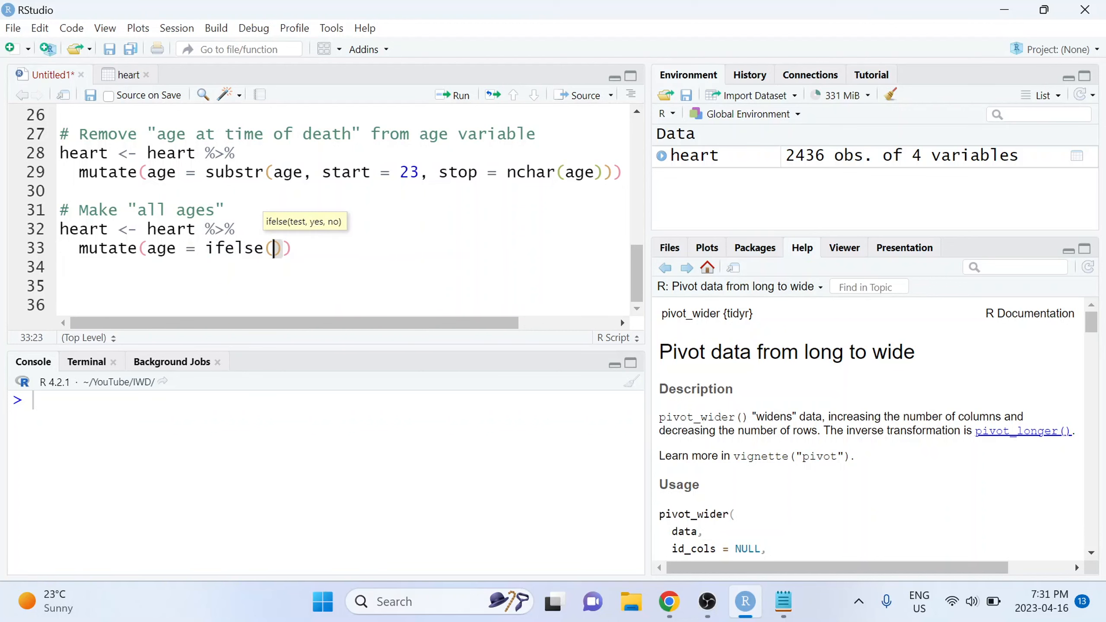
text(age == ")
text(")
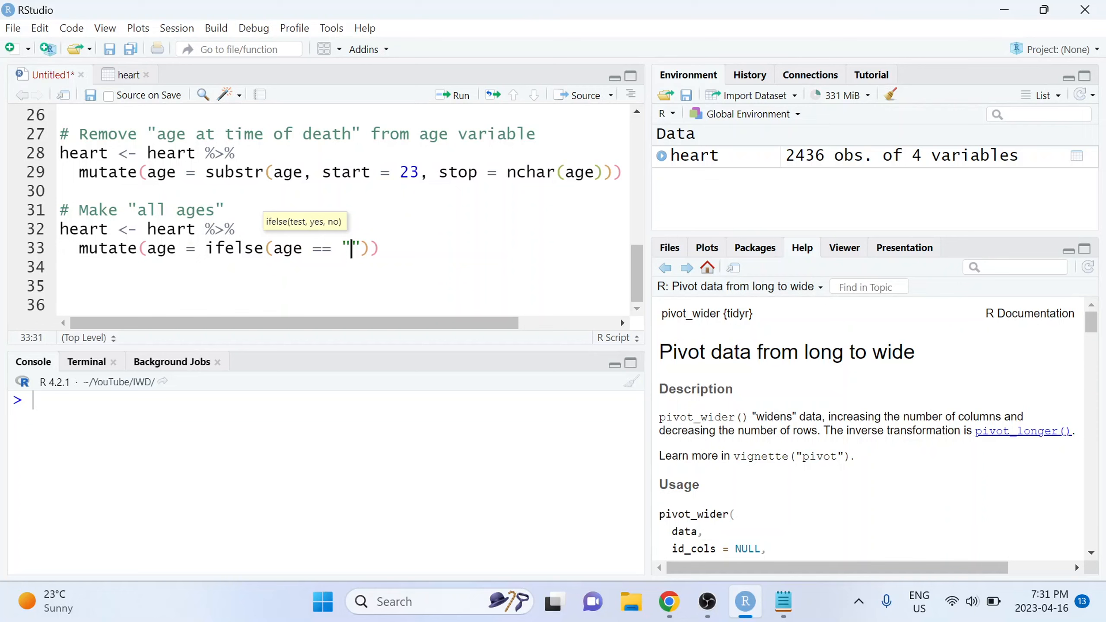
text(all ages")
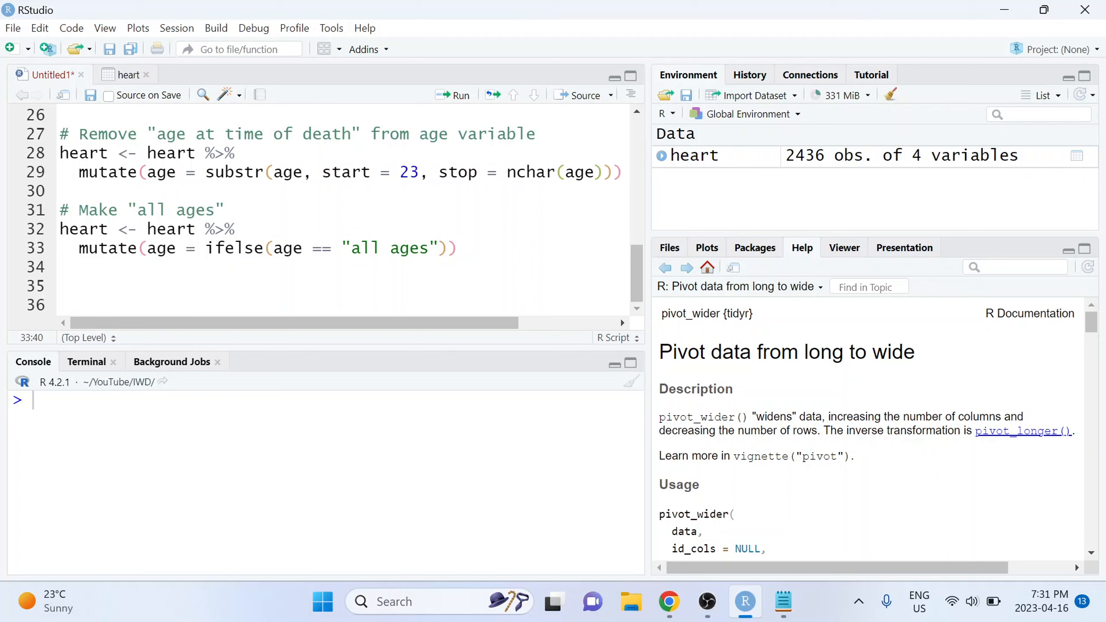
text(, "All ages)
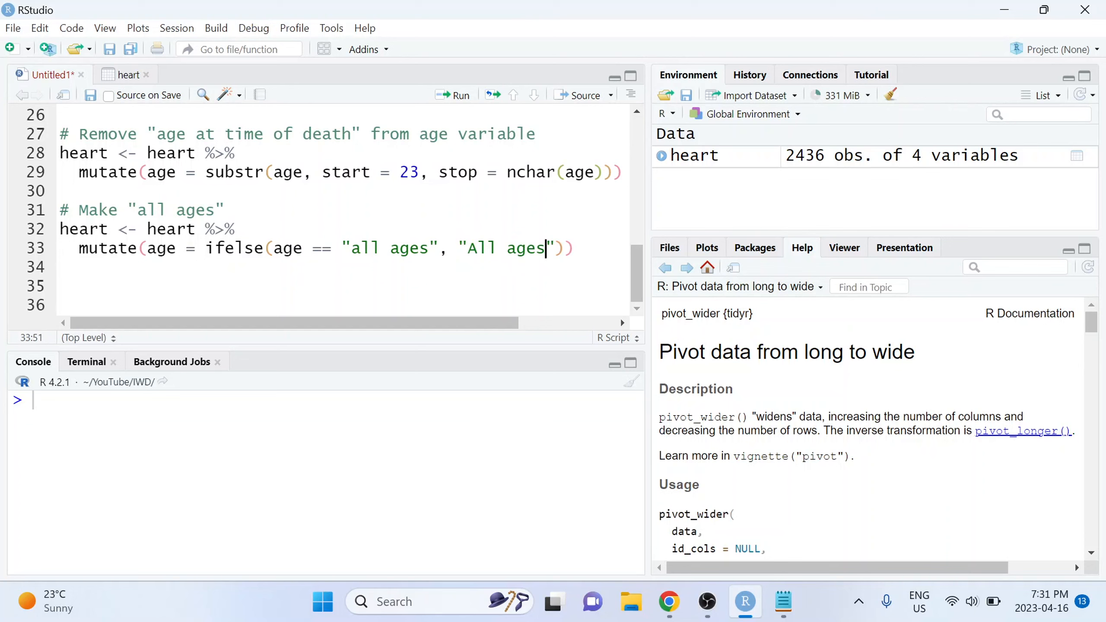
Step: Complete the ifelse() call with age as its third argument, run the mutation, and check the age column in the heart data
text(",)
drag(273, 248, 449, 248)
click(575, 249)
text(age)
click(89, 230)
key(ctrl+Return)
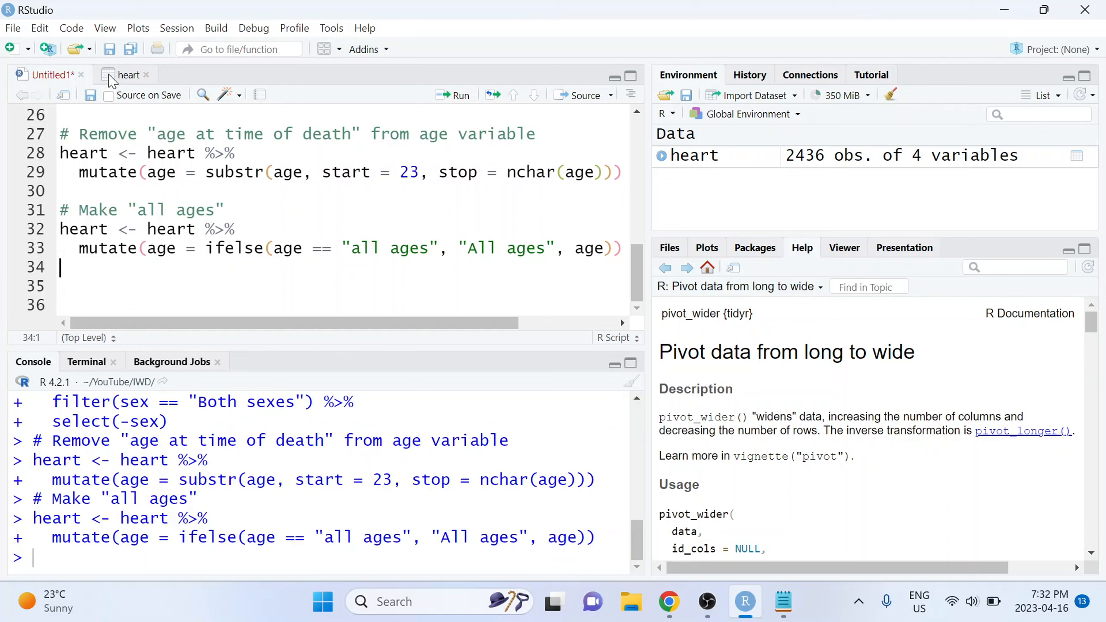
click(111, 77)
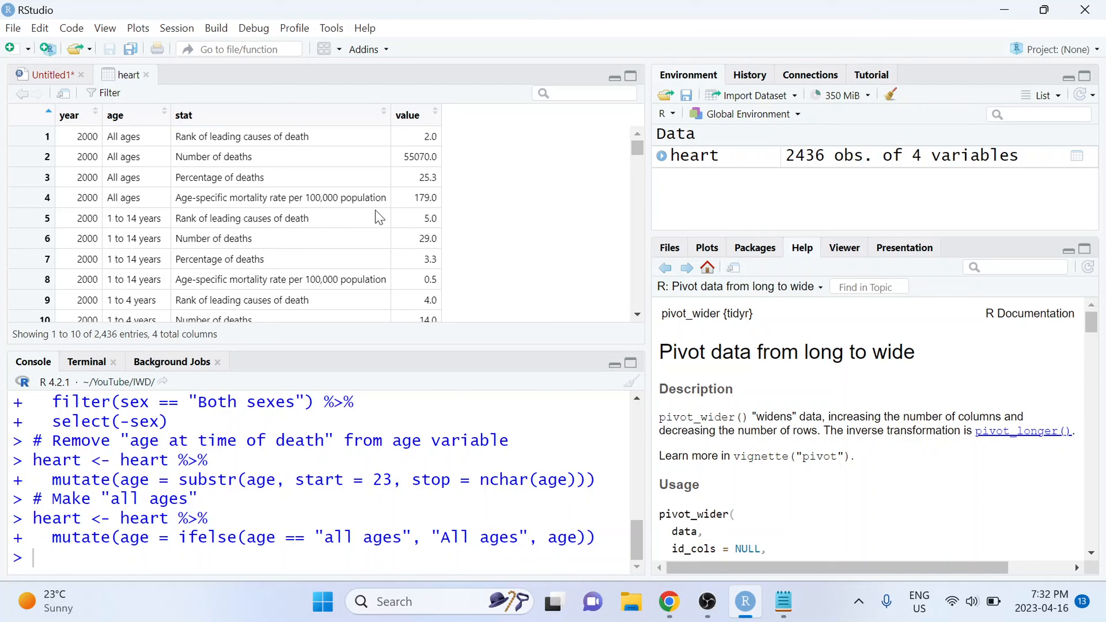
Step: Review the Displayr infographic in Chrome, and add the section heading # Create the tables for displayr to the RStudio script
key(ctrl+shift+Tab)
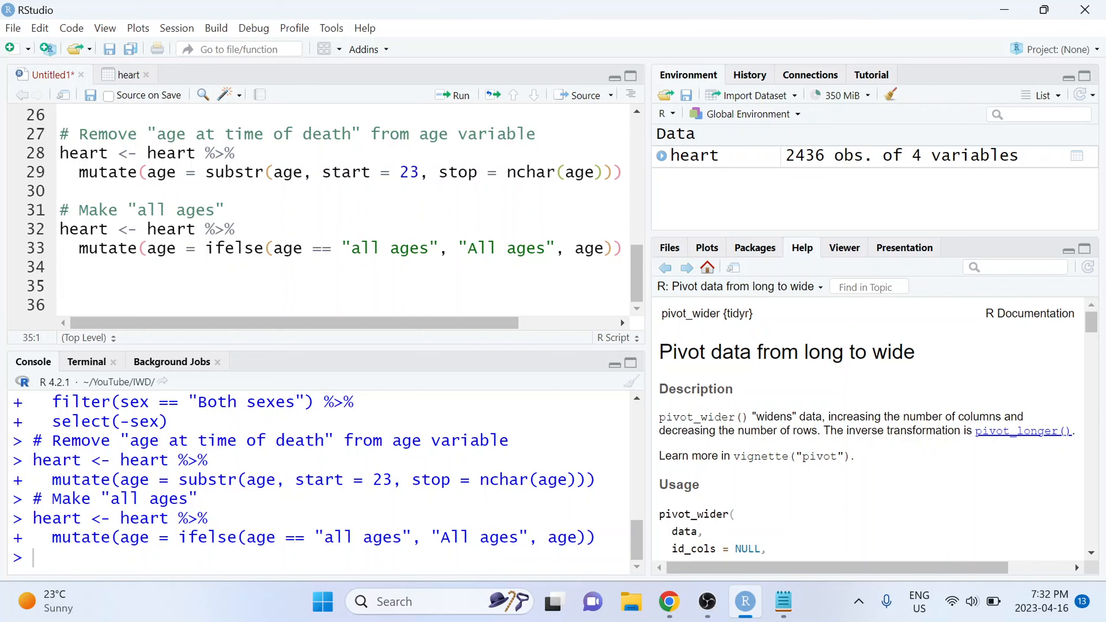
click(670, 602)
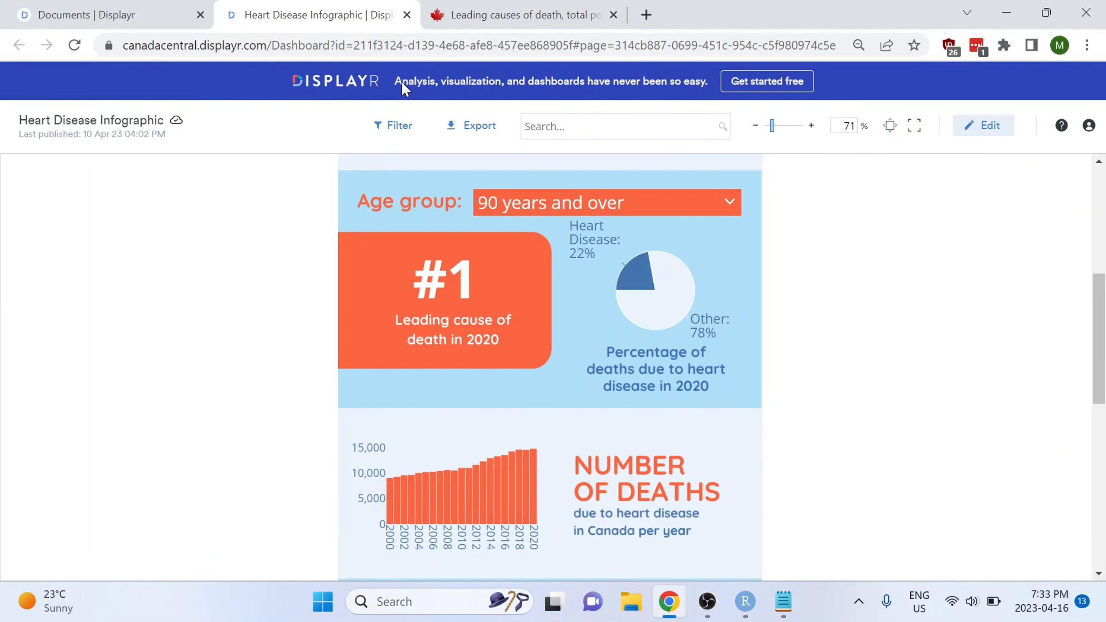
key(alt+Tab)
key(Up)
key(Up)
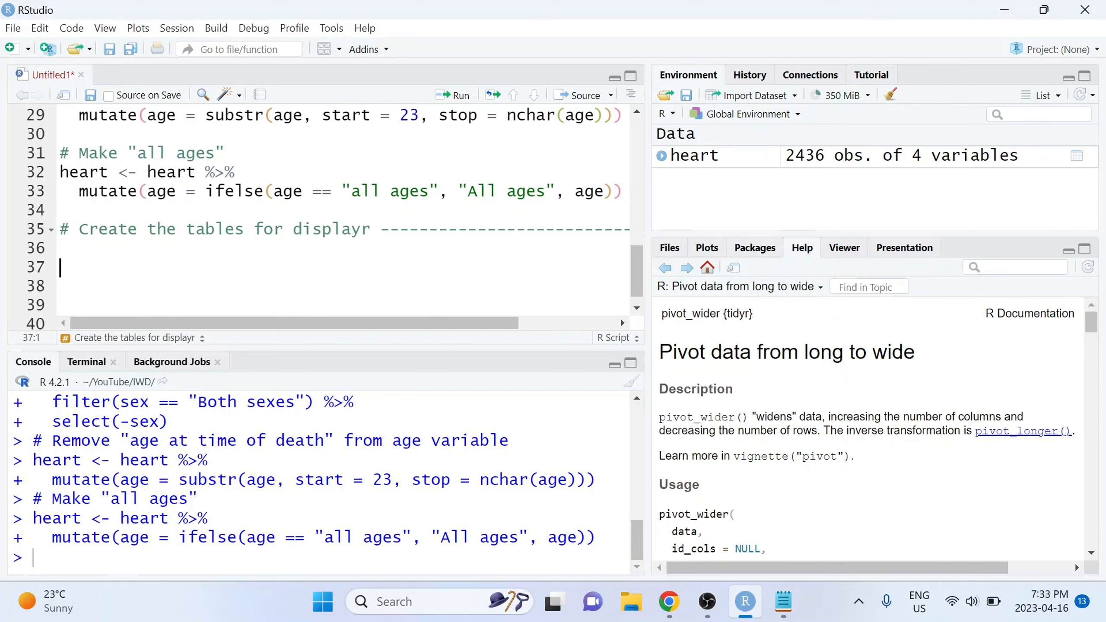
drag(292, 229, 372, 229)
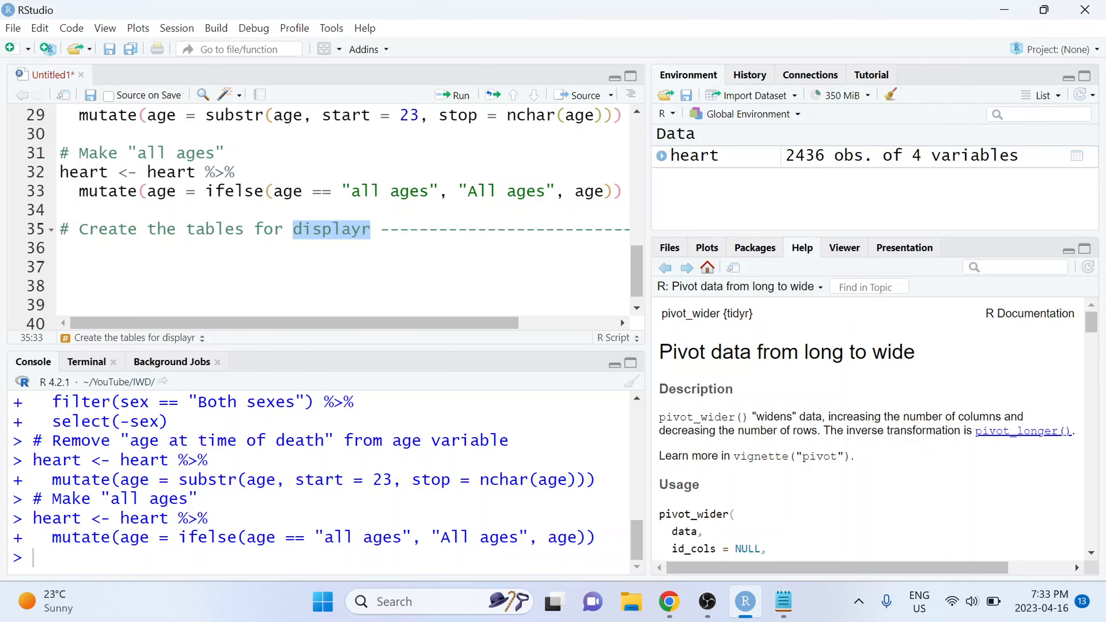
click(315, 268)
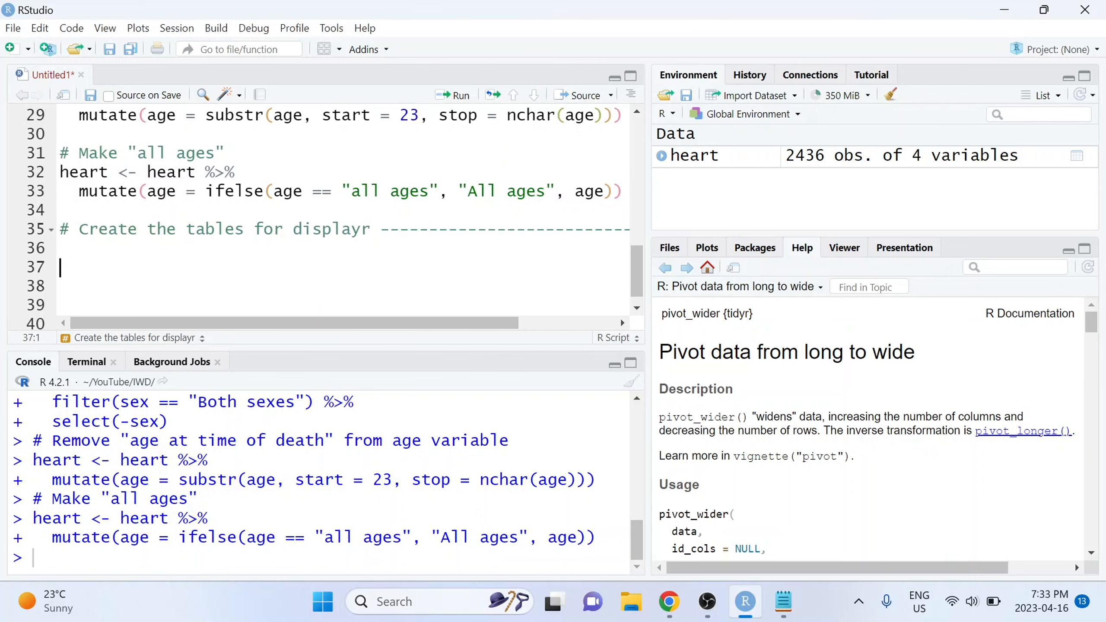
Step: Inspect the Age group options of the infographic in Chrome, and add unique(heart$age) to the script in RStudio
click(662, 614)
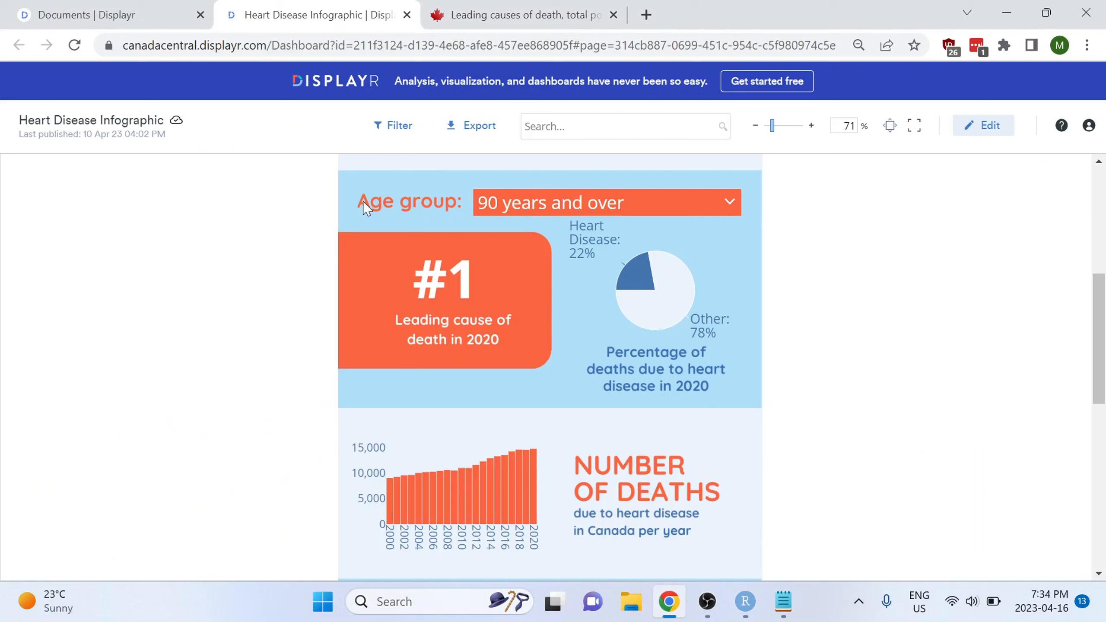
click(678, 208)
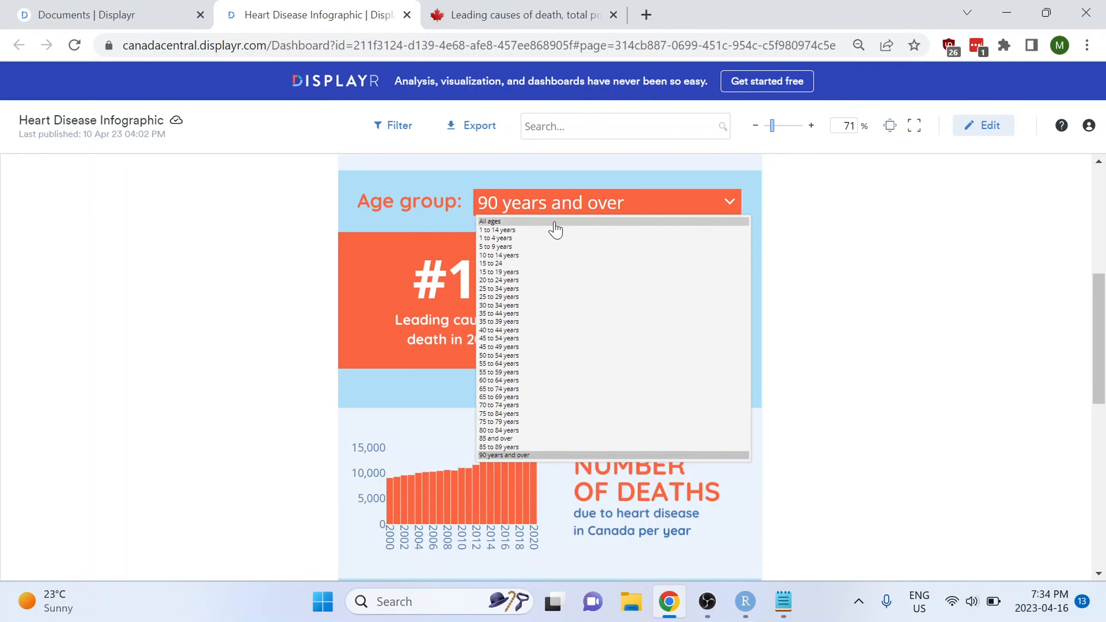
key(alt+Tab)
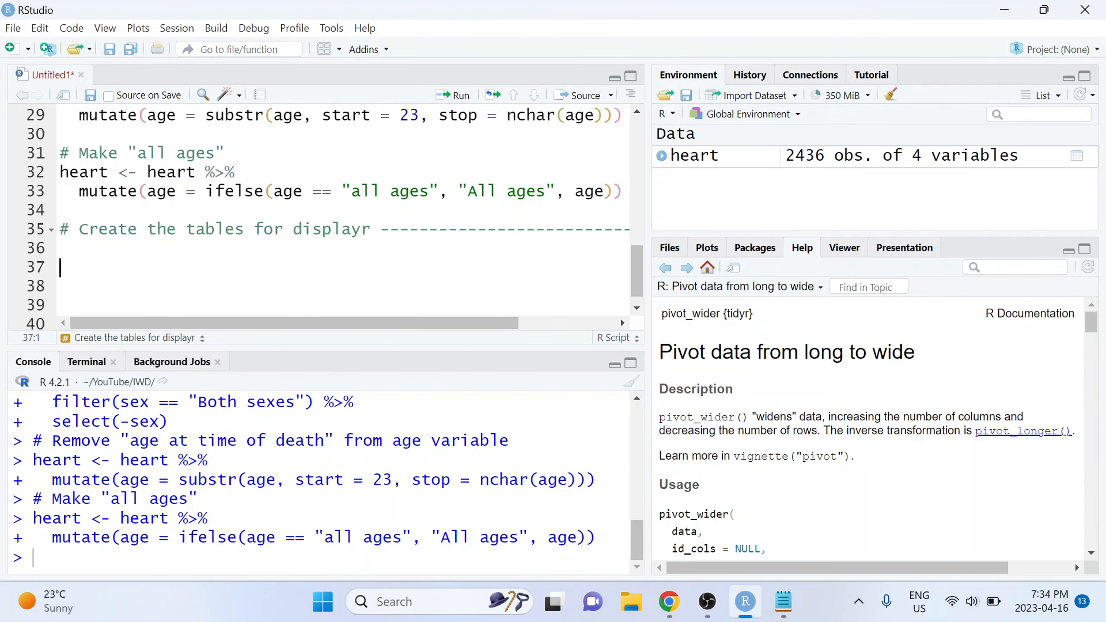
text(unique(heart)
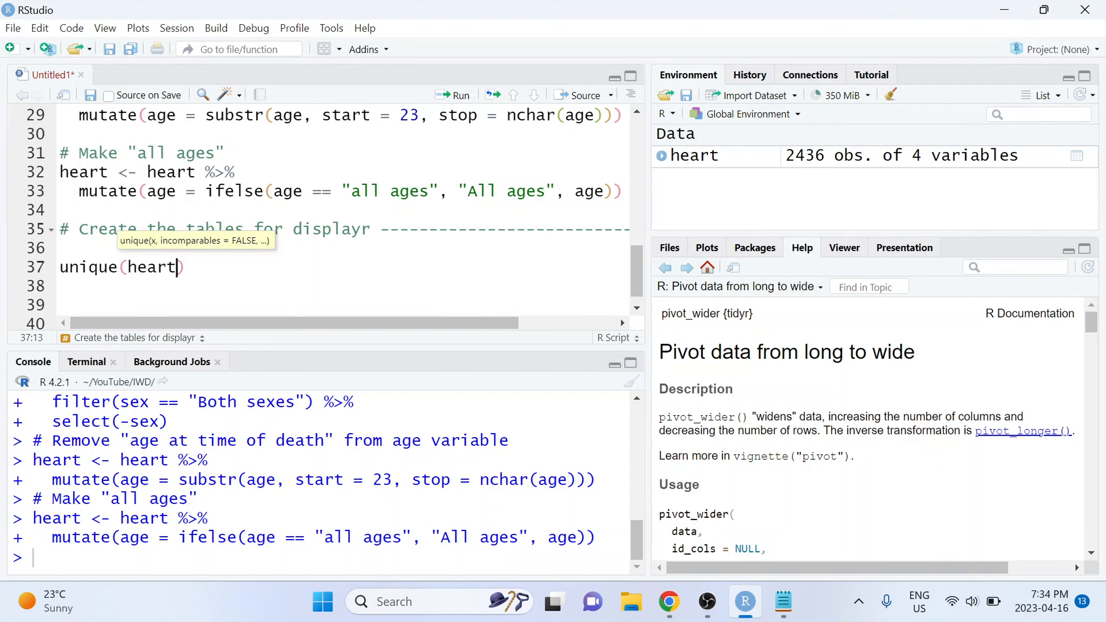
text($)
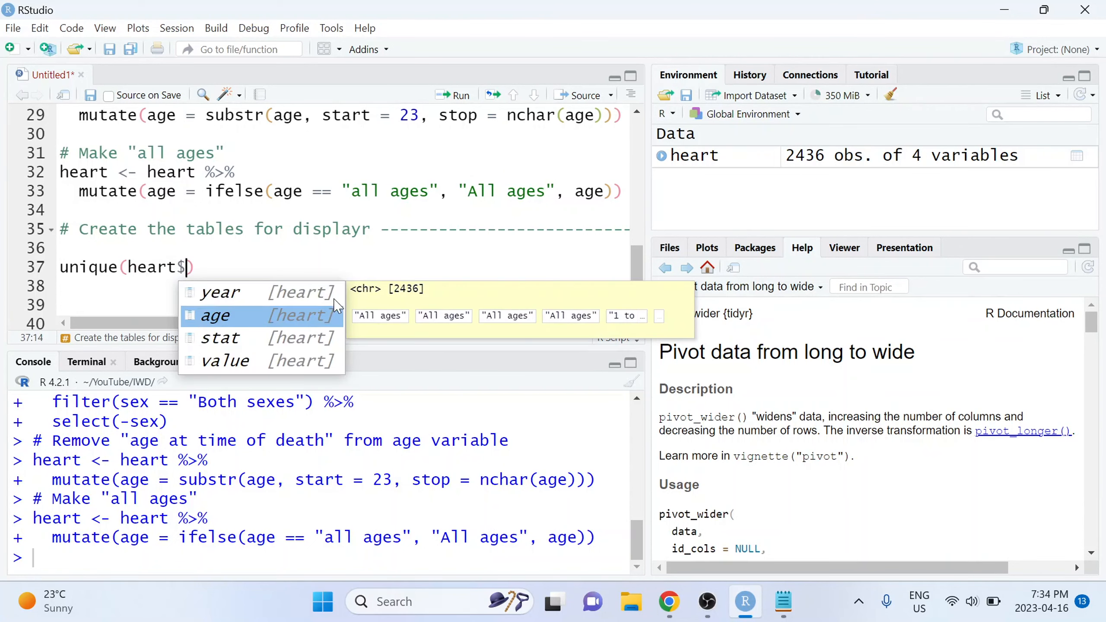
key(Return)
Step: Add the comment # Populate age group dropdown options above the unique(heart$age) line
key(Up)
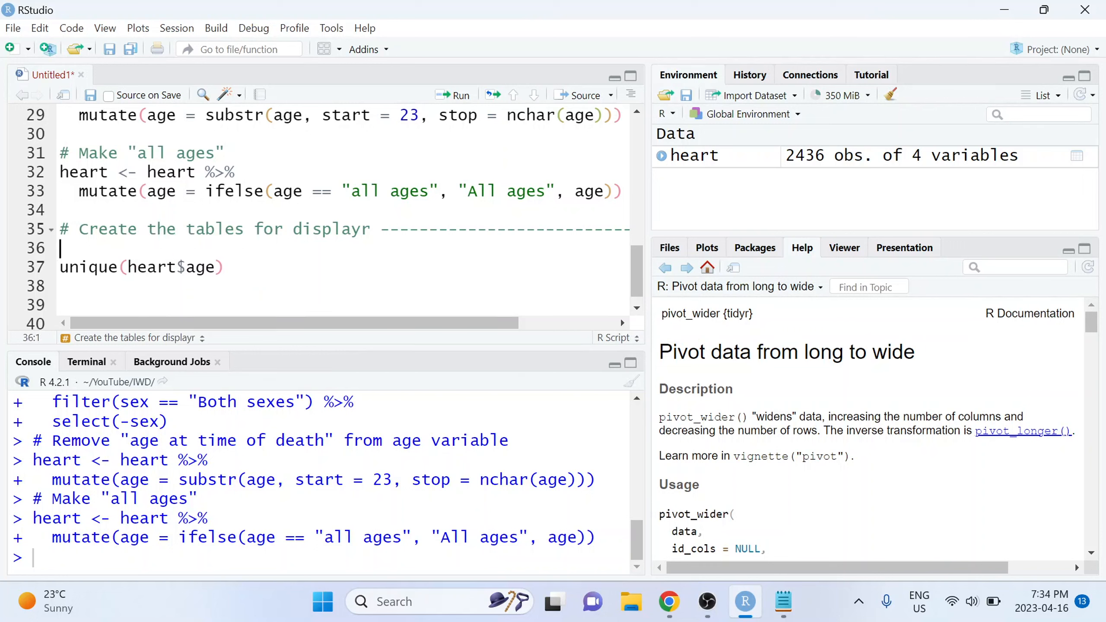
key(Return)
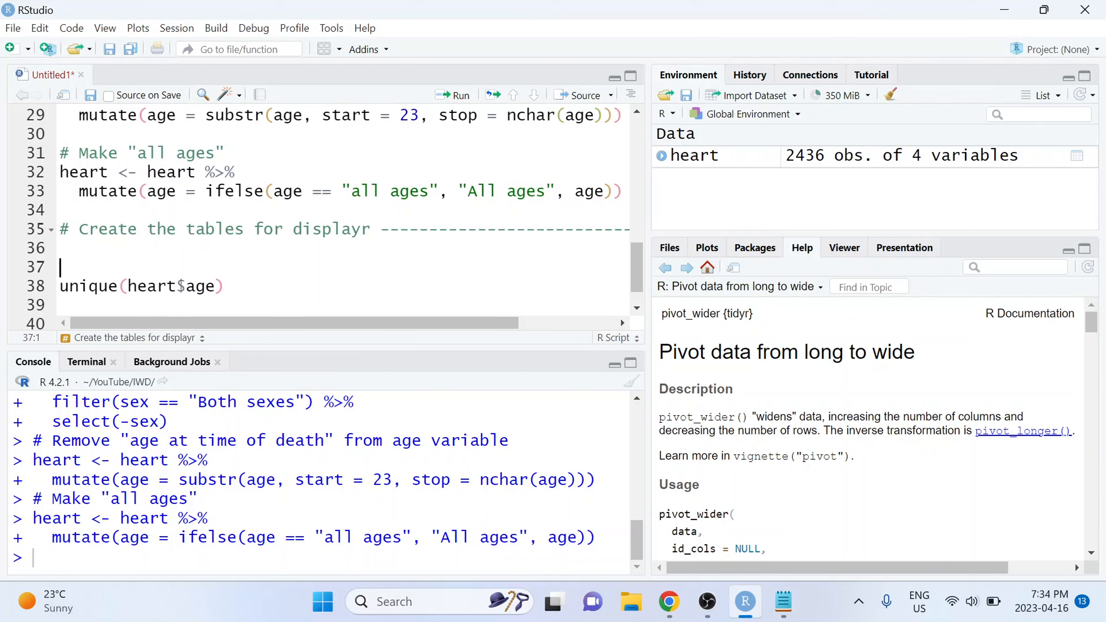
text(# Populate dropd)
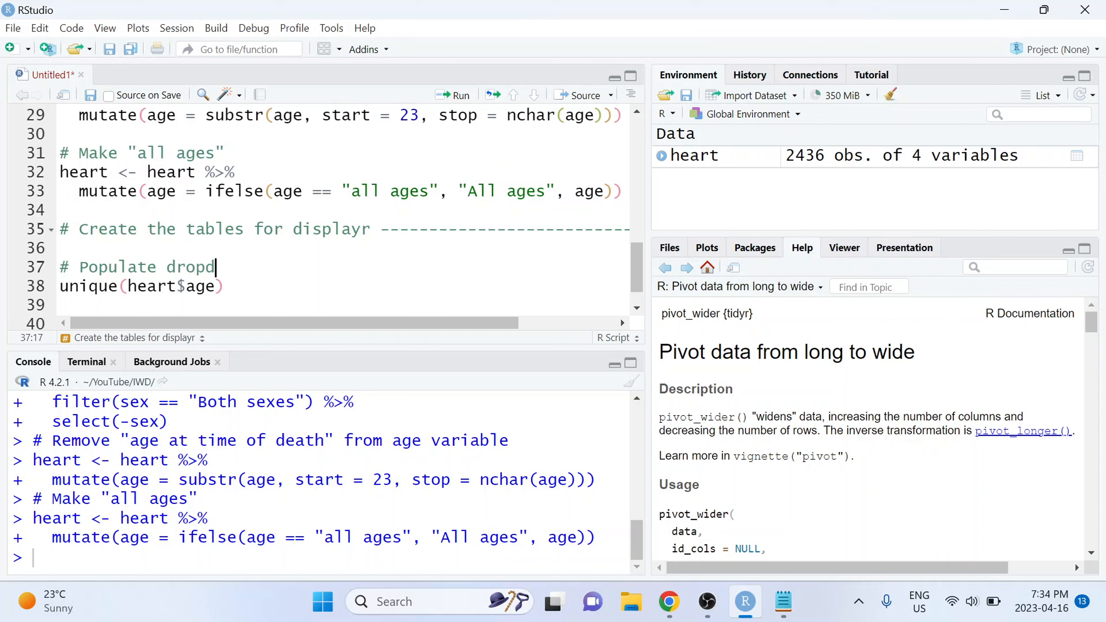
text(own options)
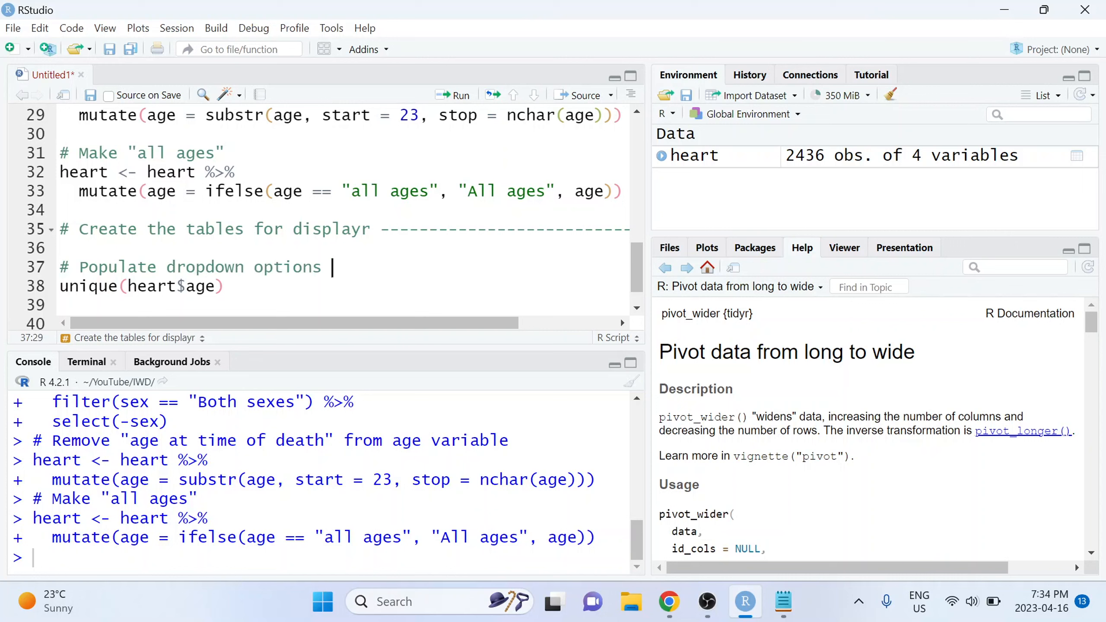
key(ctrl+Left)
key(ctrl+Left)
text(age group)
Step: Assign the result of unique(heart$age) to a variable named ages
key(Down)
key(Home)
text(age)
key(BackSpace)
text(s <)
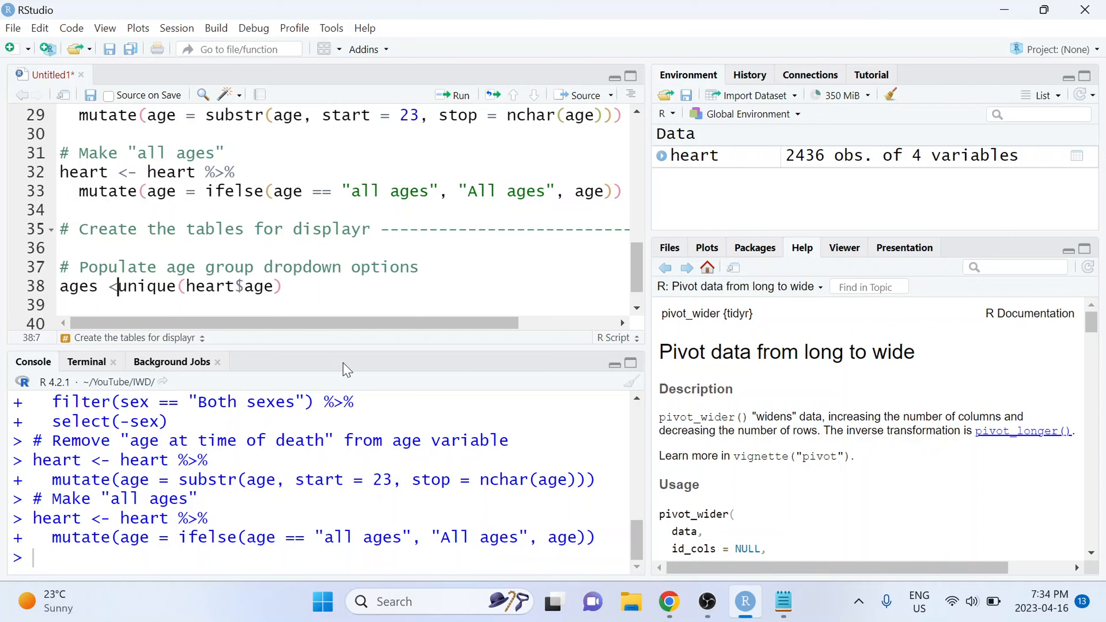
text(-)
Step: Add the comment # Leading cause of death in 2020 after consulting the infographic in Chrome, followed by lead <- heart %>%
key(Down)
key(Return)
key(Return)
key(Up)
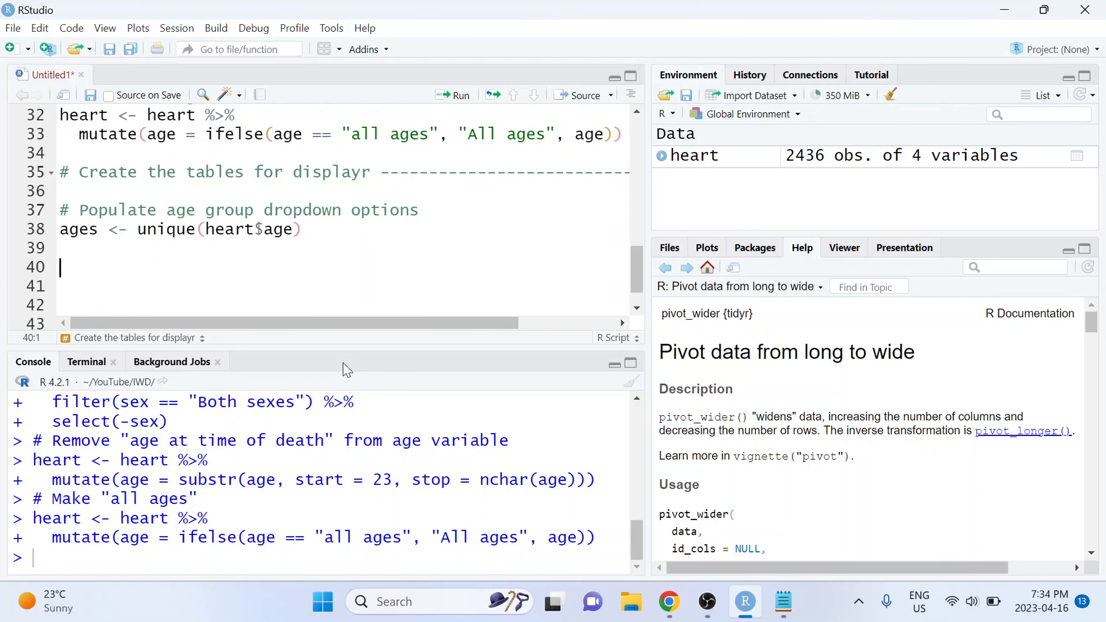
text(#)
key(alt+Tab)
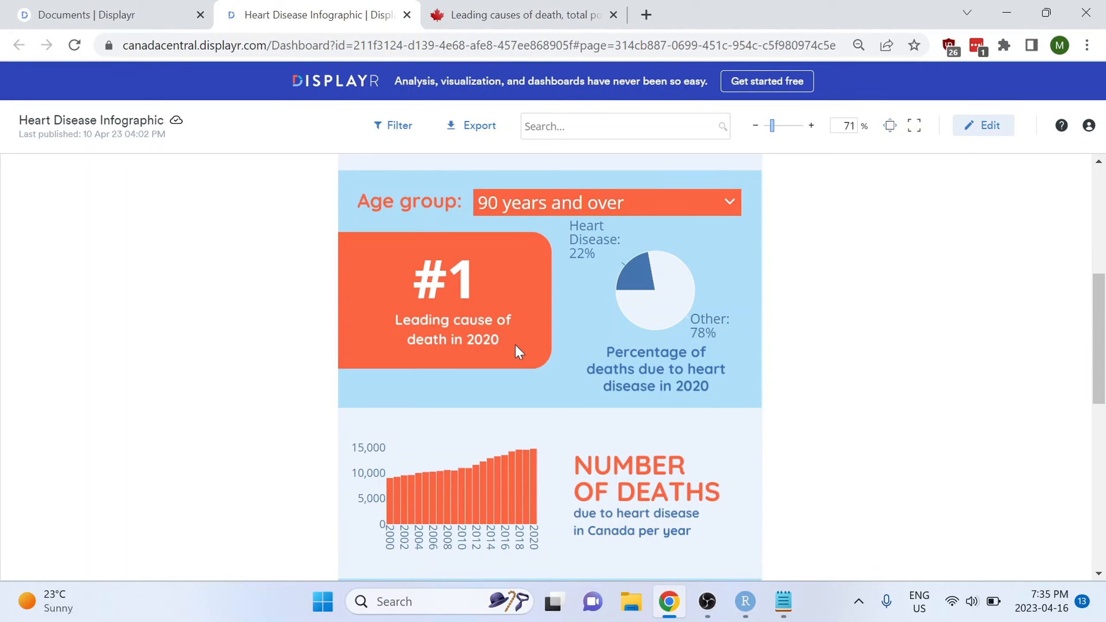
click(745, 601)
text(lead <- )
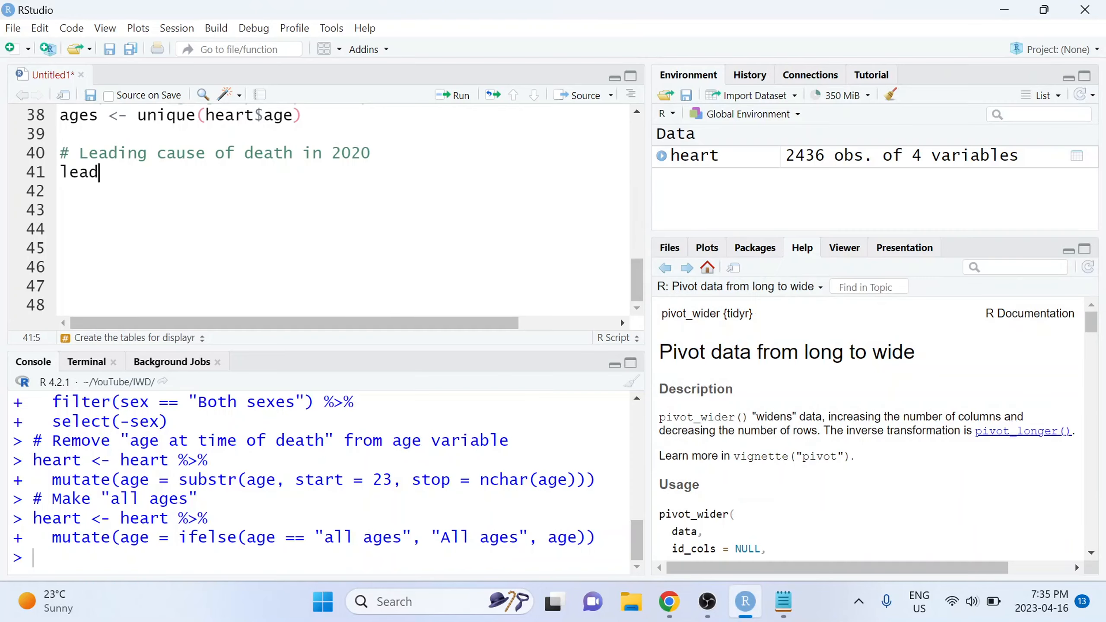
text(heart %>%)
key(Return)
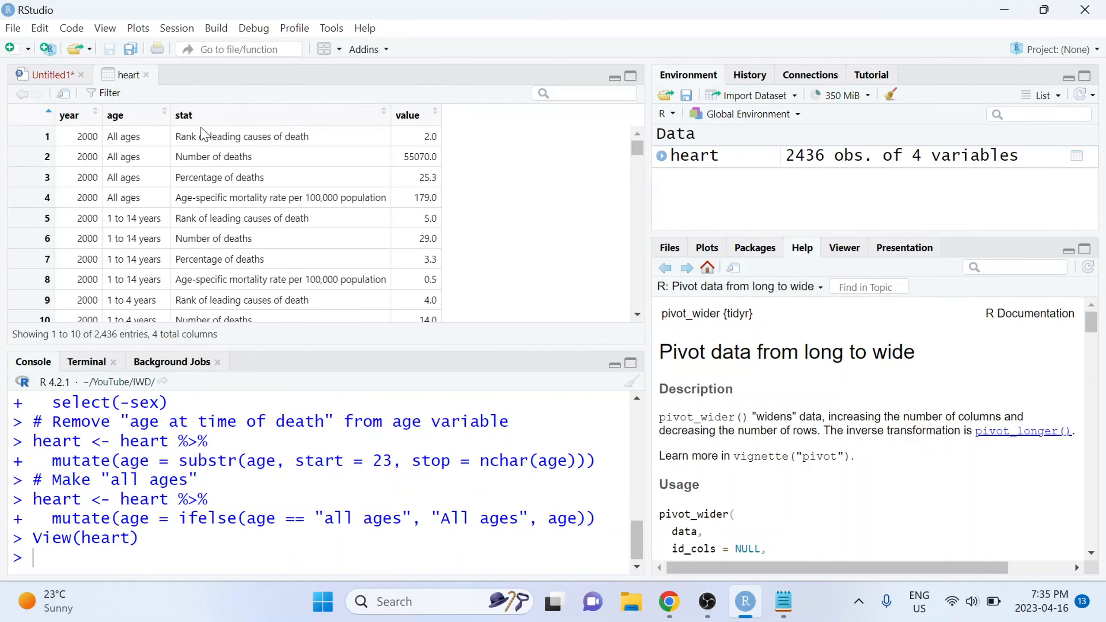
Step: Extend the lead pipeline with filter(stat == "Rank of leading causes of death") and filter(year == 2020), consulting the heart table for the stat name
drag(176, 137, 317, 143)
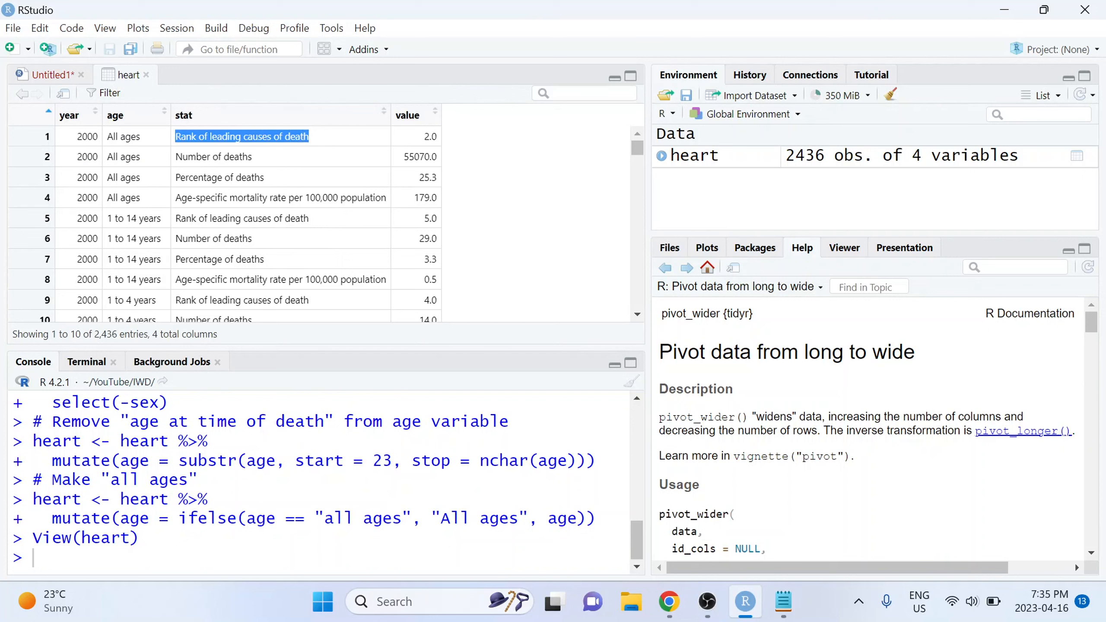
click(59, 78)
text(%%)
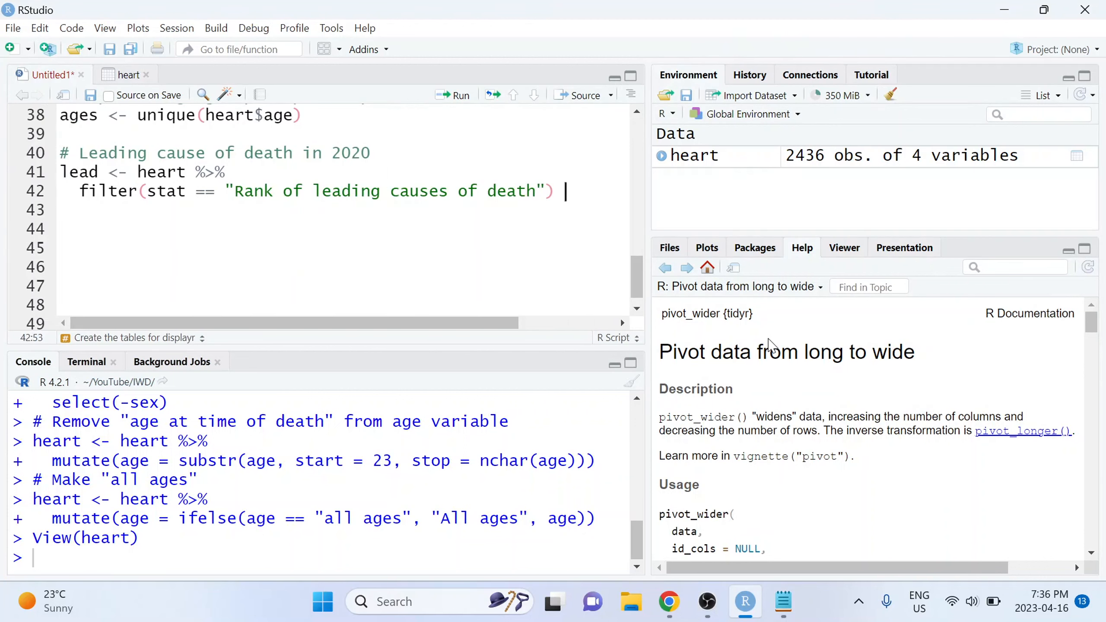
key(BackSpace)
text(>%)
key(Return)
text(filter(year )
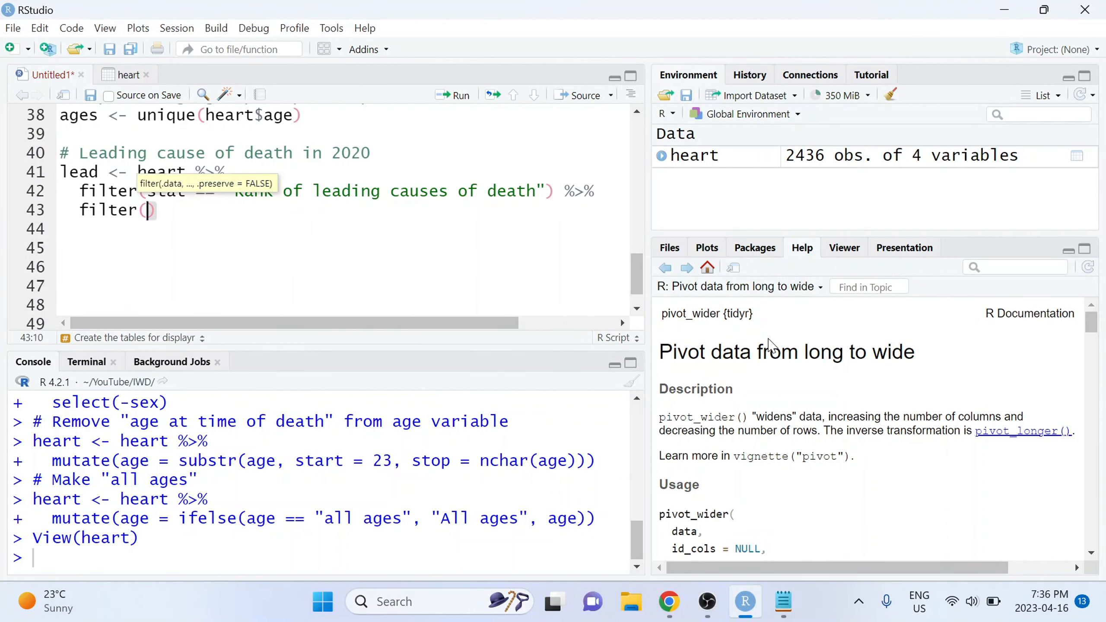
text(== 2020) )
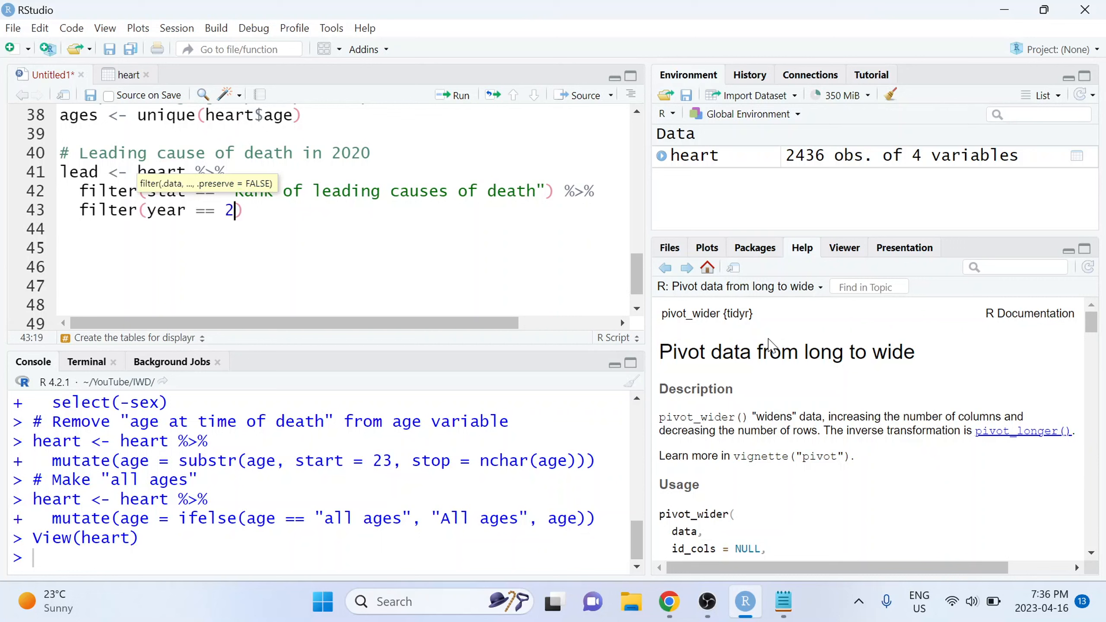
text(%>%)
key(Return)
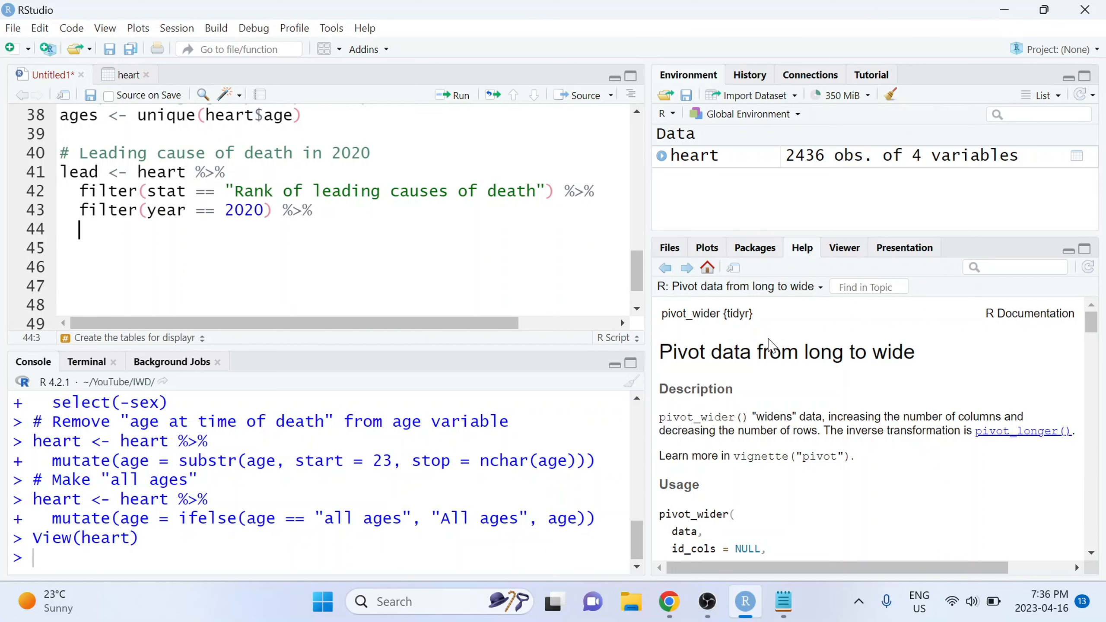
Step: Add select(-c(stat, year)) %>% to the lead pipeline to drop the stat and year columns
text(select()
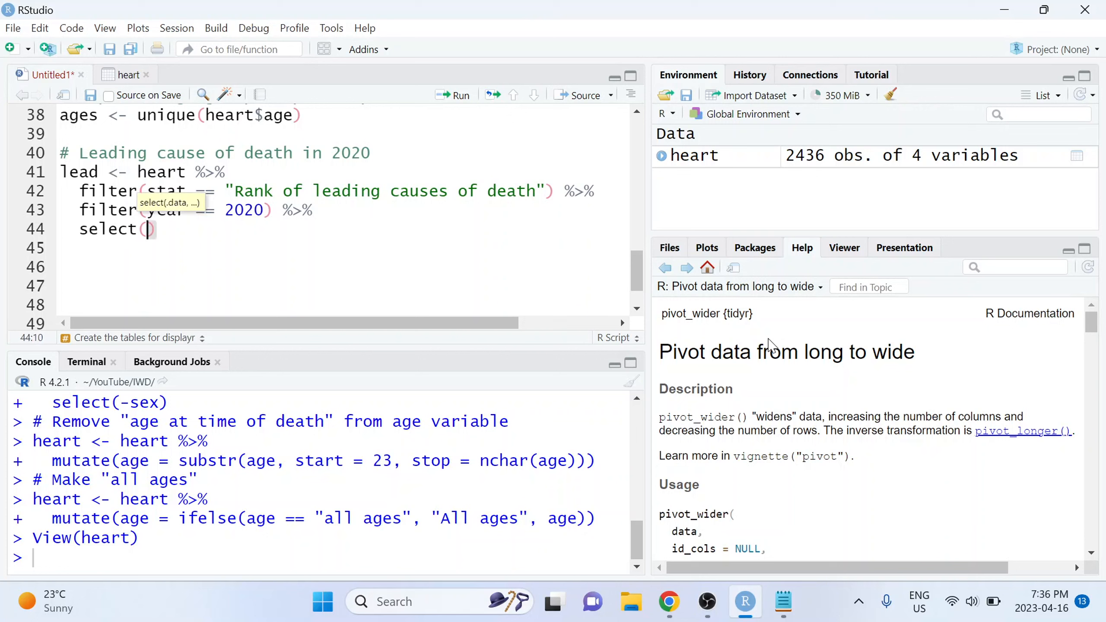
text(-)
drag(98, 173, 43, 173)
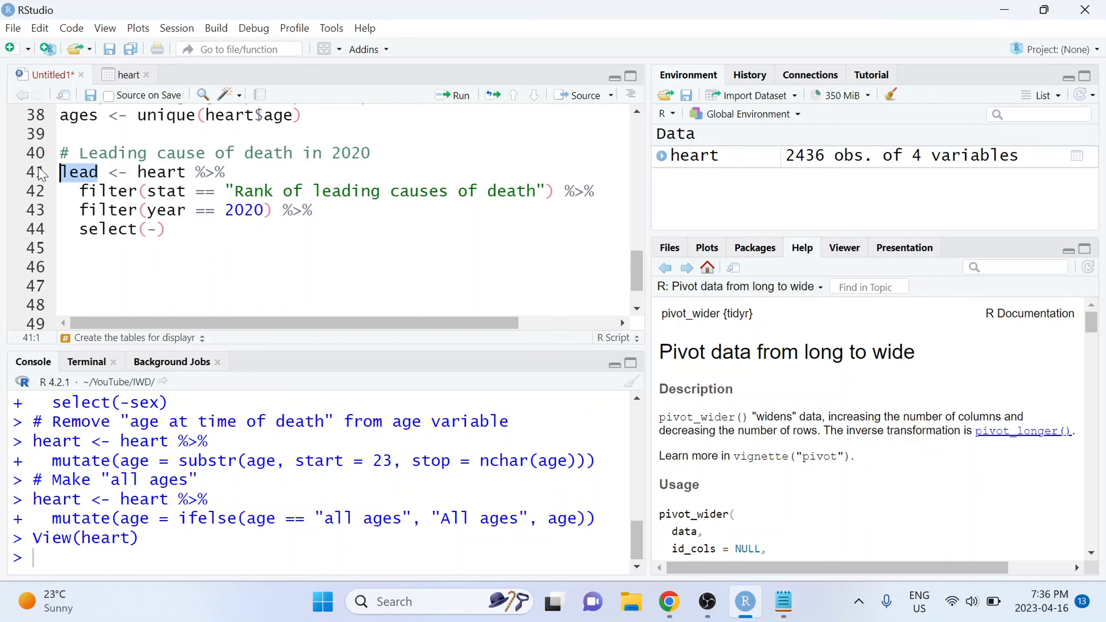
click(89, 174)
click(158, 230)
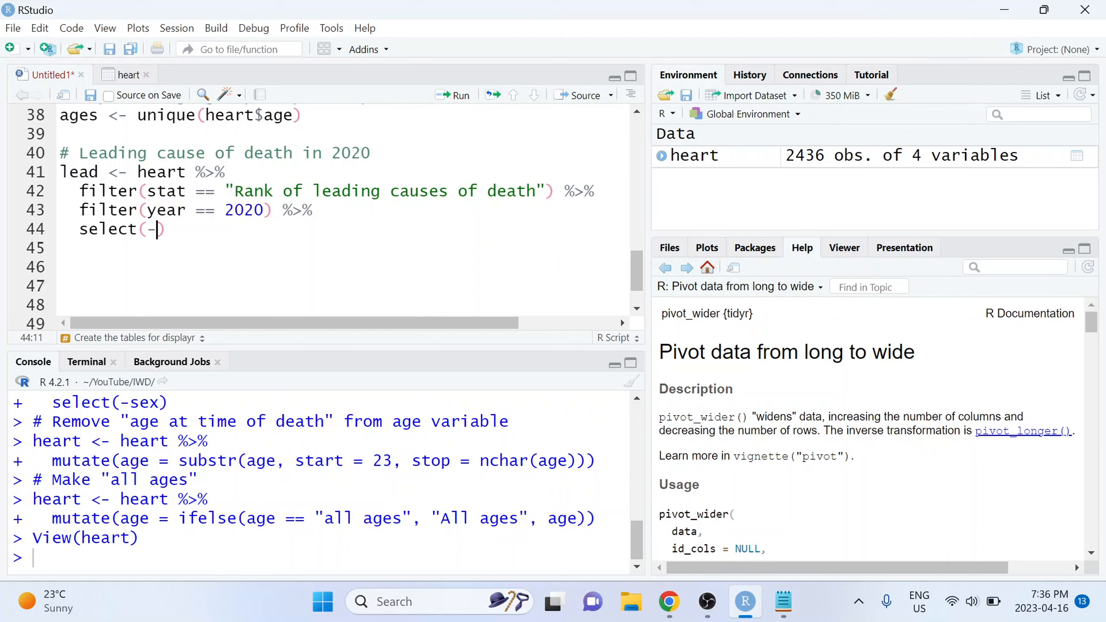
text(c9)
key(BackSpace)
text((stat, year)) %>%)
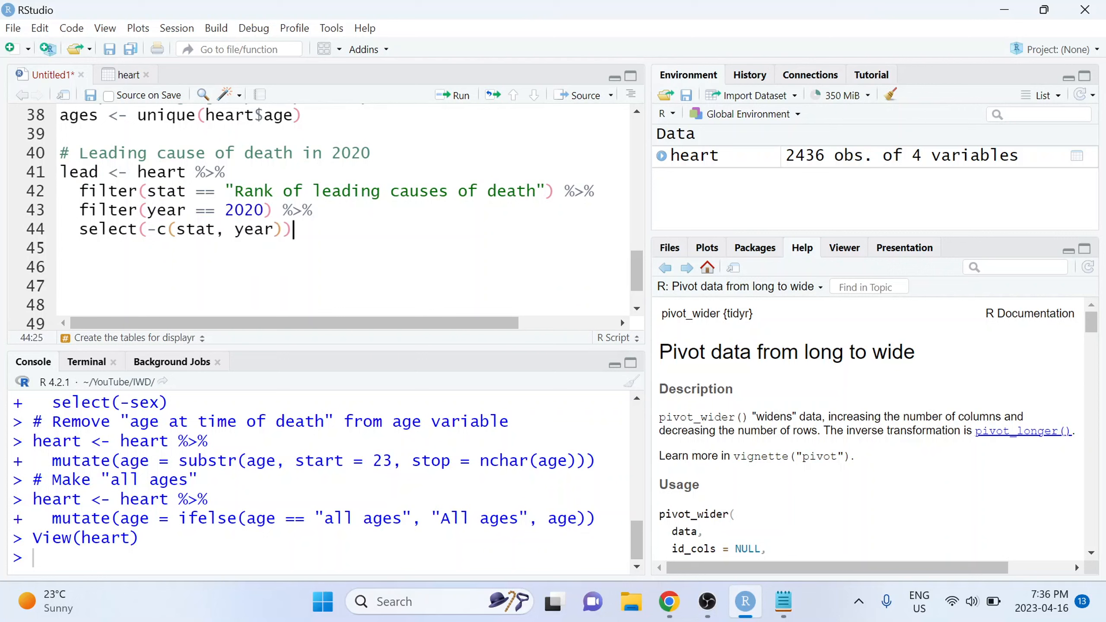
key(Return)
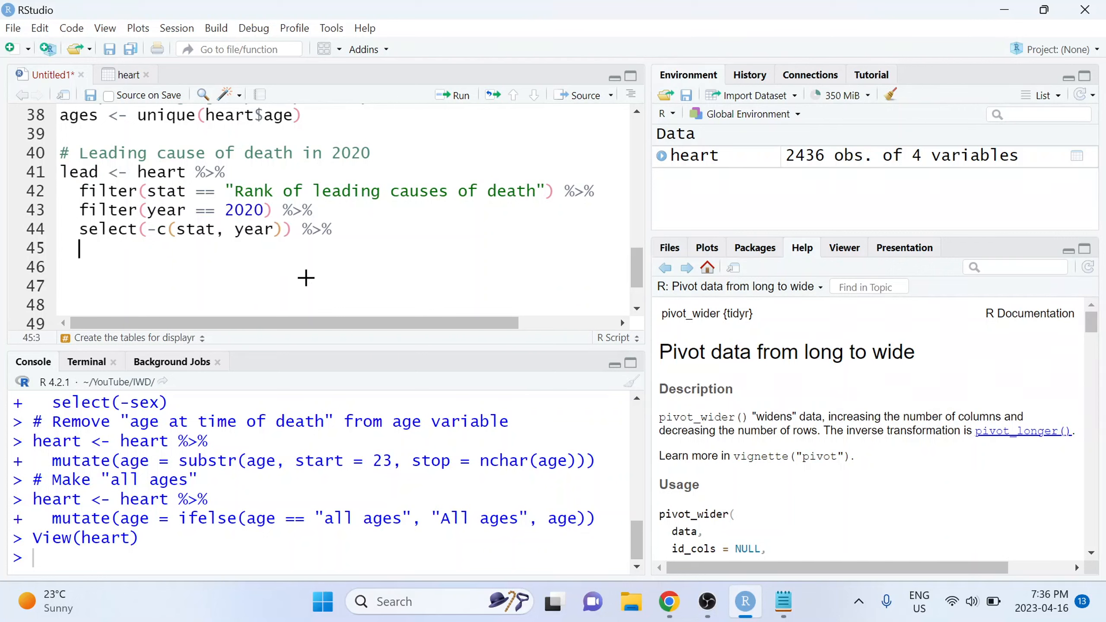
Step: Start a pivot_wider() call, and run the lead pipeline only through the select line to view the resulting lead table
text(pivot)
text(_wider()
drag(291, 229, 60, 172)
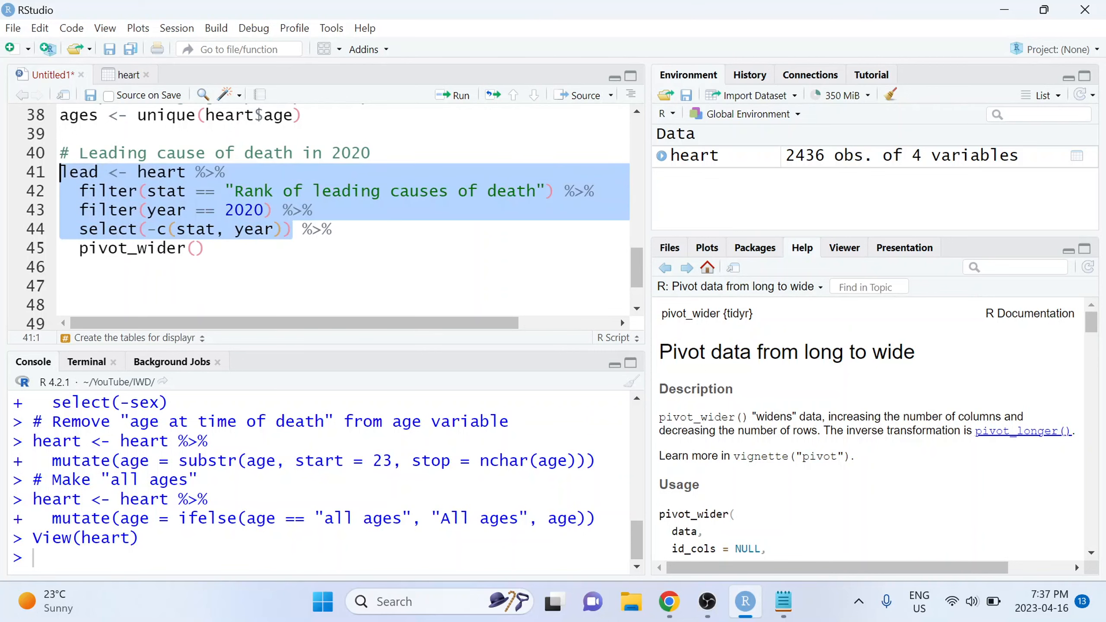
key(ctrl+Return)
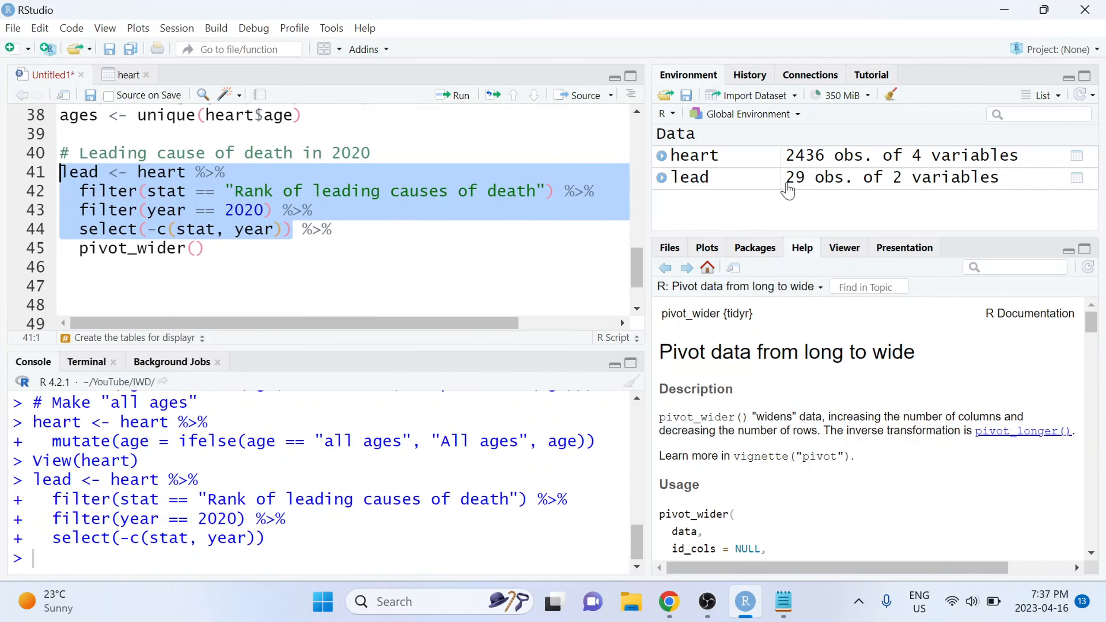
click(789, 188)
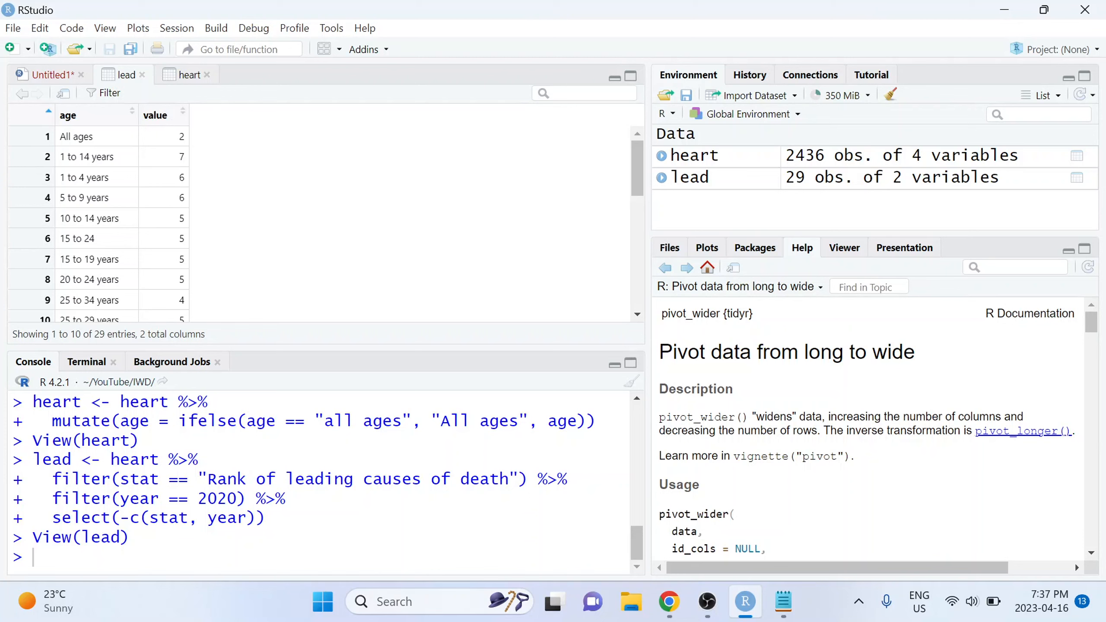
Step: Complete the call as pivot_wider(names_from = age, values_from = value), run the whole lead pipeline and inspect the lead table
click(42, 76)
text(names_wide)
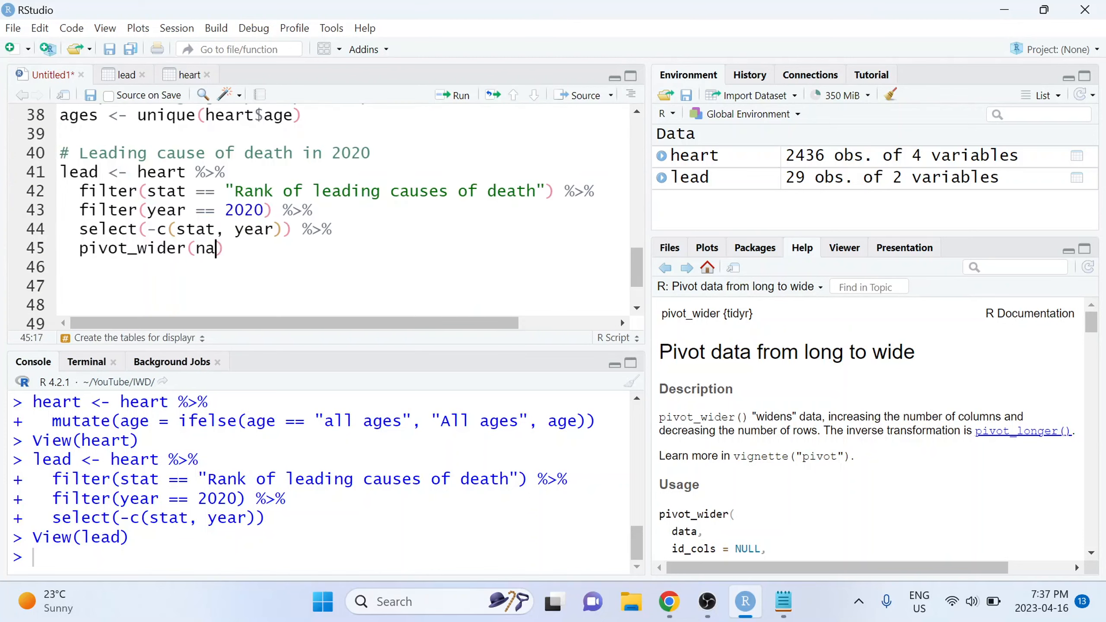
key(BackSpace)
key(BackSpace)
key(BackSpace)
key(BackSpace)
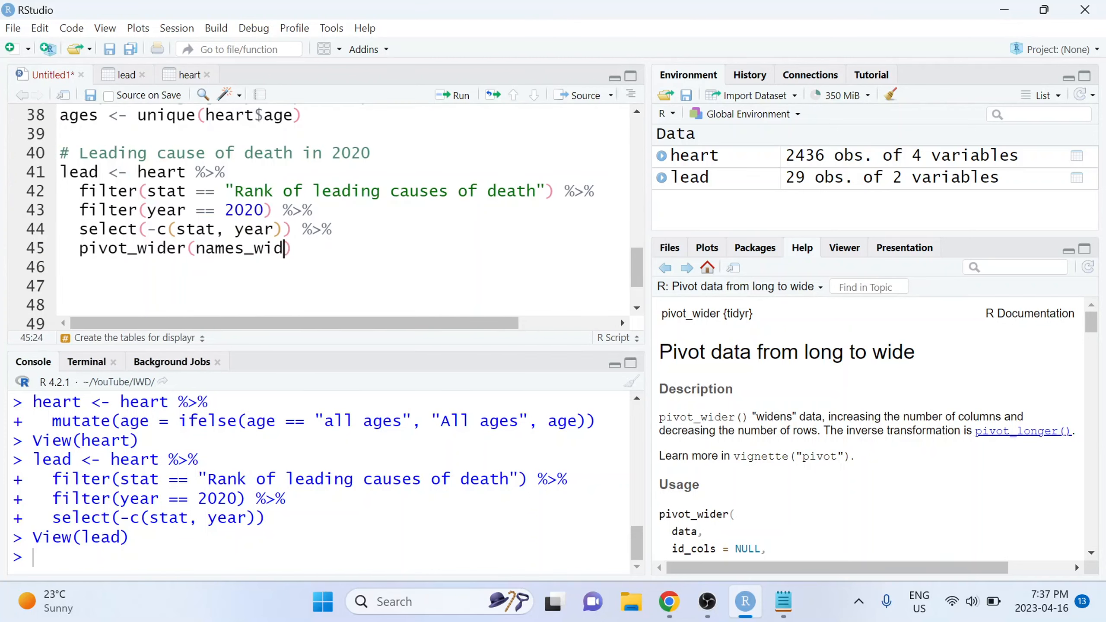
text(from = ")
key(BackSpace)
text(age,)
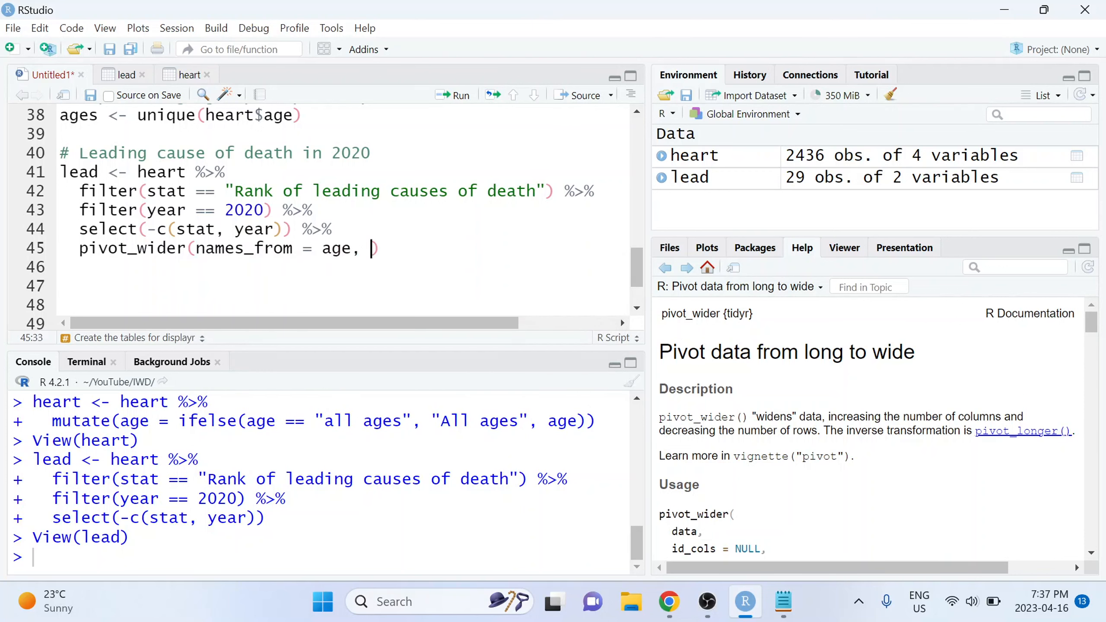
text( value)
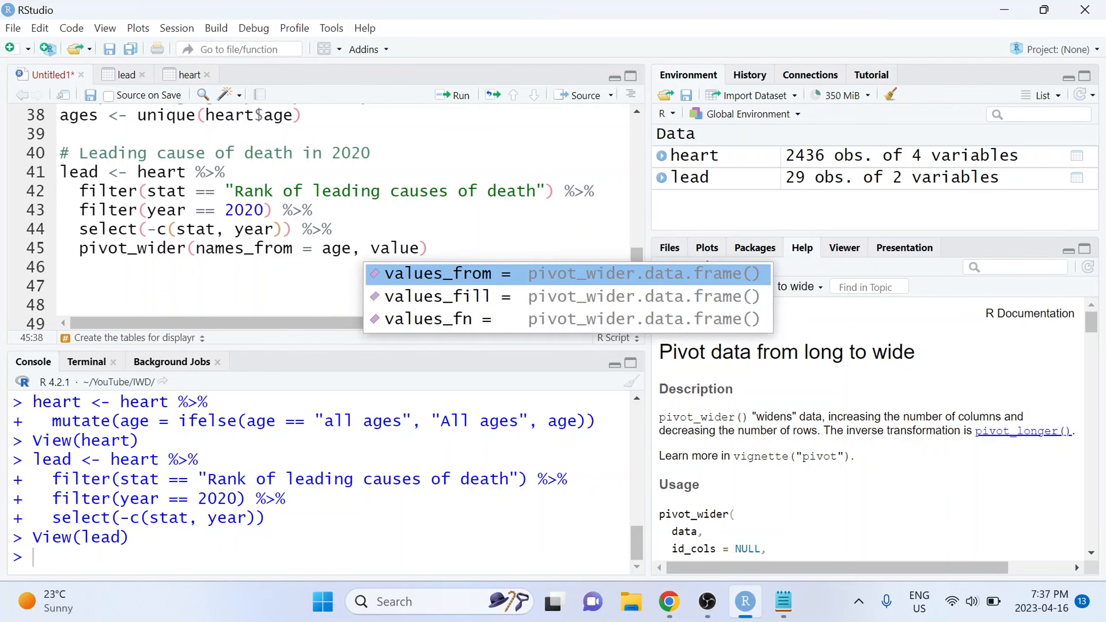
key(Tab)
text(value)
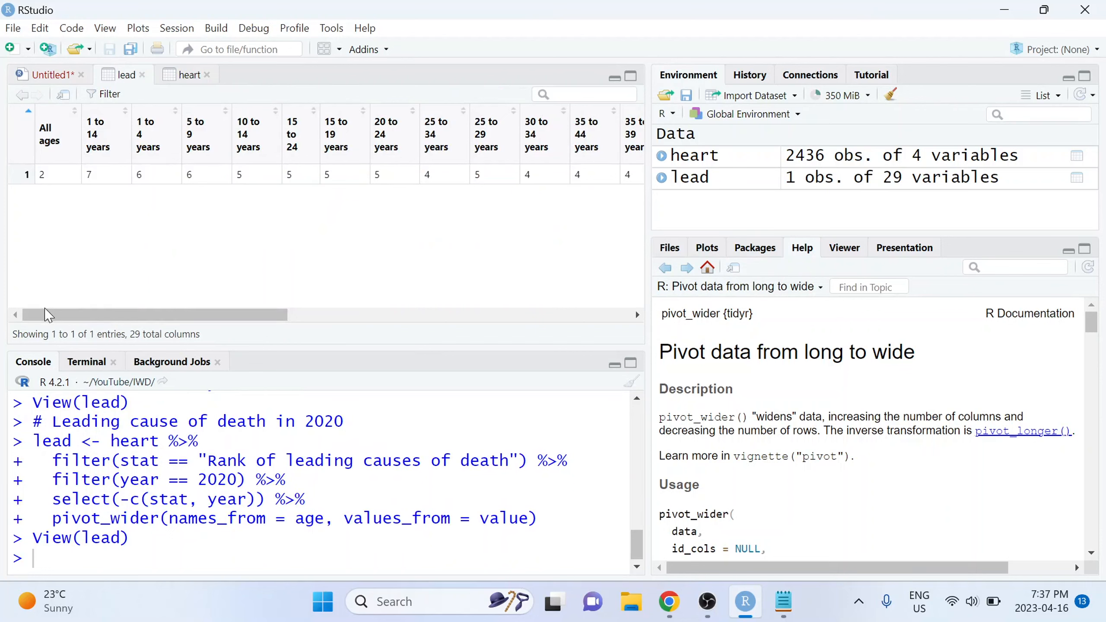
mouse_move(58, 312)
mouse_down()
mouse_move(479, 317)
mouse_move(98, 315)
mouse_up()
Step: Add the comment # Percentage of deaths in 2020 below the lead code, consulting the infographic in Chrome
click(40, 80)
scroll(323, 210, down, 1)
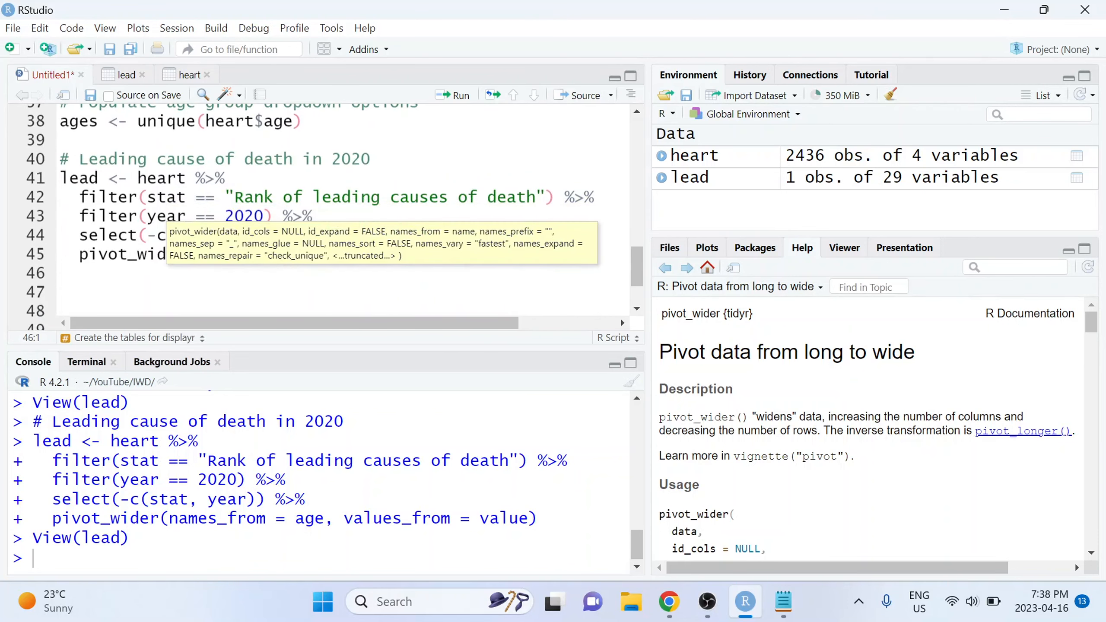
key(Return)
text(#)
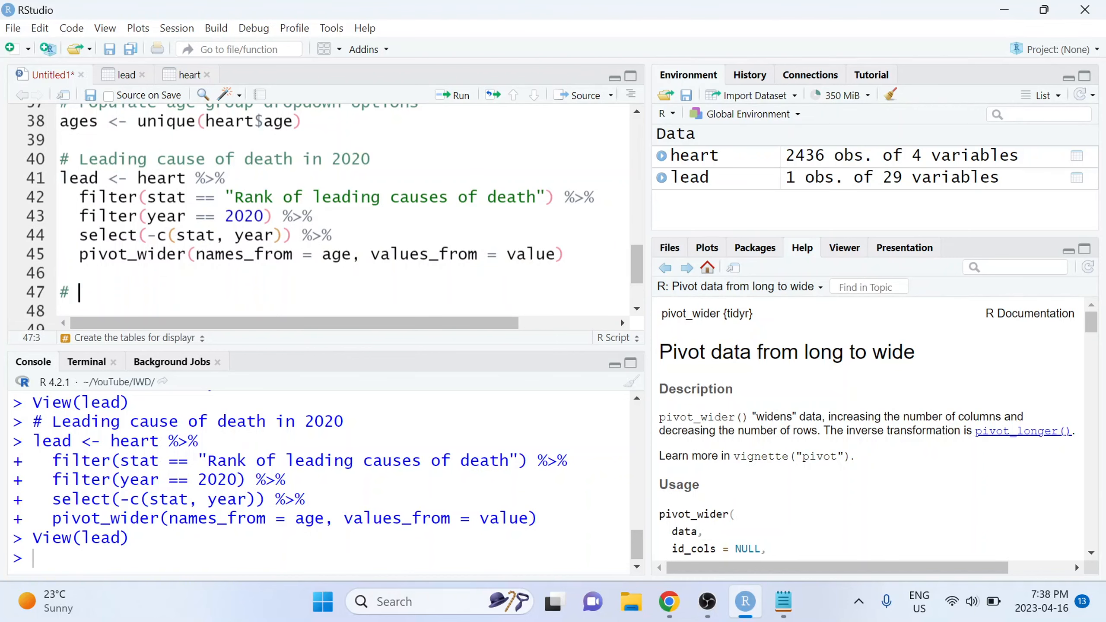
click(669, 602)
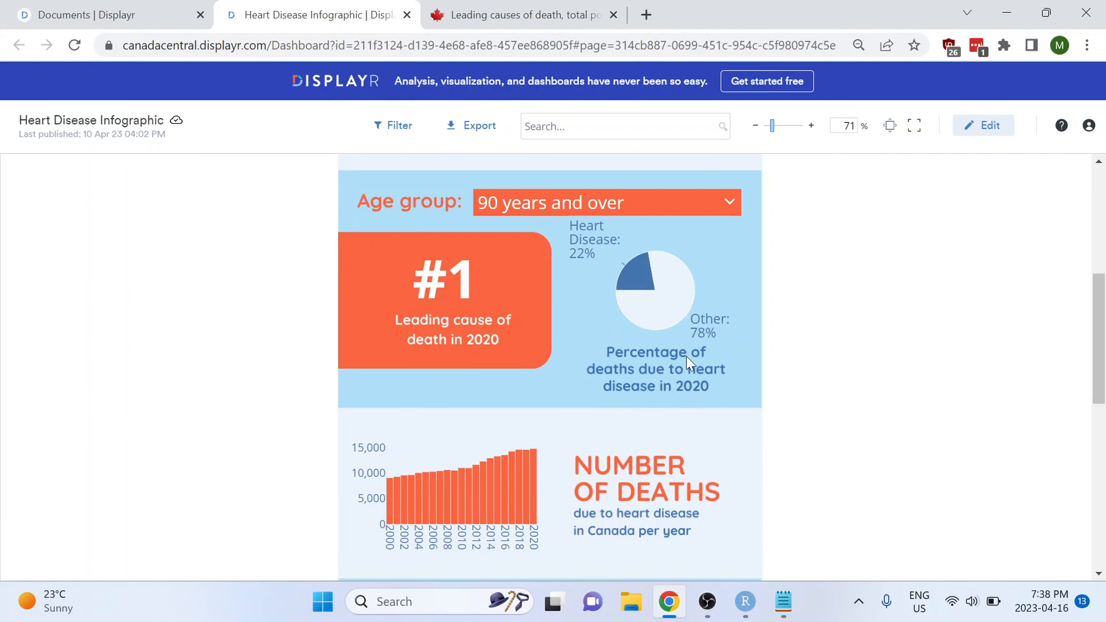
key(alt+Tab)
click(61, 178)
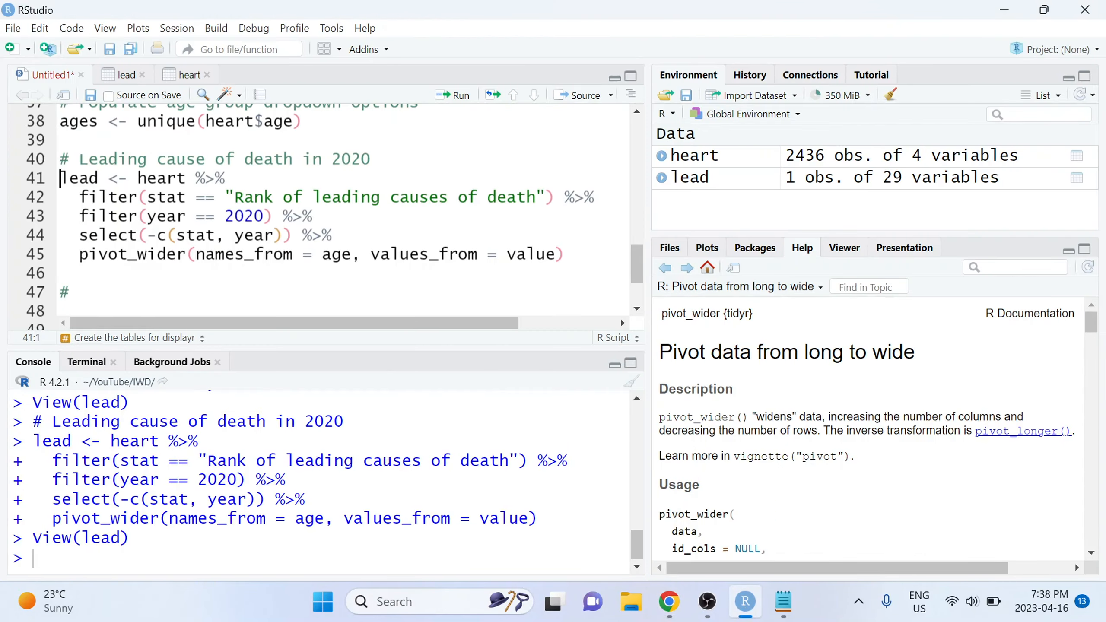
click(80, 292)
text(Percentage of deaths in 2020)
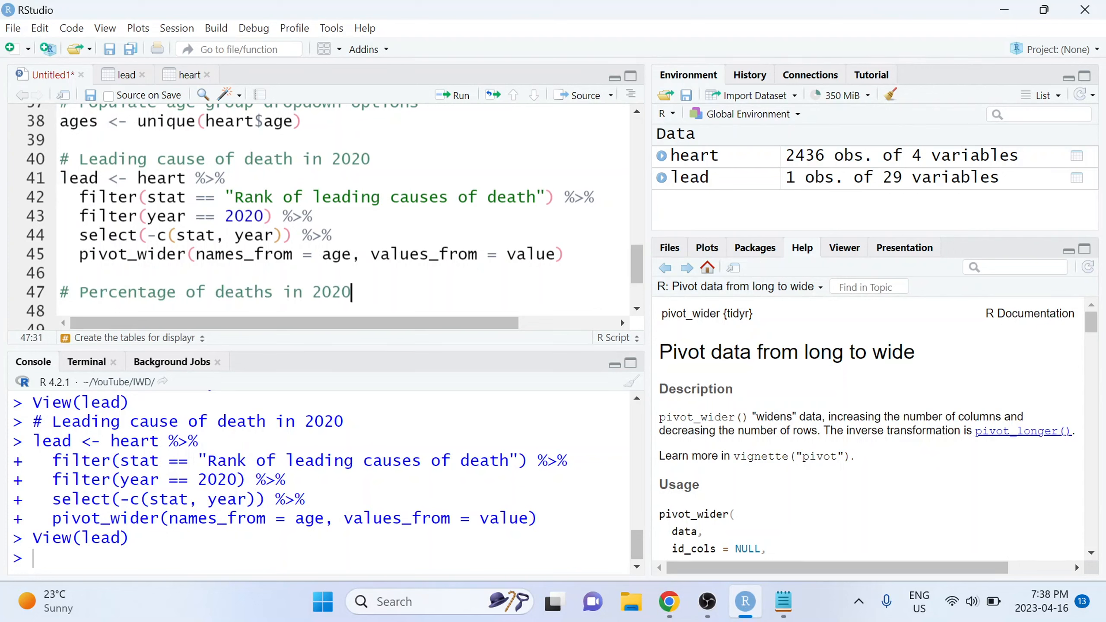
Step: Duplicate the five-line lead pipeline below the # Percentage of deaths in 2020 comment
click(61, 179)
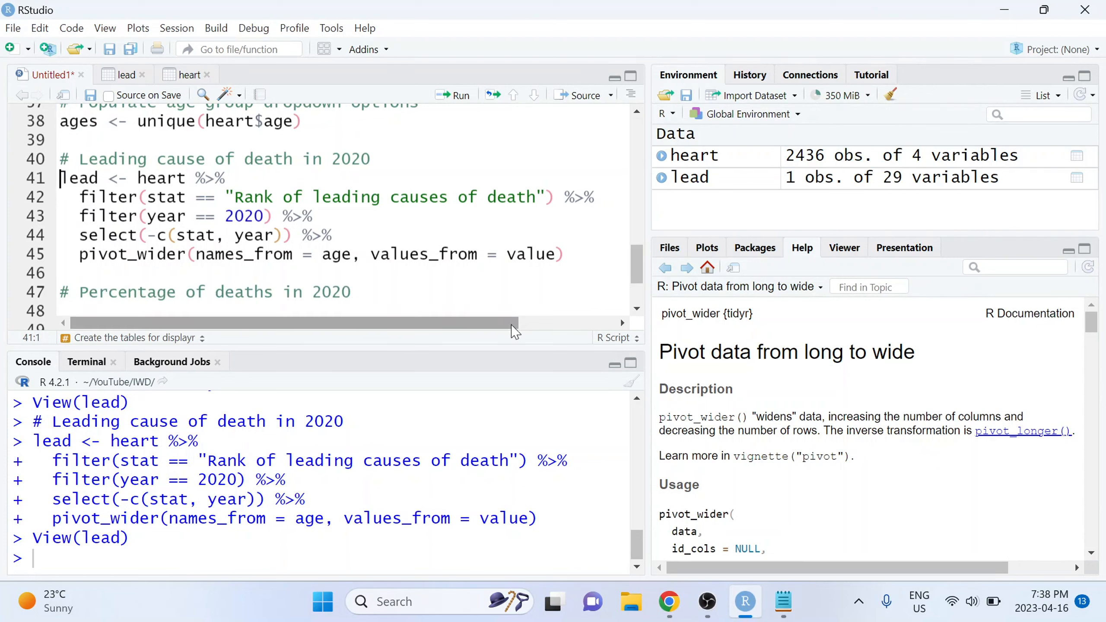
key(shift+Down)
key(shift+Down)
key(shift+Down)
key(shift+Down)
key(shift+Down)
key(ctrl+c)
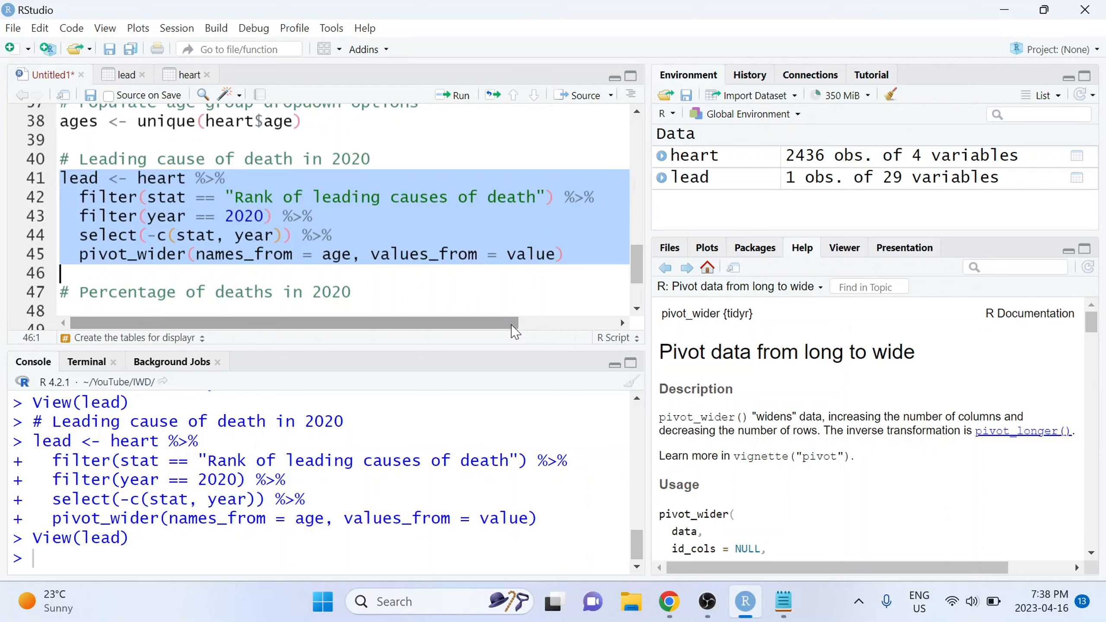
click(362, 293)
scroll(331, 213, down, 1)
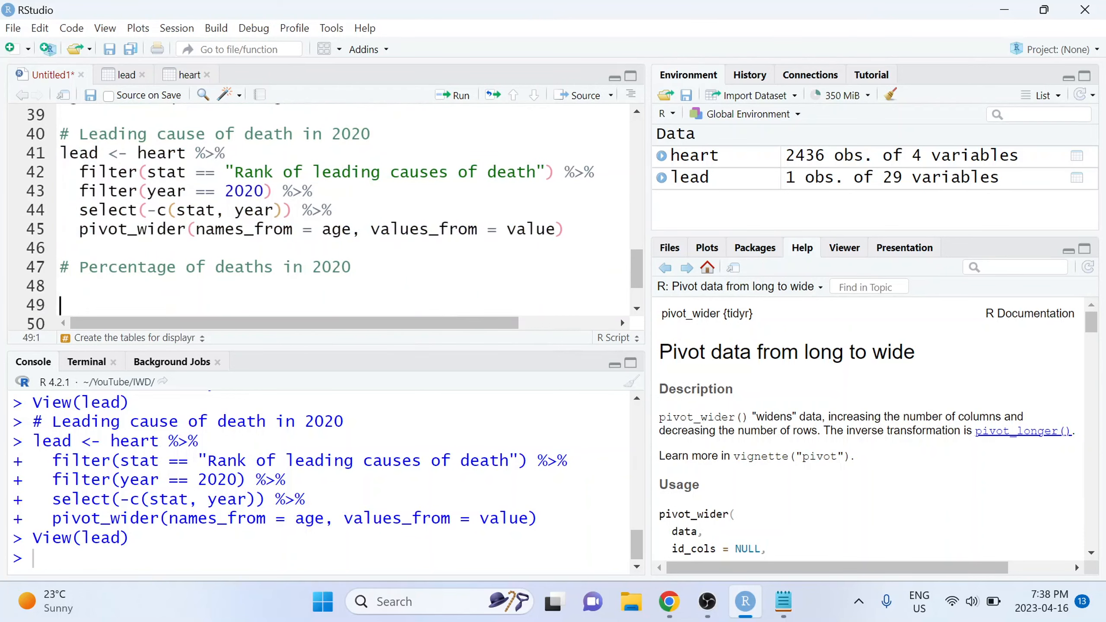
key(Return)
key(ctrl+v)
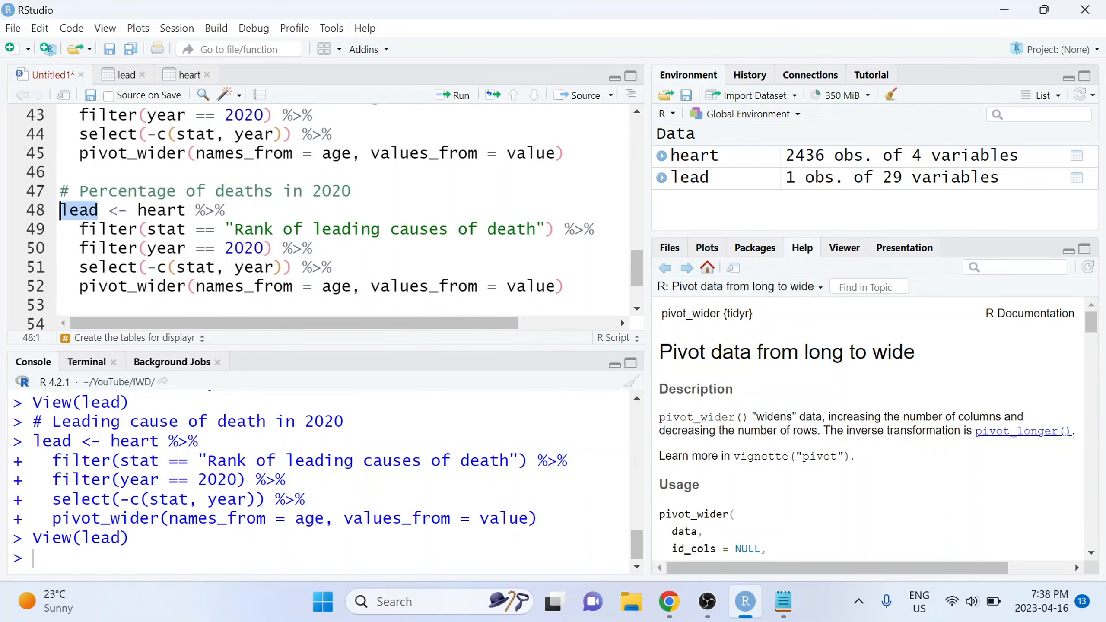
Step: Rename the variable of the duplicated pipeline to percentage_death
text(p)
text(ercen)
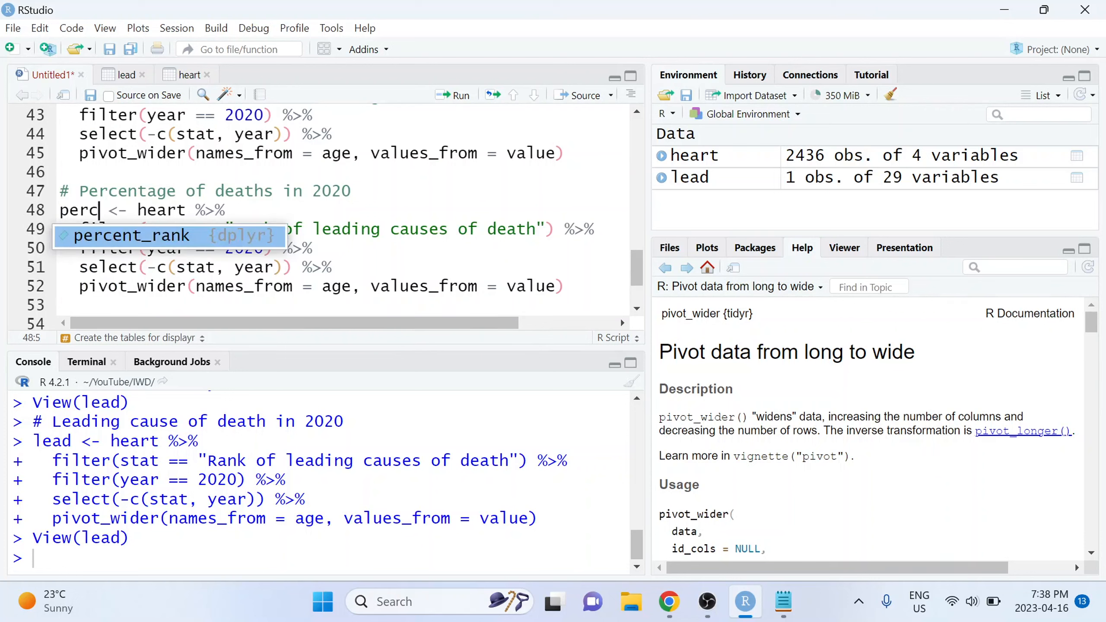
text(tage_death)
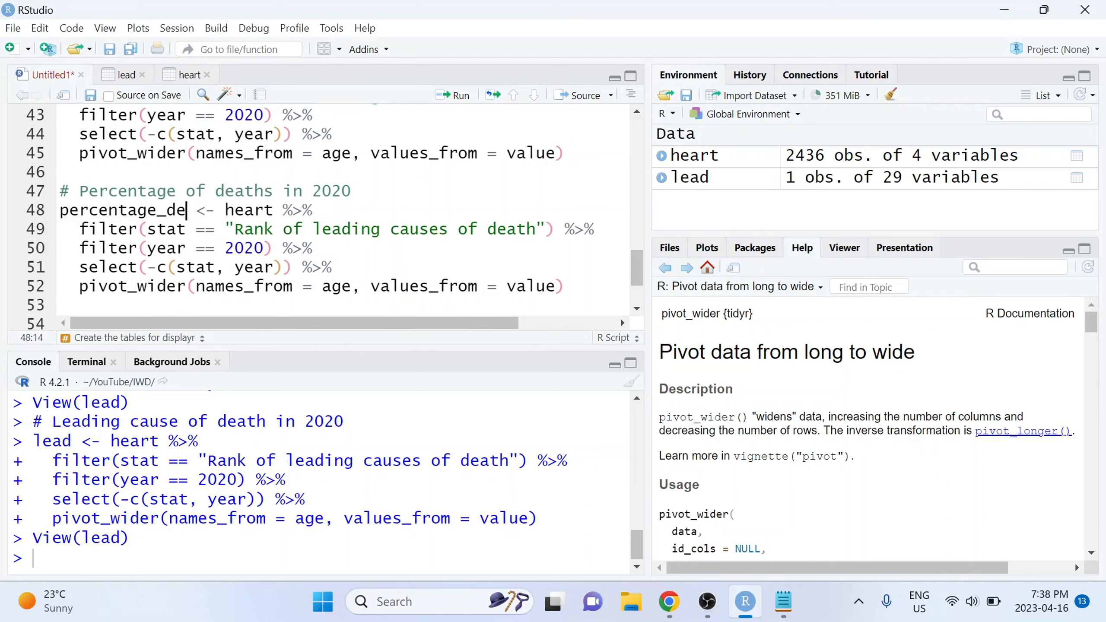
Step: Replace the stat filter value in the percentage_death pipeline with "Percentage of deaths", copied from the heart table
click(235, 248)
key(Up)
key(Left)
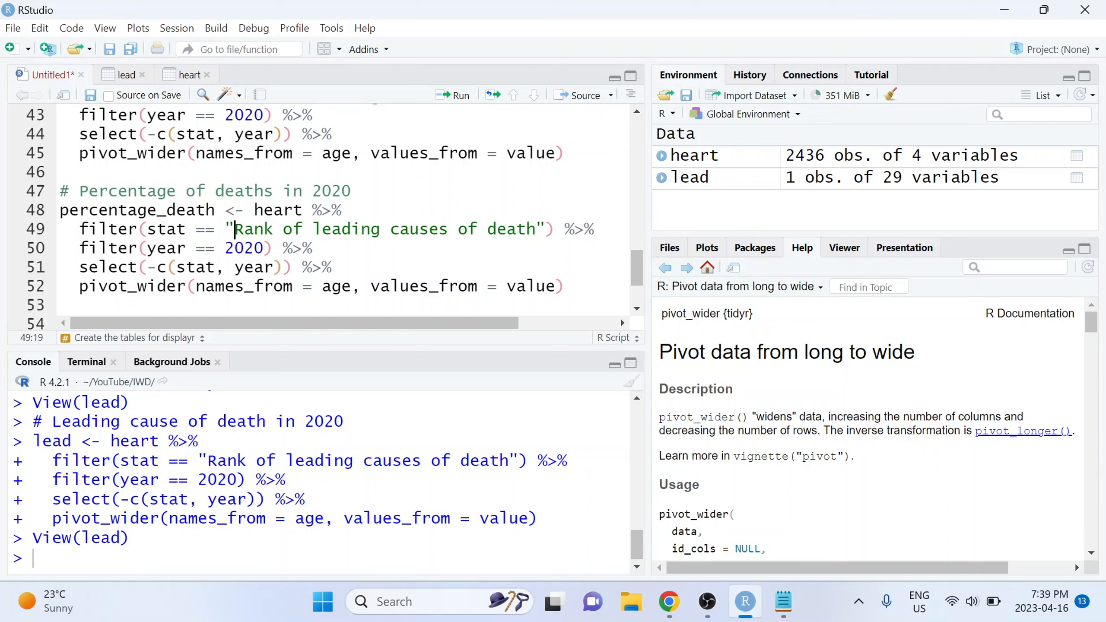
key(shift+End)
key(shift+Left)
key(shift+Left)
key(shift+Left)
key(shift+Left)
key(shift+Left)
key(shift+Left)
key(BackSpace)
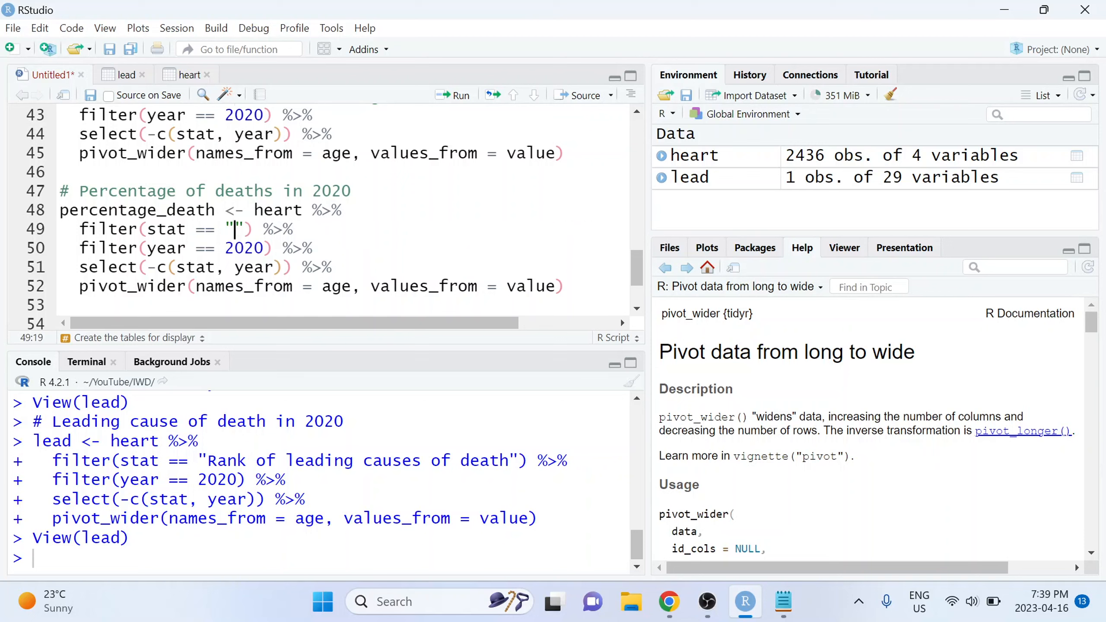
click(183, 75)
drag(265, 177, 175, 177)
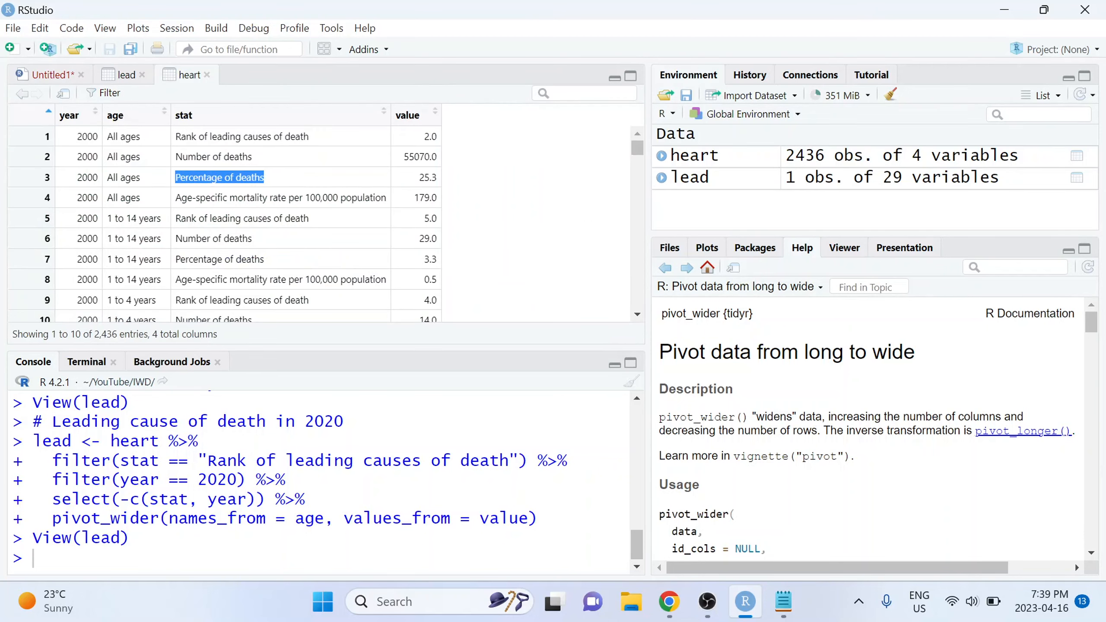
key(ctrl+c)
click(51, 74)
key(ctrl+v)
Step: Run the percentage_death code and examine its table alongside the infographic in Chrome
click(138, 210)
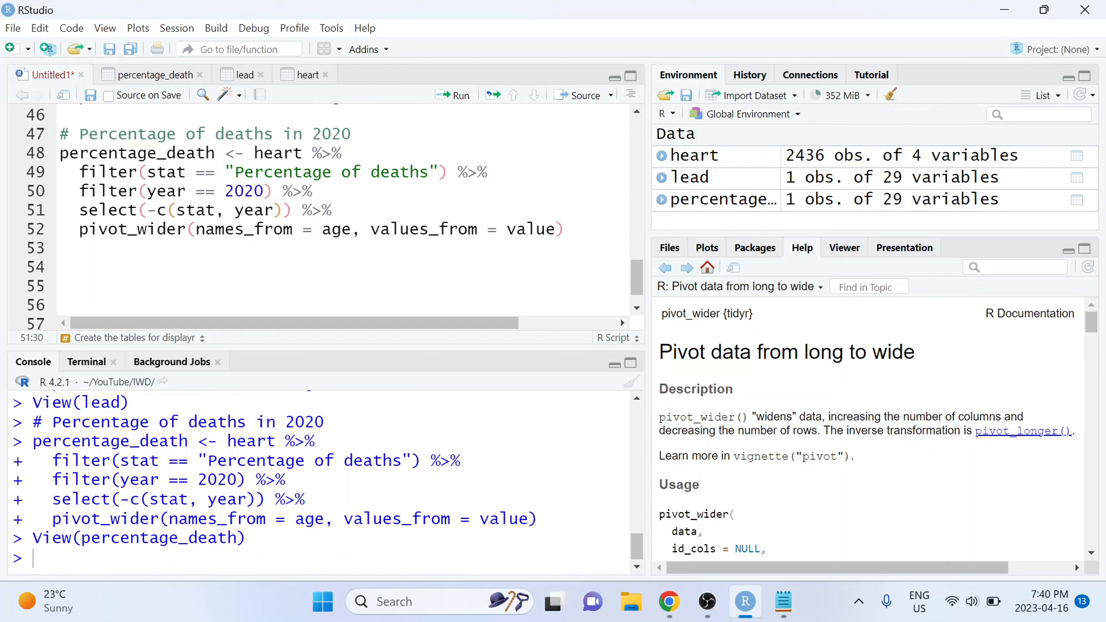
click(566, 230)
click(146, 76)
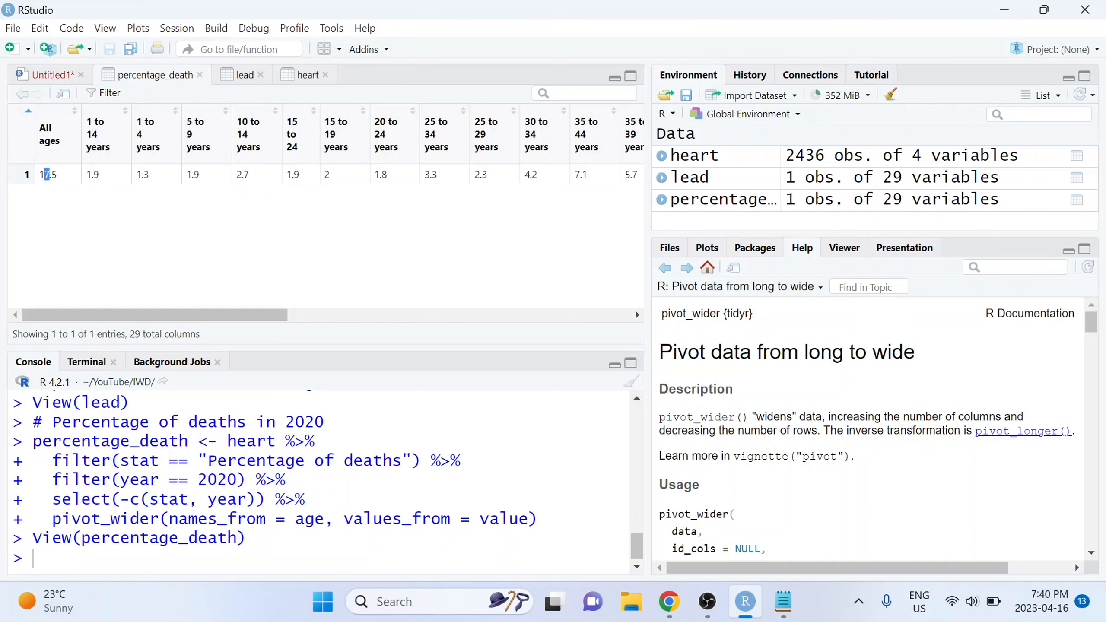
drag(49, 175, 173, 184)
click(135, 177)
click(670, 602)
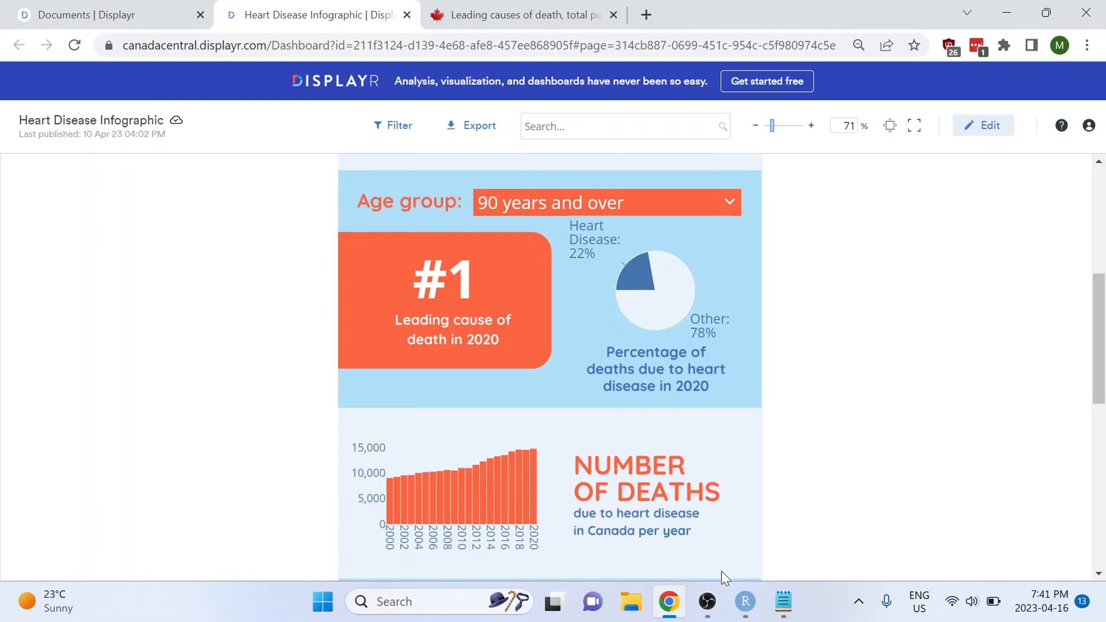
Step: Switch to RStudio and, below the percentage_death pipeline, reassign percentage_death from itself piped into an empty add_row() call
click(746, 602)
text(per)
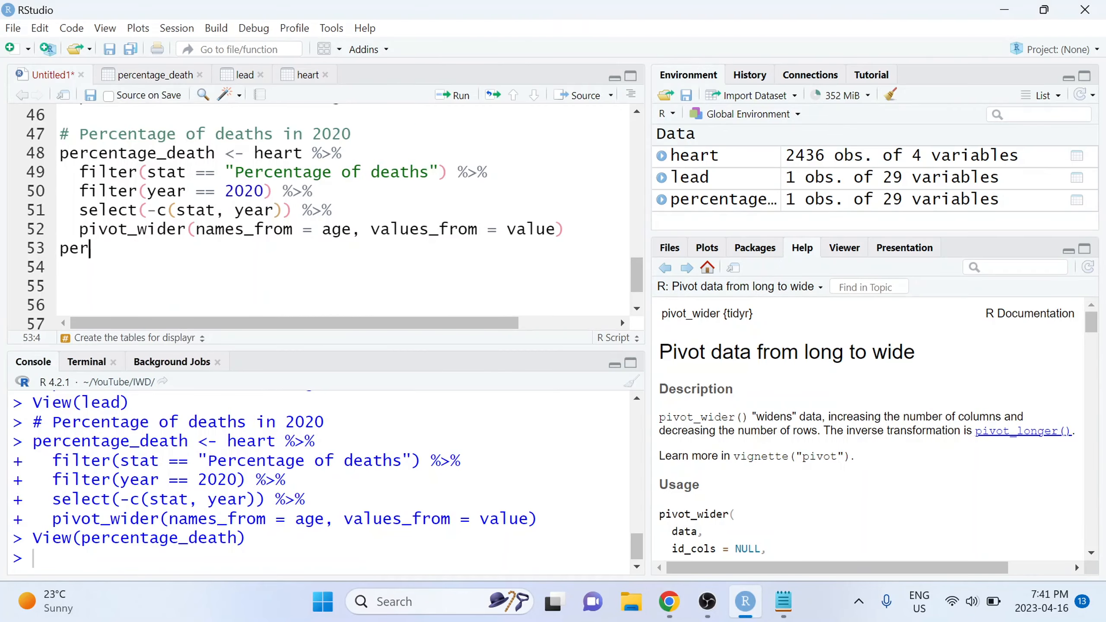
text(centage_d)
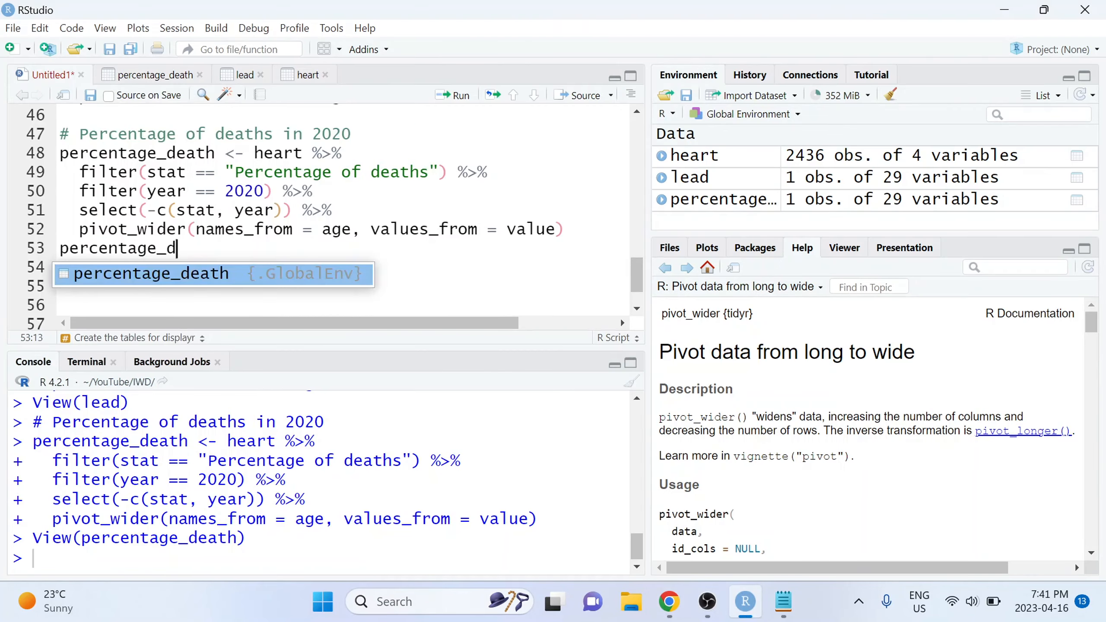
key(Tab)
key(alt+minus)
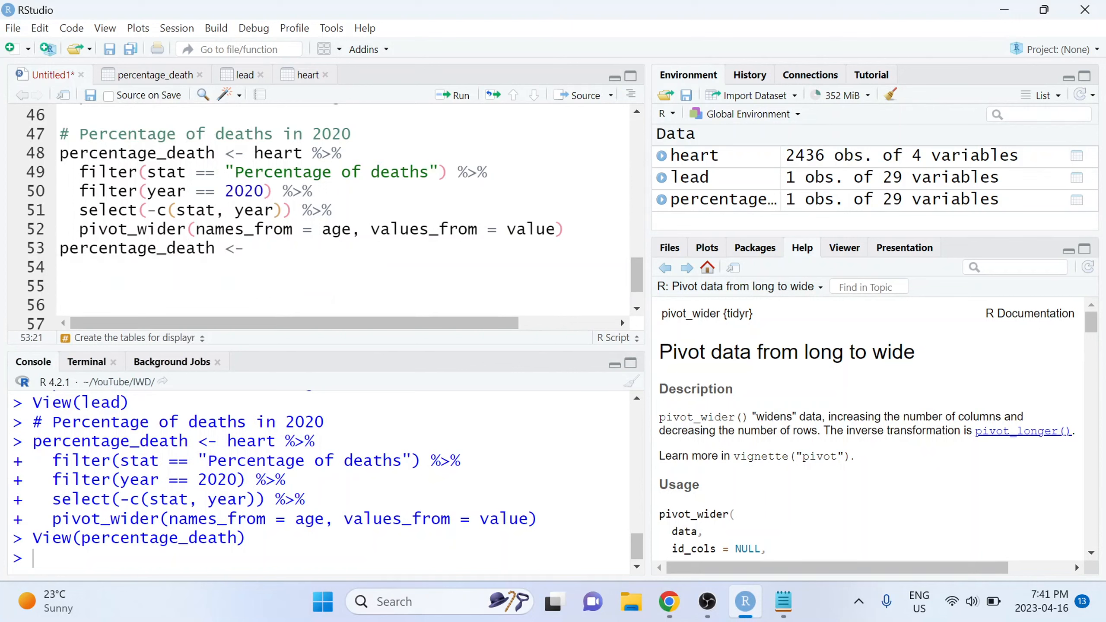
text(r)
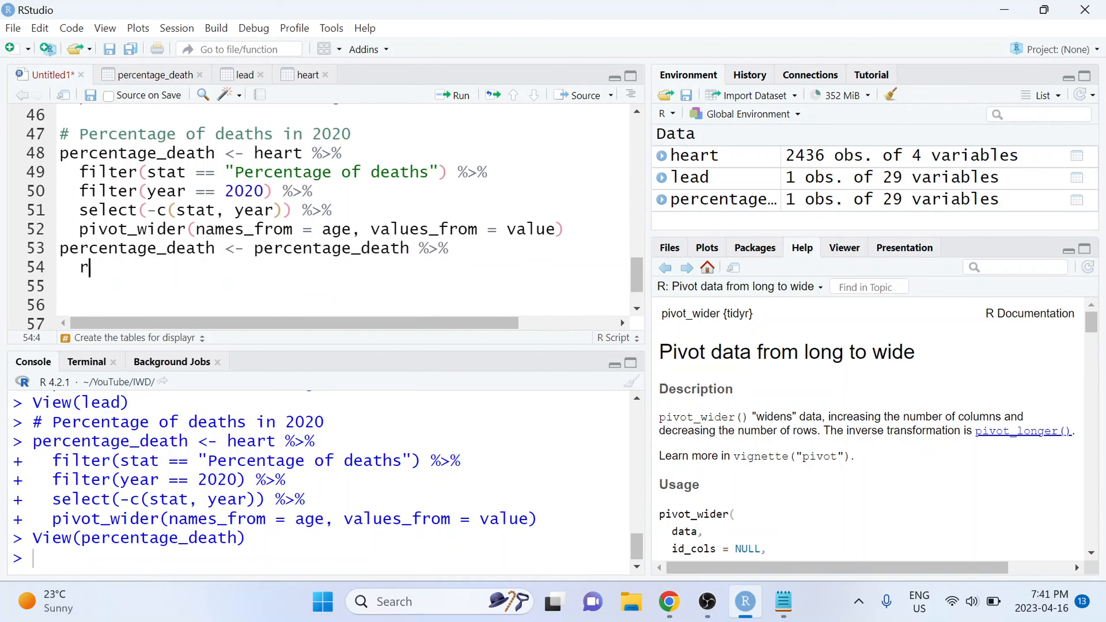
key(BackSpace)
text(add_t)
text(o)
key(BackSpace)
key(BackSpace)
text(row()
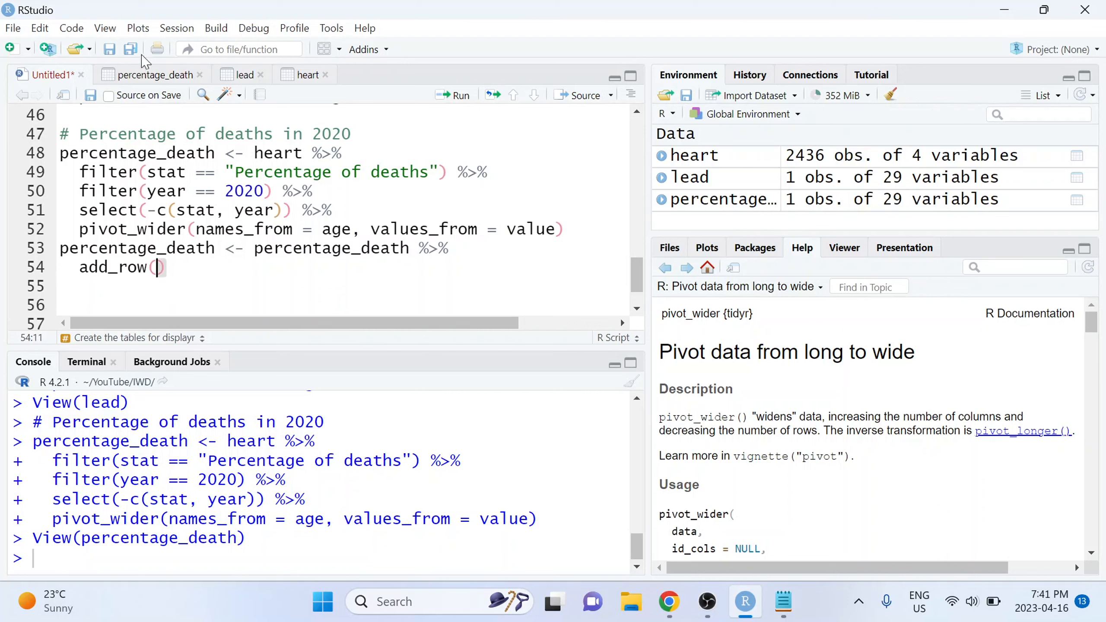
Step: Complete the add_row call with 100 - percentage_death[1, ], run it, and check the percentage_death table
click(116, 74)
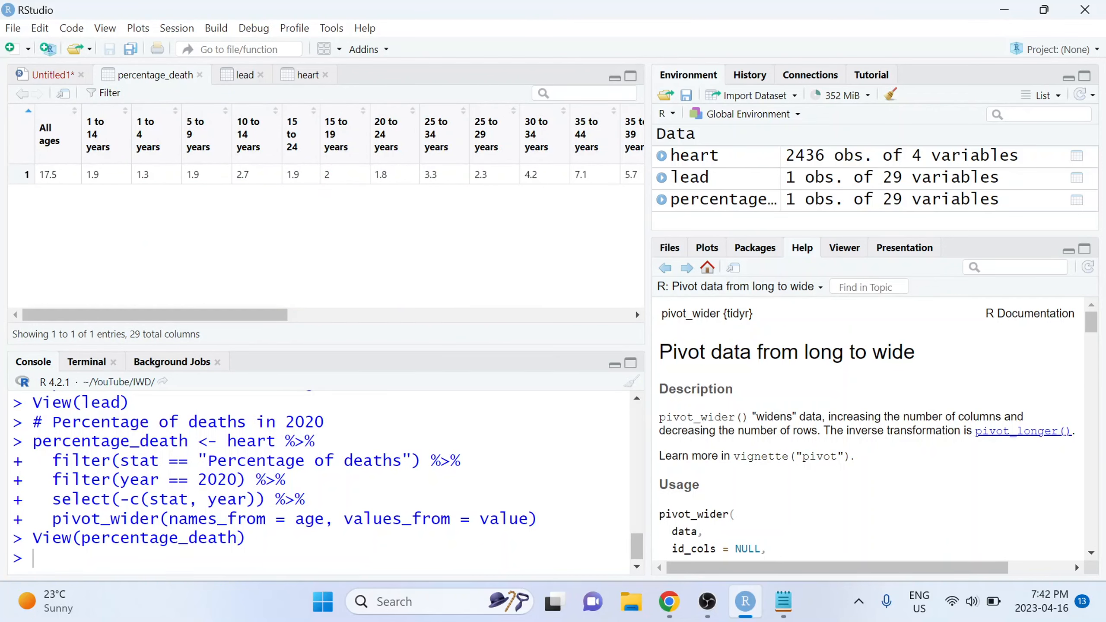
scroll(586, 195, right, 10)
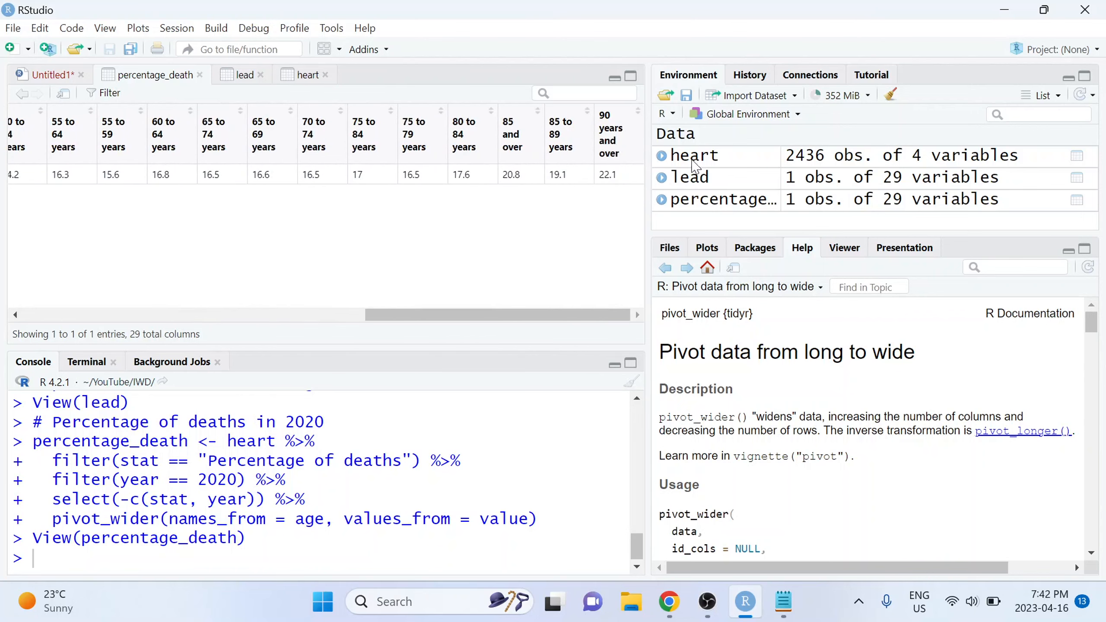
drag(627, 158, 620, 188)
drag(445, 314, 68, 284)
text(100 - )
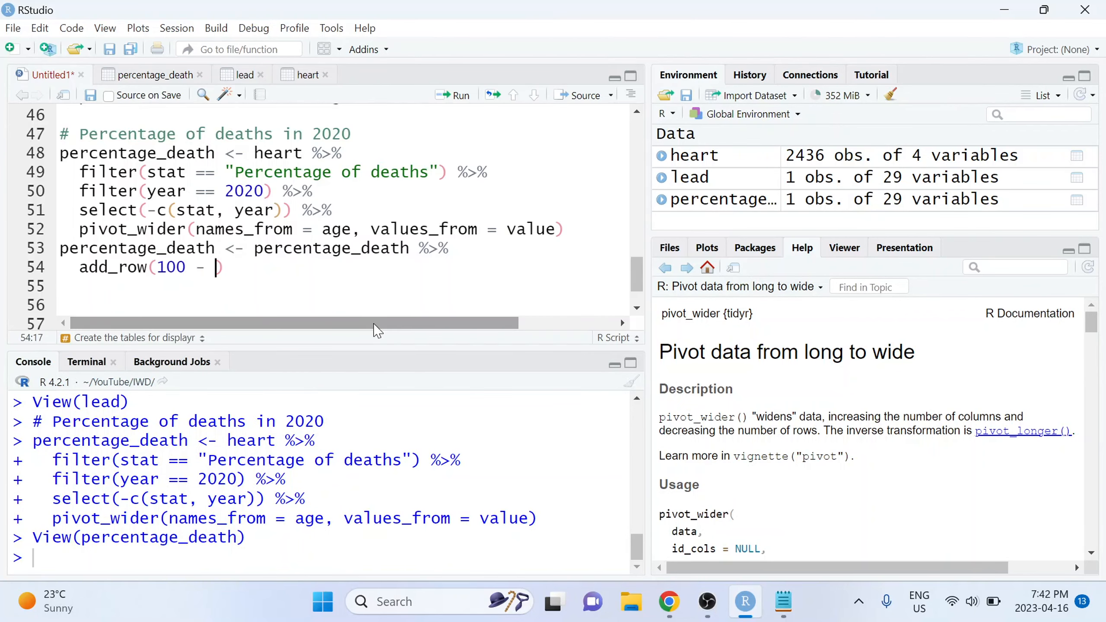
text(percentage_dea)
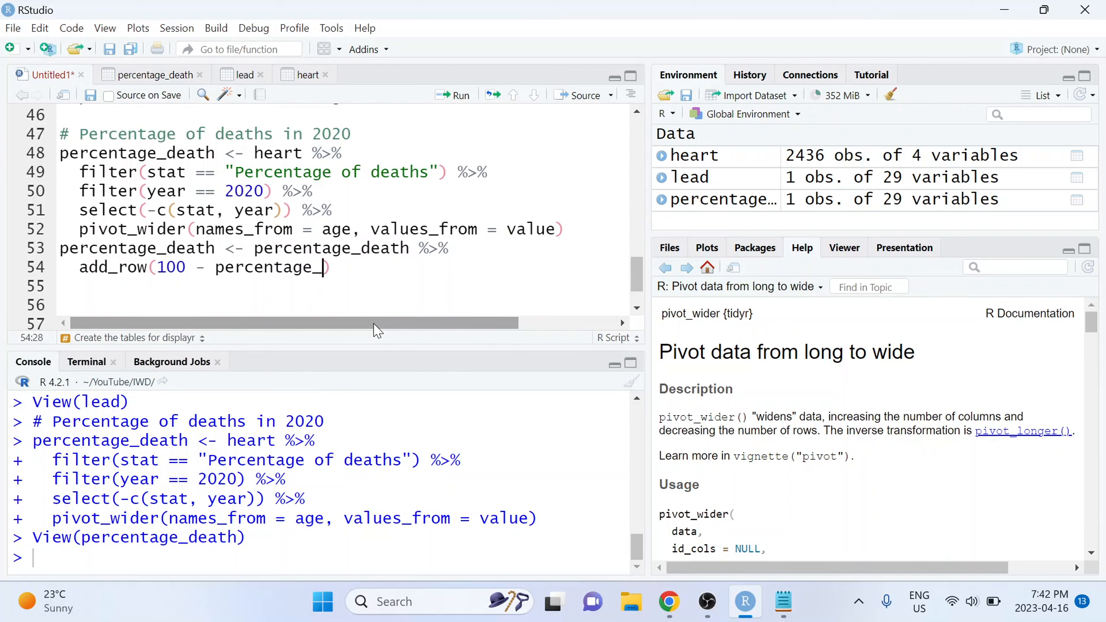
text(th[1,)
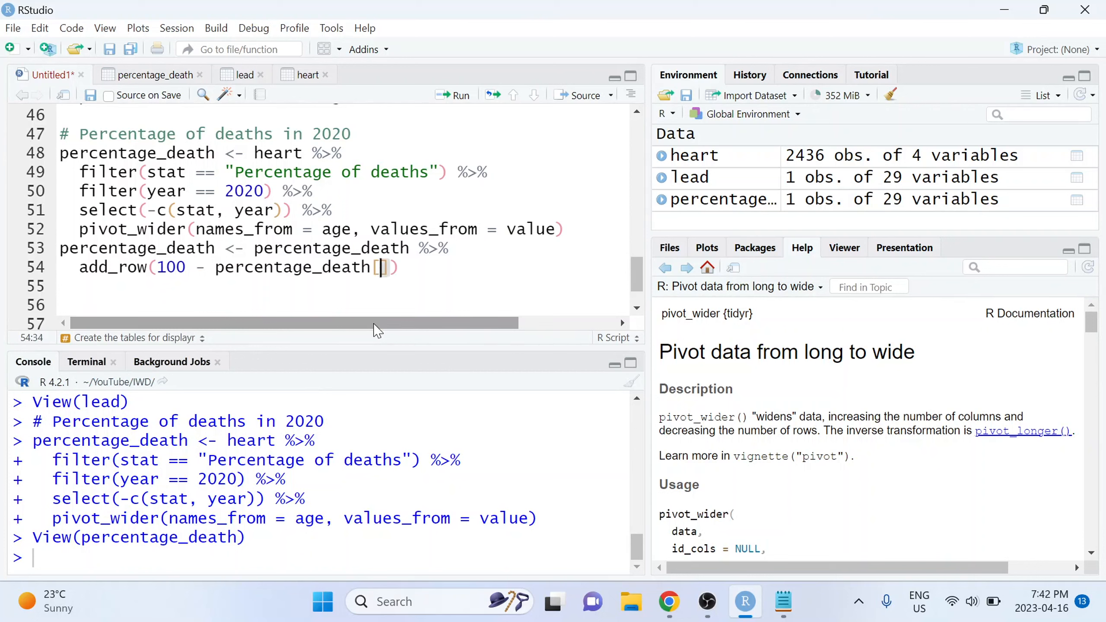
key(ctrl+Return)
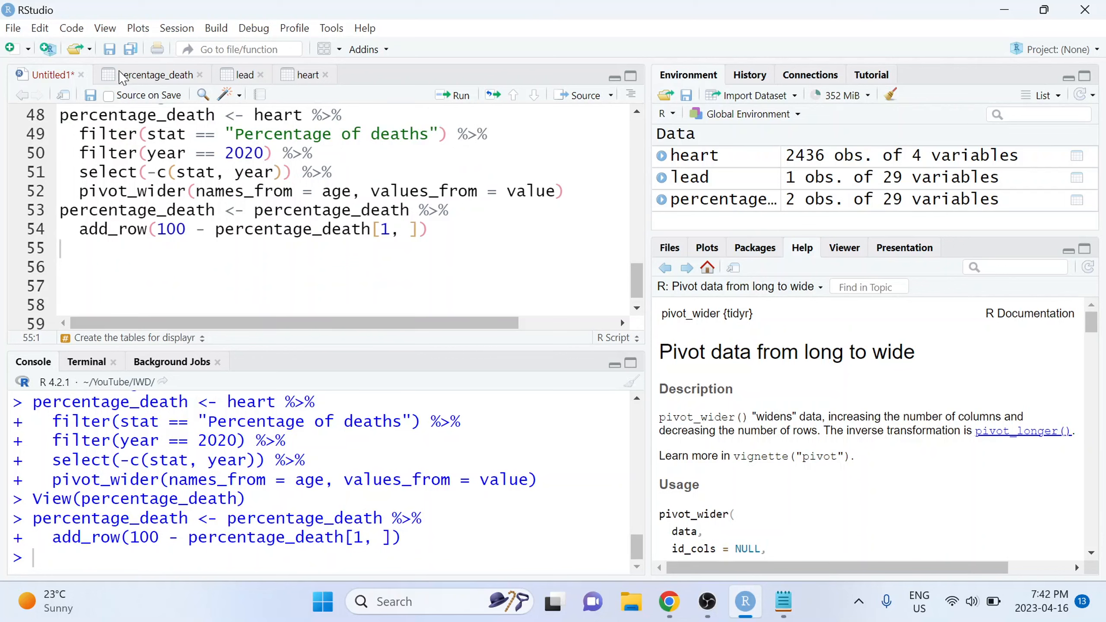
click(148, 75)
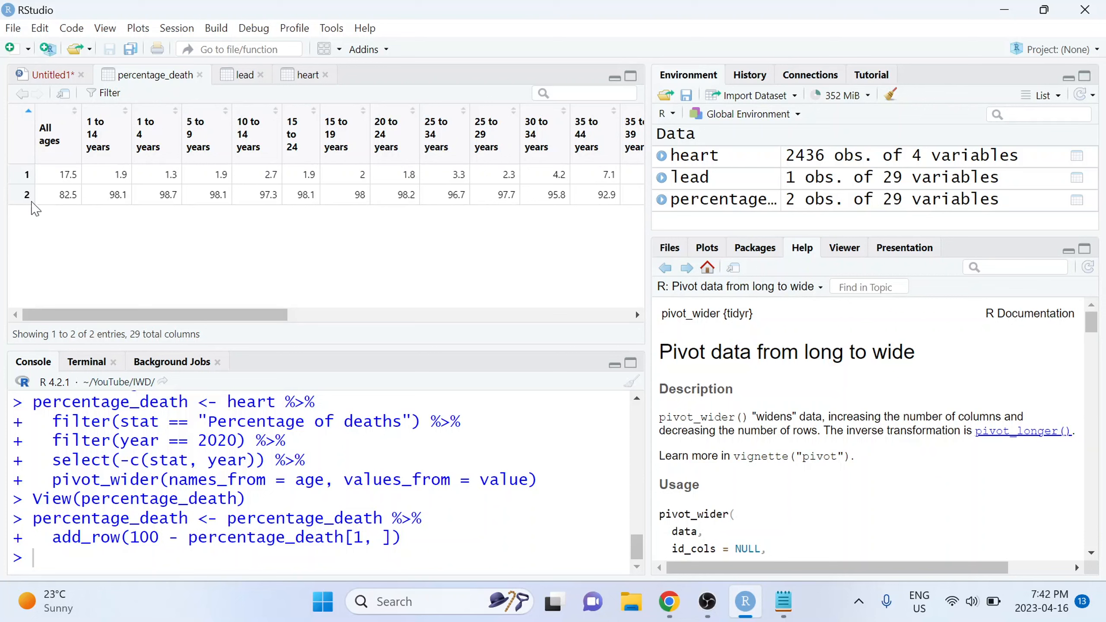
Step: Below the add_row line, begin assigning a character vector to row.names(percentage_death) using c()
click(46, 76)
text(row.nm)
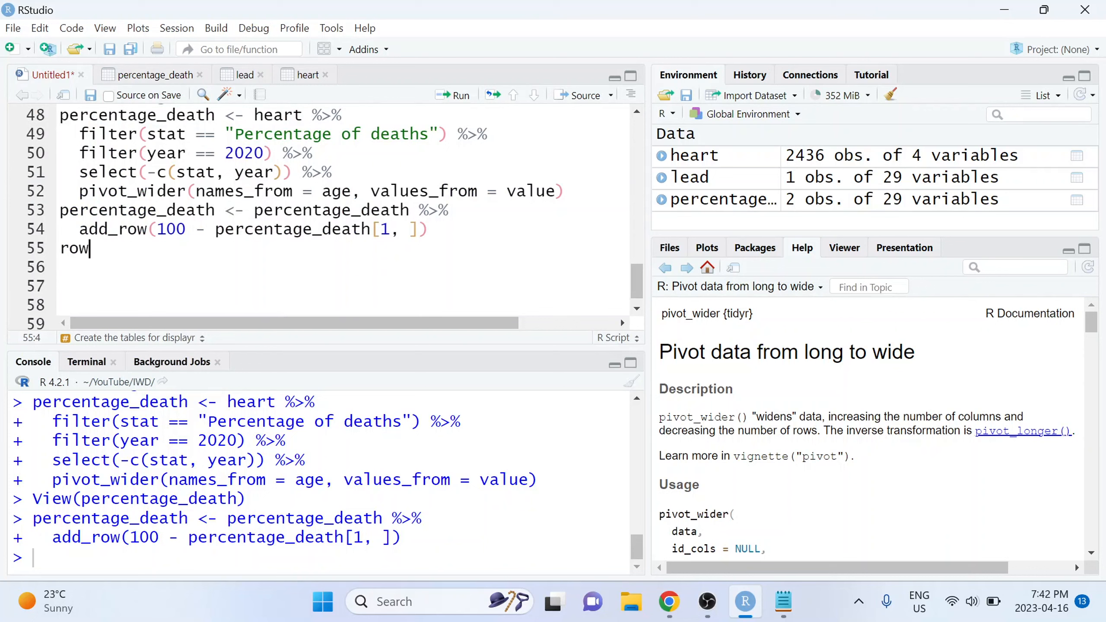
key(BackSpace)
text(ames(perce)
text(ntage)
key(BackSpace)
key(BackSpace)
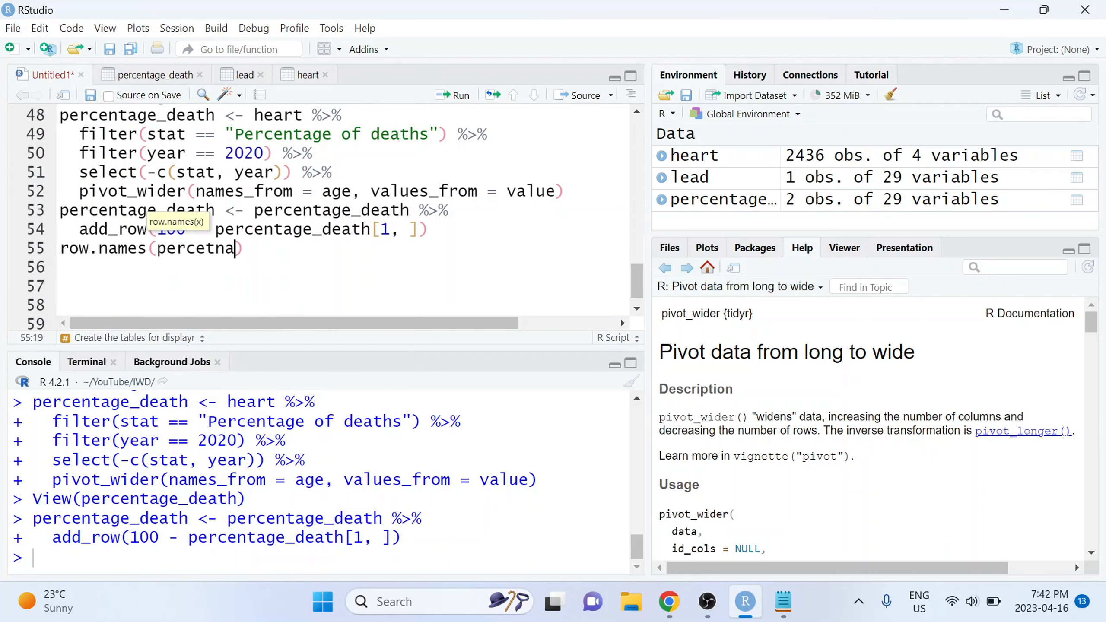
key(BackSpace)
key(BackSpace)
key(BackSpace)
text(ntage_de)
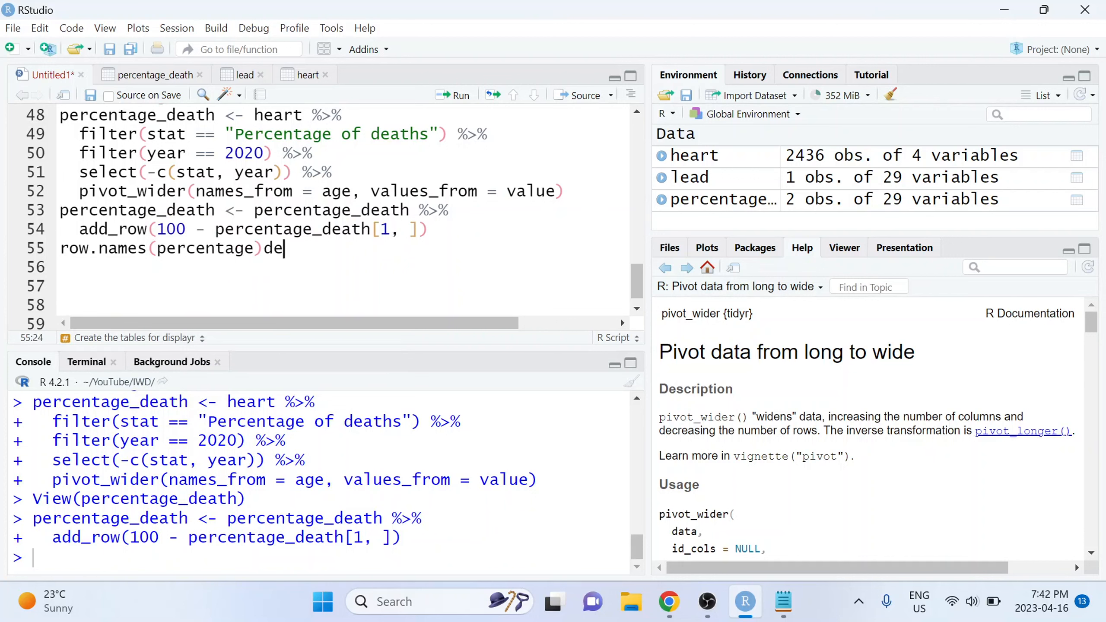
key(BackSpace)
key(BackSpace)
key(BackSpace)
text(_death) <- c(")
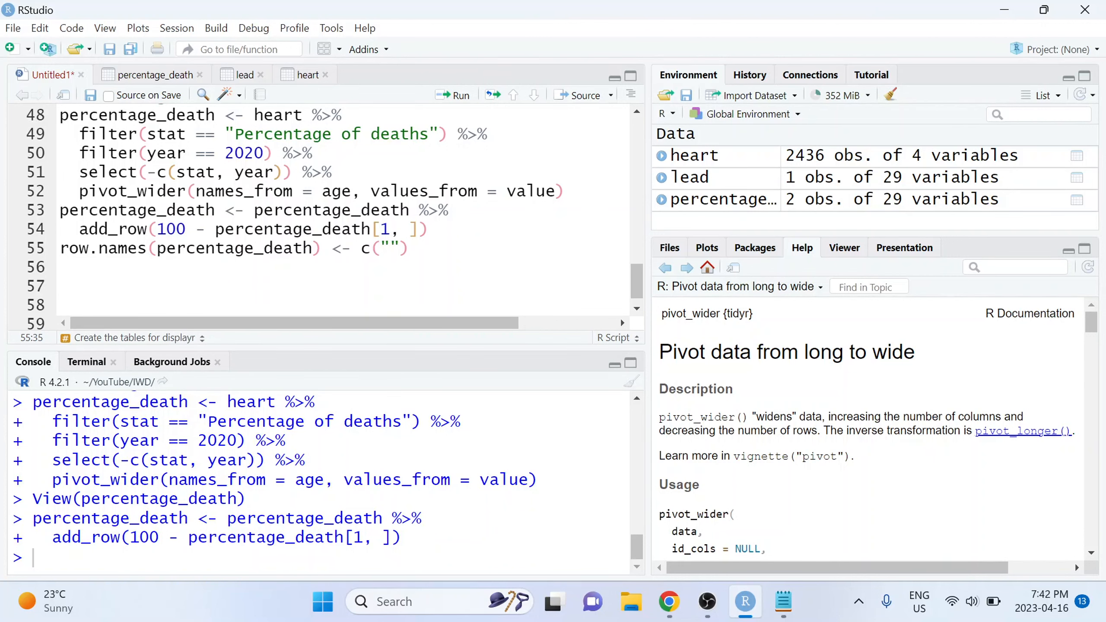
Step: Enter "Heart Disease" and "Other" as the row names of percentage_death and run the assignment
text(Heart )
text(Disease")
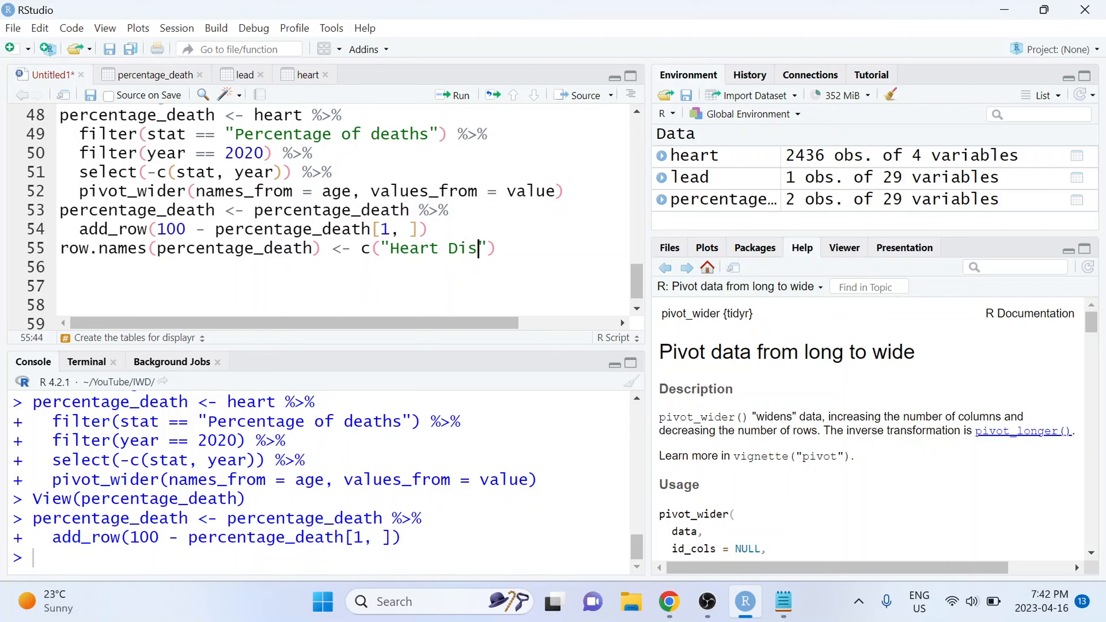
text(,)
key(Return)
text("Other")
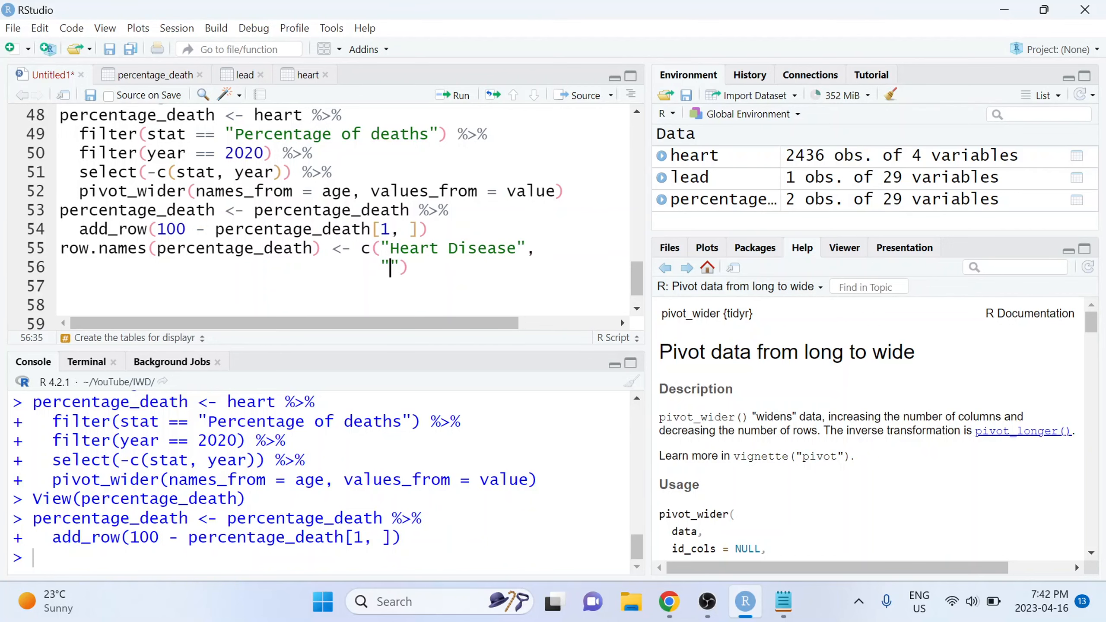
key(ctrl+Return)
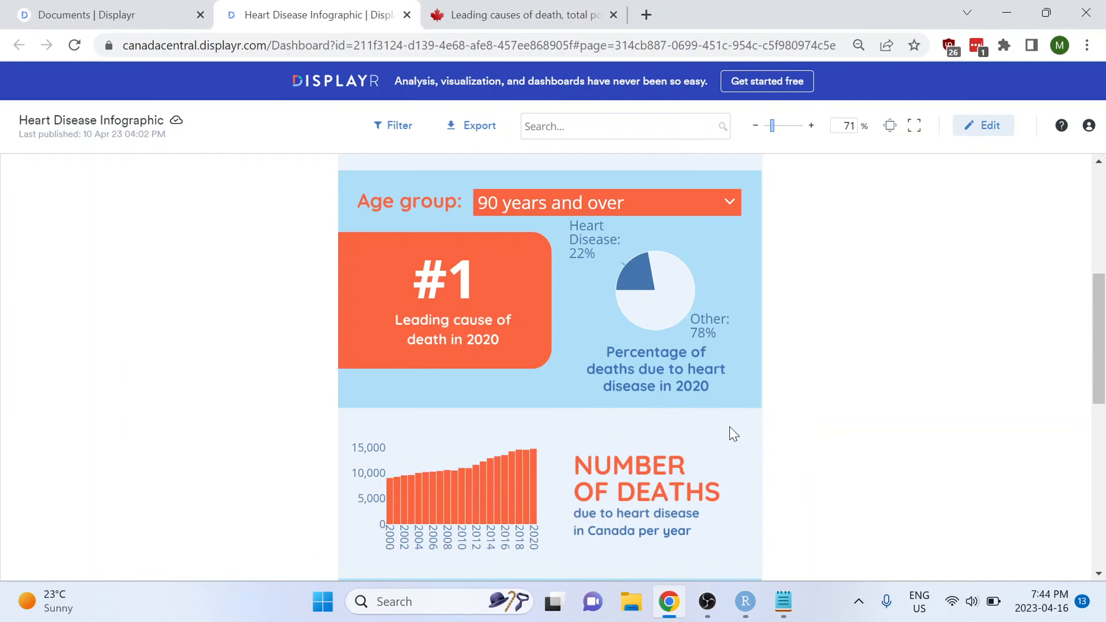
Step: Start a num_death pipeline from heart below the # Number of deaths bar chart comment
scroll(731, 433, down, 2)
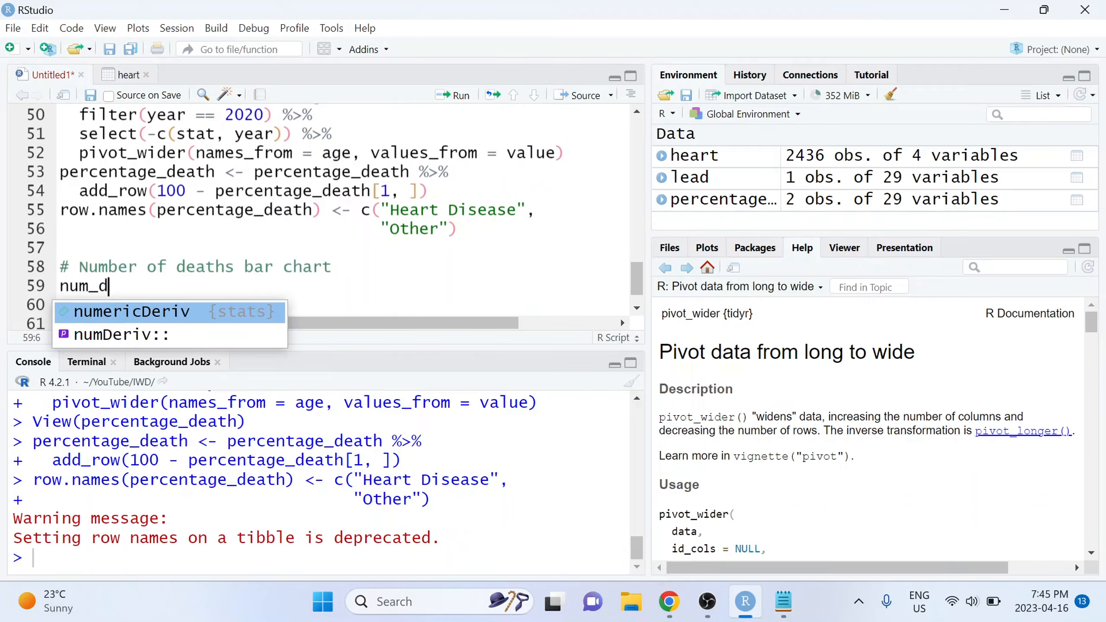
text(eath )
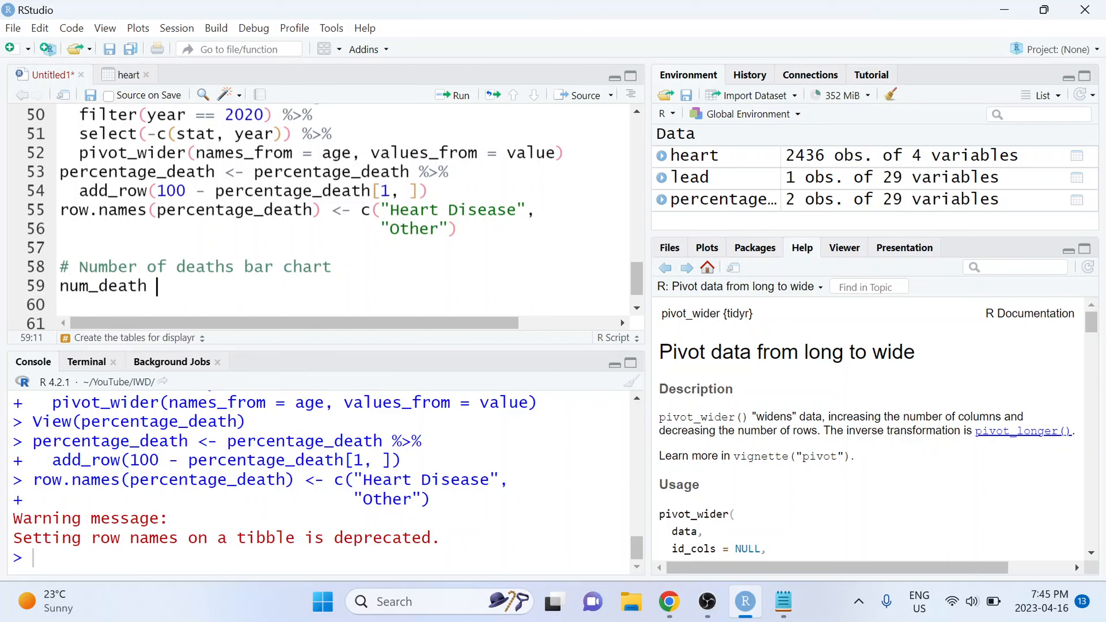
text(<- heart %>%)
key(Return)
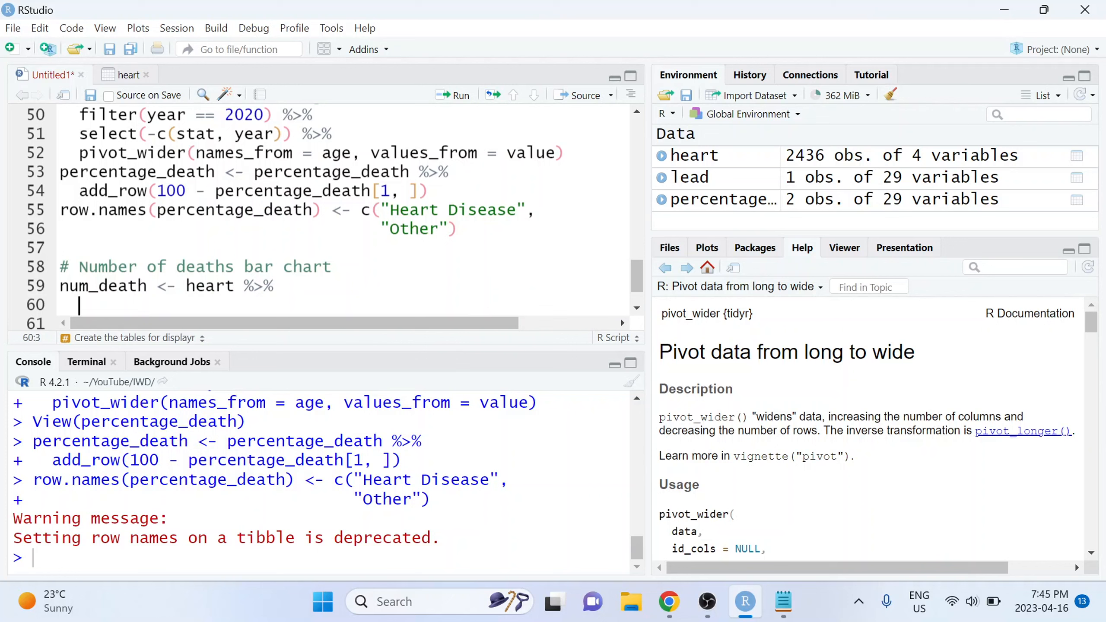
Step: Add a filter to the num_death pipeline for stat == "Number of deaths", followed by another pipe
scroll(340, 209, down, 1)
text(filter()
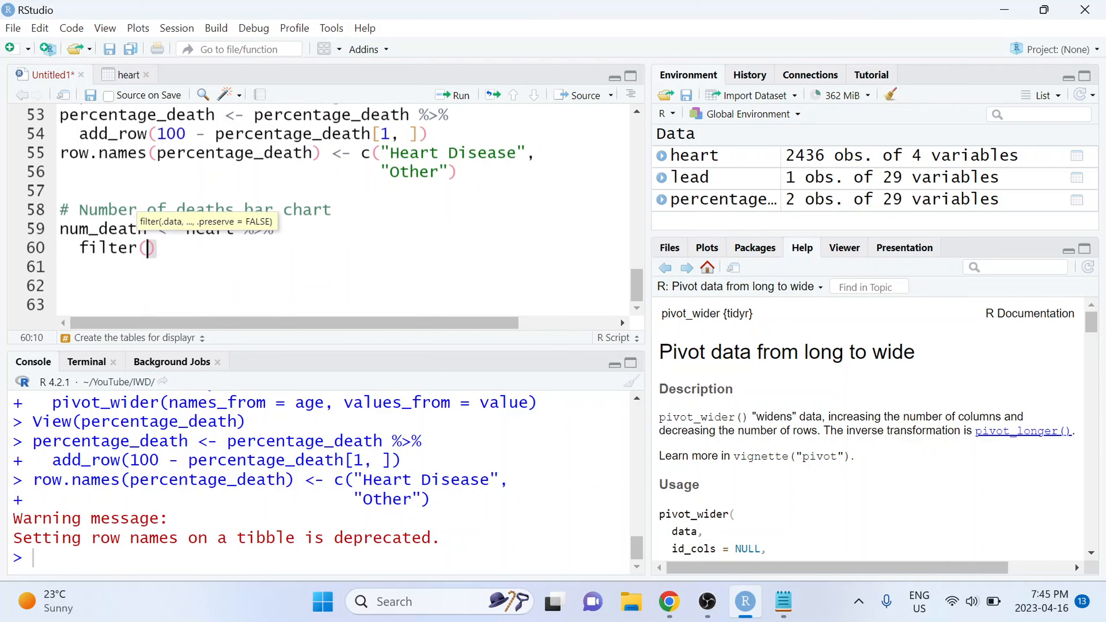
text(stat )
text(== ")
text(Numb)
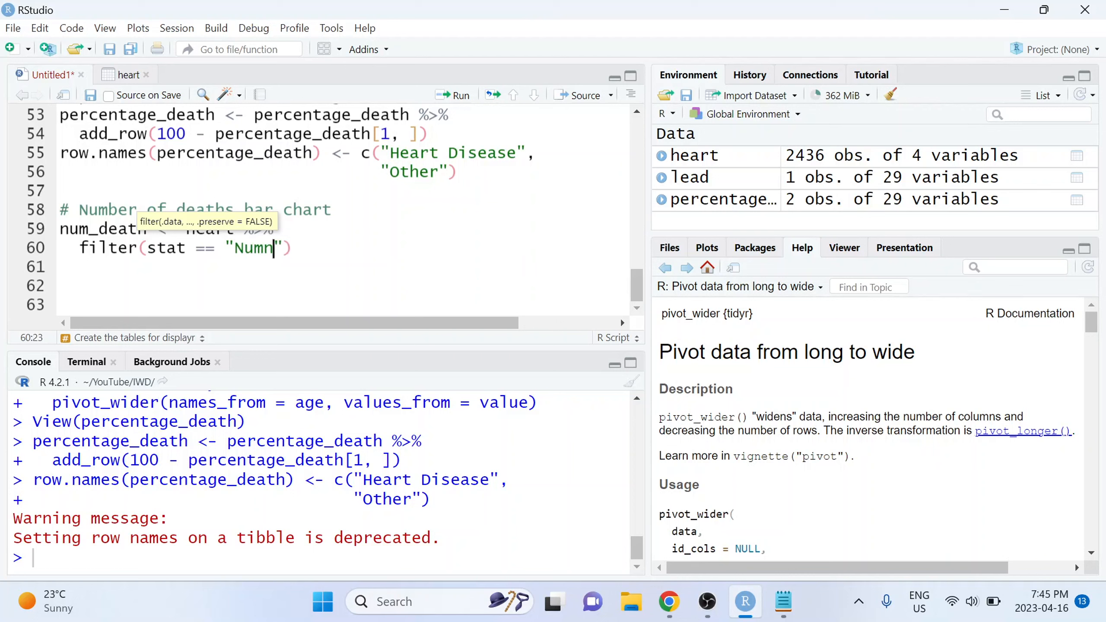
text(er of deaths"))
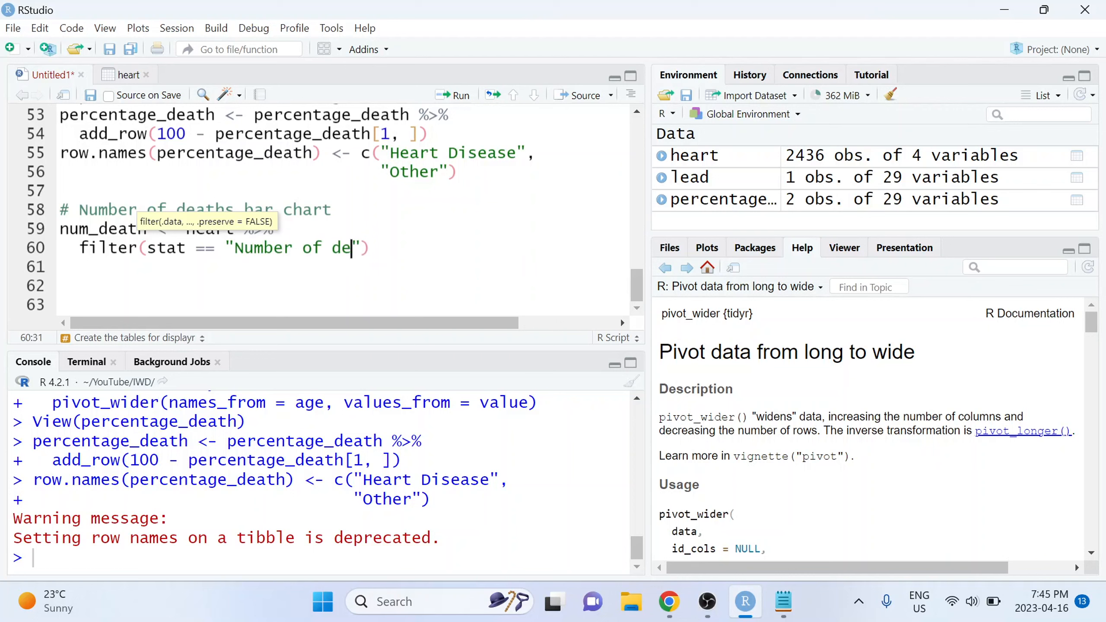
text( %>%)
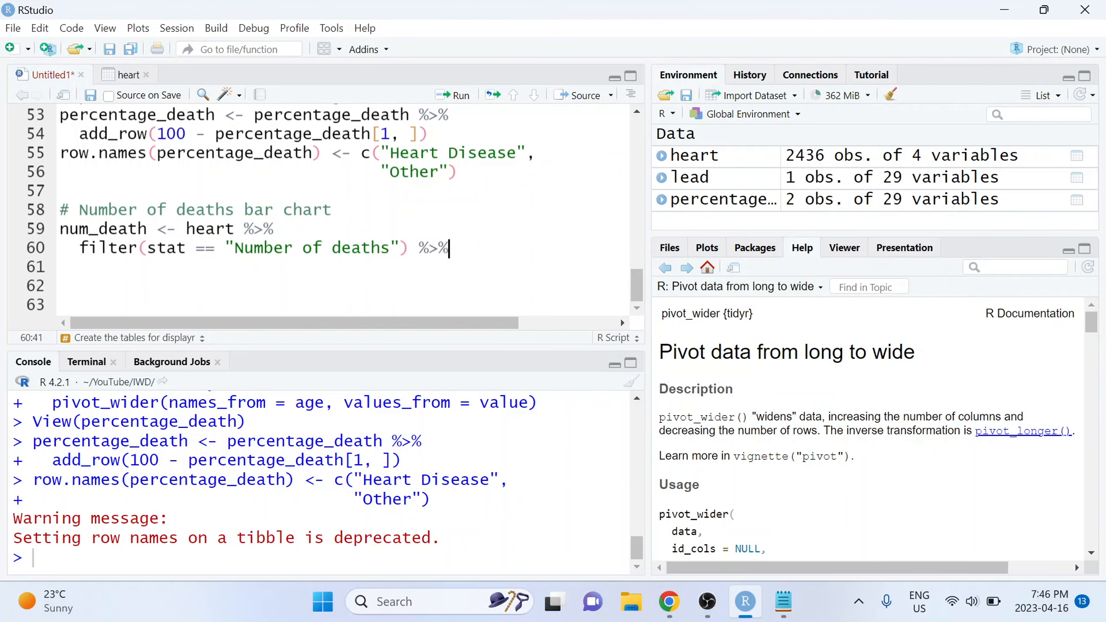
Step: Drop the stat column from the num_death pipeline with select(-stat)
key(Return)
text(select)
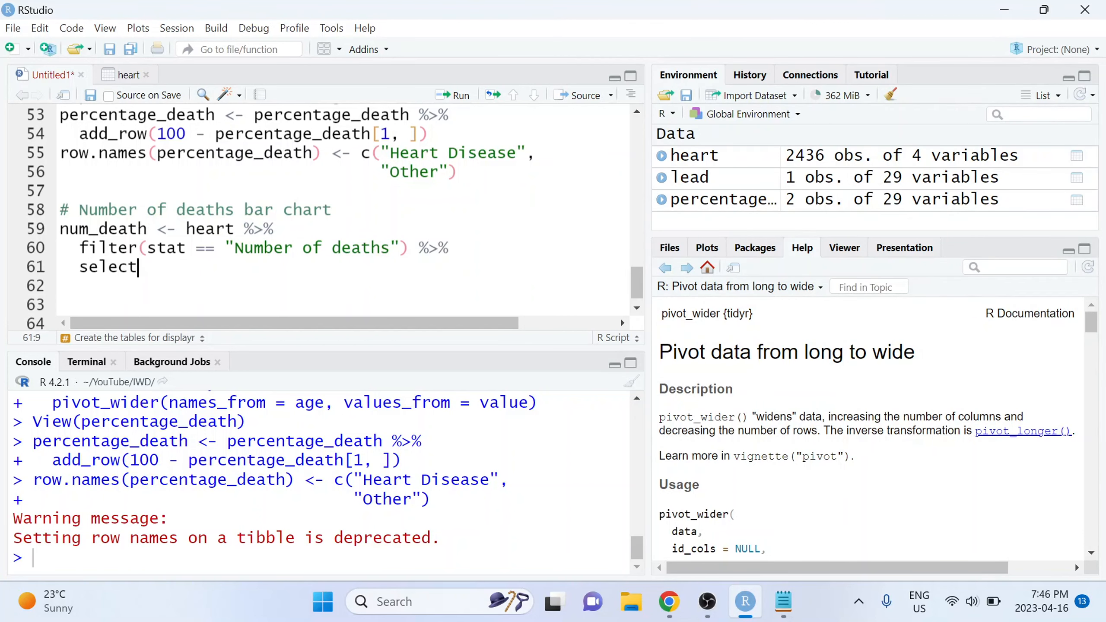
text((-stat))
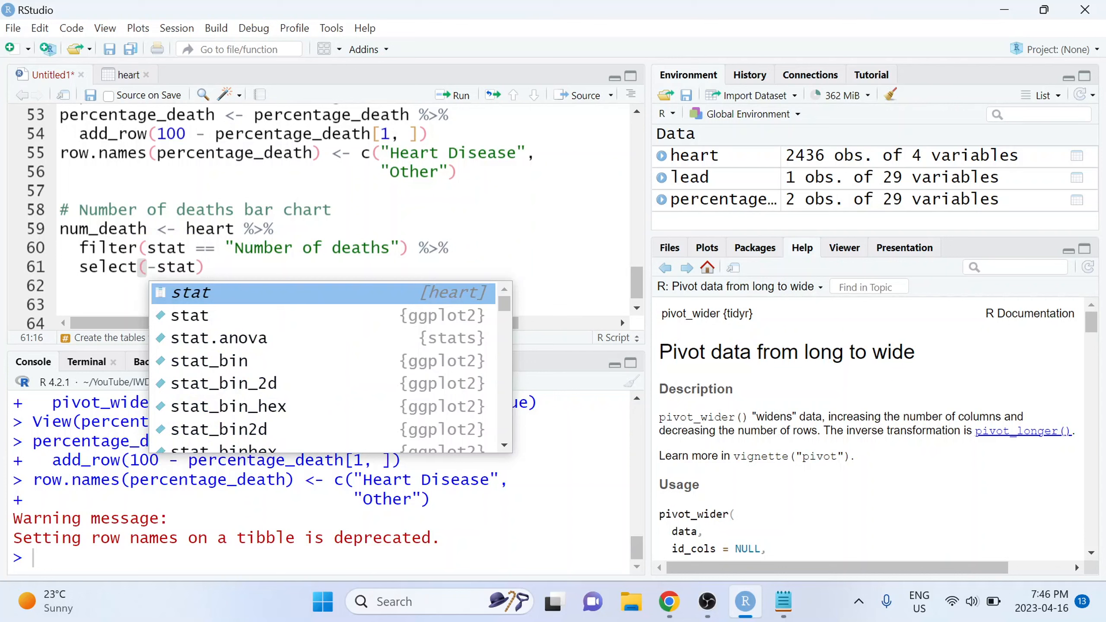
key(Escape)
Step: Compare the num_death filter and select lines with the year filter and column selection in the percentage_death pipeline
drag(147, 230, 61, 231)
click(139, 249)
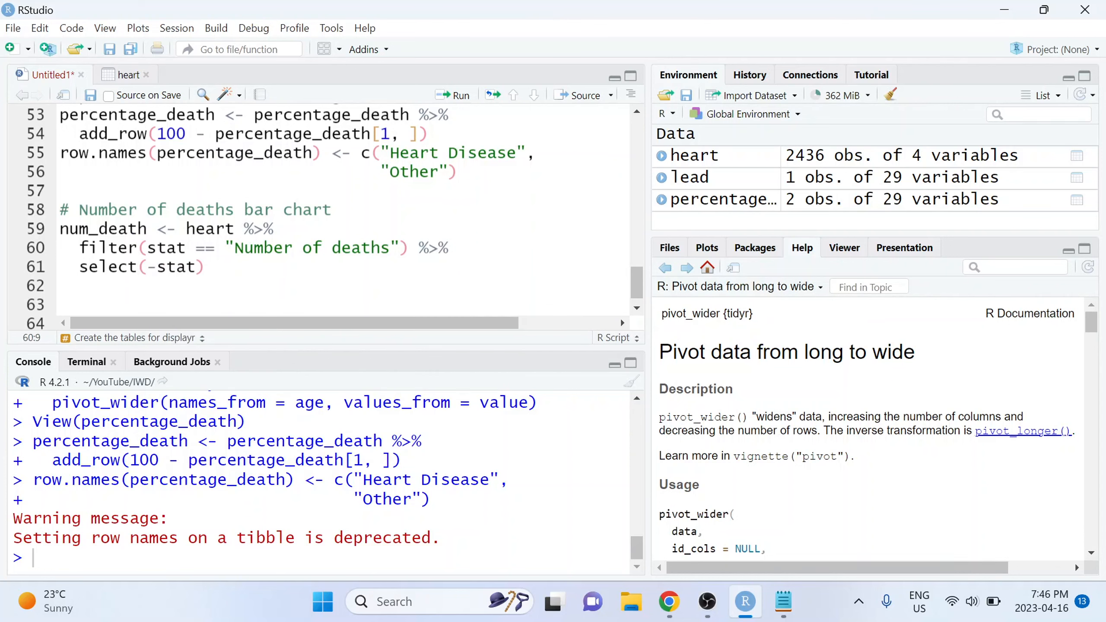
drag(207, 267, 109, 268)
click(159, 270)
scroll(161, 270, up, 1)
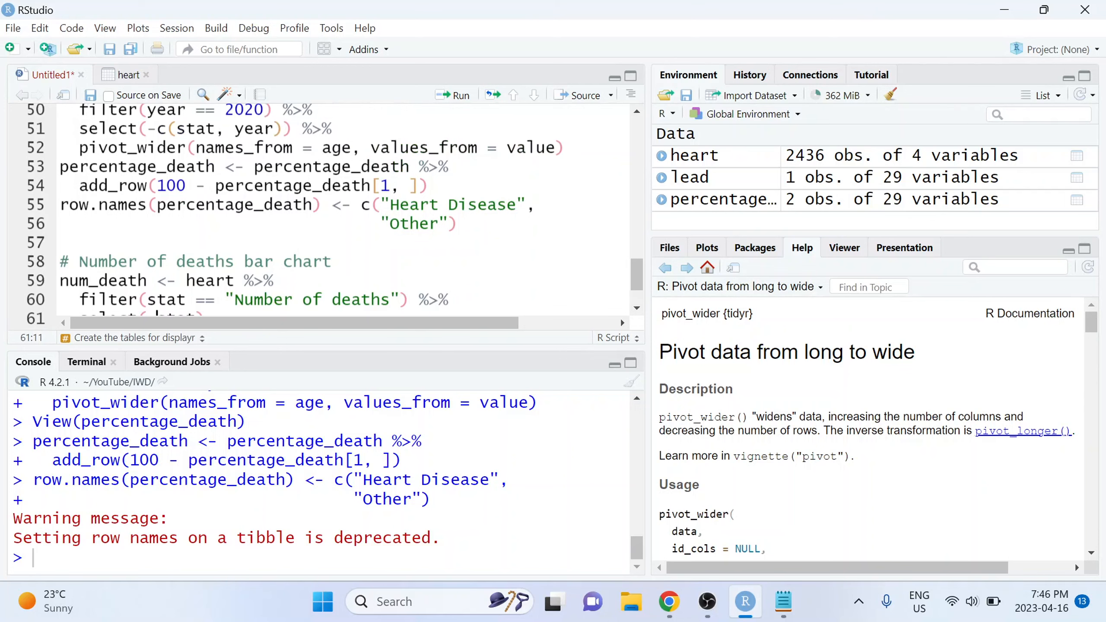
scroll(305, 209, up, 2)
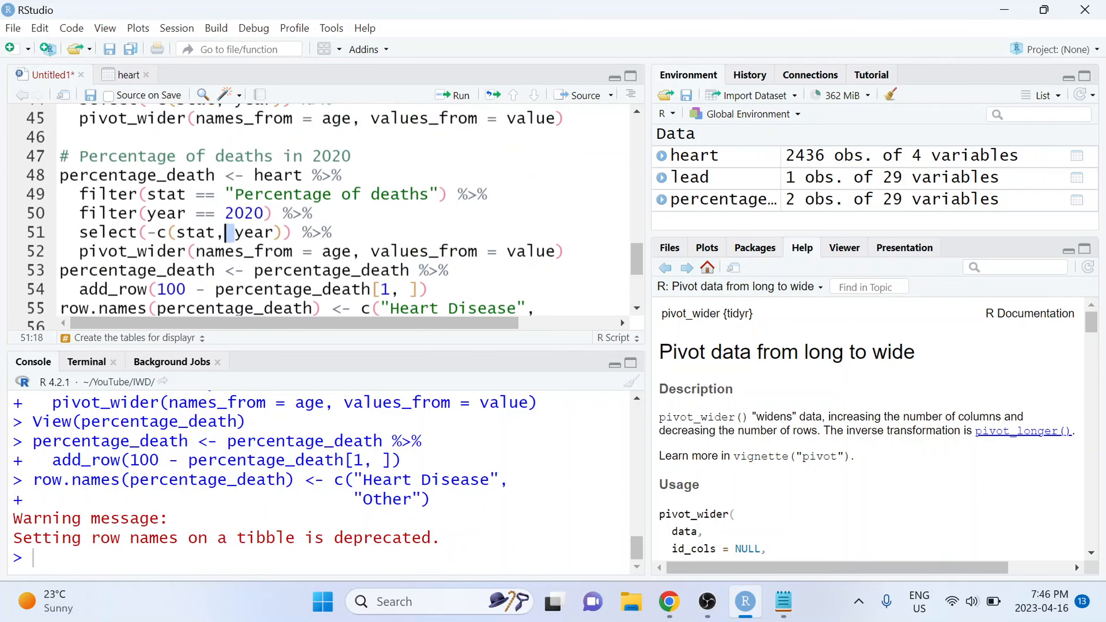
drag(229, 233, 139, 213)
click(139, 213)
scroll(139, 214, down, 4)
Step: Extend the num_death pipeline after select(-stat) with pivot_wider(names_from = age, values_from = value) and run it
click(209, 248)
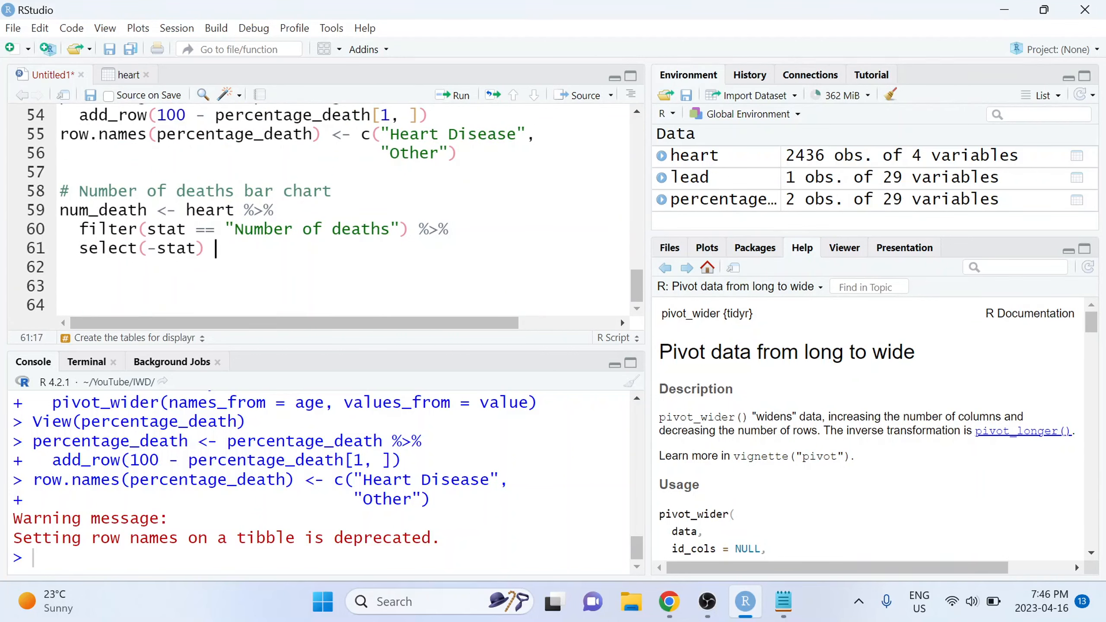
text(%>%)
key(Return)
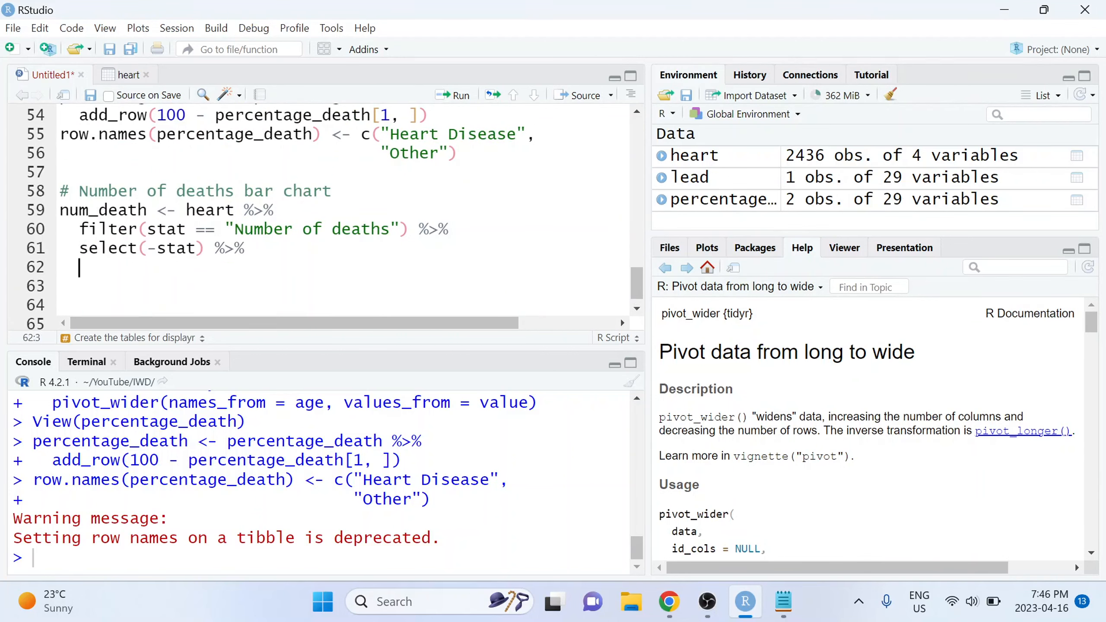
text(pivot_wider()
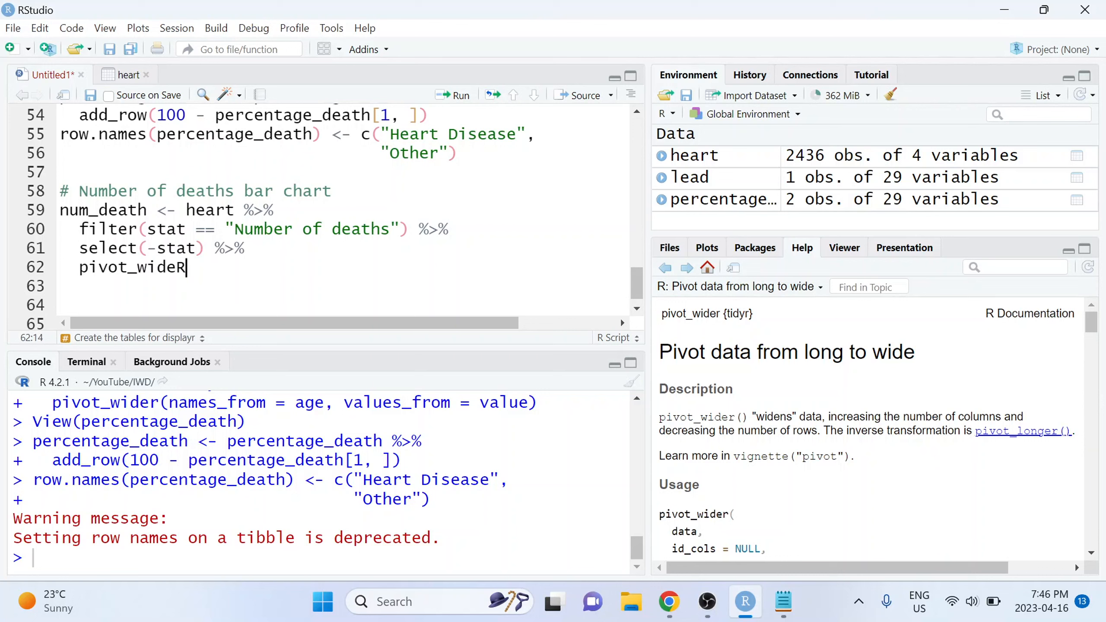
text(names_from = )
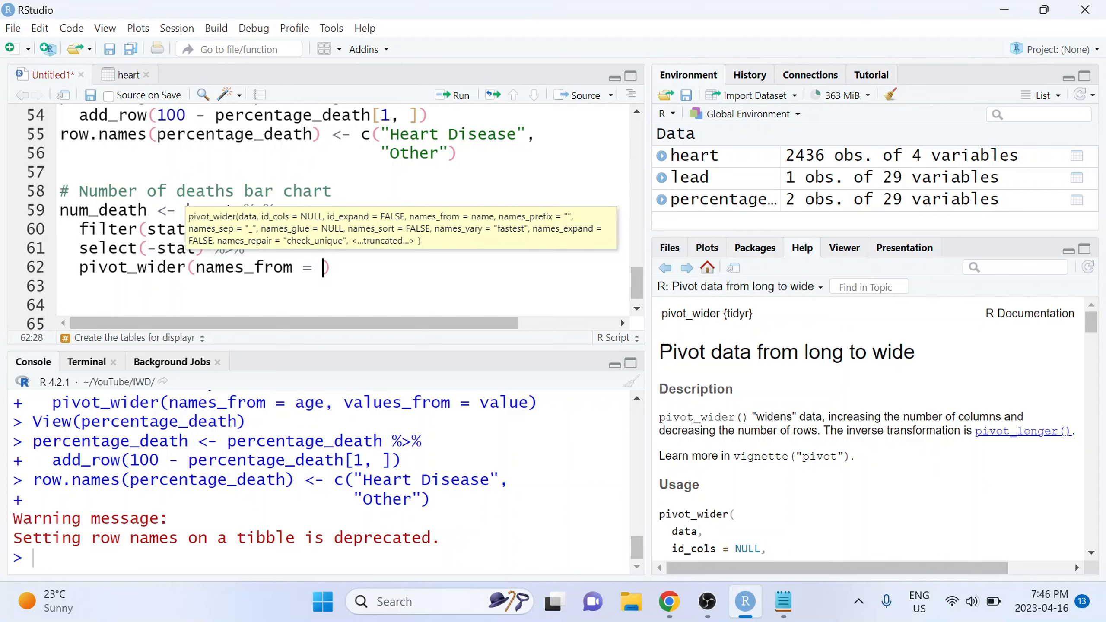
text(age, values_from = val)
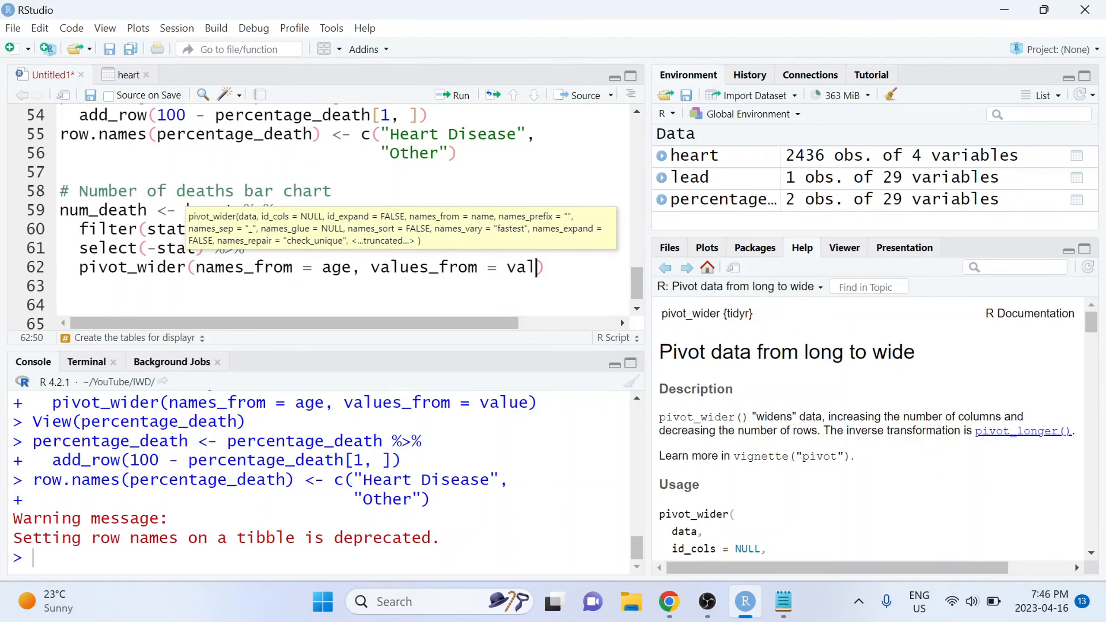
text(ue))
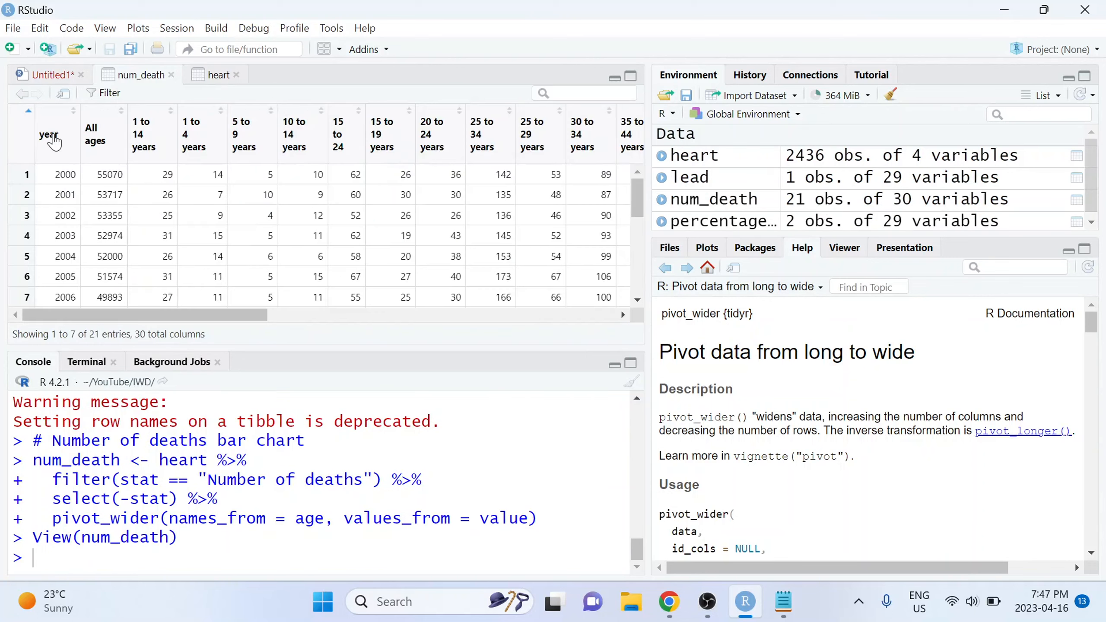
Step: Examine the num_death table's year rows and age group columns
drag(206, 314, 26, 315)
scroll(159, 177, down, 2)
scroll(159, 177, down, 3)
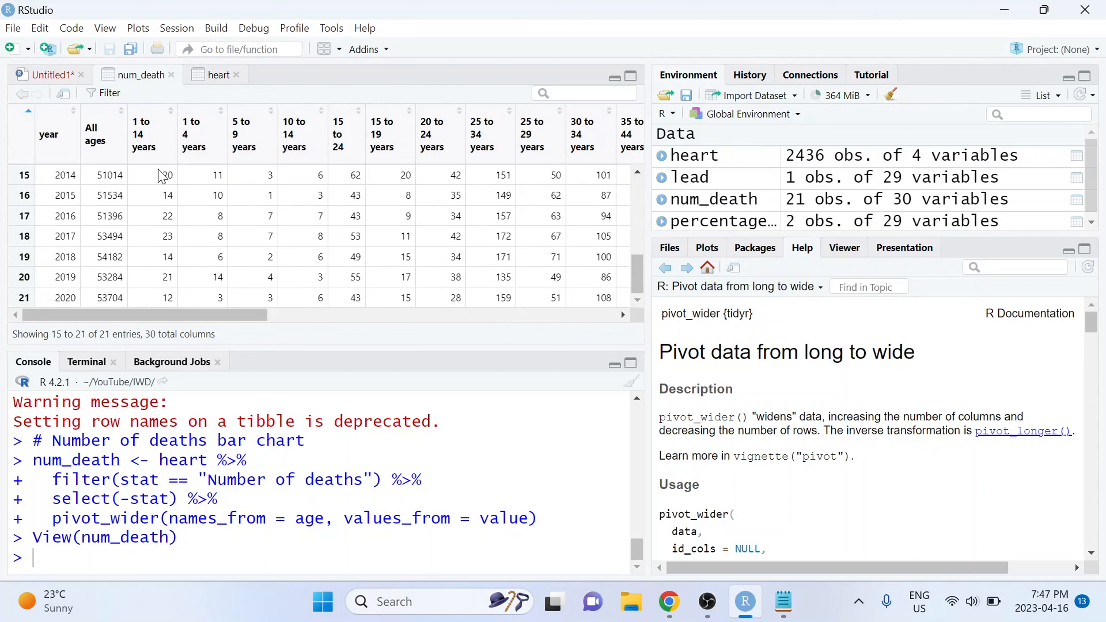
scroll(161, 176, up, 5)
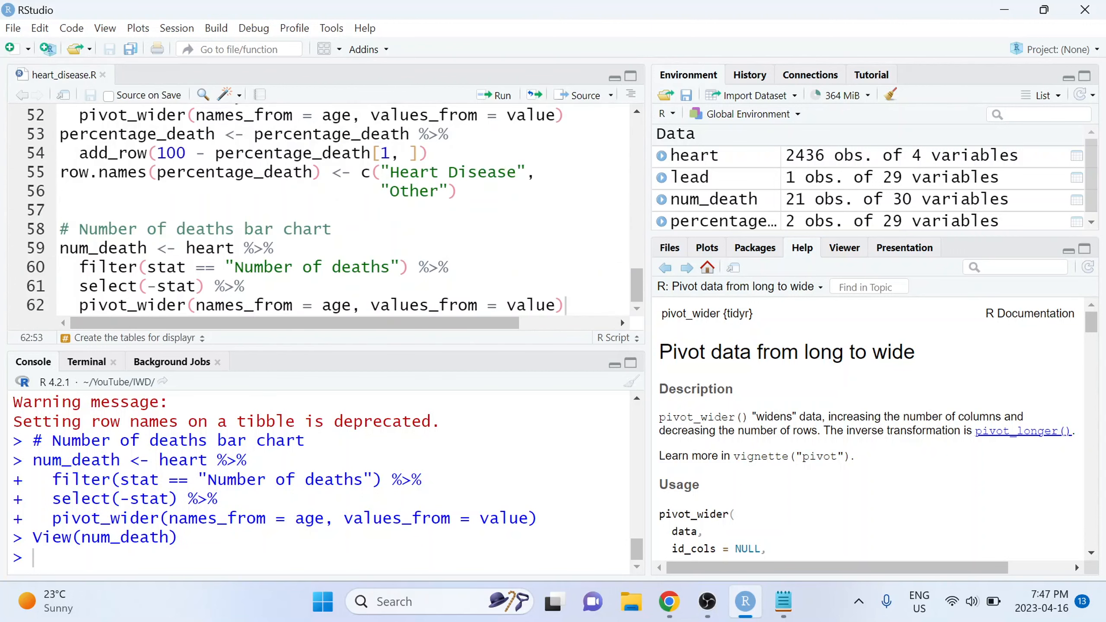
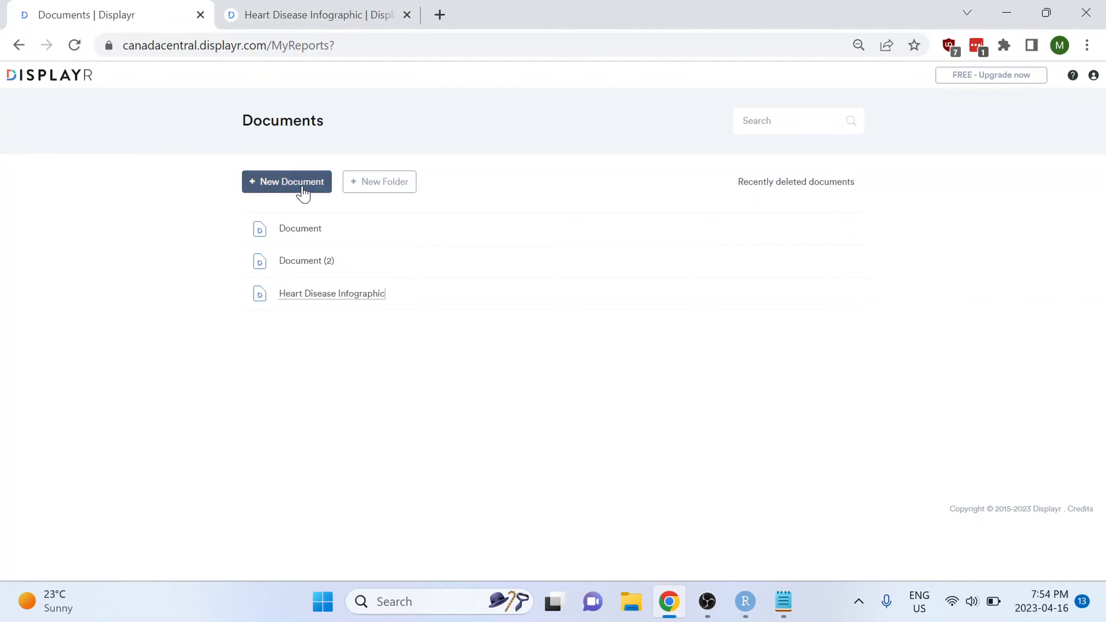
Step: Create a blank widescreen document in Displayr and name it My Heart Disease Infographic
click(281, 186)
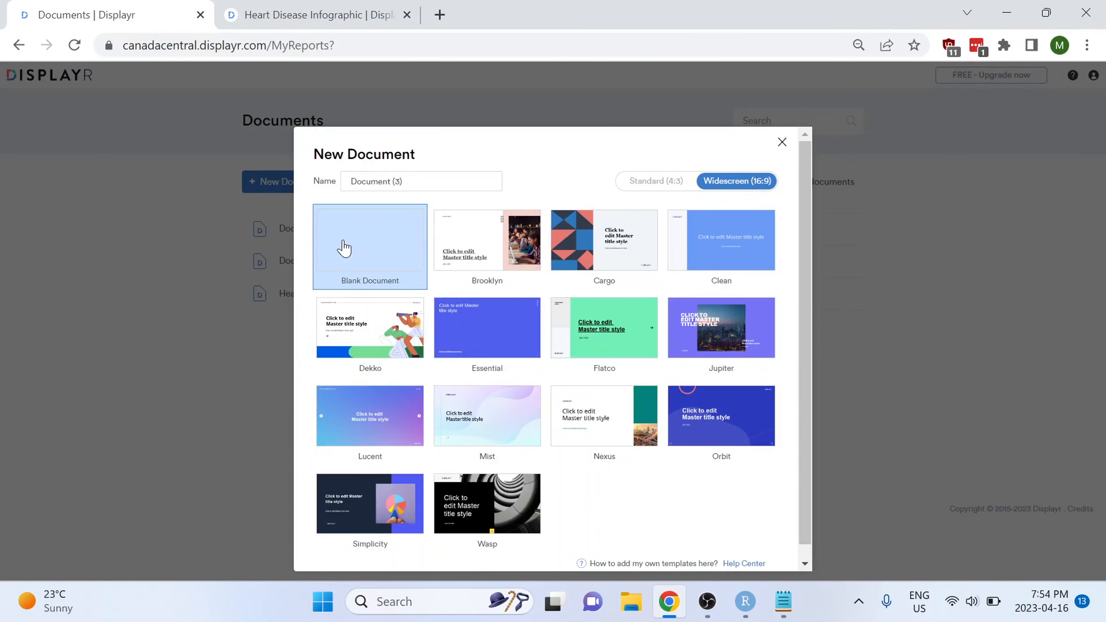
click(344, 247)
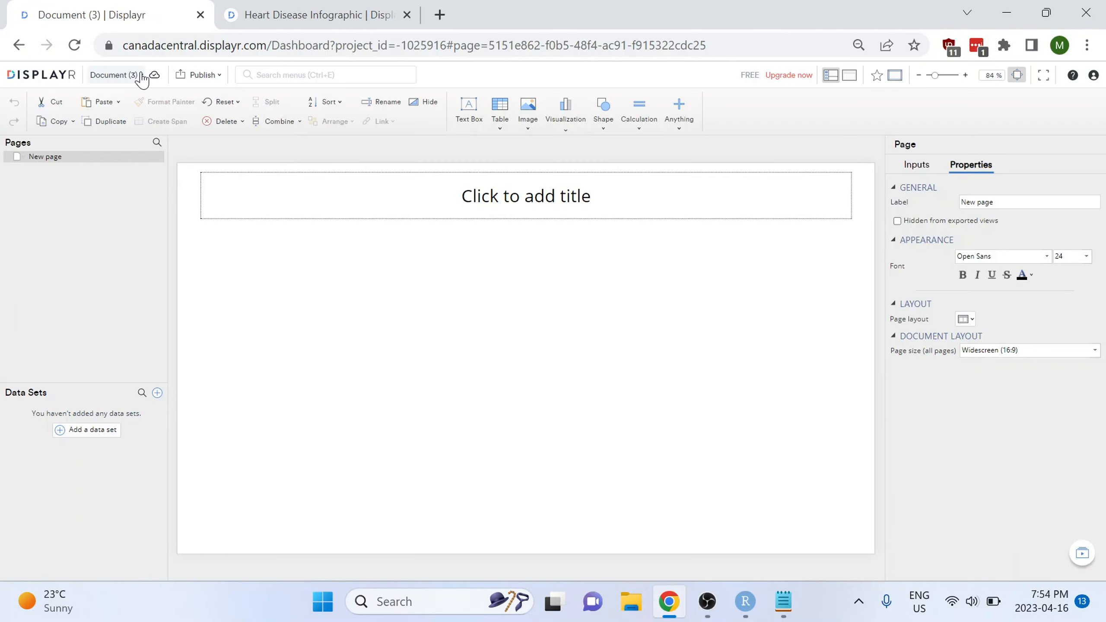
click(141, 79)
drag(149, 122, 92, 130)
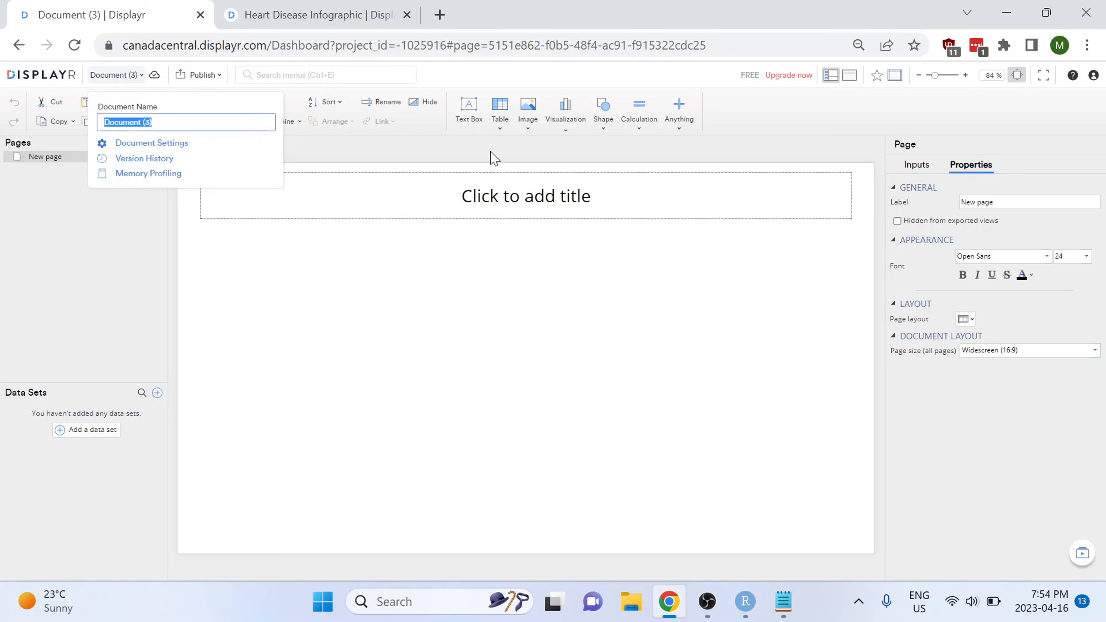
text(My Heart Disease Infographic)
click(494, 158)
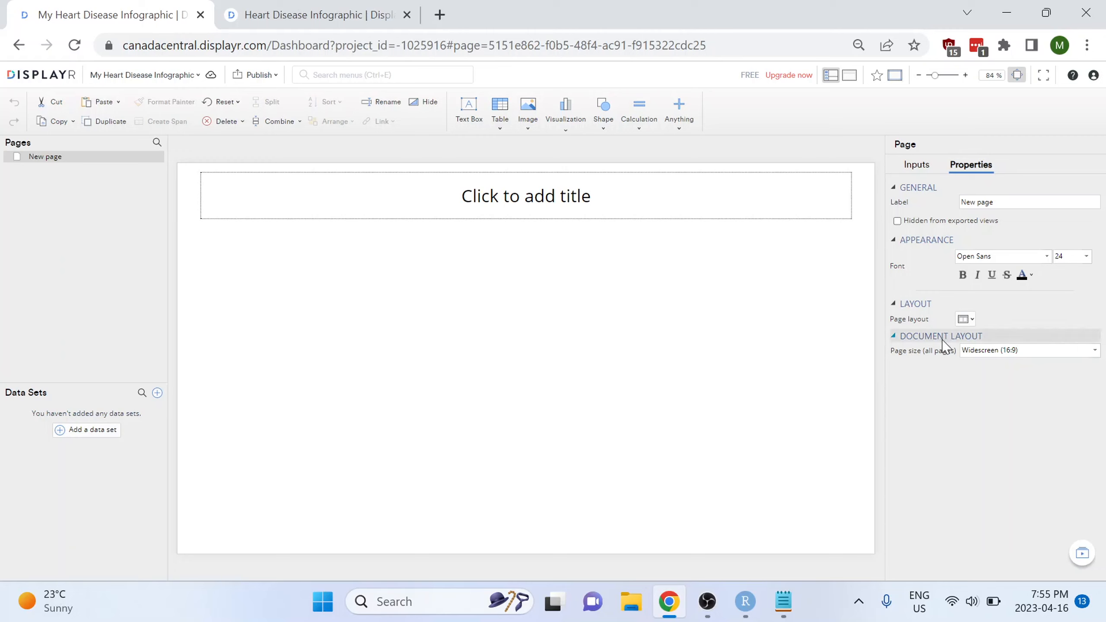
Step: Switch the page size of all pages to Custom and check the pixel dimensions of heart_disease.png in Paint
click(1041, 353)
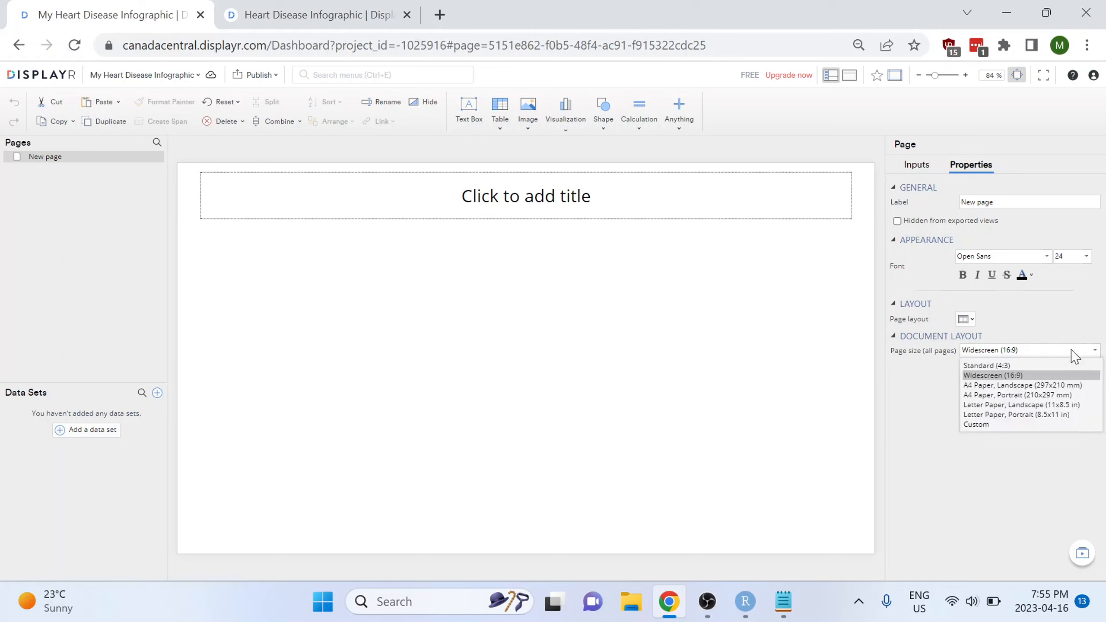
click(989, 425)
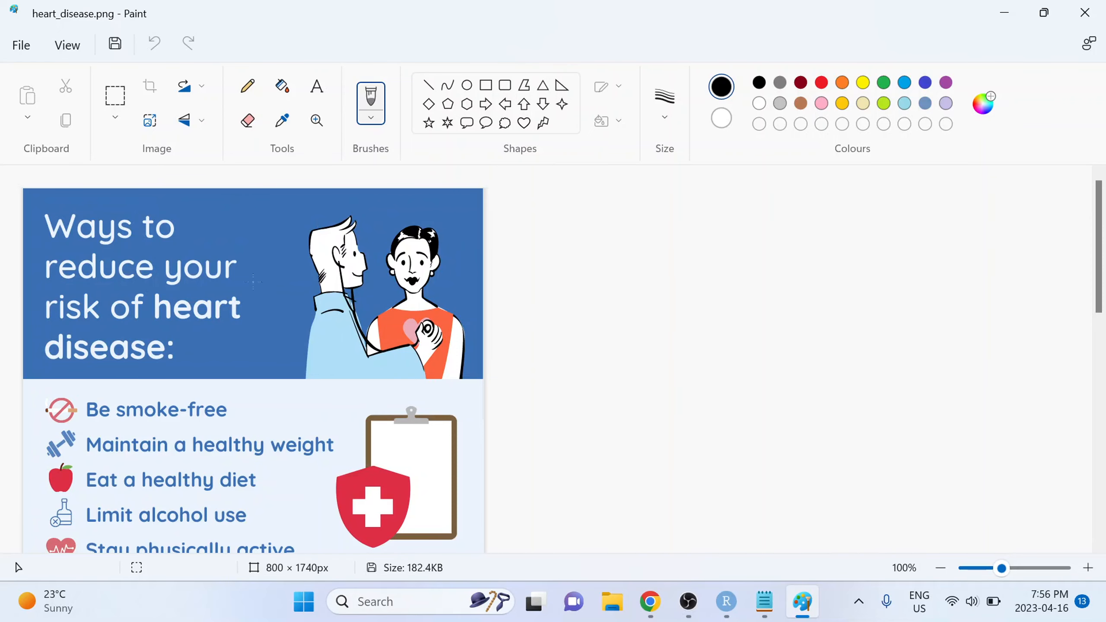
scroll(419, 514, down, 8)
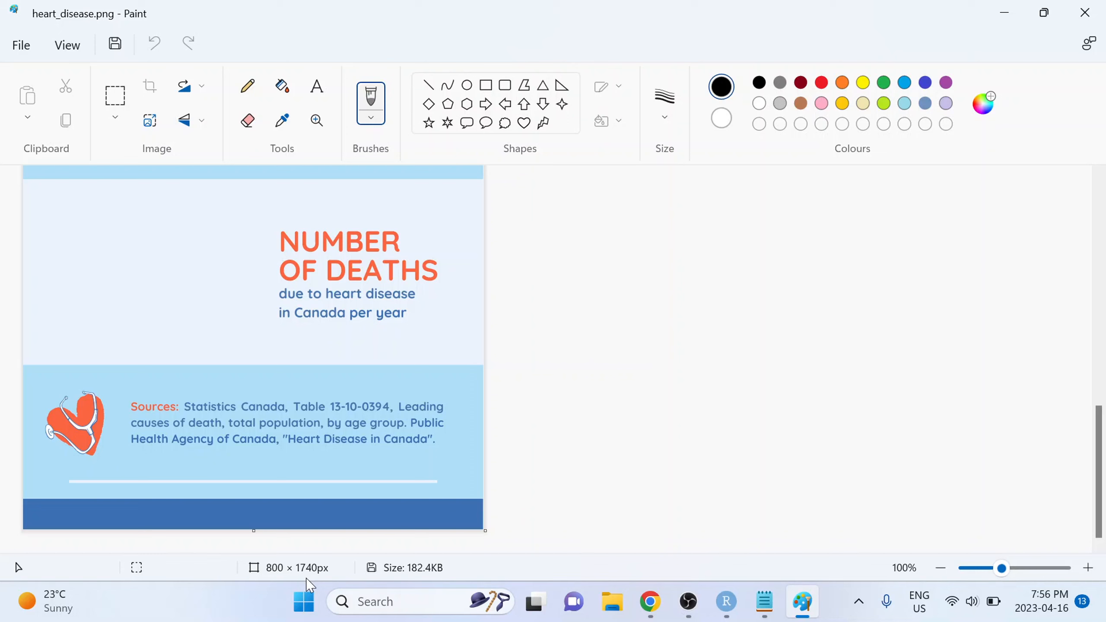
Step: Return to Displayr and set the custom page size to 8 inches wide and 17.4 inches high
click(651, 601)
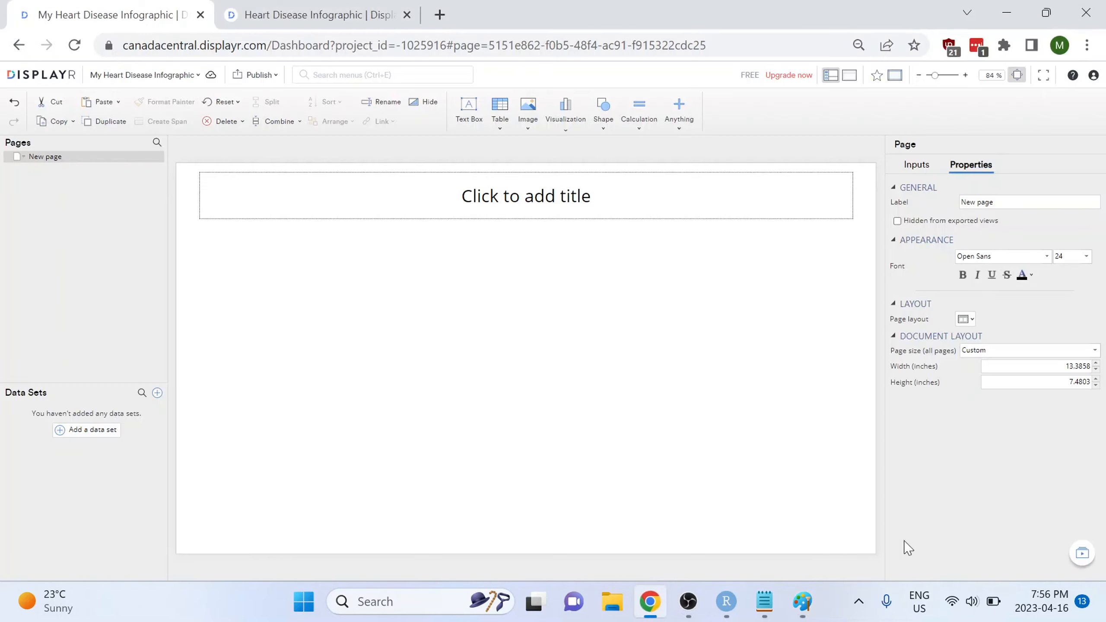
click(1075, 366)
key(ctrl+a)
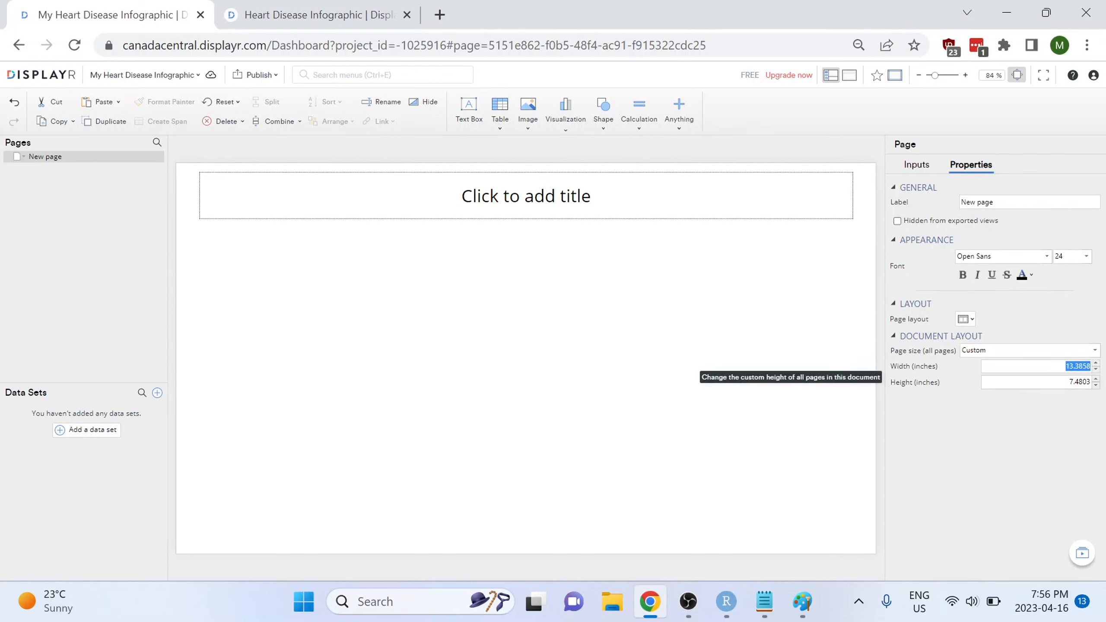
key(Home)
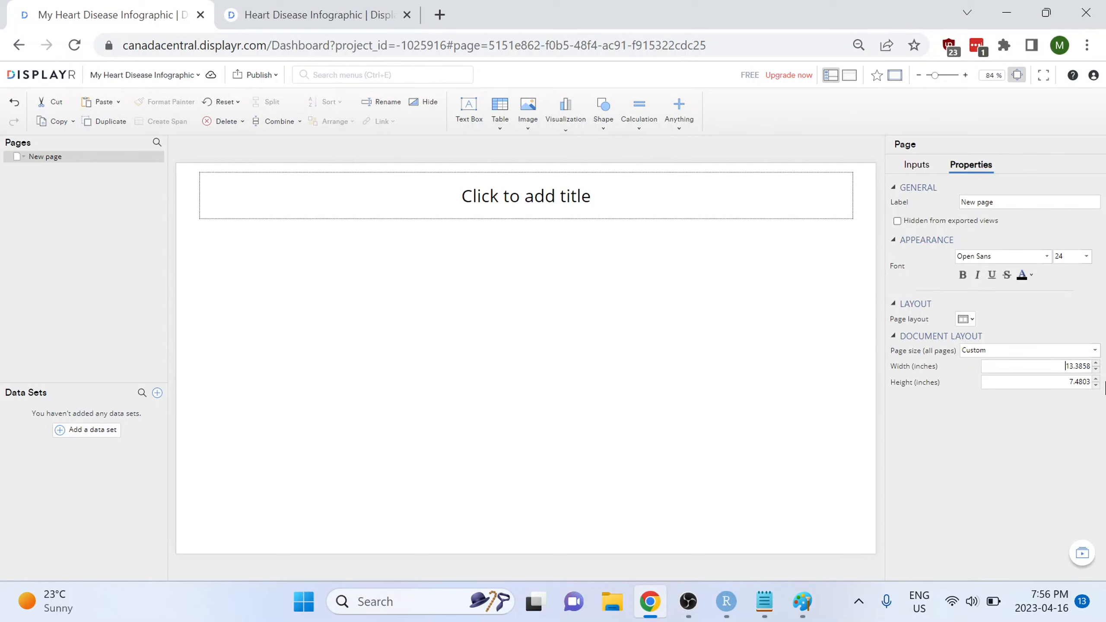
key(ctrl+a)
text(8)
key(Tab)
text(17)
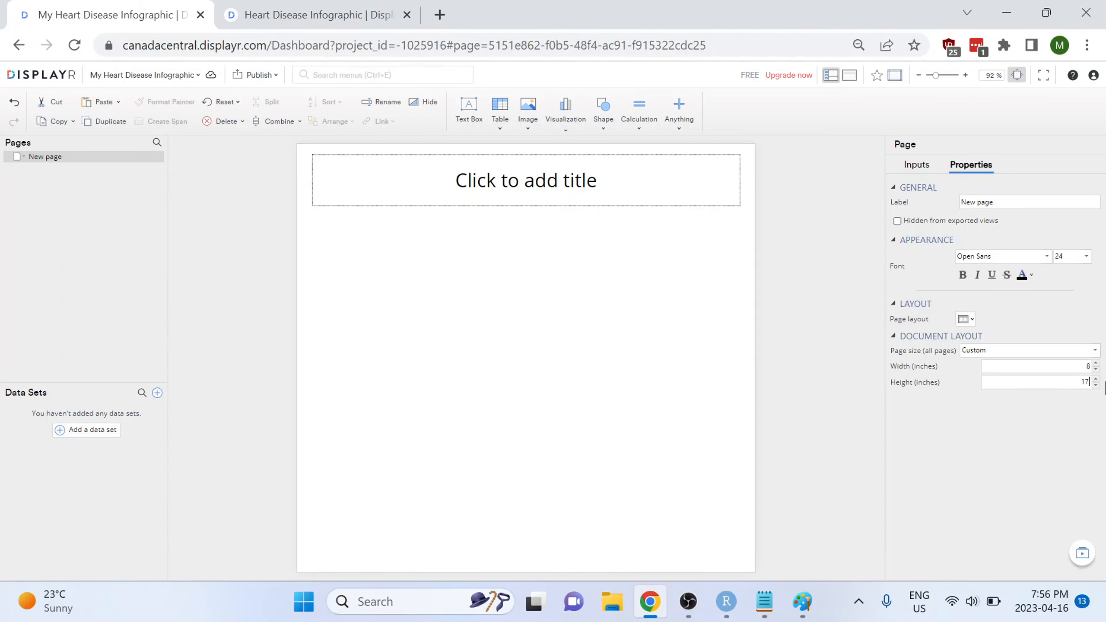
key(Return)
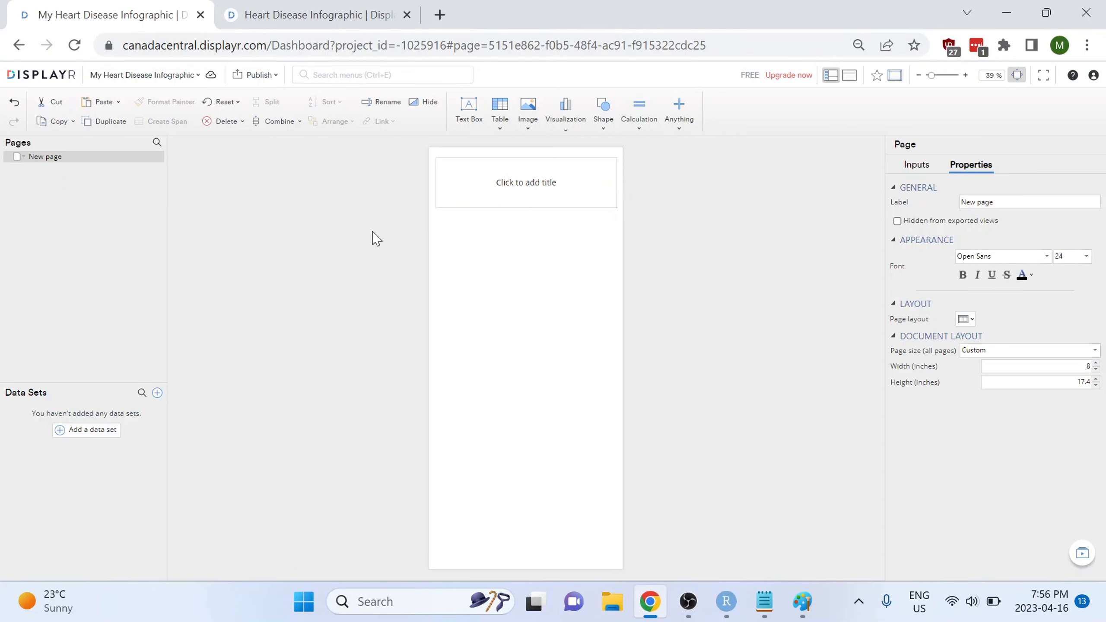
Step: Insert heart_disease.png from the computer onto the page and enlarge it to fill the page
click(531, 134)
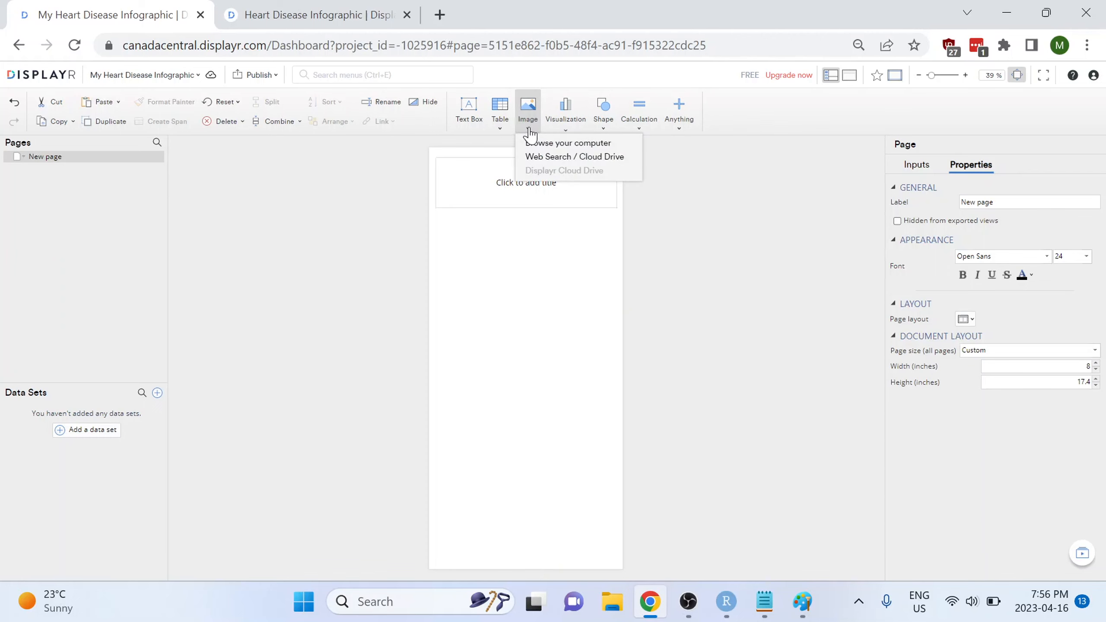
click(630, 146)
click(234, 169)
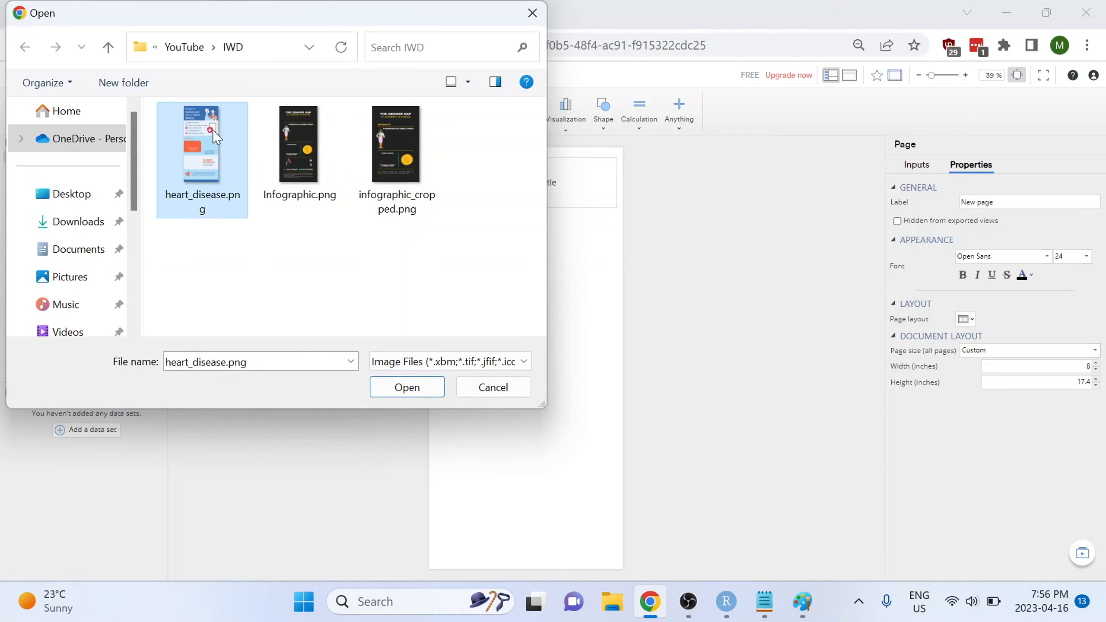
click(407, 387)
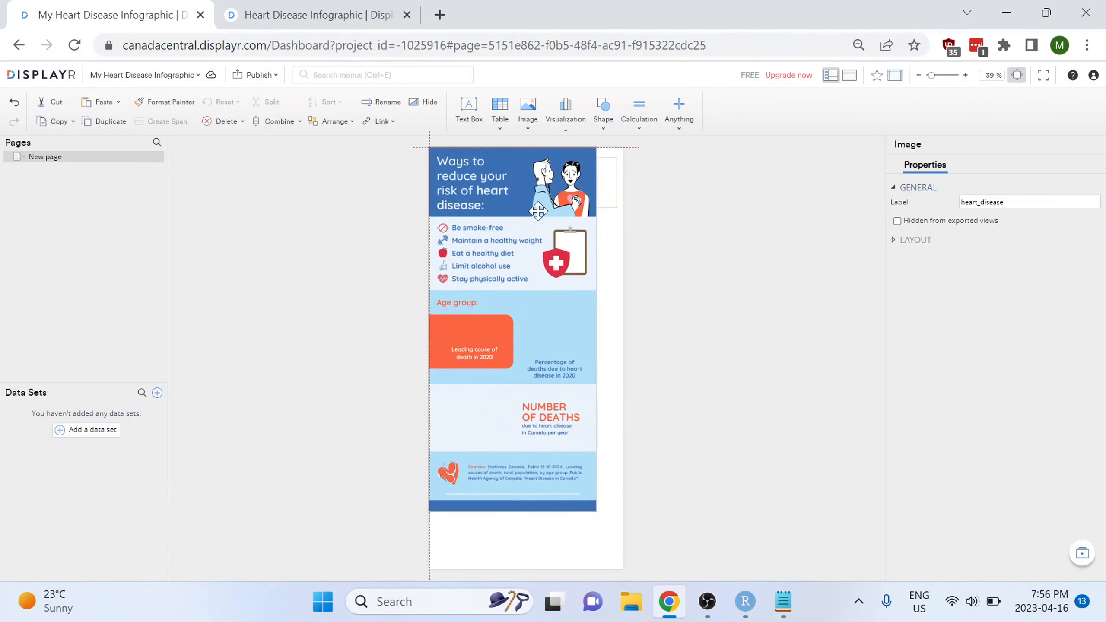
drag(597, 513, 617, 538)
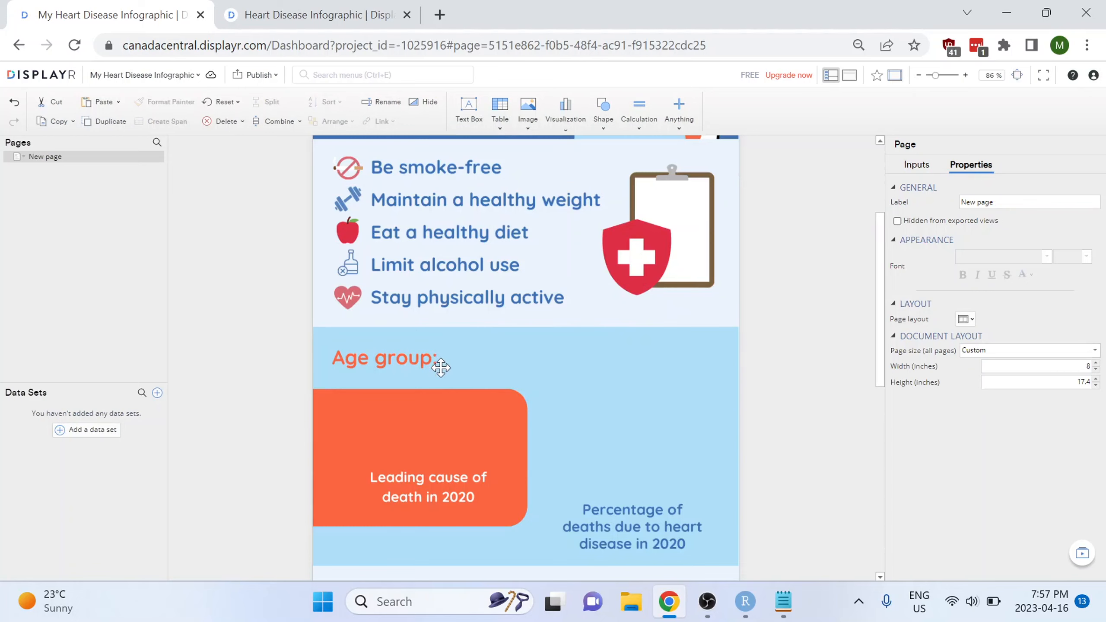
Step: Insert a Combo Box (Drop-Down) control and fit it beside the Age group label, widened toward the page edge
click(689, 126)
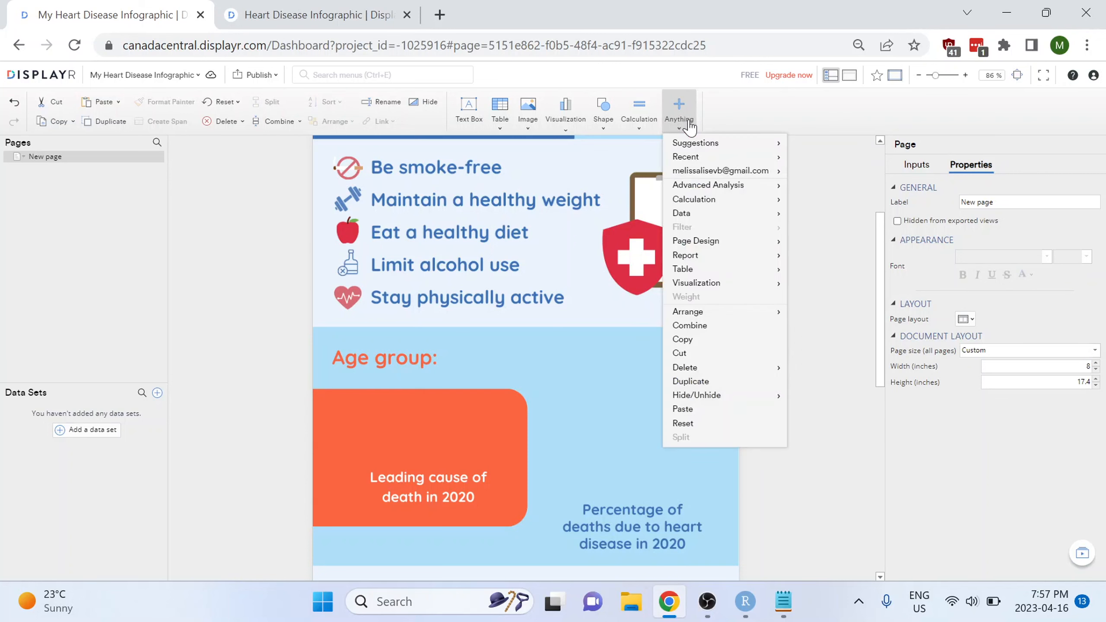
mouse_move(767, 249)
mouse_move(880, 262)
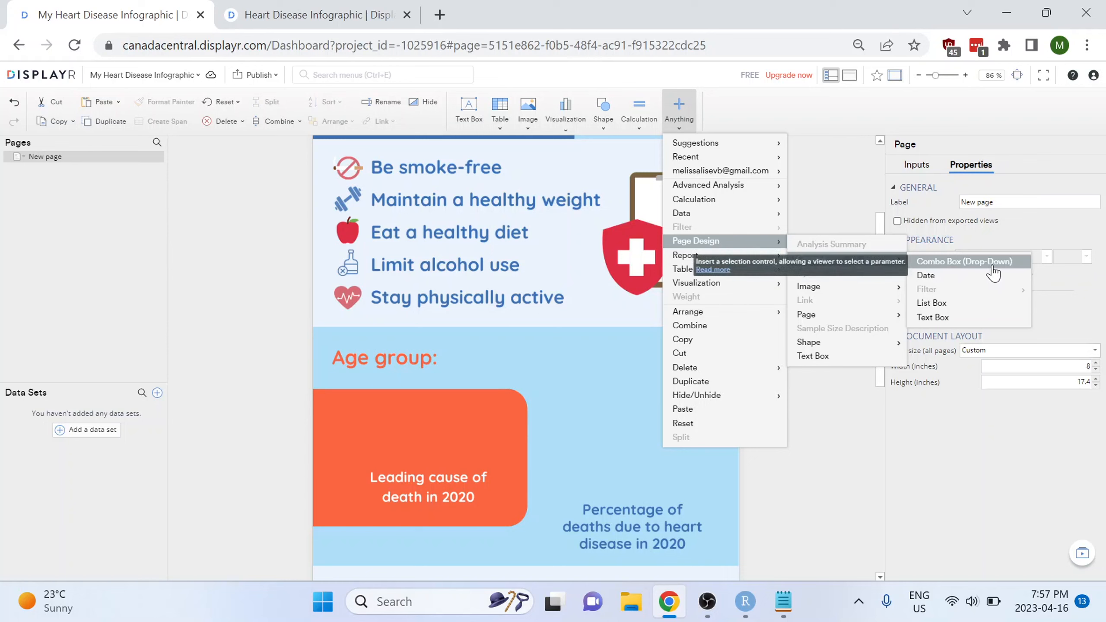
click(1020, 266)
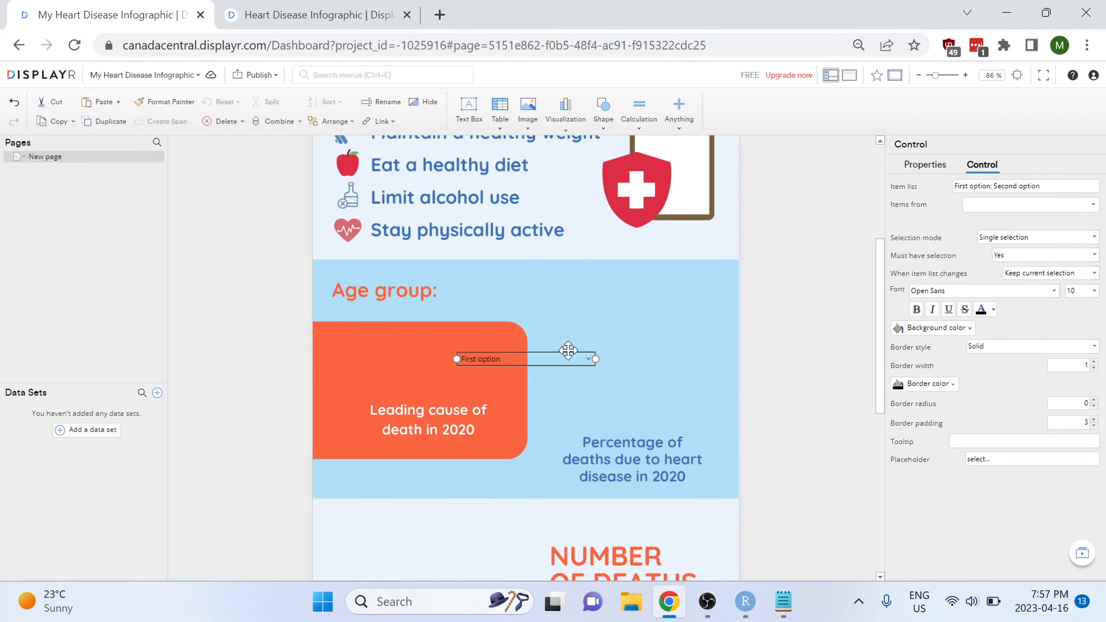
drag(573, 353, 725, 287)
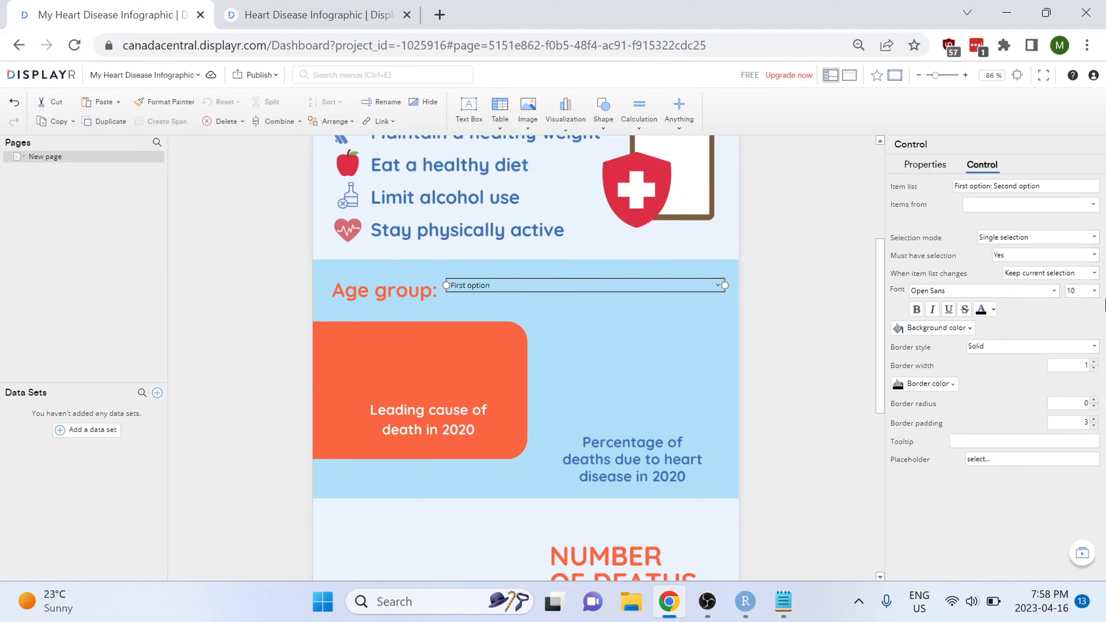
Step: Set the age group combo box's font size to 20 and its background to the light orange custom color
click(1094, 291)
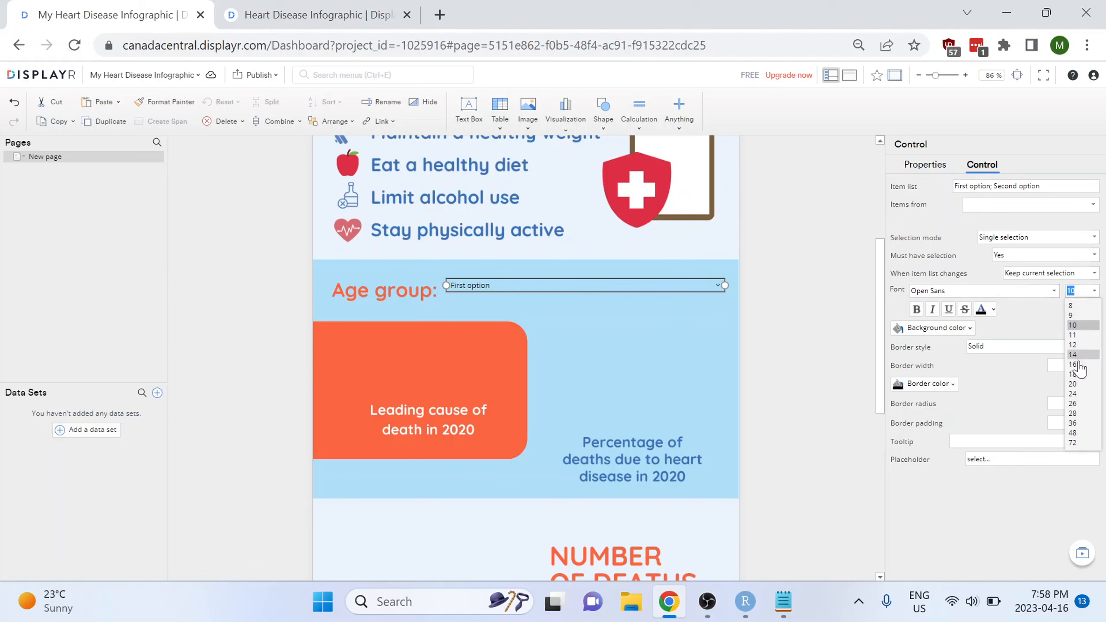
click(1080, 383)
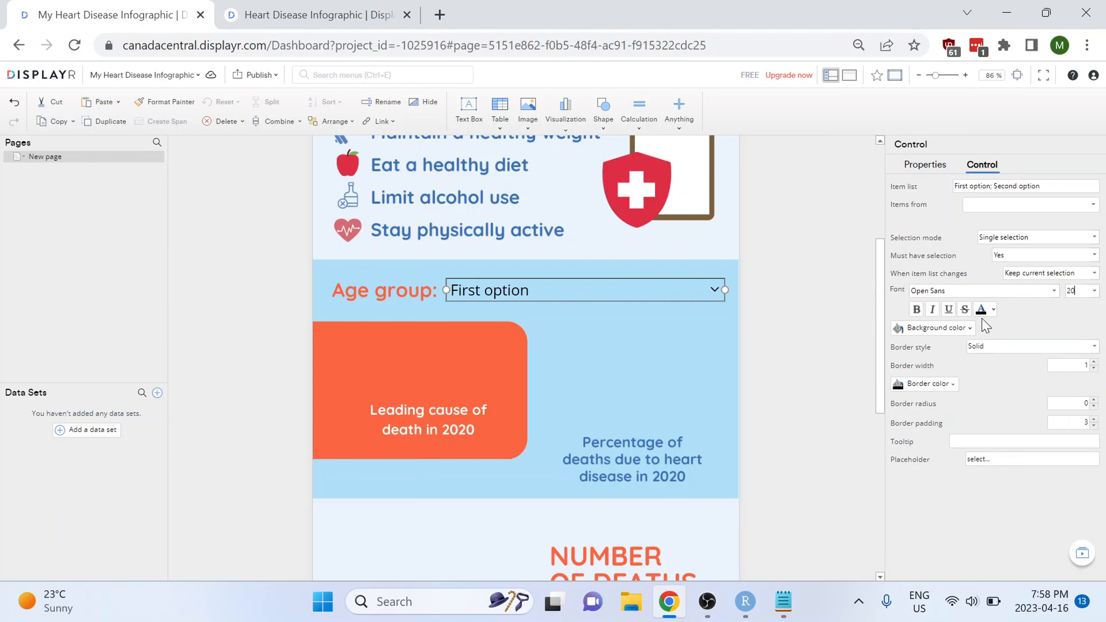
click(972, 329)
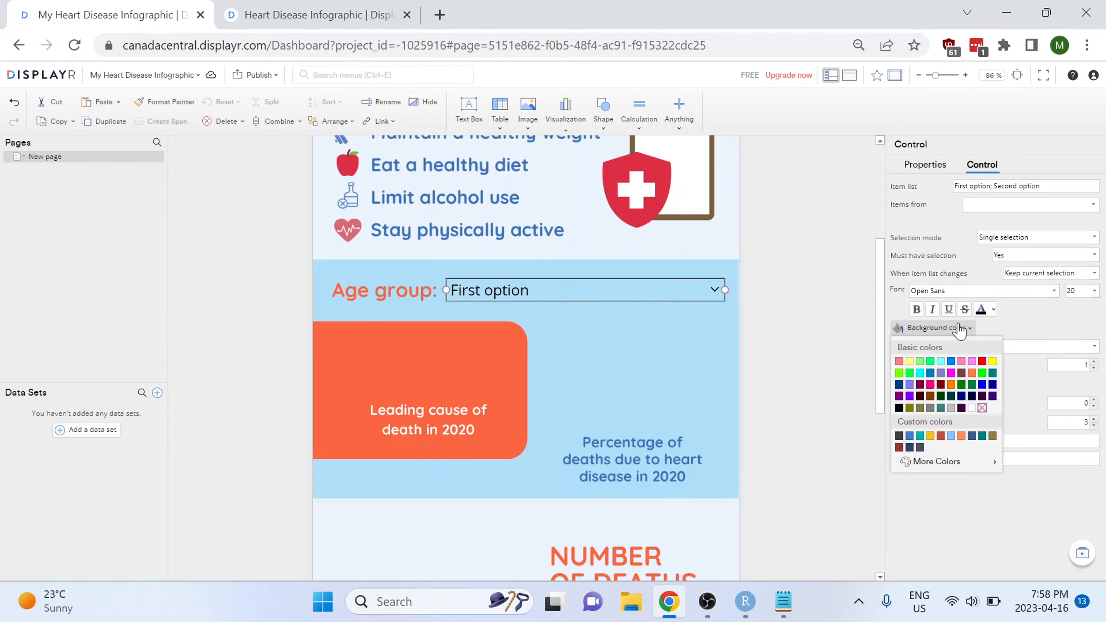
click(962, 437)
Step: Copy the orange hex code #FB6540 from Paint's Edit colours dialog and apply it in Displayr as the age group combo box's background color
click(936, 328)
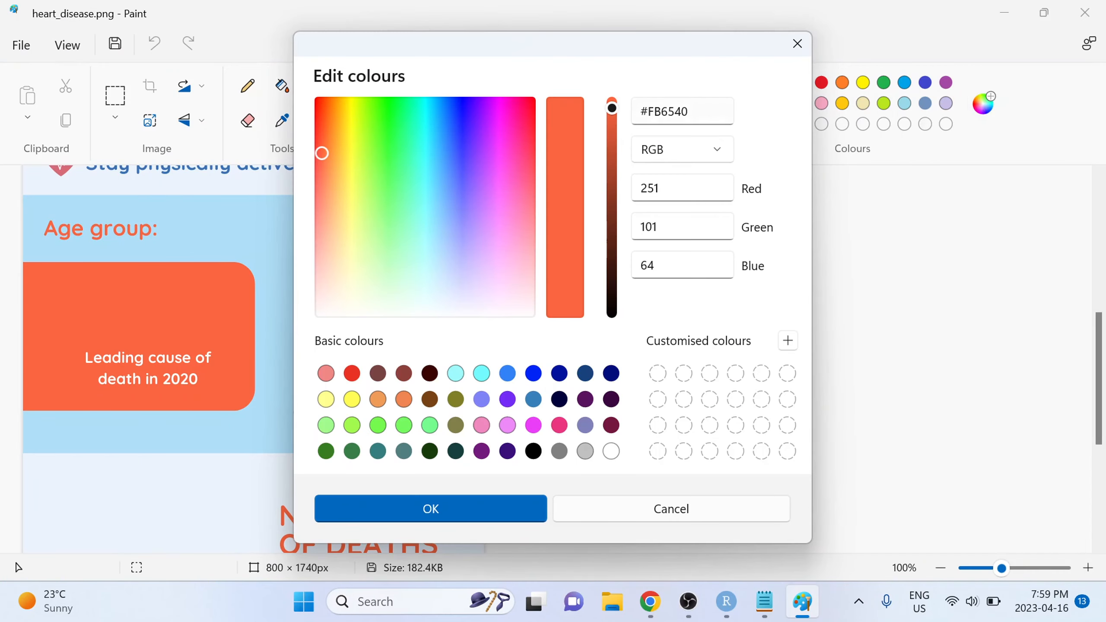
drag(693, 112, 638, 111)
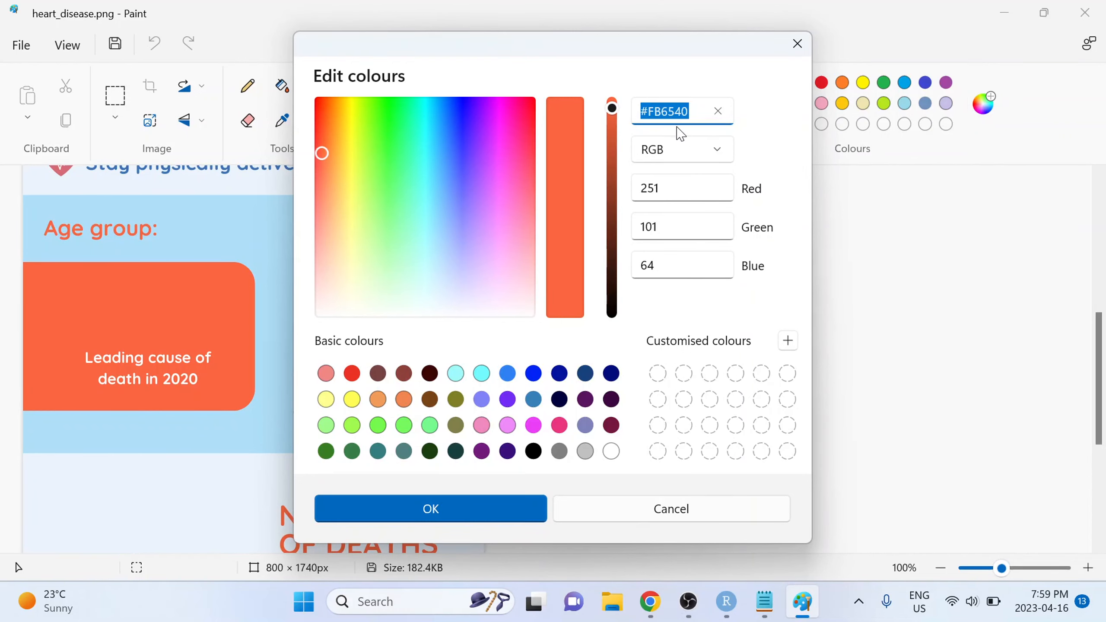
click(650, 602)
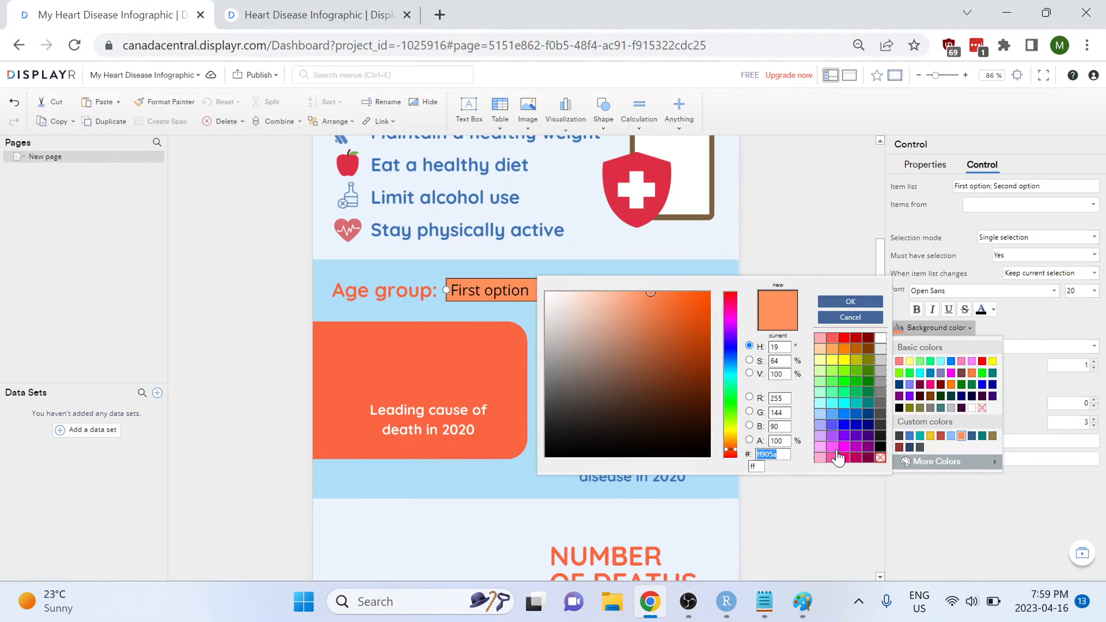
text(fb6540)
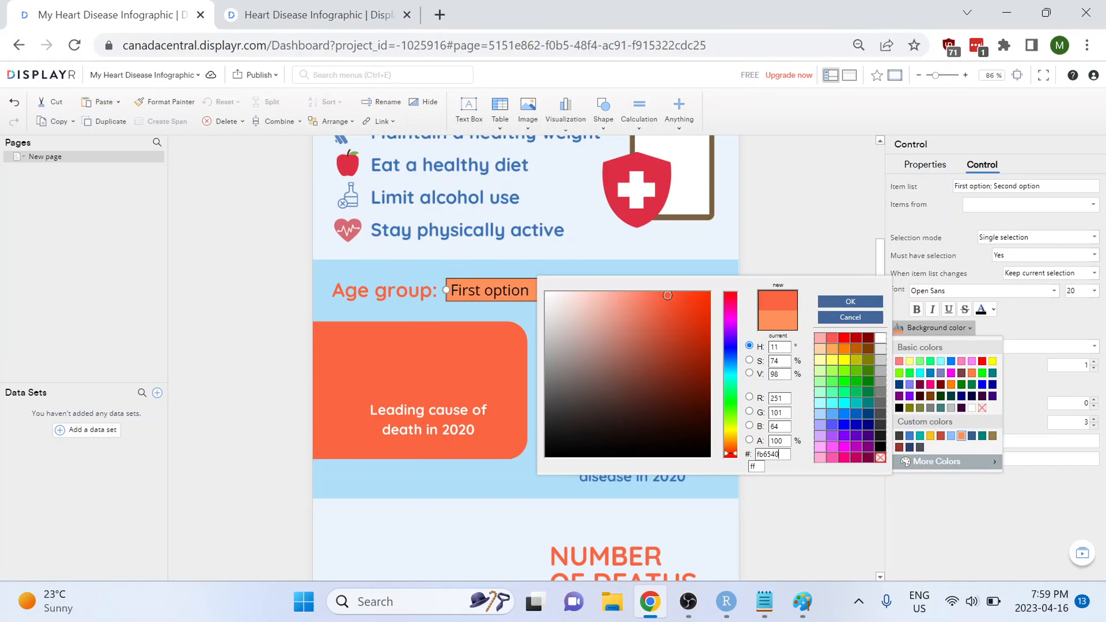
click(849, 302)
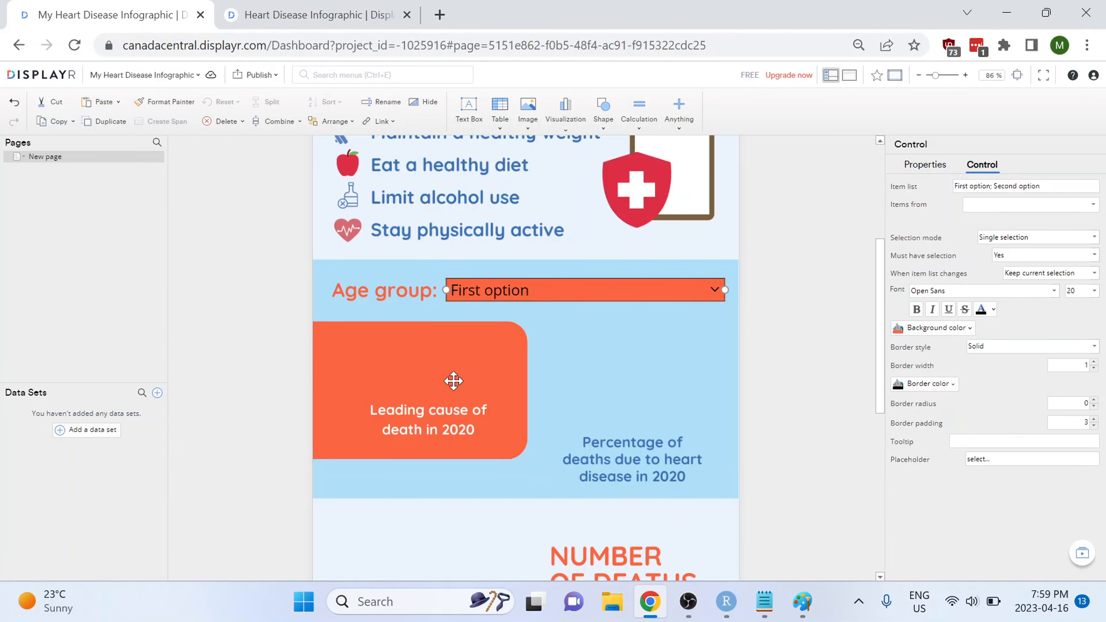
Step: Set the age group combo box's font color to white and its border width to 0
click(993, 309)
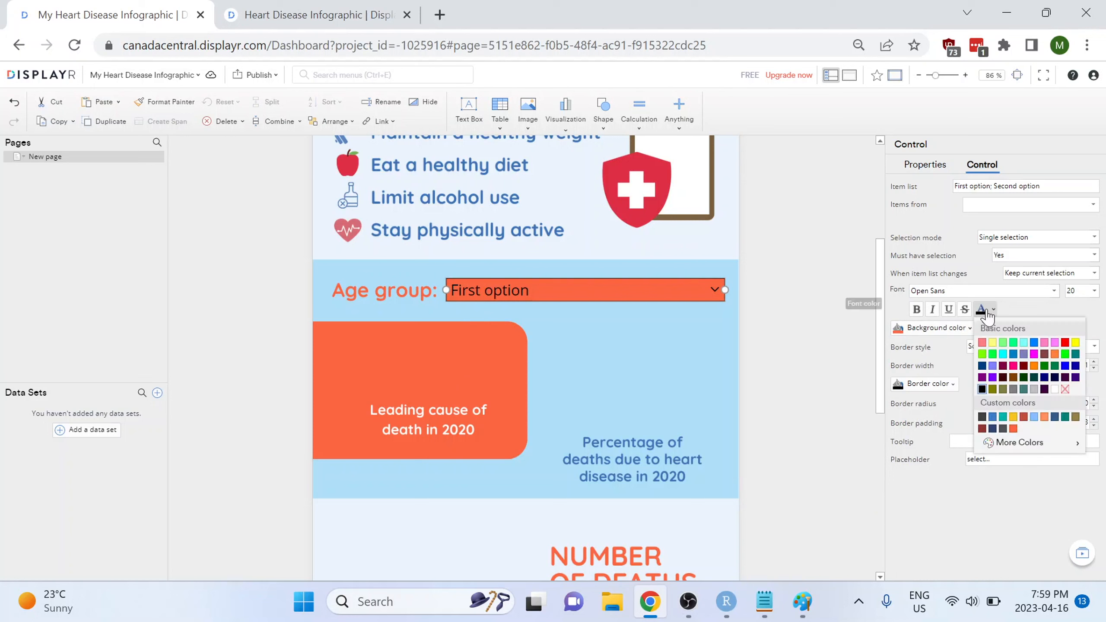
click(1056, 389)
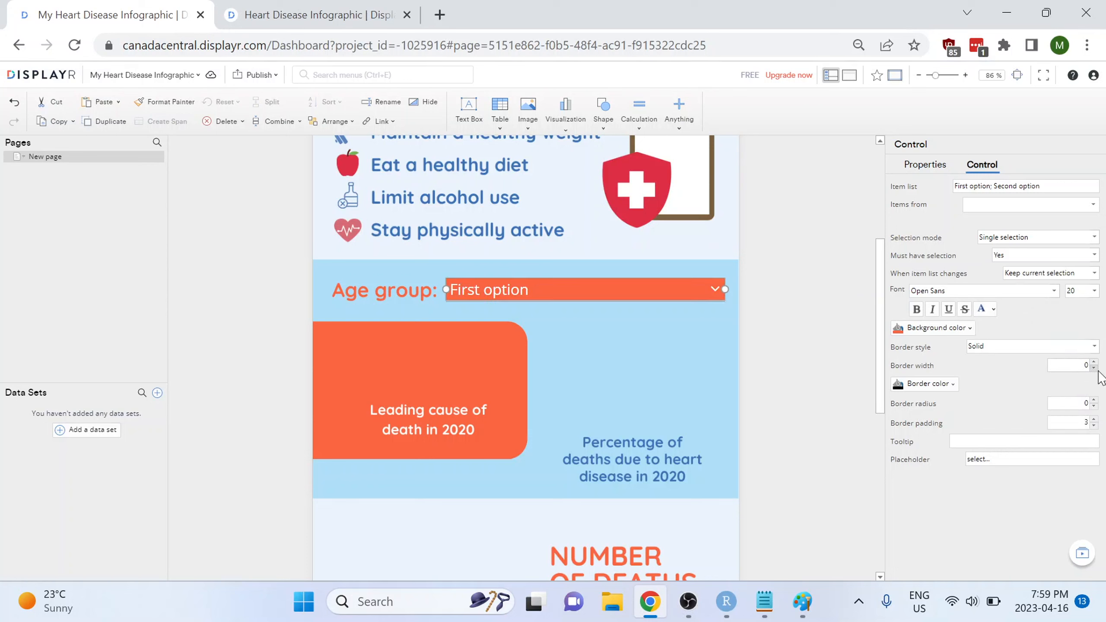
click(810, 331)
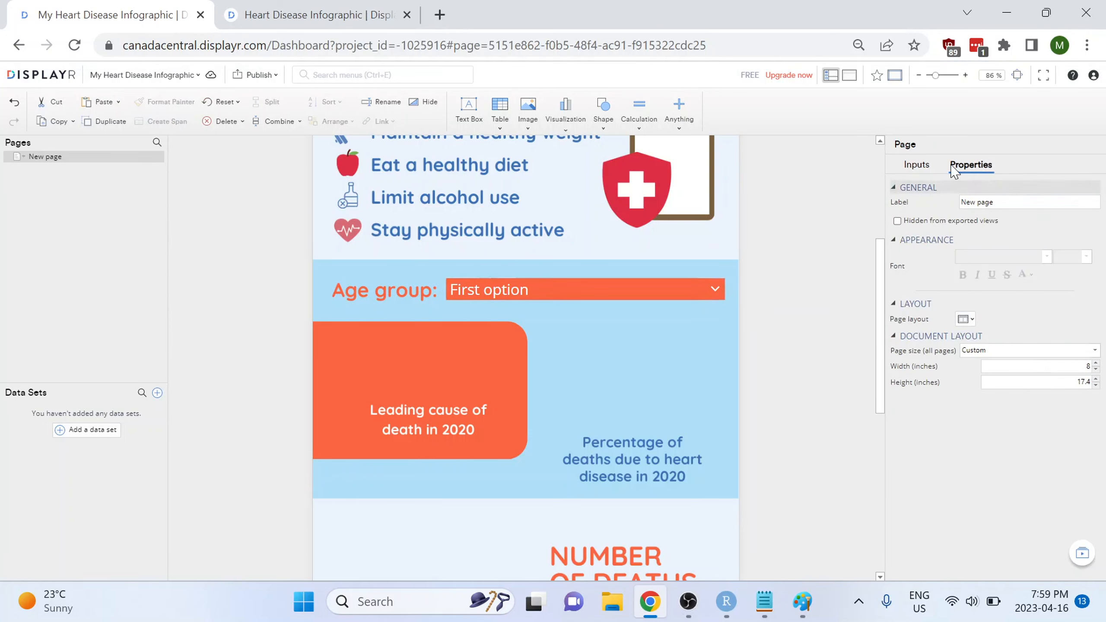
click(919, 168)
click(970, 167)
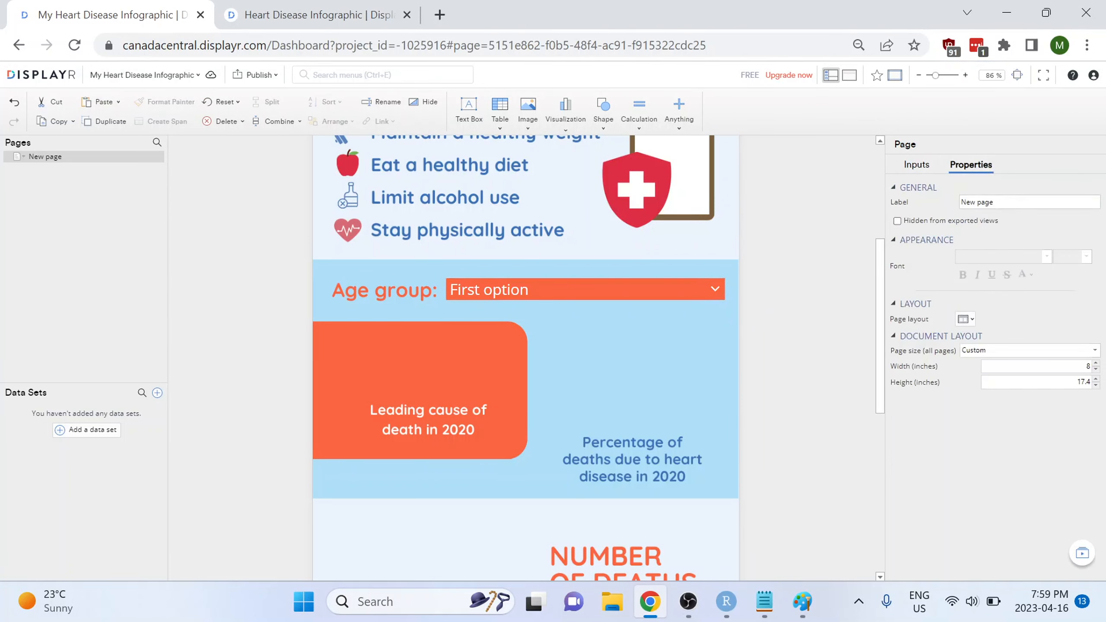
Step: Switch to RStudio and run the line ages <- unique(heart$age) under the age group dropdown comment in heart_disease.R
click(542, 293)
click(727, 604)
scroll(344, 209, down, 15)
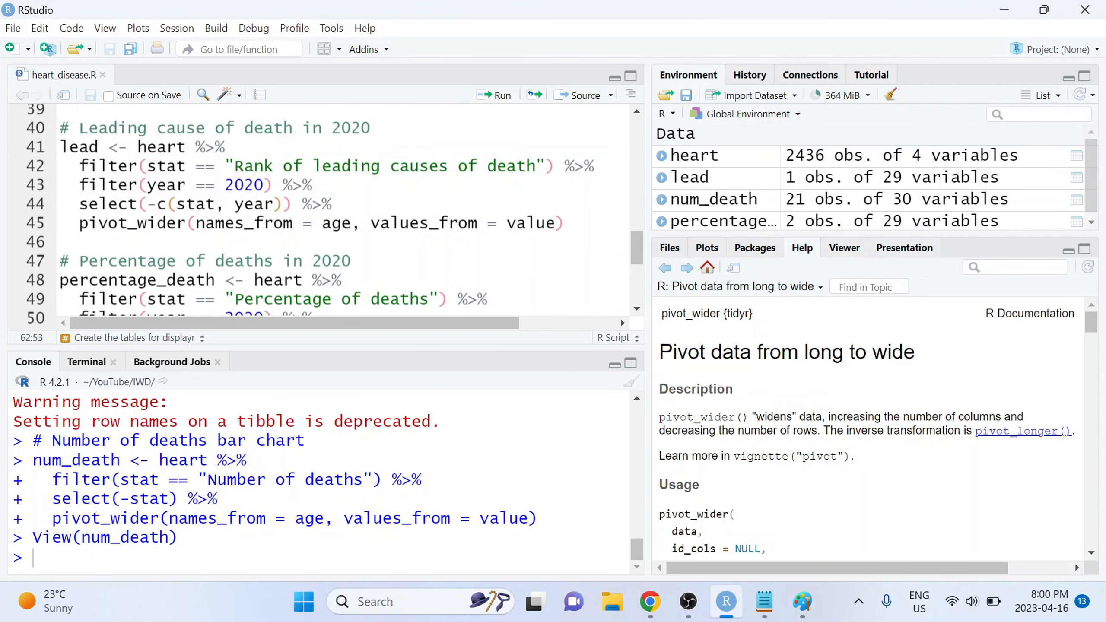
scroll(344, 209, up, 2)
drag(60, 174, 302, 194)
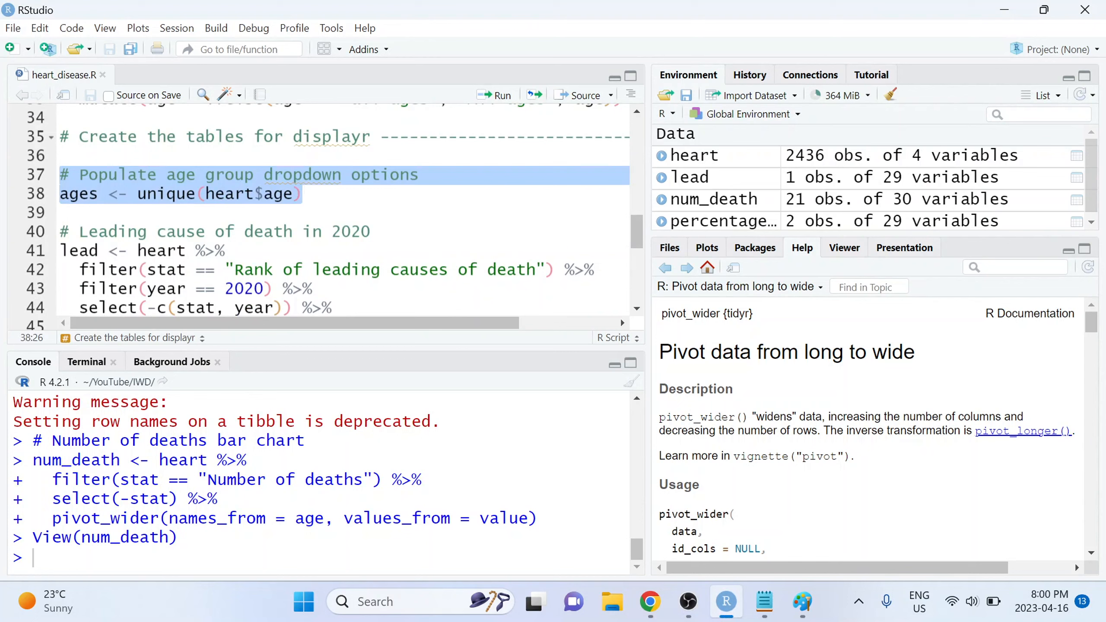
click(310, 199)
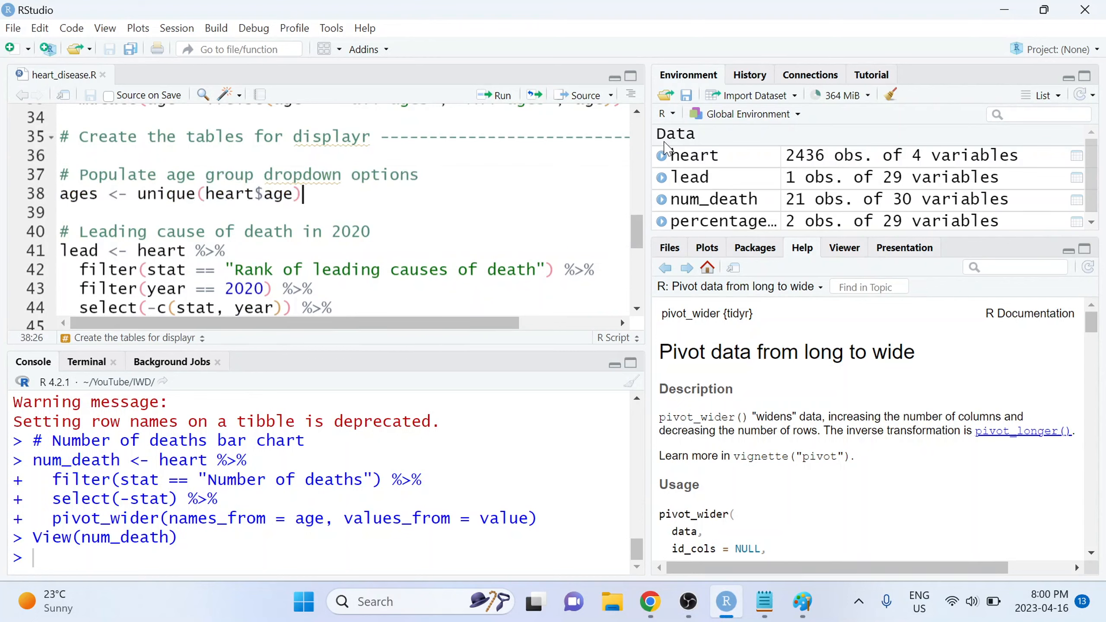
key(ctrl+Return)
Step: Add clipr::write_clip(ages) below the ages line and run it to copy the age groups to the clipboard
text(cli)
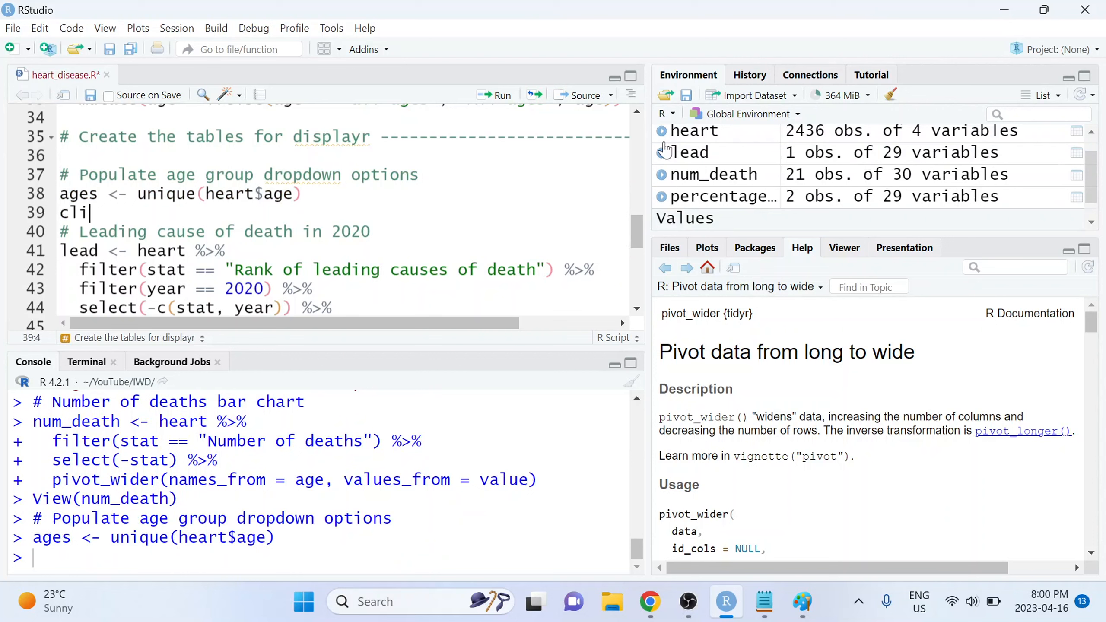
text(pr::write)
key(Tab)
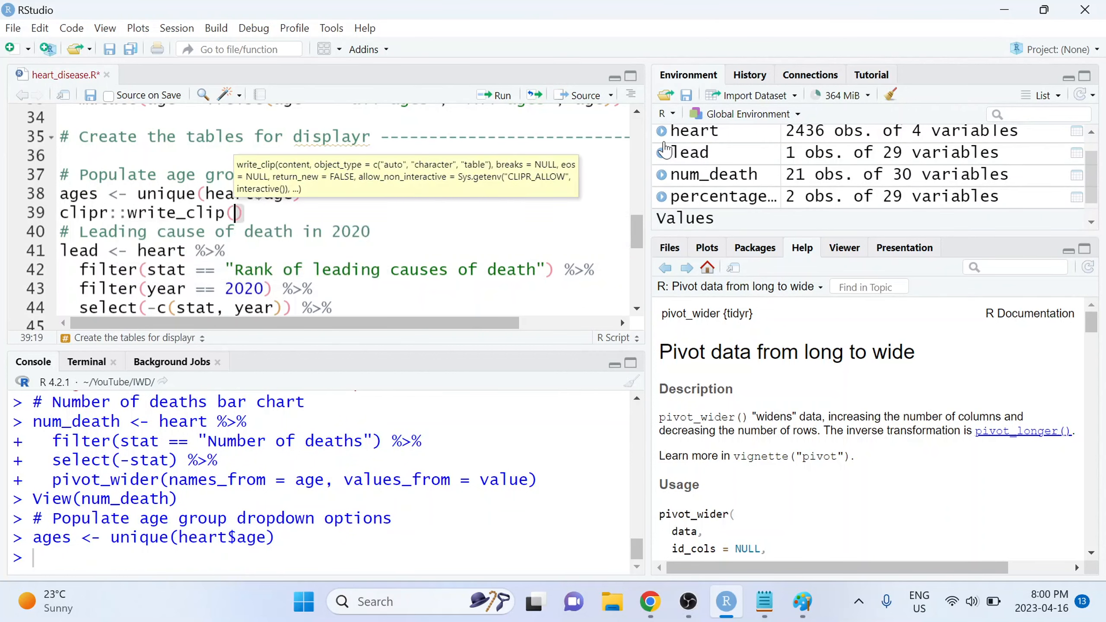
text(ages)
key(End)
key(Return)
key(Up)
key(Up)
key(shift+Down)
key(shift+Up)
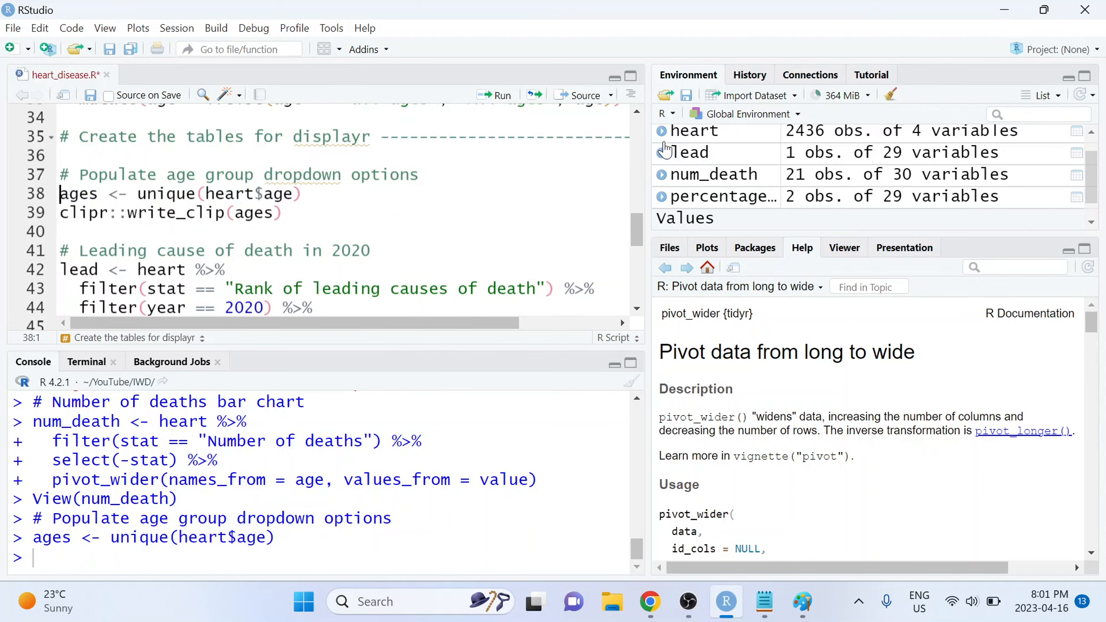
key(ctrl+Return)
Step: Return to Displayr, insert a Paste or Enter Table and fill it with the copied age groups from cell A1
key(alt+Tab)
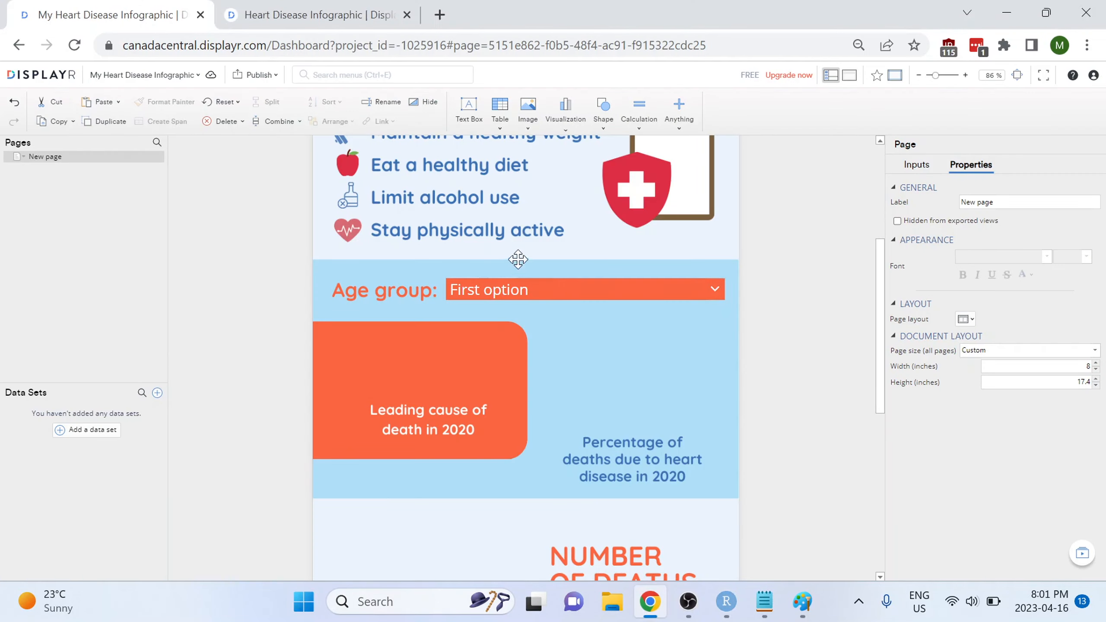
click(503, 129)
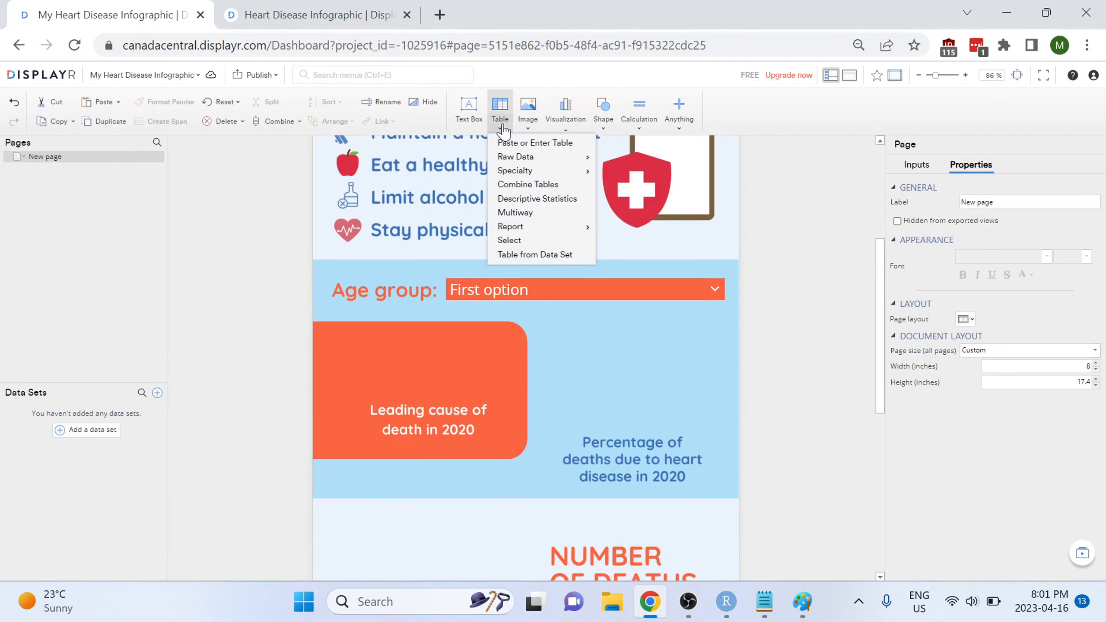
click(586, 147)
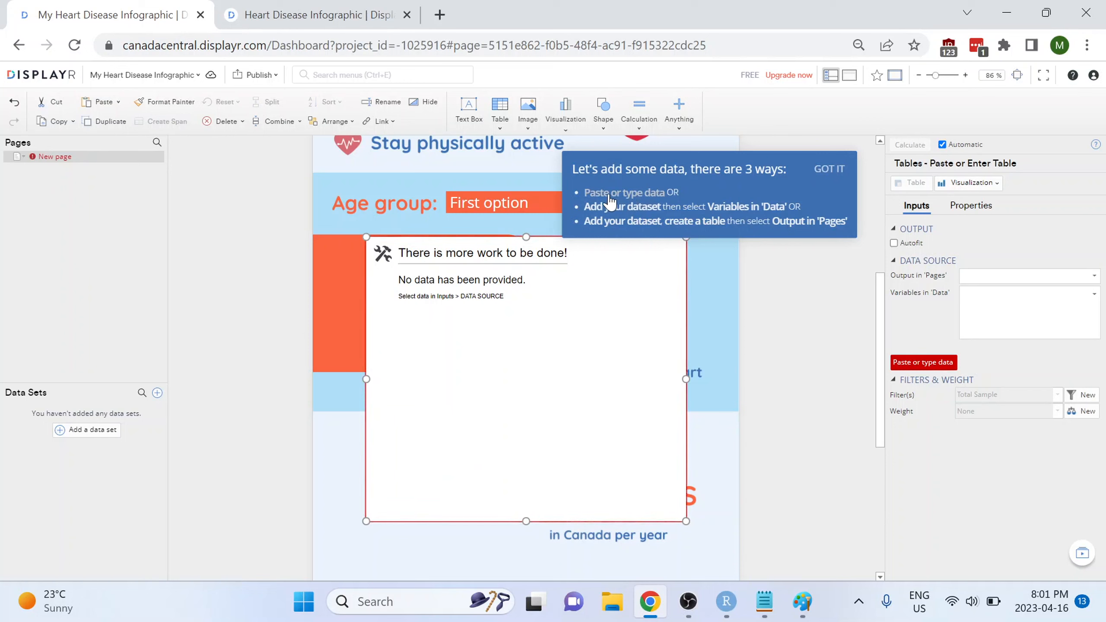
click(633, 196)
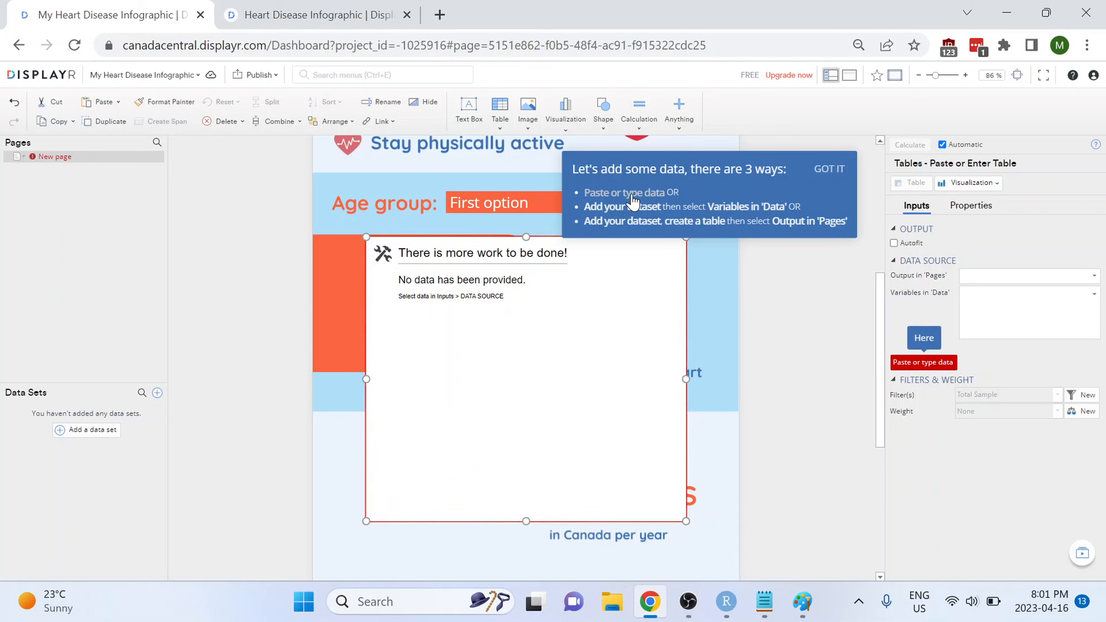
click(916, 369)
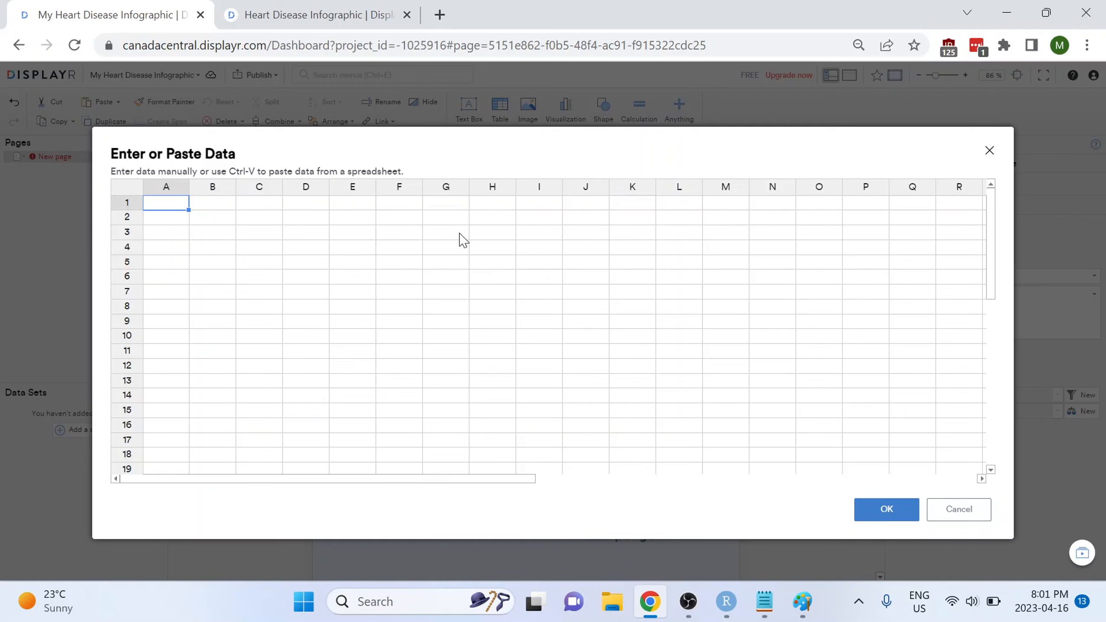
key(ctrl+v)
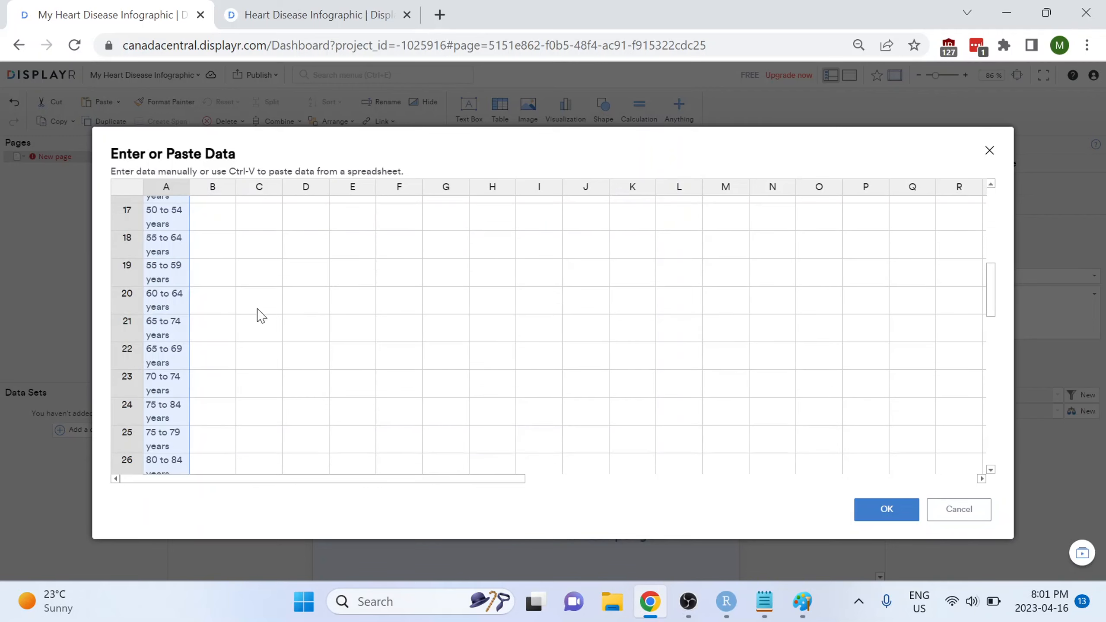
scroll(196, 288, up, 10)
click(876, 511)
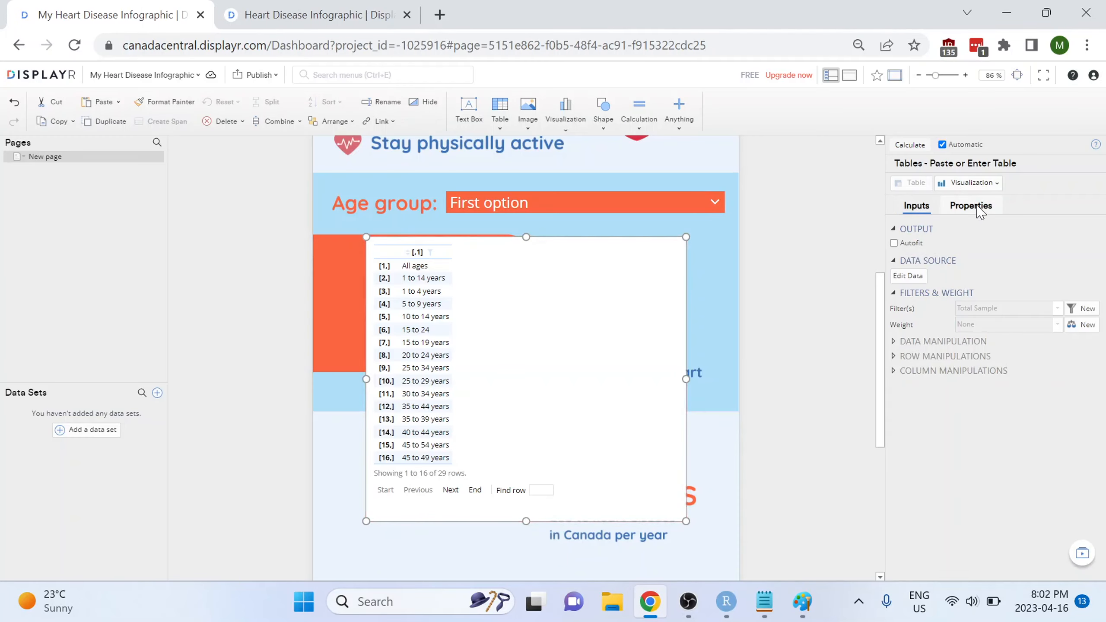
Step: Name the age groups table ages in its general properties
click(971, 206)
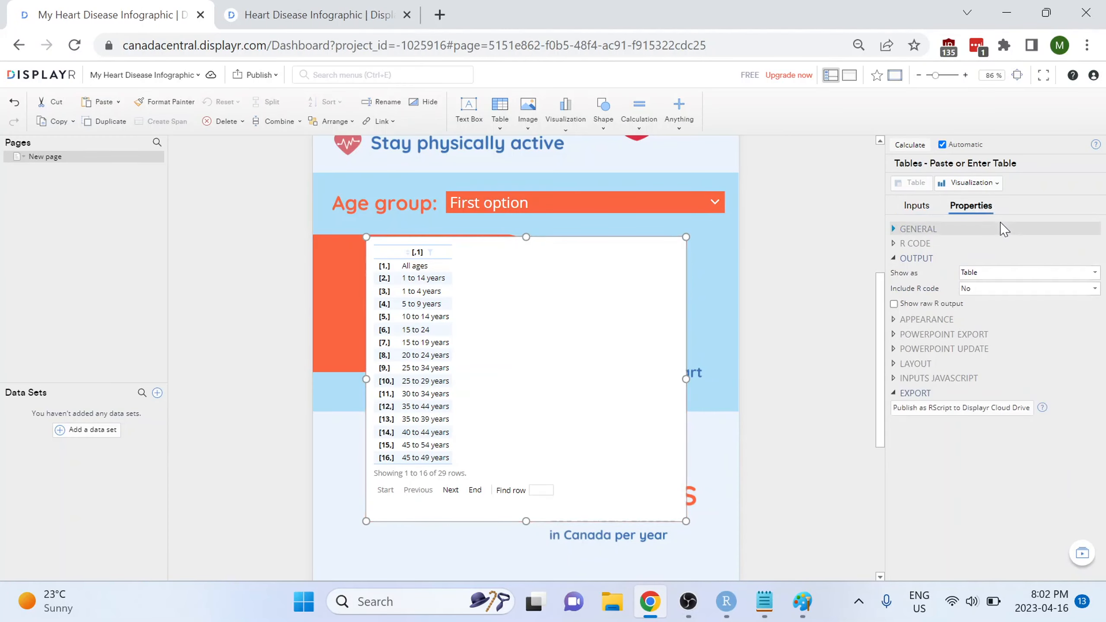
click(936, 228)
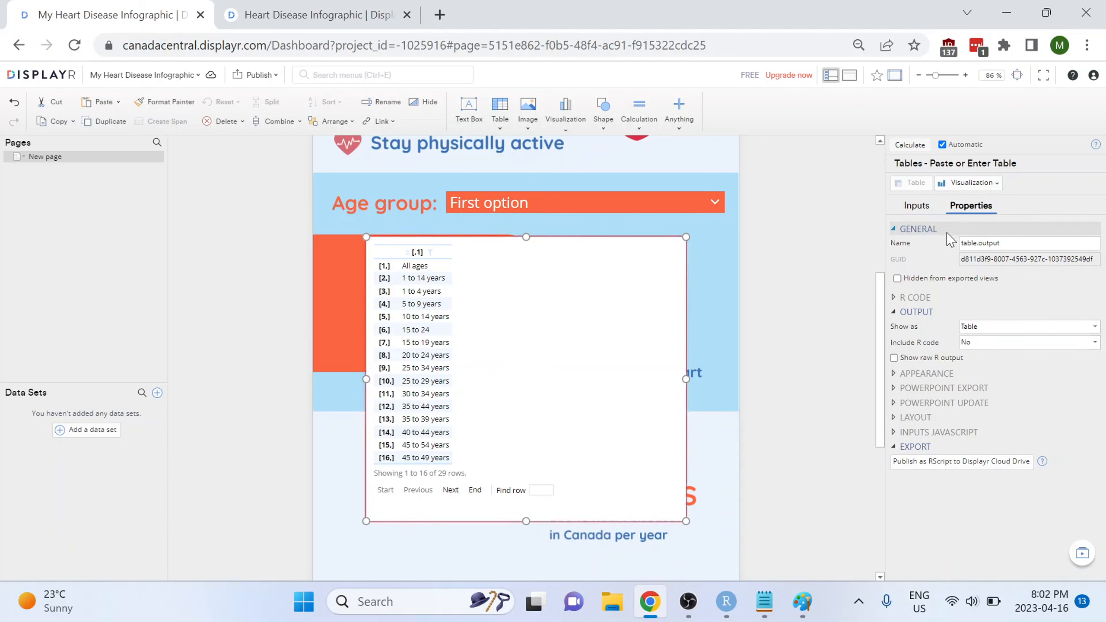
click(971, 244)
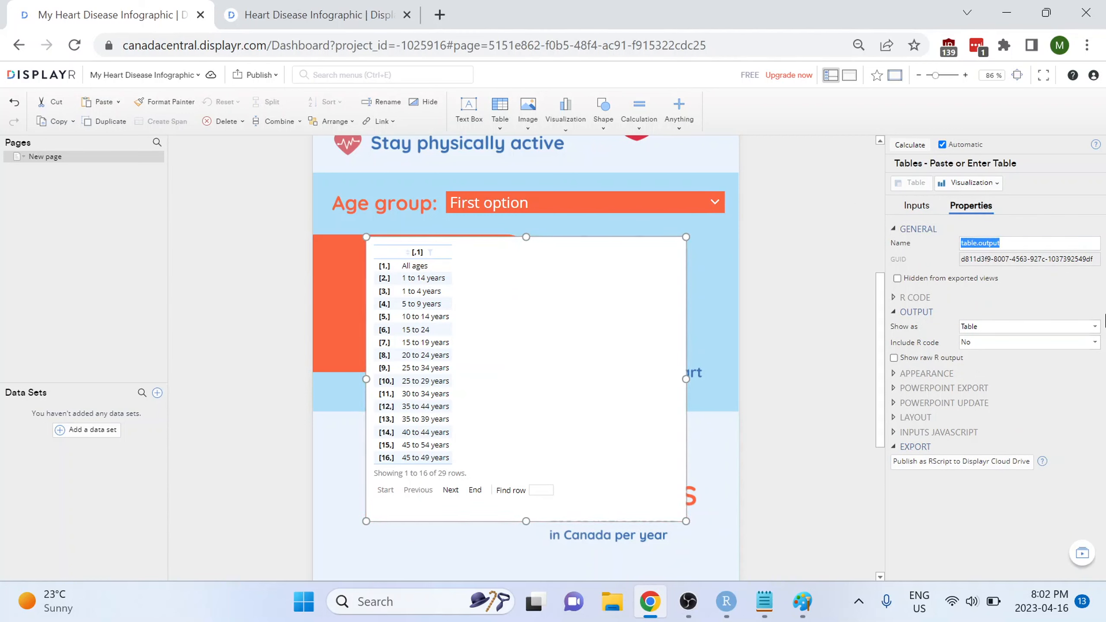
text(ages)
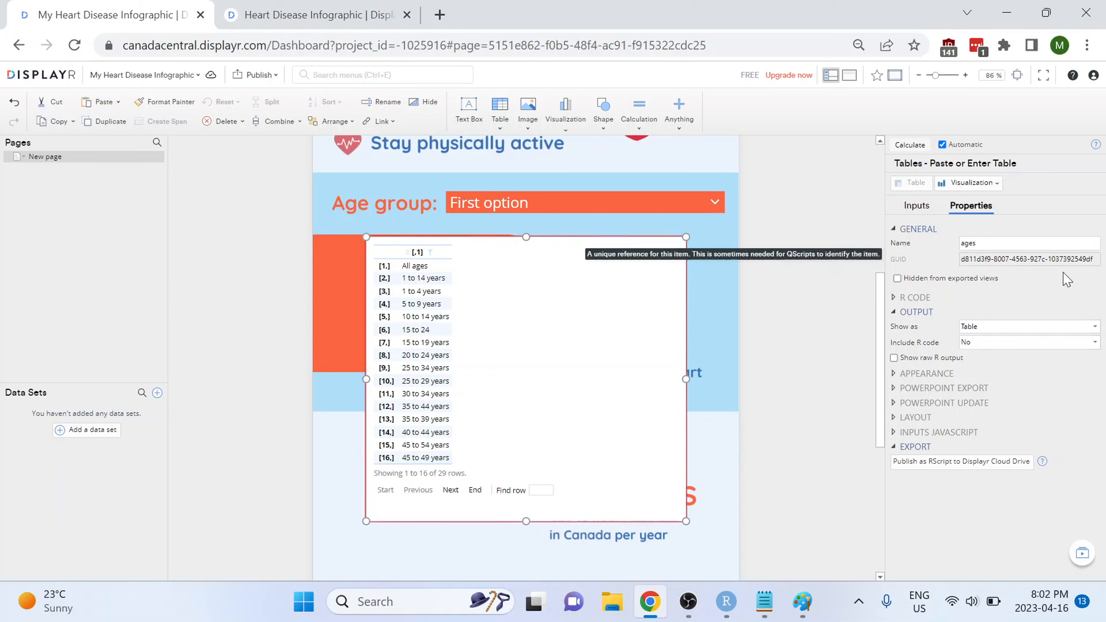
click(797, 286)
Step: Hide the ages table from exported views, then shrink it and park it off the page, left of the Age group label
click(511, 283)
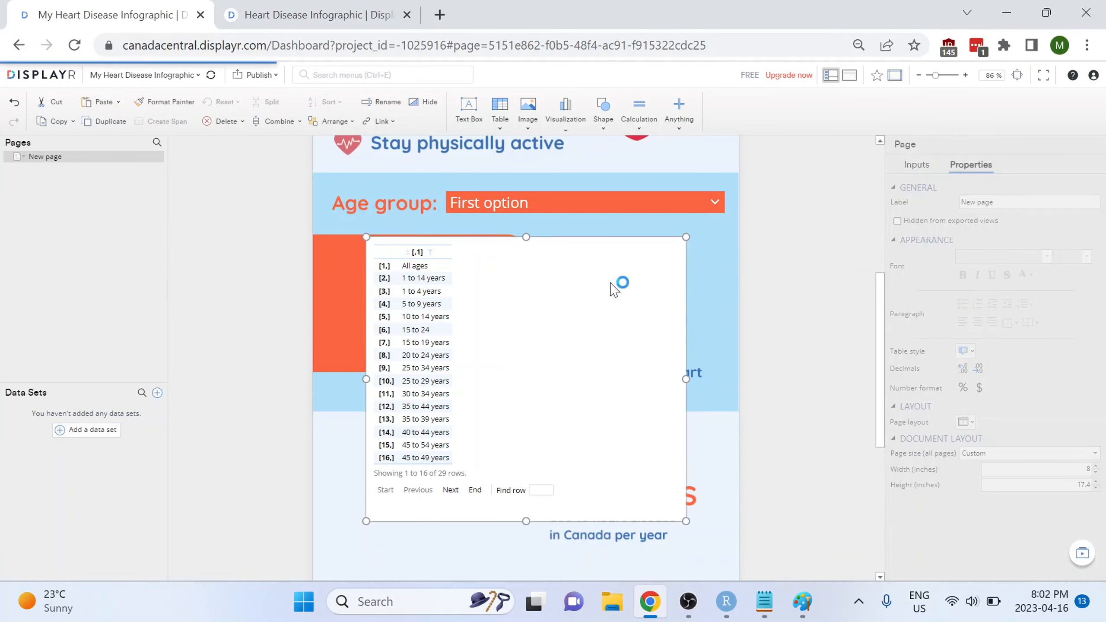
right_click(505, 288)
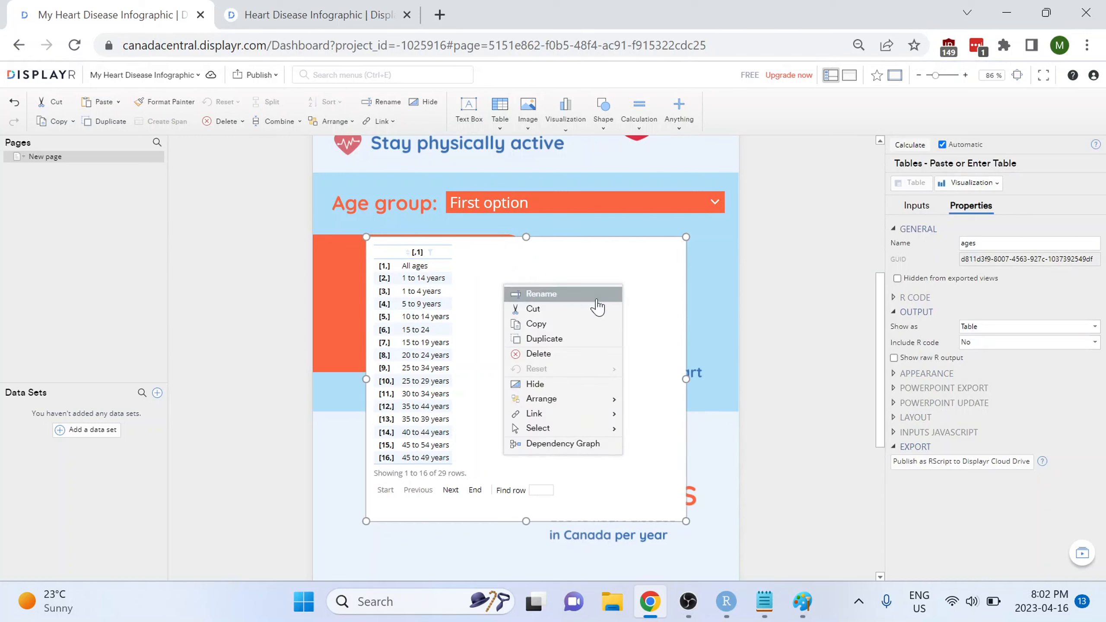
click(564, 385)
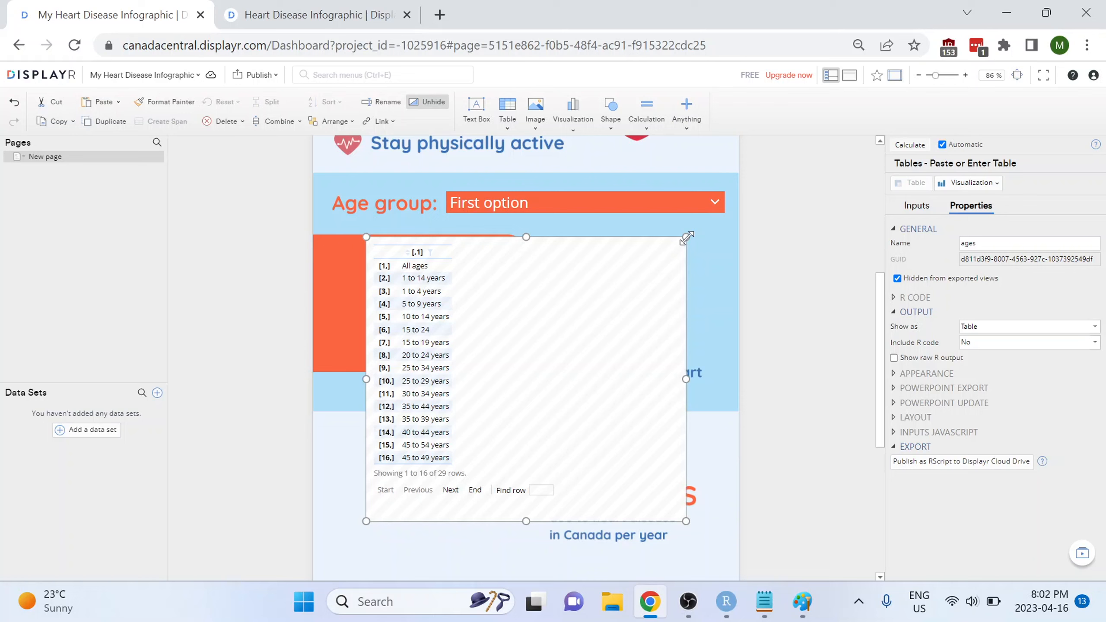
drag(687, 238, 454, 465)
drag(382, 467, 202, 166)
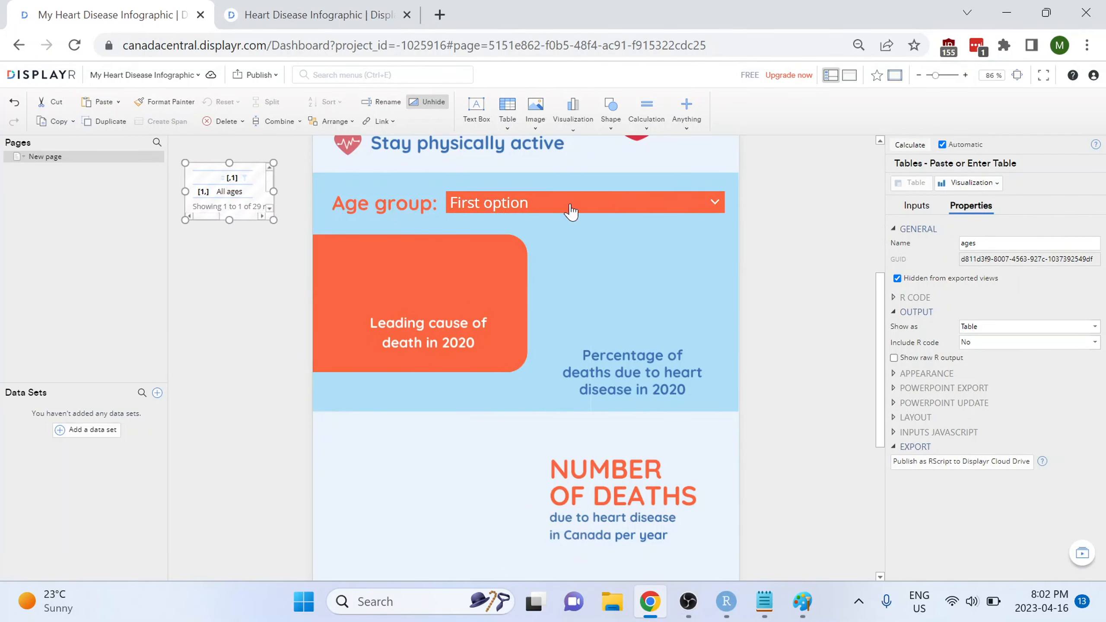
Step: Name the age group combo box age_dropdown
click(584, 209)
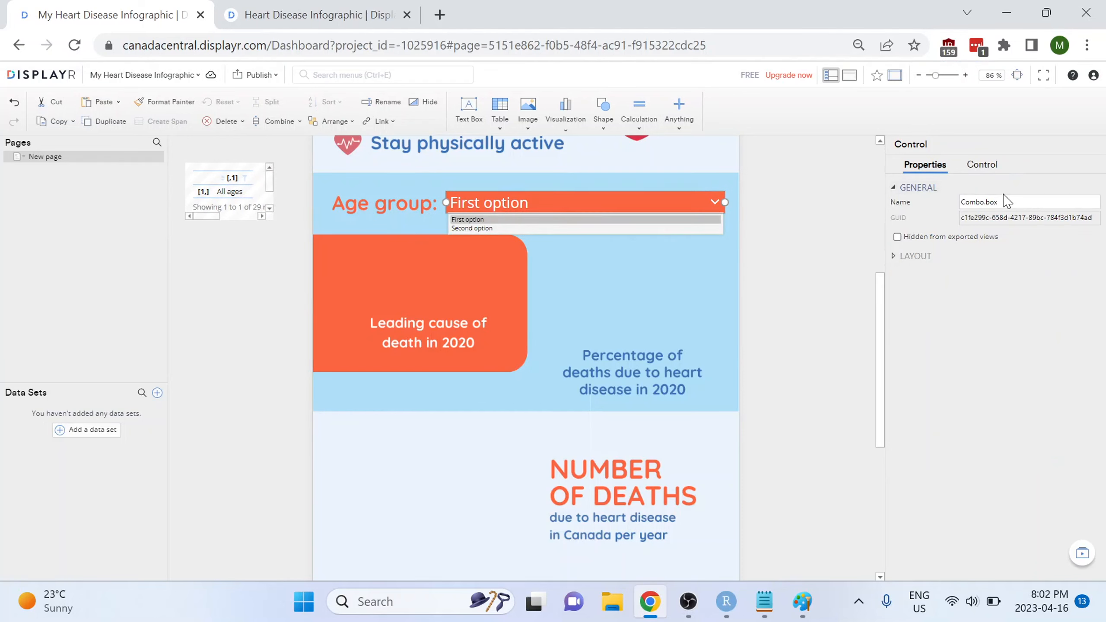
drag(1004, 202, 977, 203)
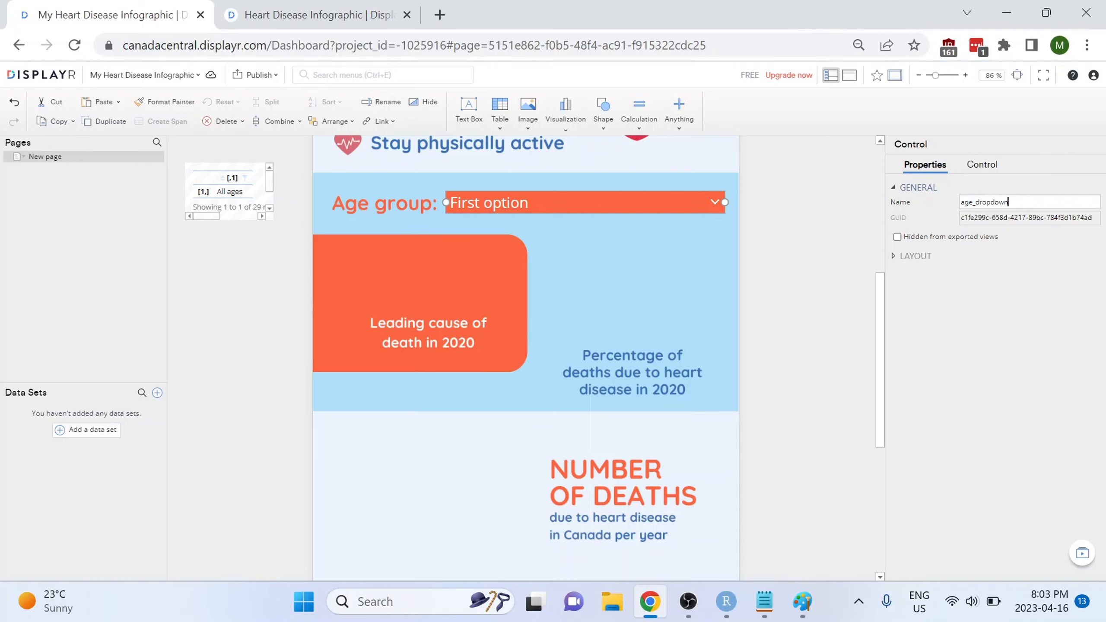
drag(964, 203, 1105, 216)
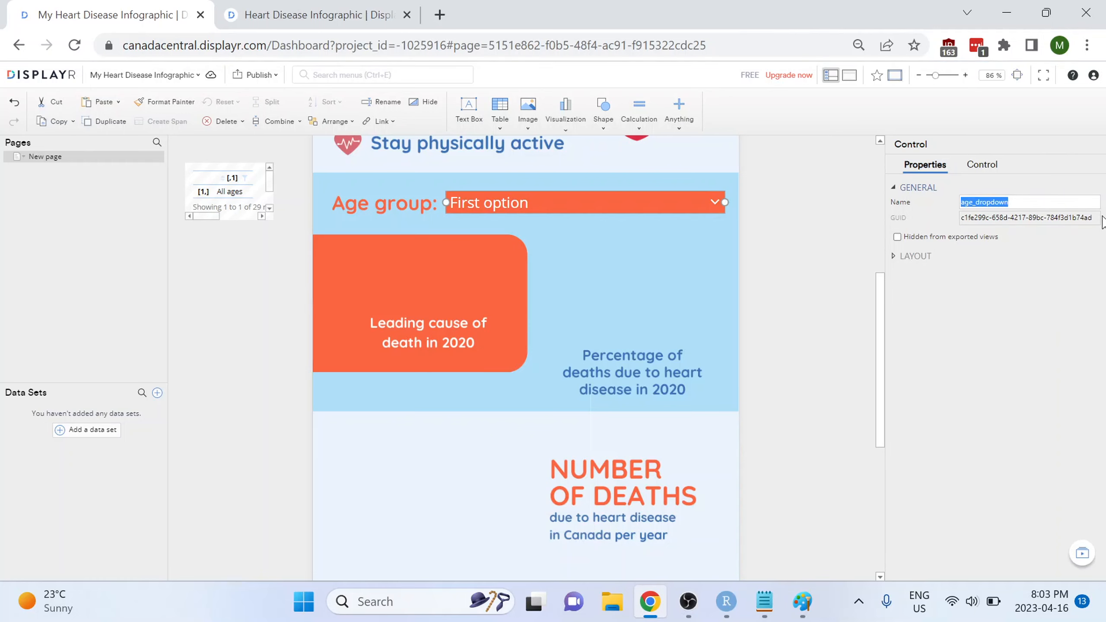
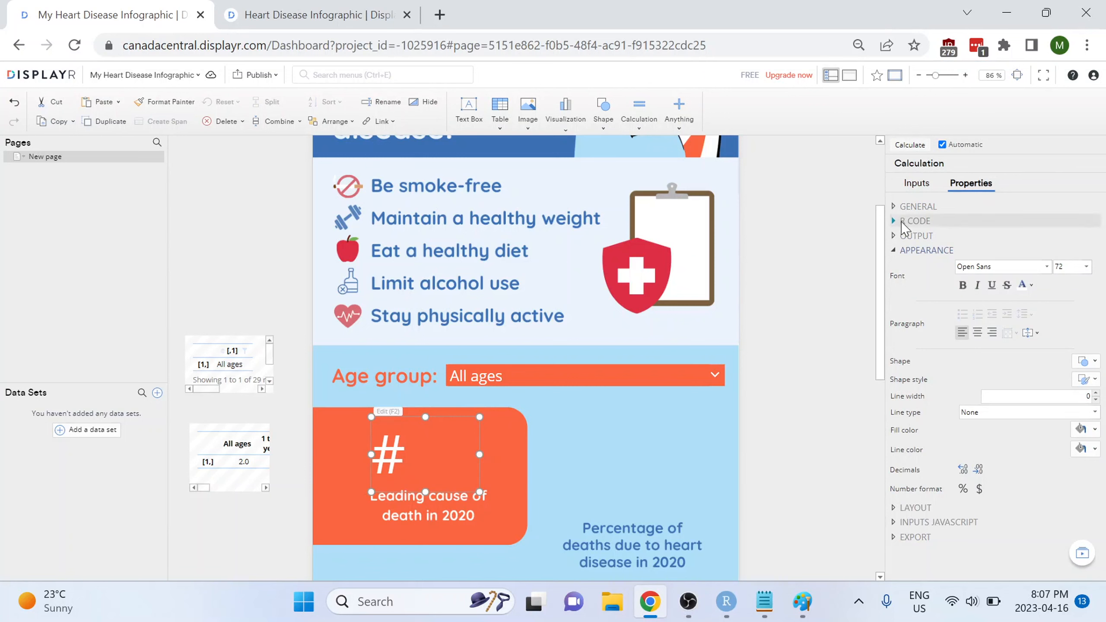
Step: Extend the R code of the # calculation to paste0("#", lead[,"age_dropdown"])
click(895, 224)
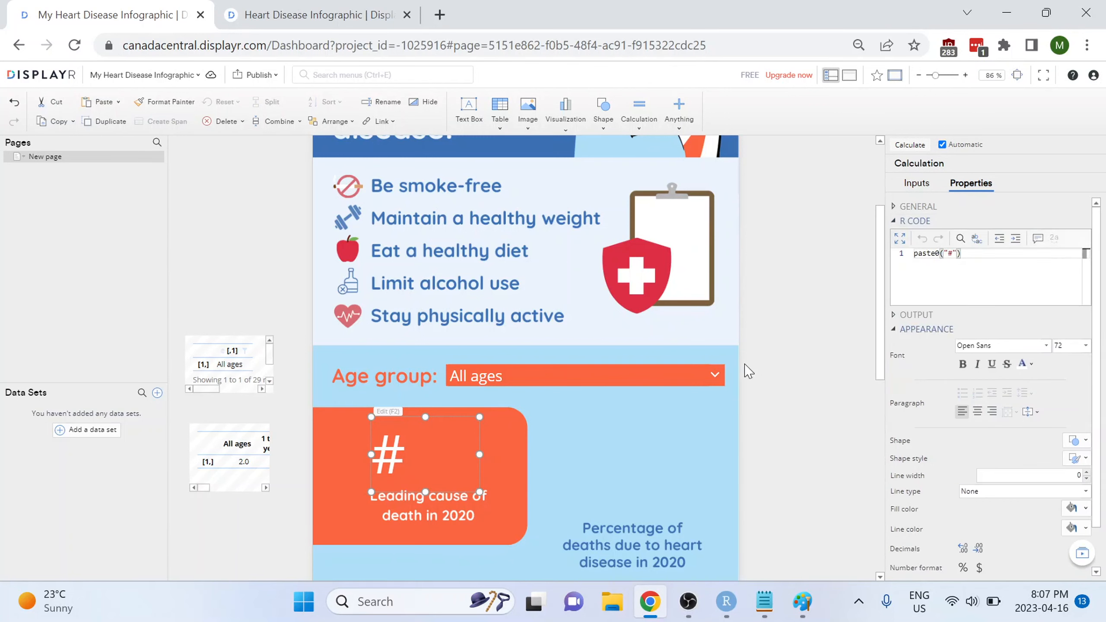
click(958, 253)
text(, )
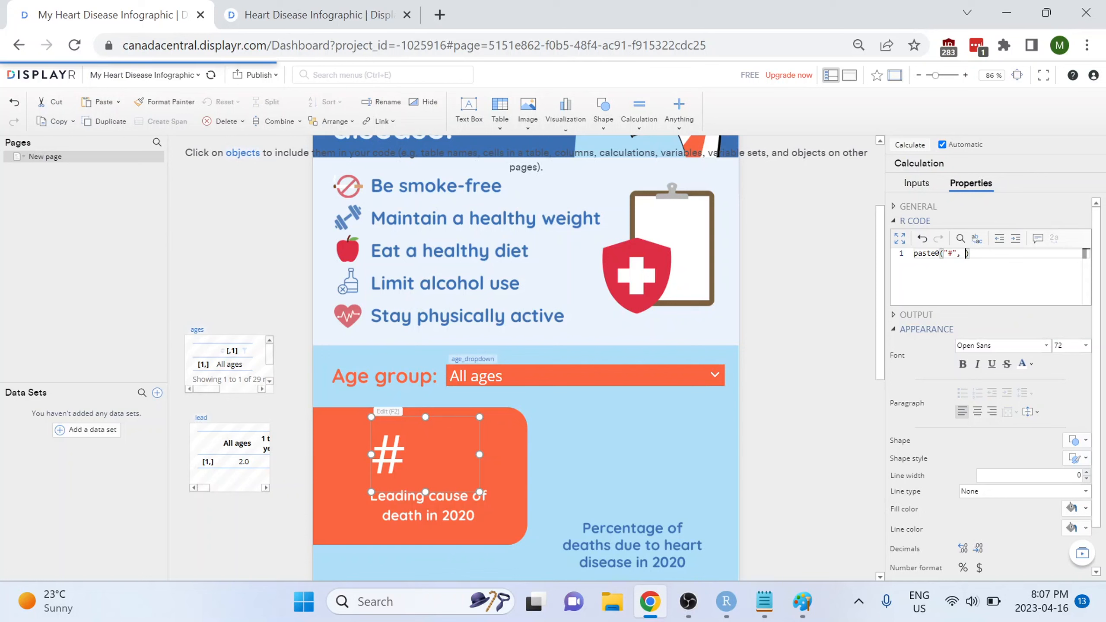
text(lead)
text([")
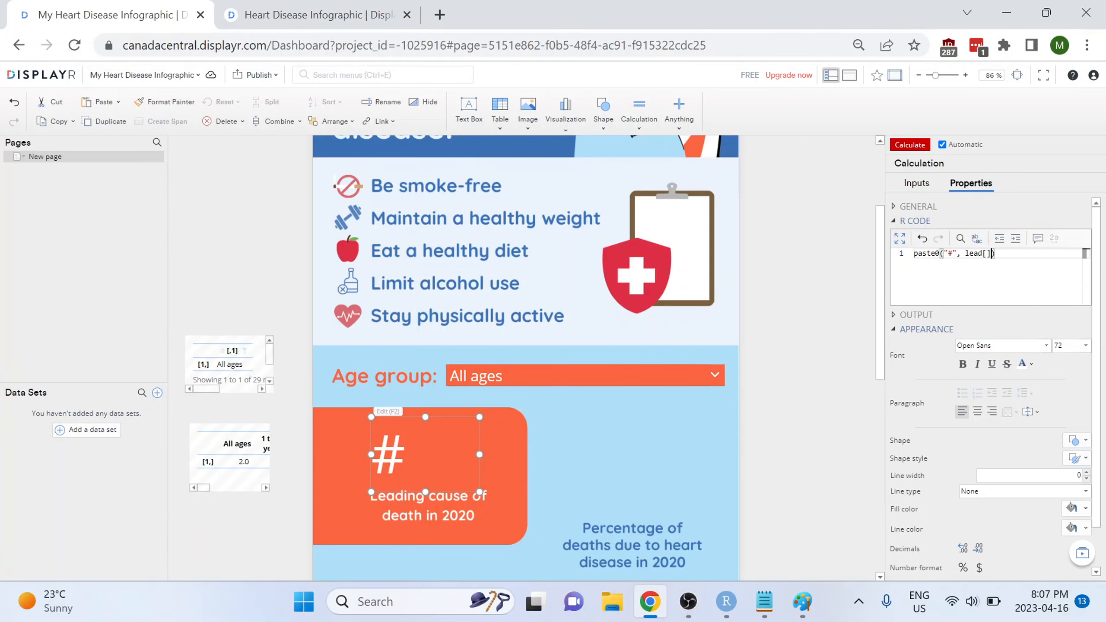
text(age_dropdown")
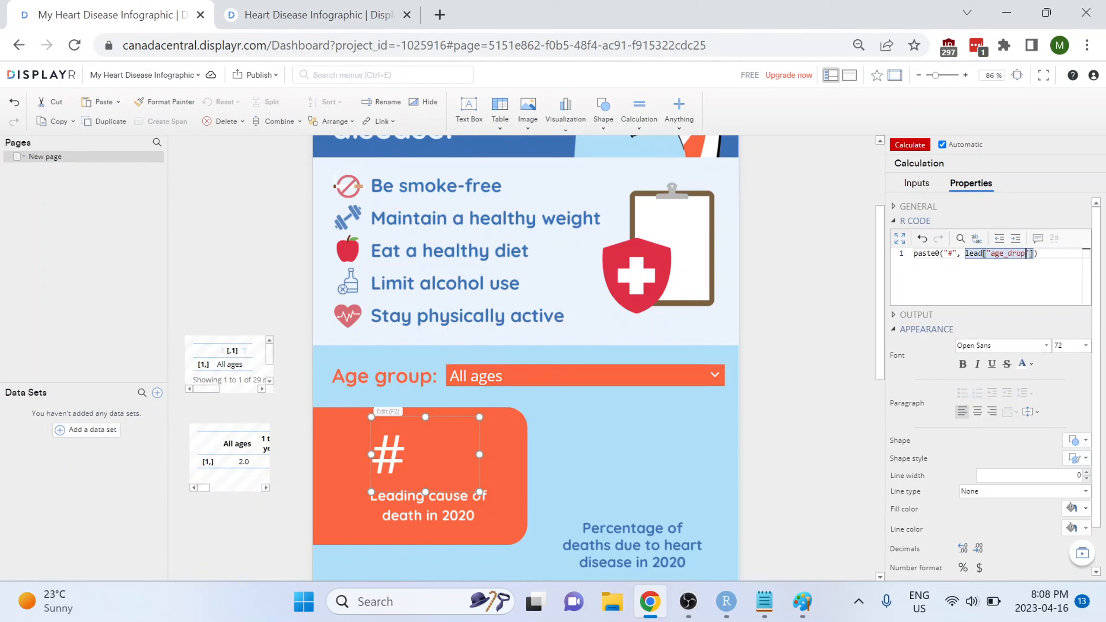
text(,)
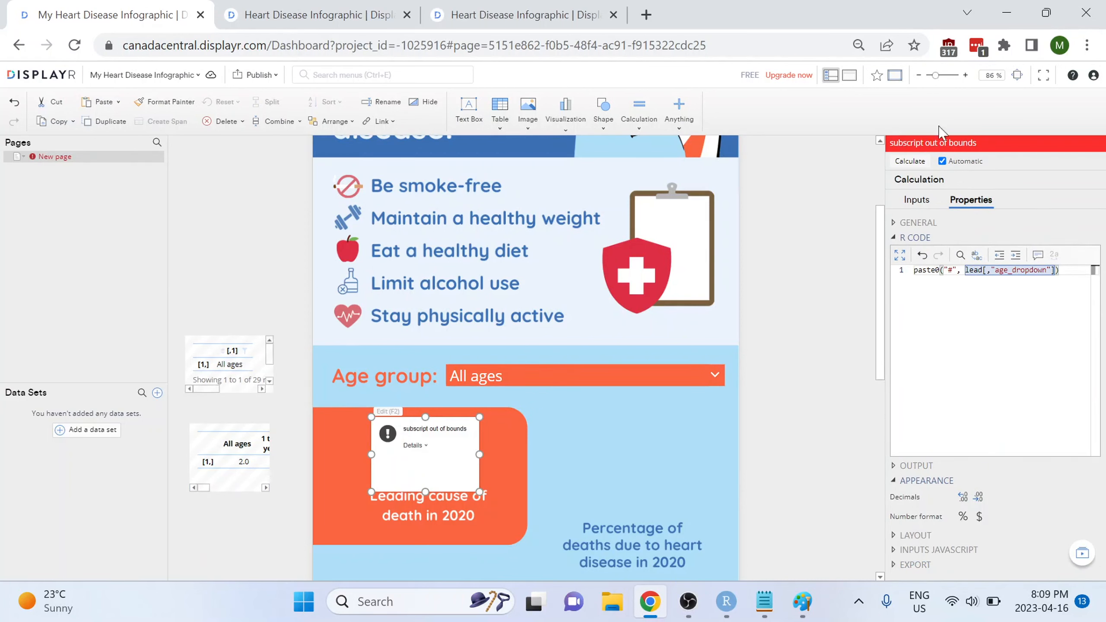
Step: Remove the quotes around age_dropdown in the ranking calculation's R code and recalculate it
click(995, 270)
key(BackSpace)
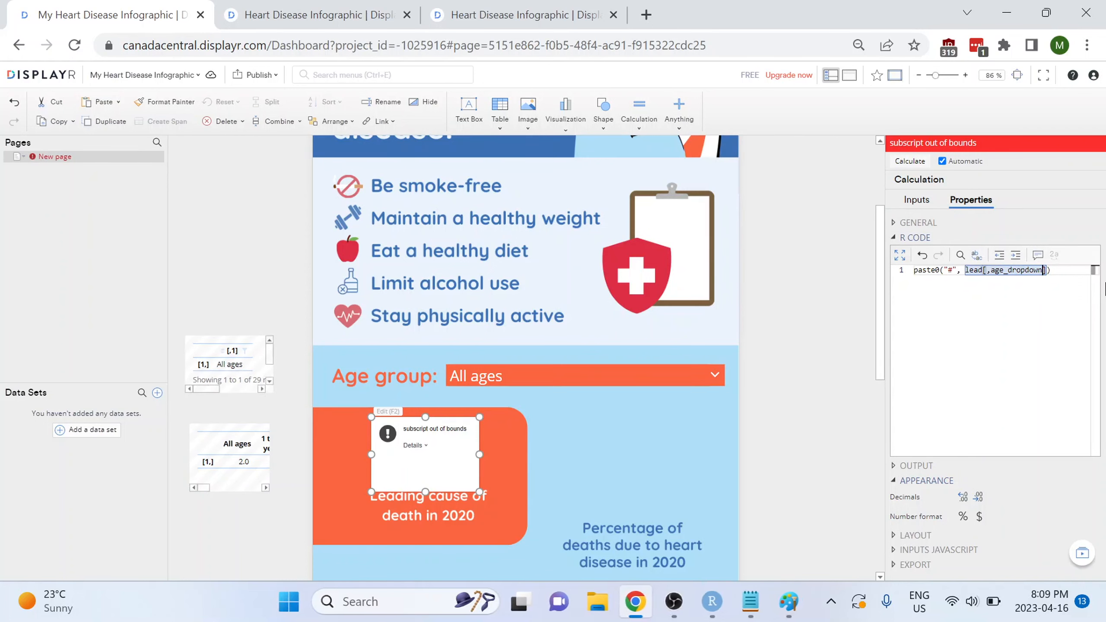
key(BackSpace)
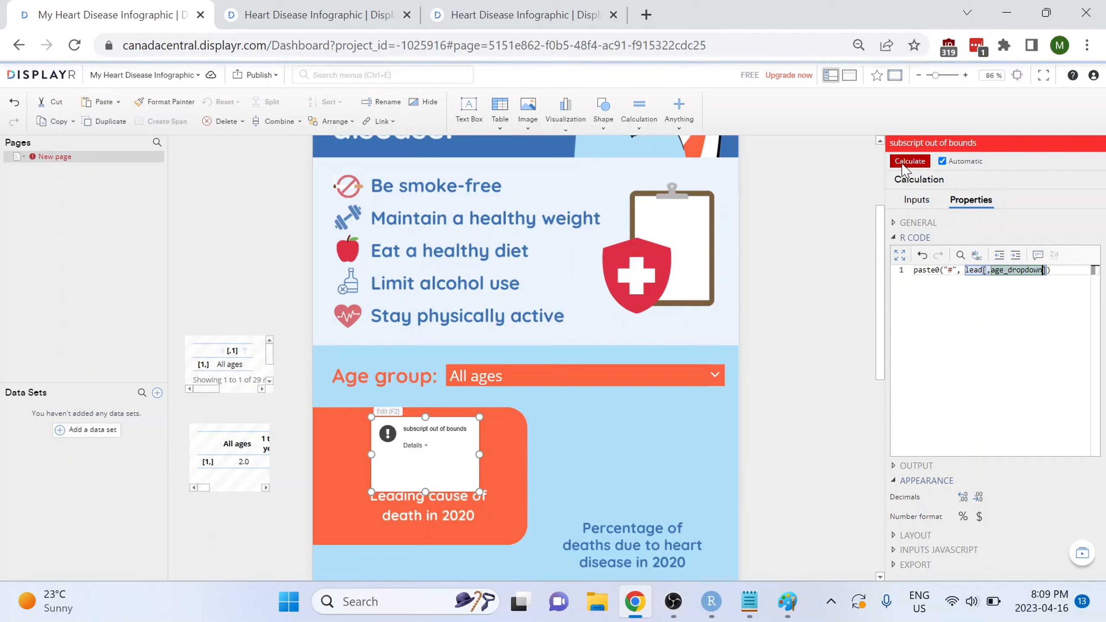
click(906, 164)
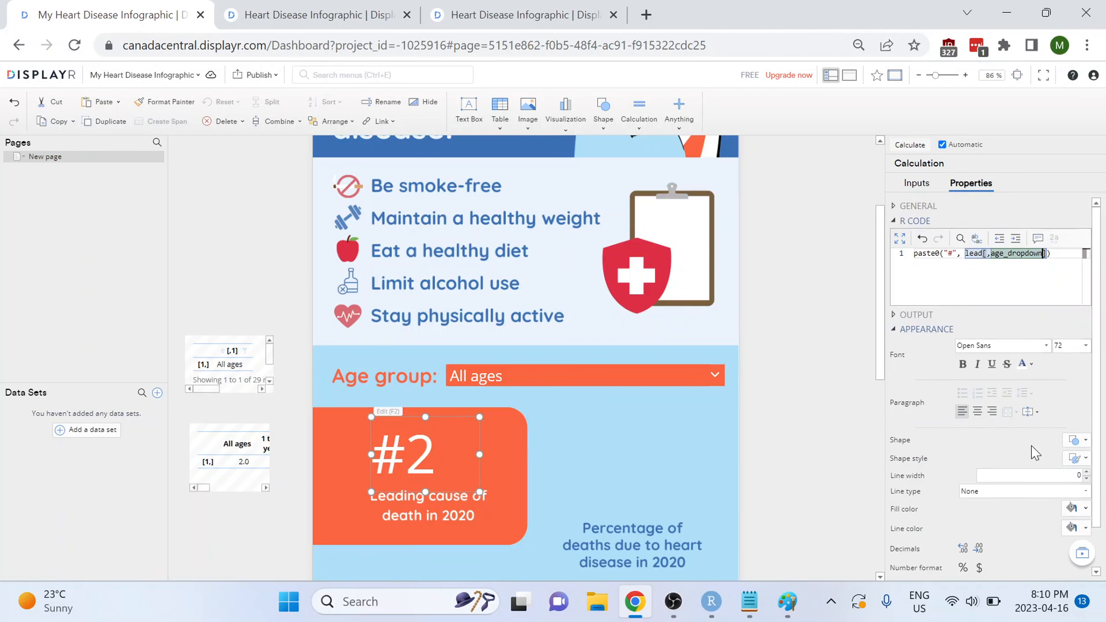
Step: Make the ranking number bold and centre it above the "Leading cause of death in 2020" caption
click(963, 364)
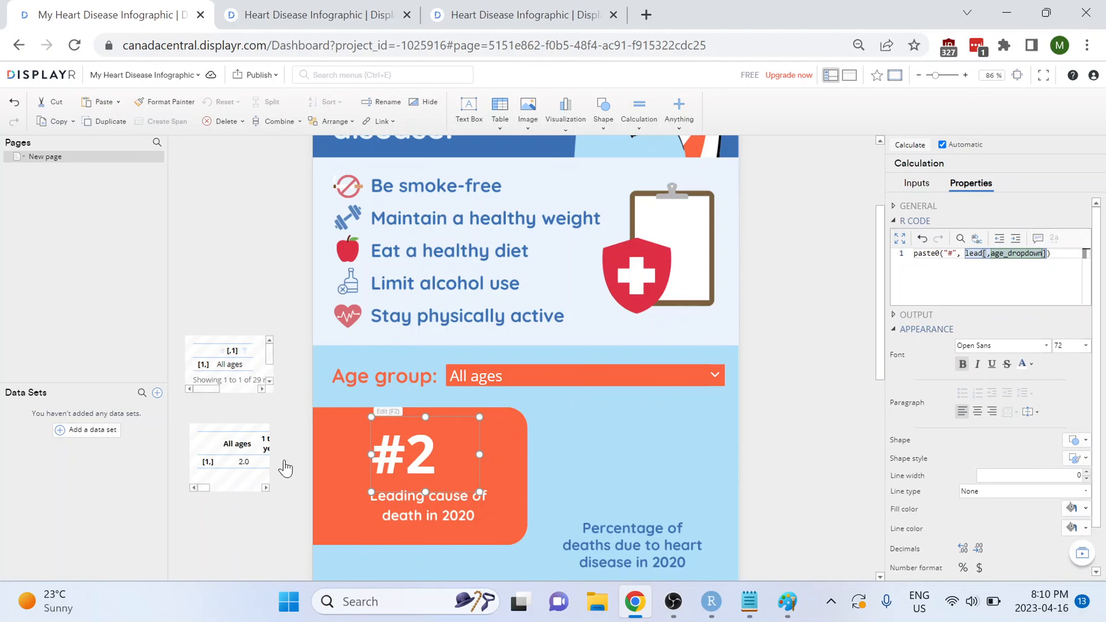
drag(444, 491, 602, 475)
click(602, 475)
Step: Insert a new Paste or Enter Table and open its empty data sheet
scroll(602, 475, down, 2)
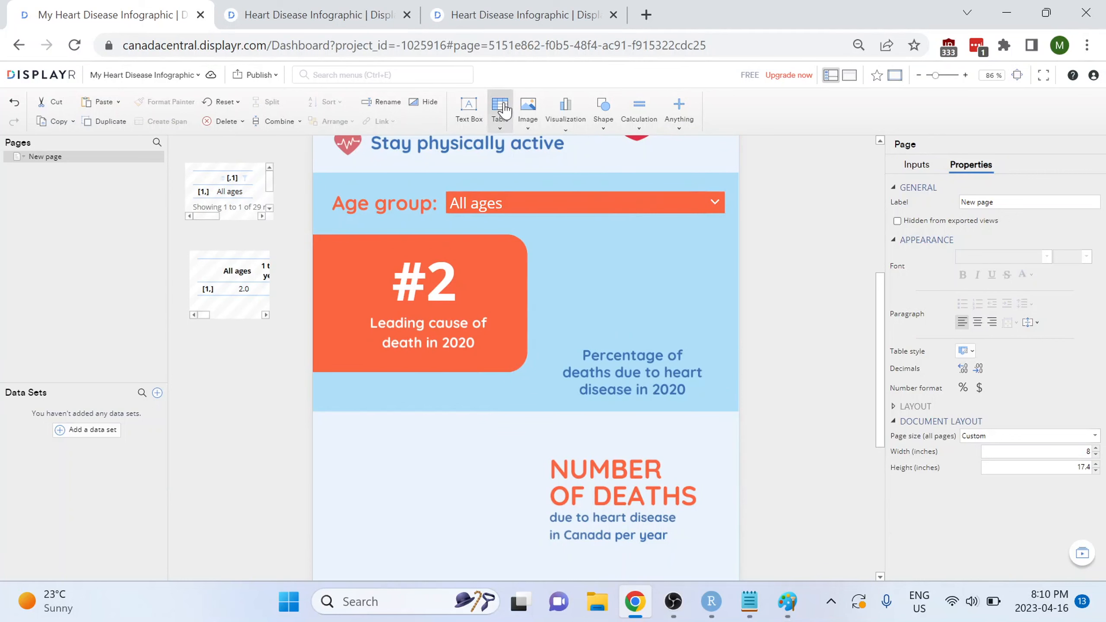
click(503, 128)
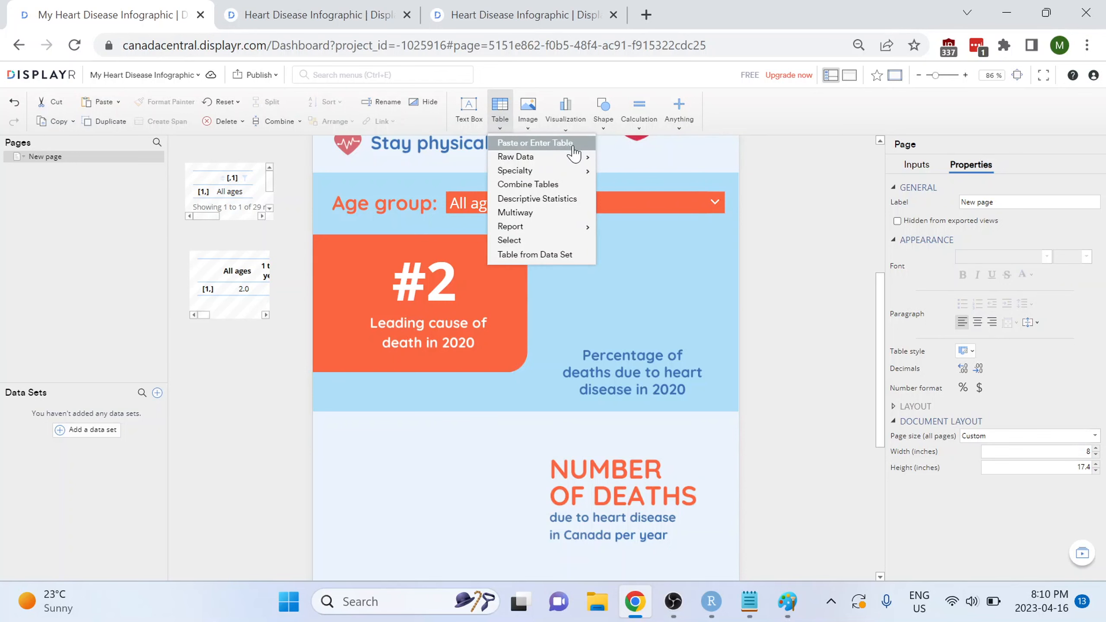
click(562, 142)
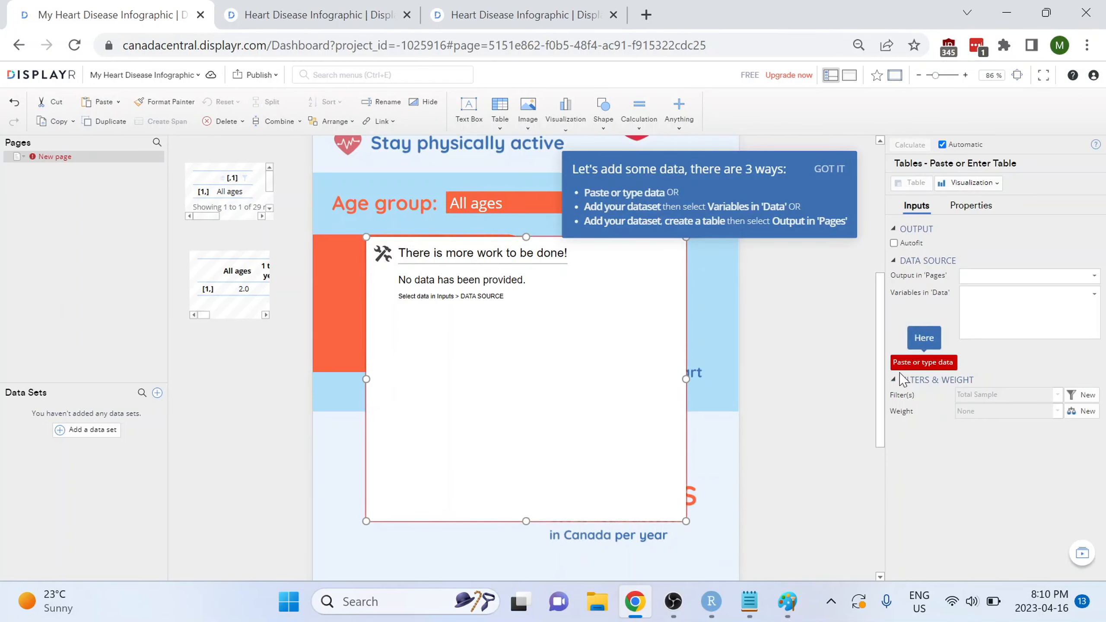
click(924, 363)
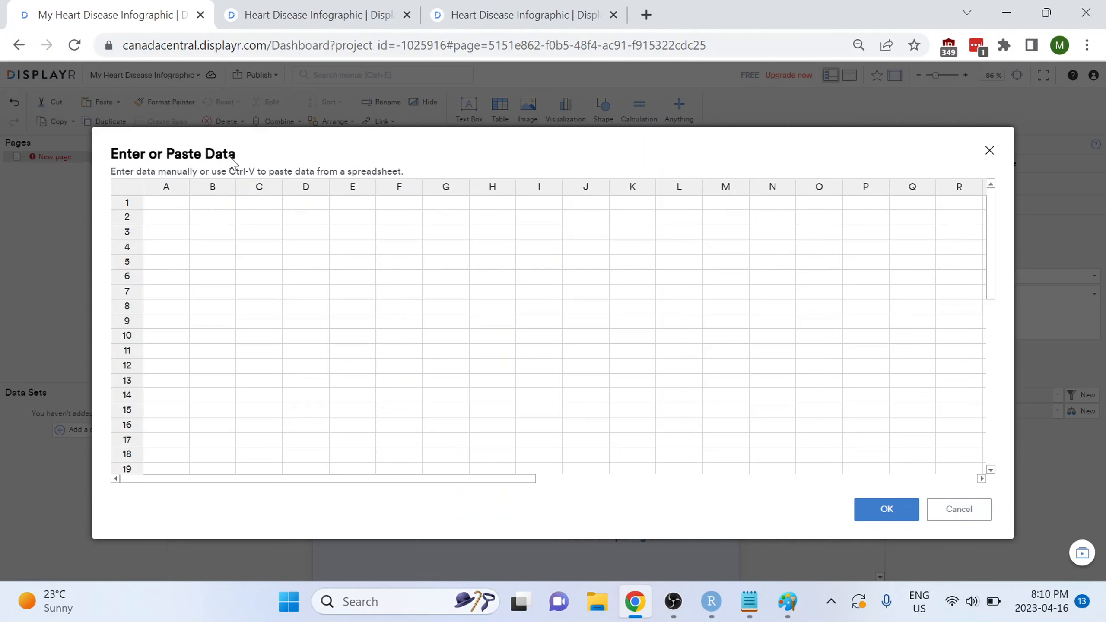
Step: Switch to RStudio and add a clipr::write_clip call below the percentage_death row names to copy the percentage_death table
click(712, 602)
scroll(263, 305, down, 3)
click(108, 163)
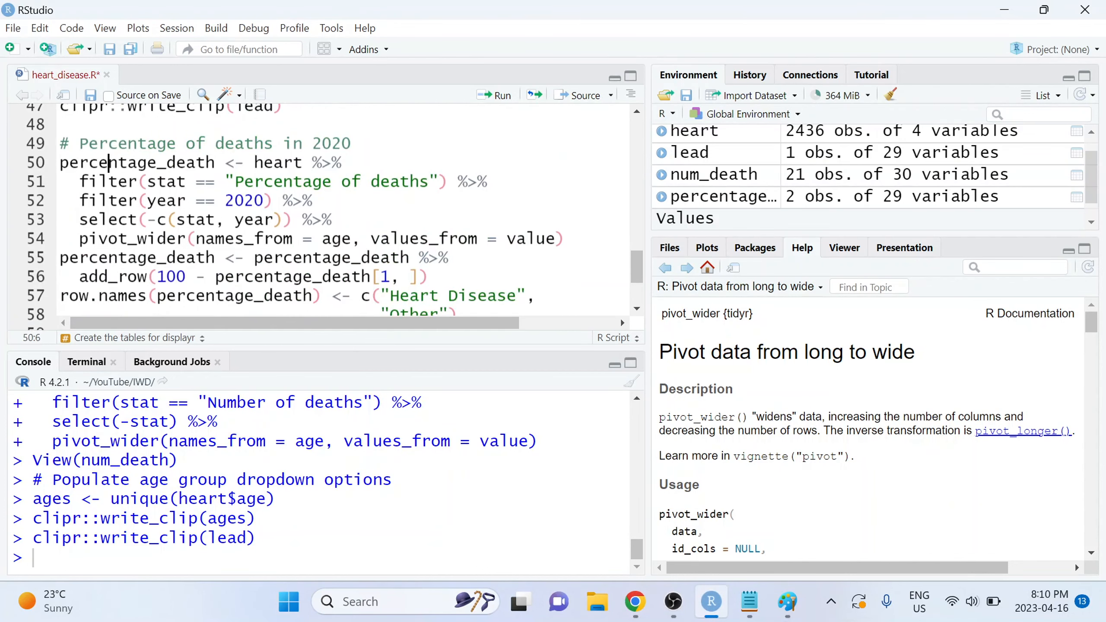
scroll(323, 210, down, 1)
click(460, 264)
key(Return)
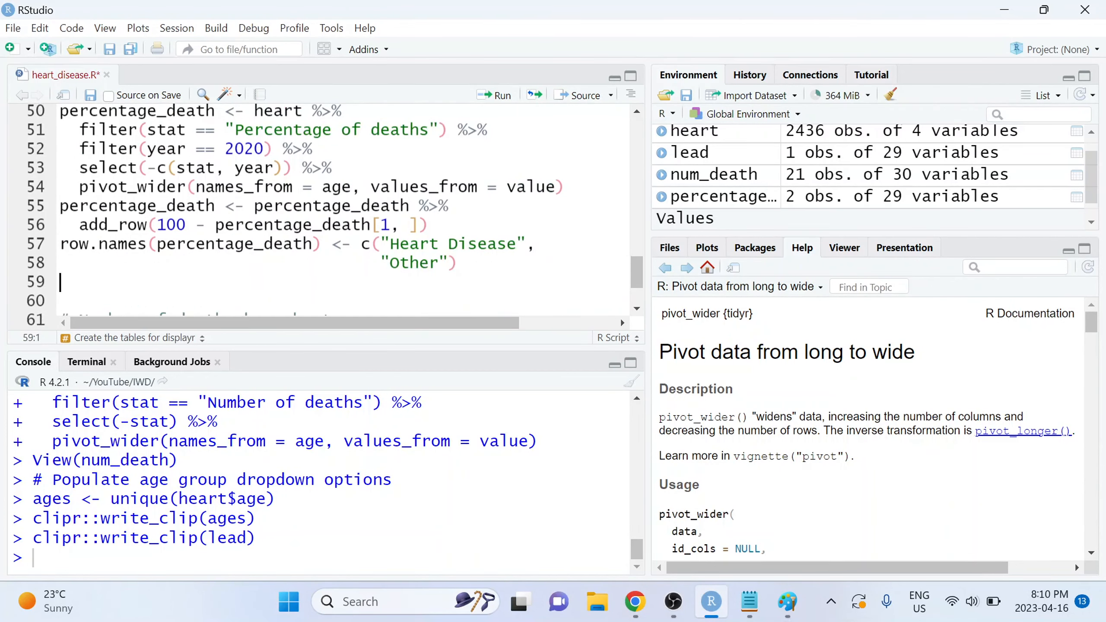
text(clipr::)
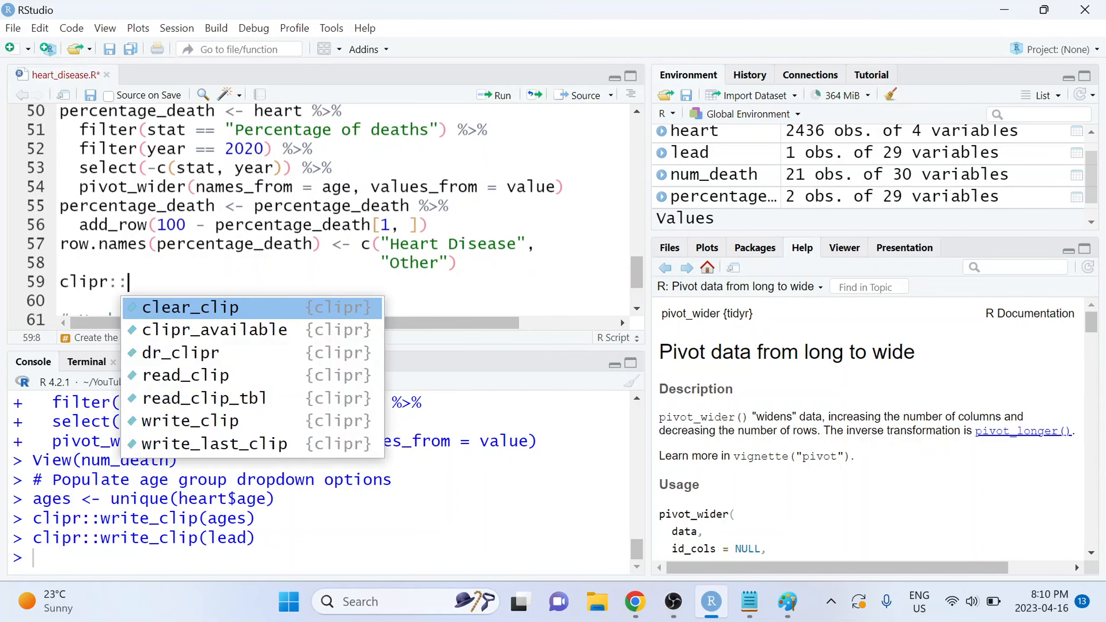
text(wri)
key(Tab)
Step: Return to Displayr and fill the new table with the copied percentage data from cell A1
click(627, 603)
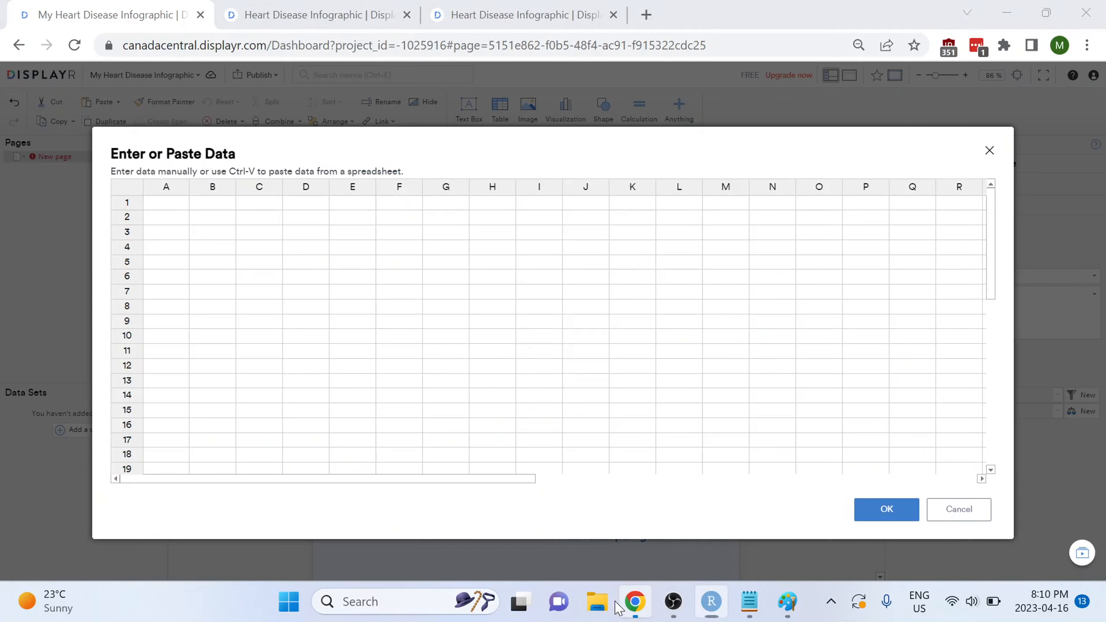
click(170, 207)
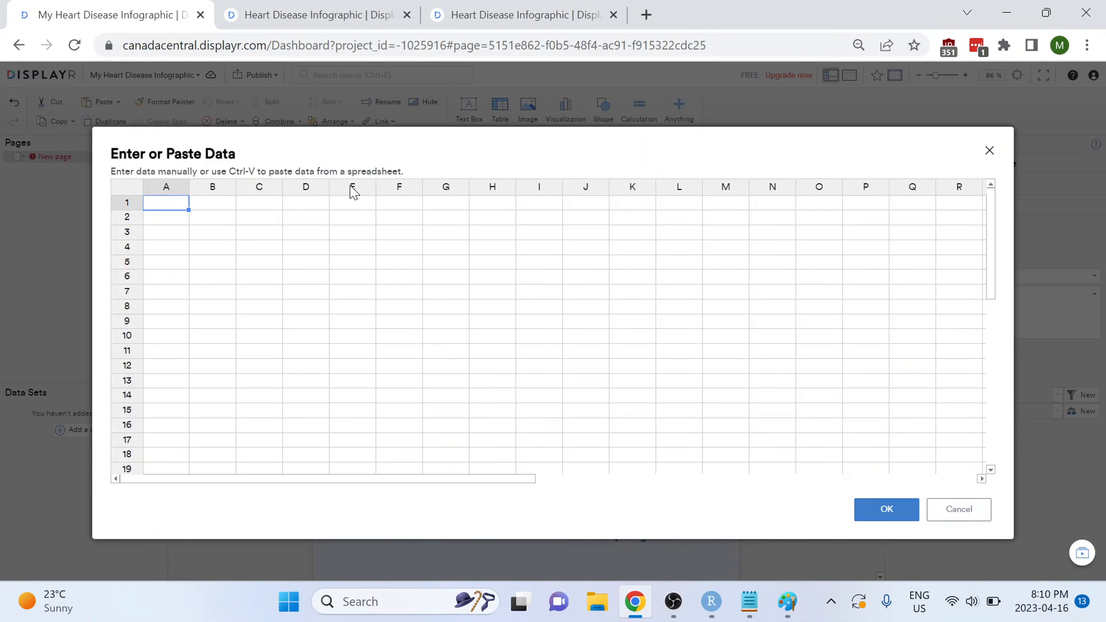
key(ctrl+v)
click(887, 510)
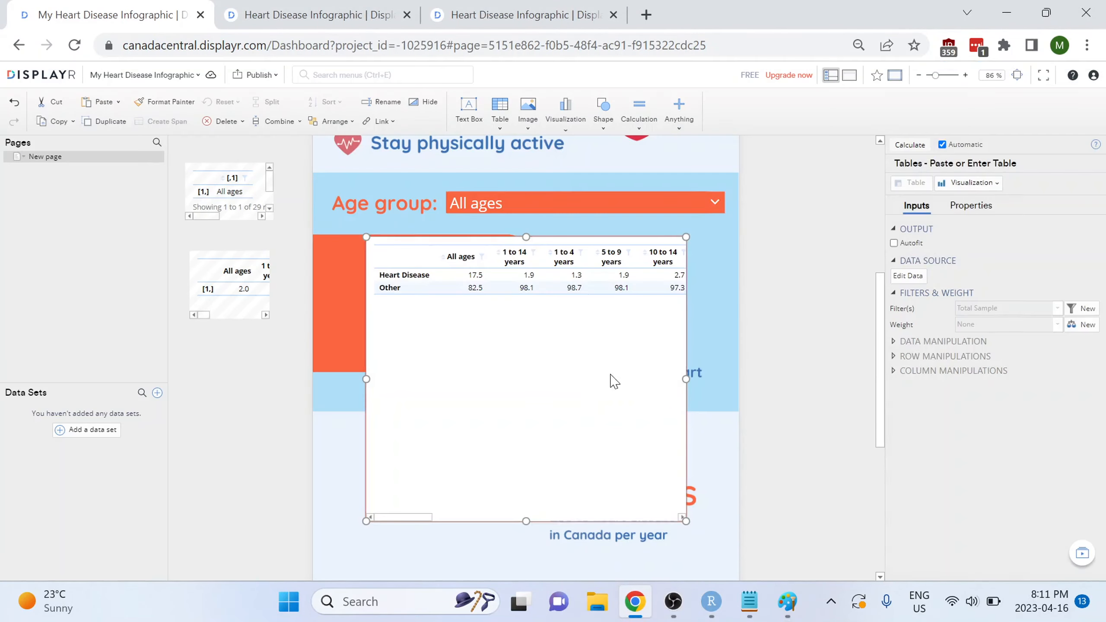
Step: Hide the percentage table from exported views, then shrink it and park it off the page below the lead table
right_click(529, 312)
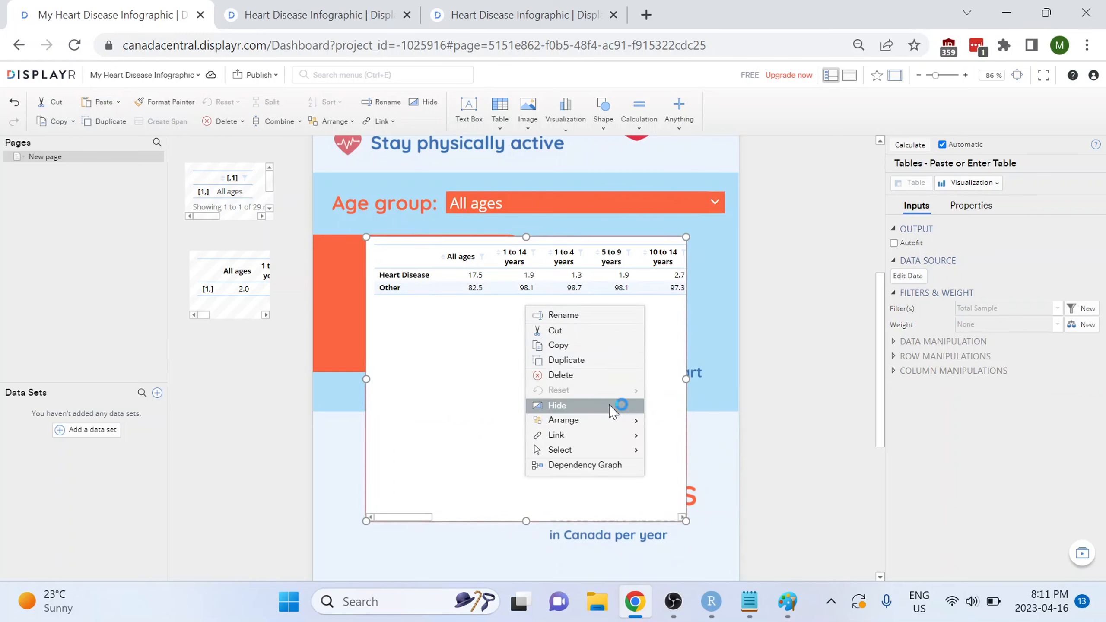
click(612, 407)
mouse_move(686, 522)
mouse_down()
mouse_move(467, 312)
mouse_move(435, 297)
mouse_up()
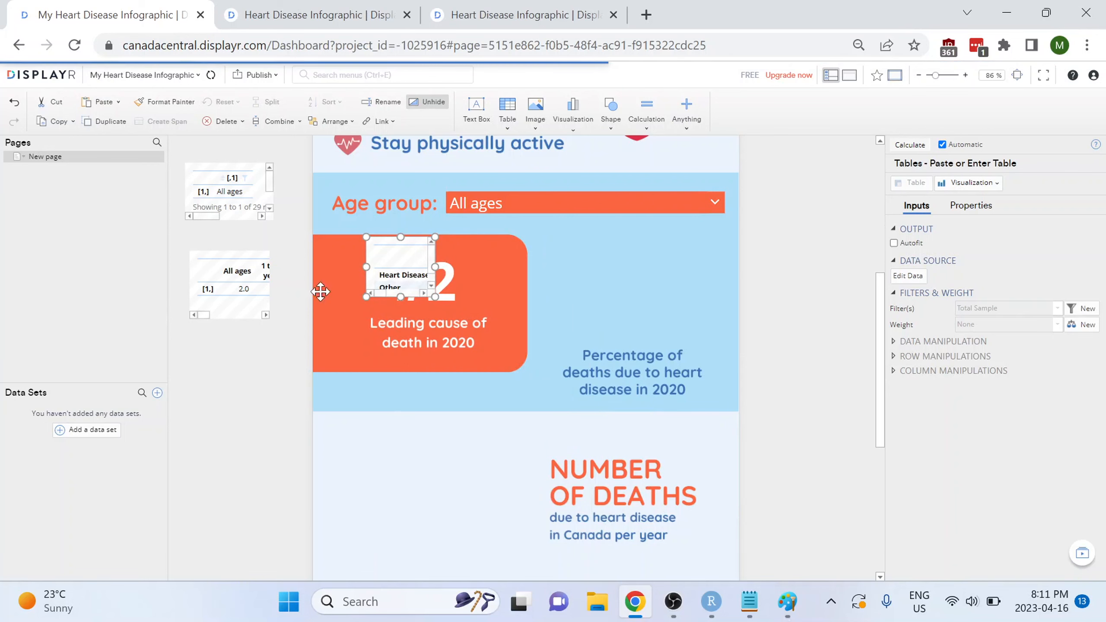
drag(242, 359, 235, 356)
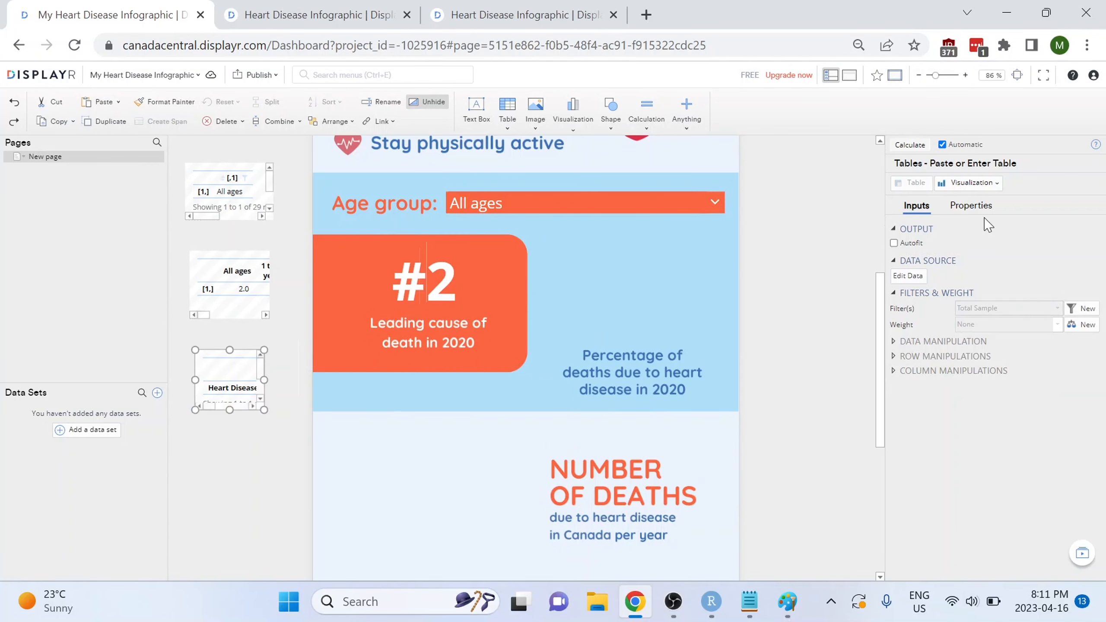
Step: Name the percentage table percentage_death in its general properties
click(972, 208)
double_click(1002, 243)
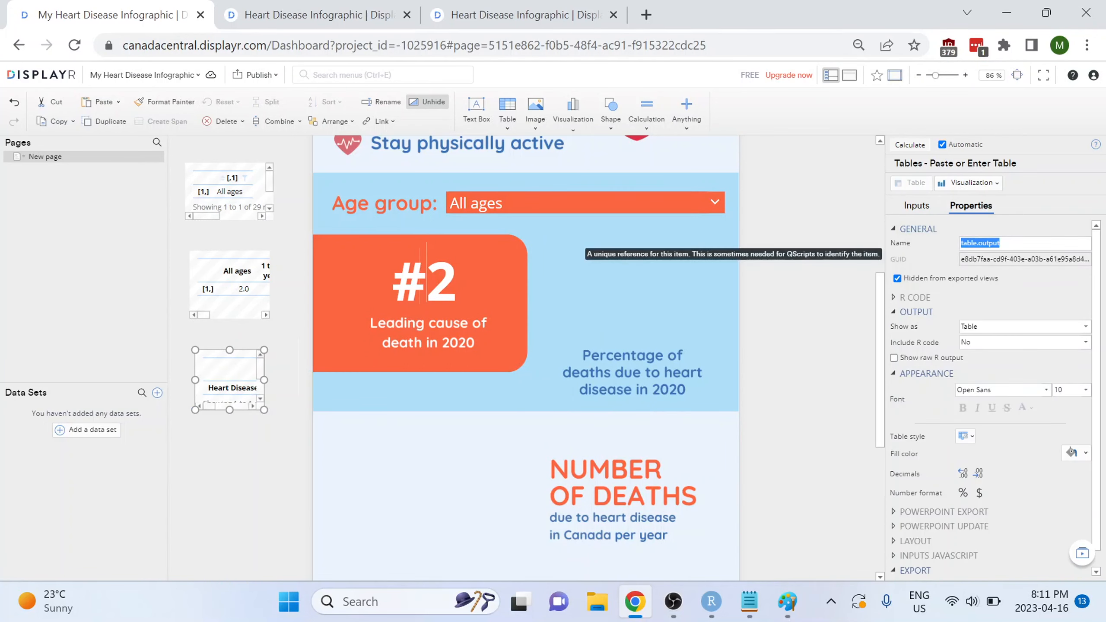
text(percentage_death)
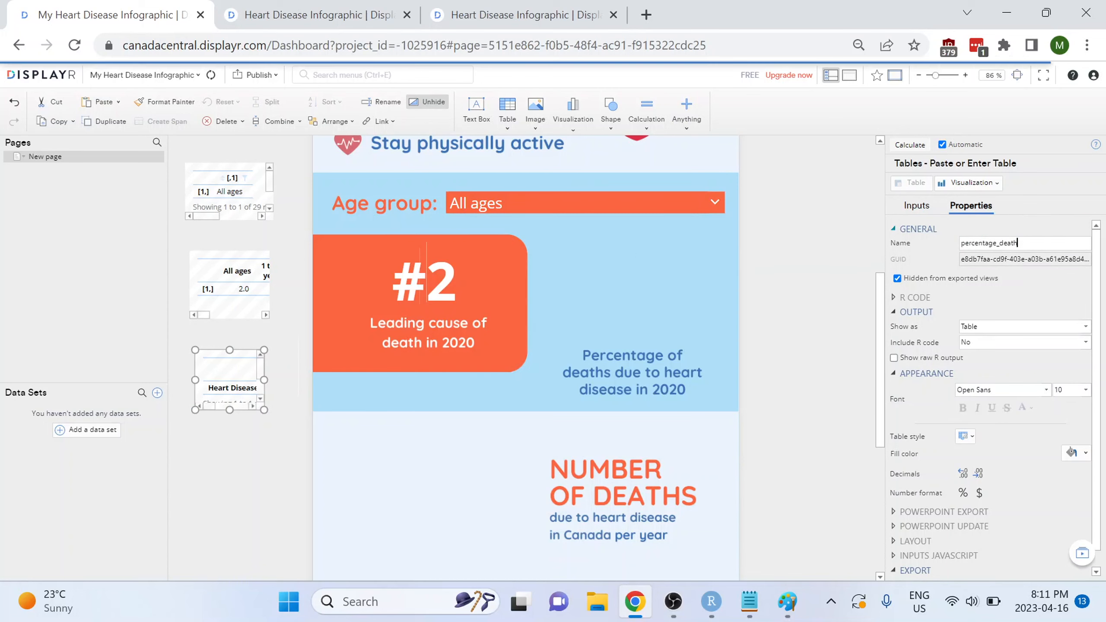
click(811, 205)
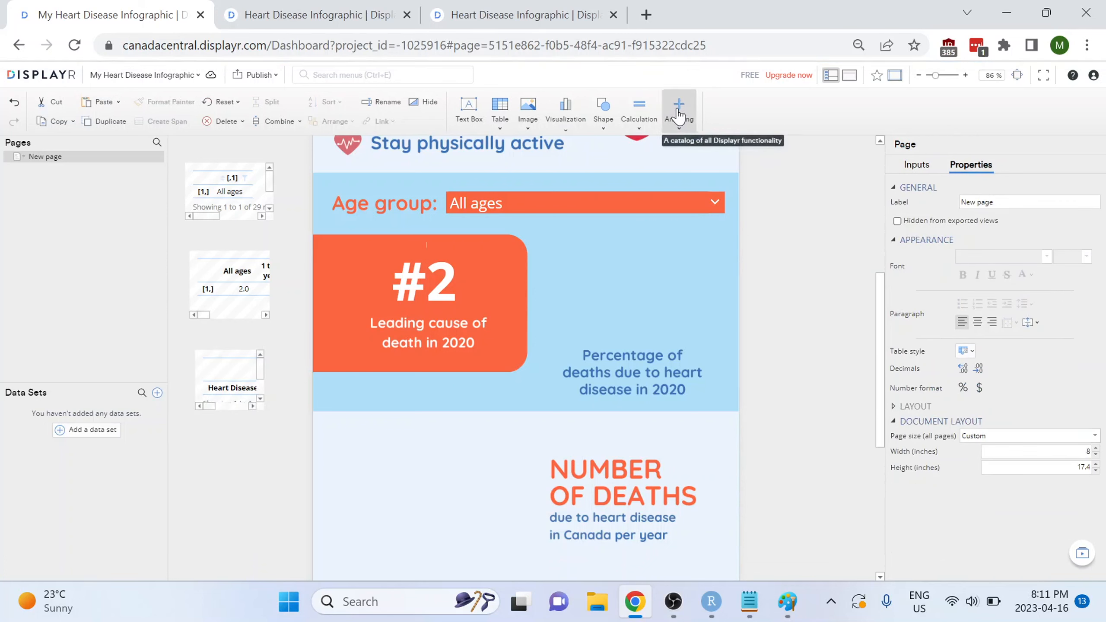
Step: Draw a custom code calculation above the "Percentage of deaths" caption and paste in the flipStandardCharts::Chart code for the pie chart
click(640, 114)
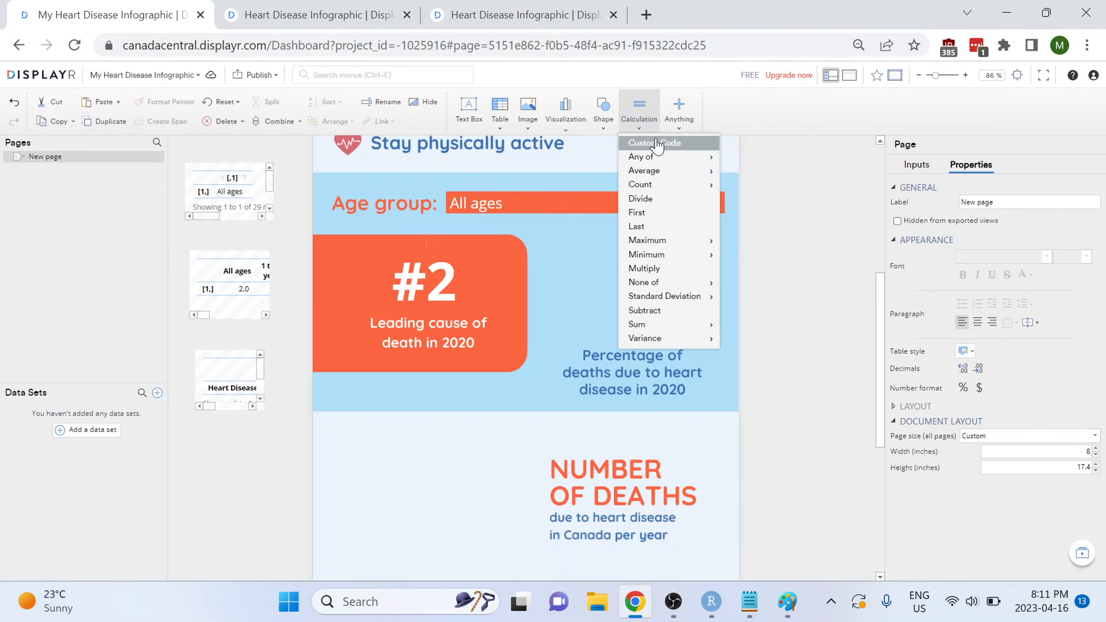
click(684, 143)
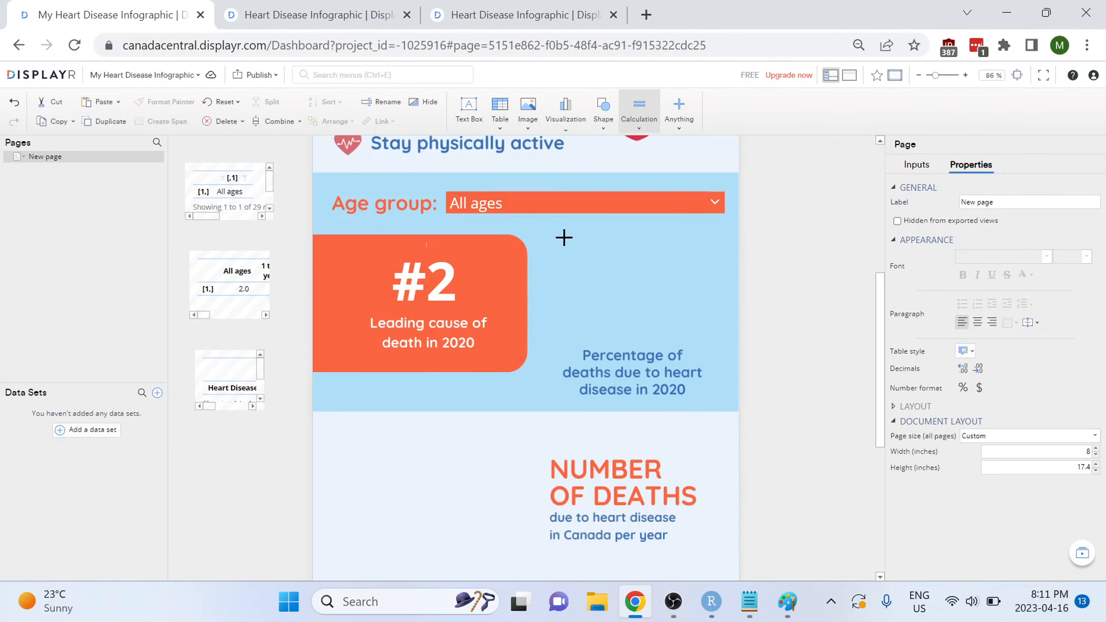
drag(564, 238, 698, 341)
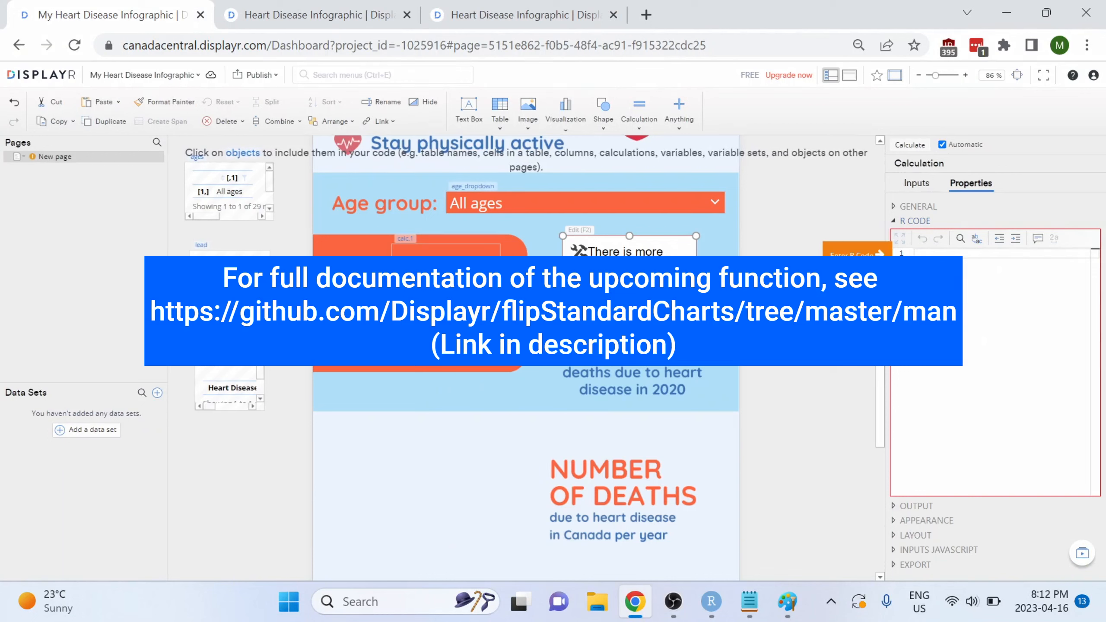
key(ctrl+v)
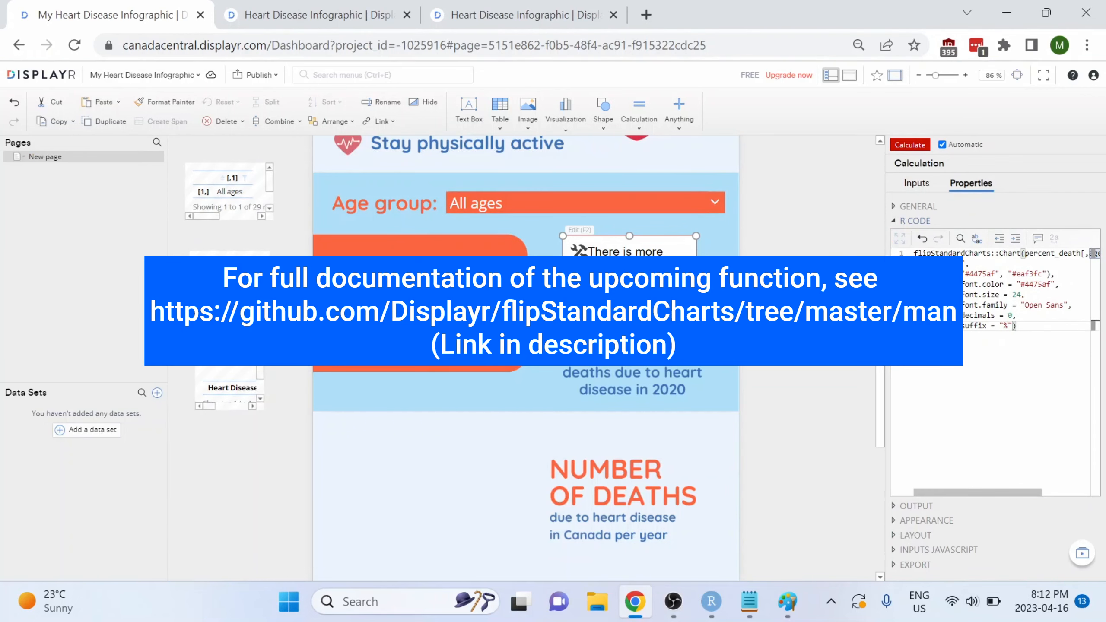
Step: Correct the table name in the pie chart code from percent_death to percentage_death
drag(984, 254, 915, 254)
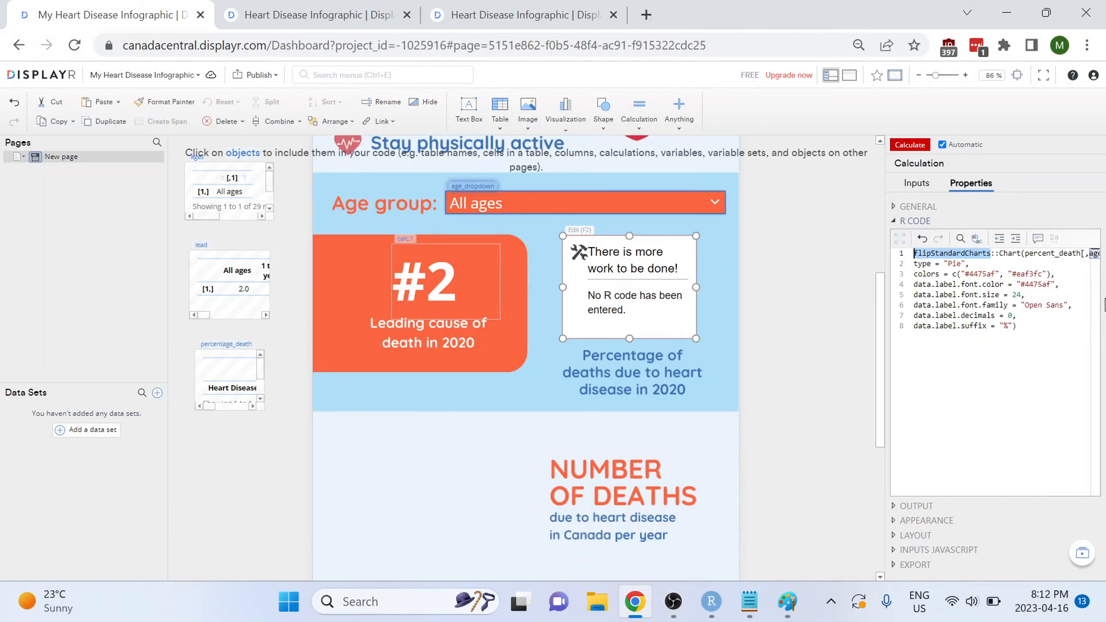
click(1004, 254)
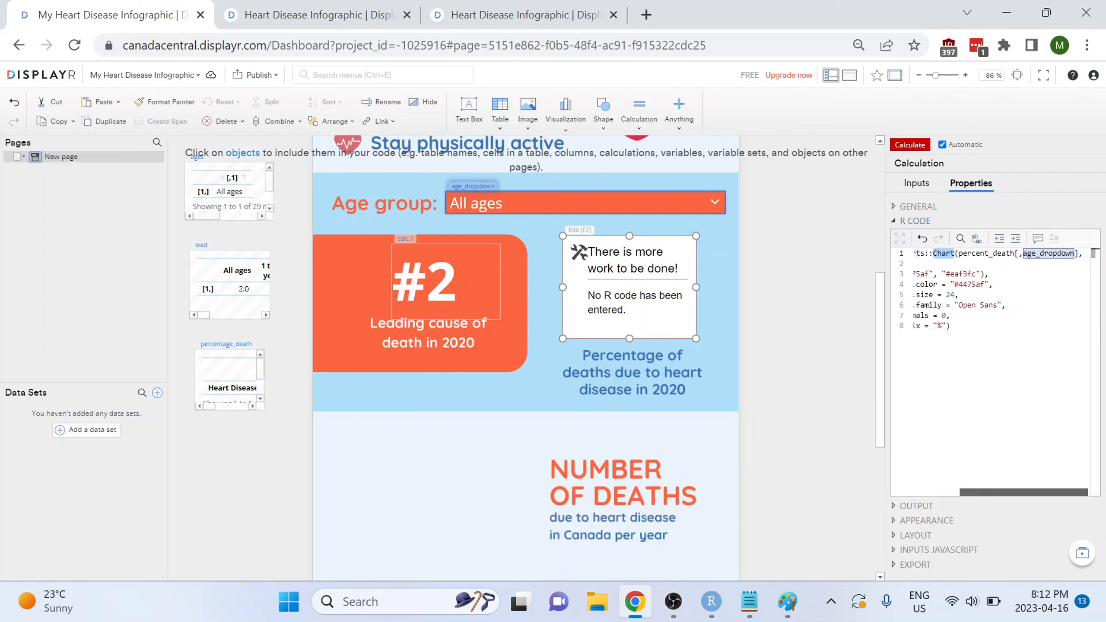
click(956, 254)
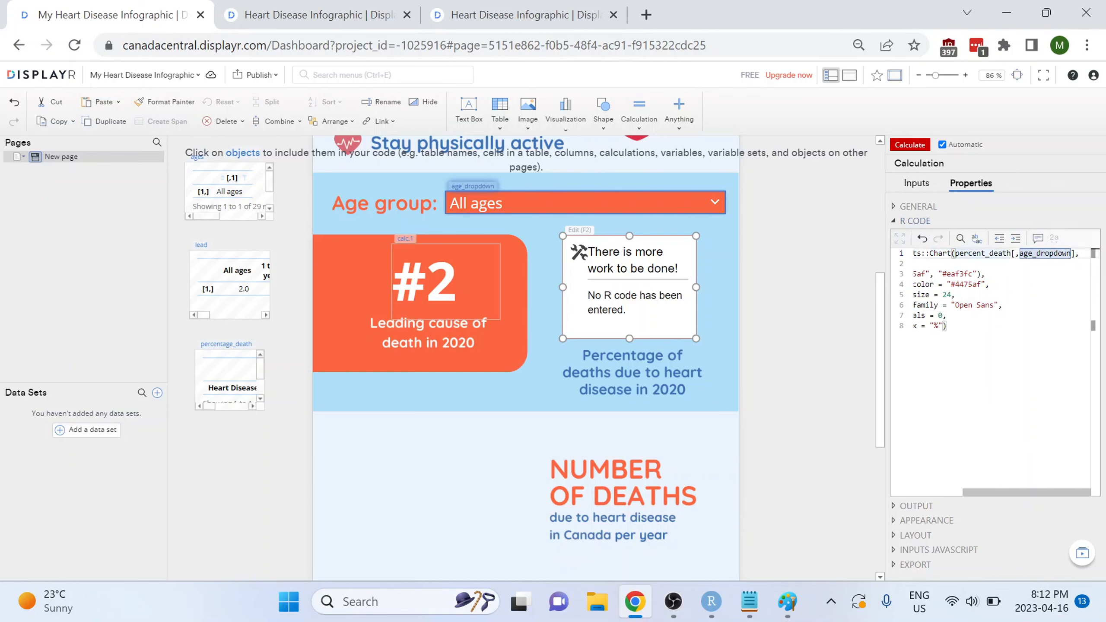
key(shift+End)
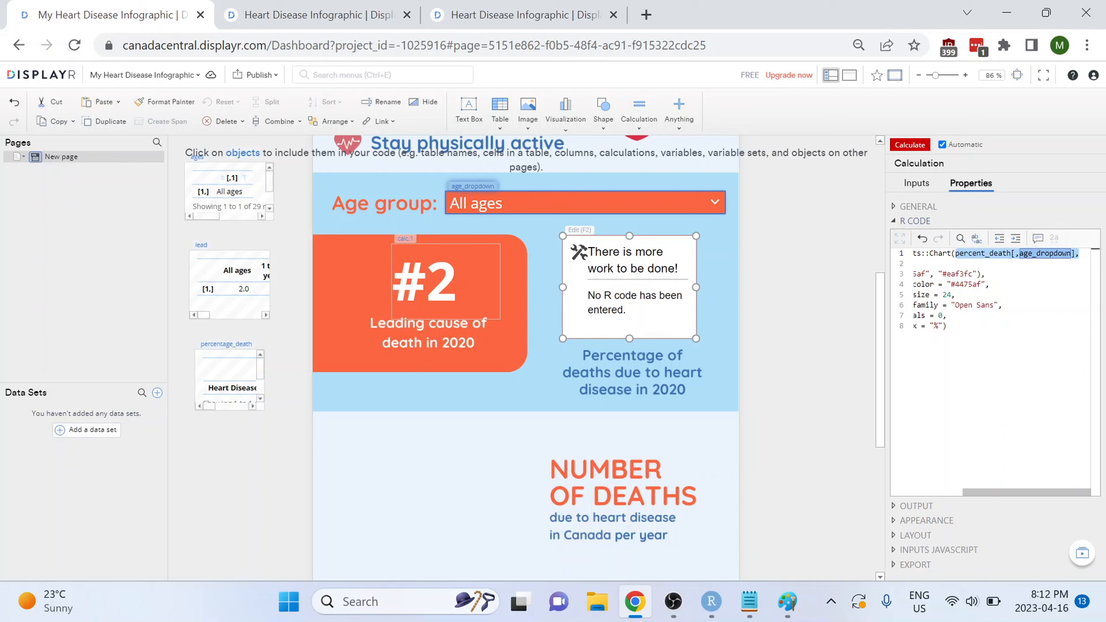
click(960, 254)
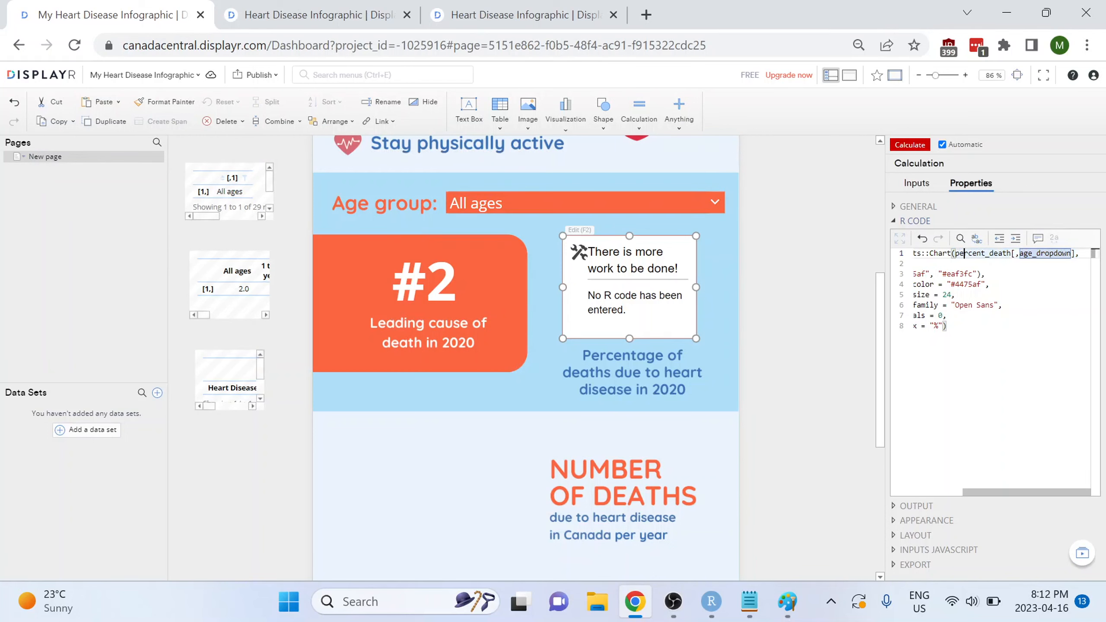
text(age)
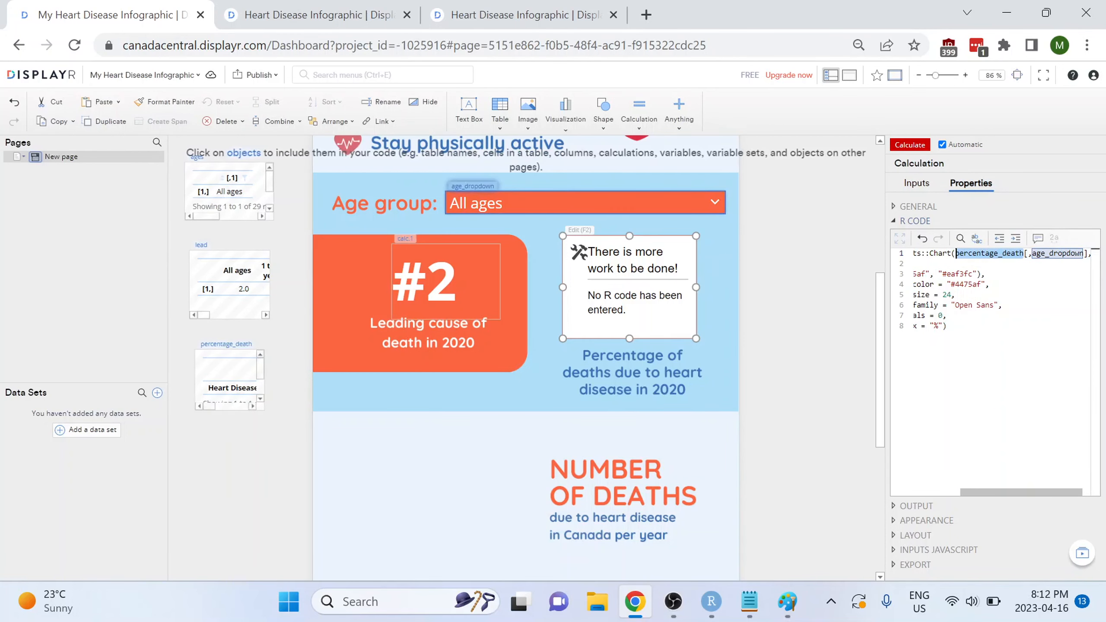
Step: Review the age_dropdown reference, Pie type and colors lines of the pie chart code, and calculate the chart
click(1032, 253)
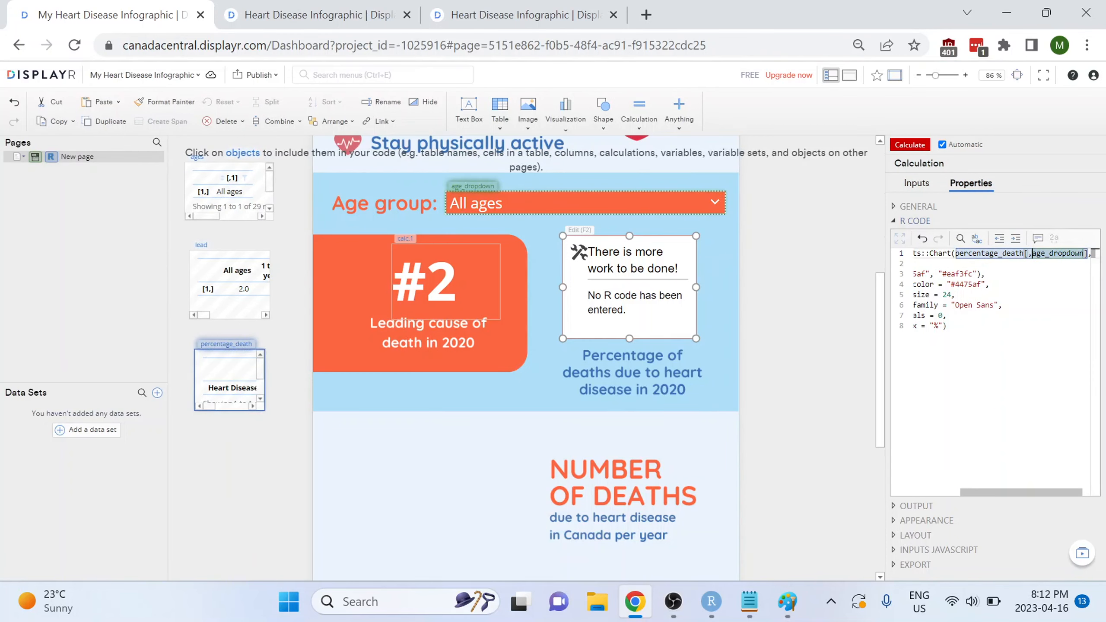
drag(1032, 253, 1084, 253)
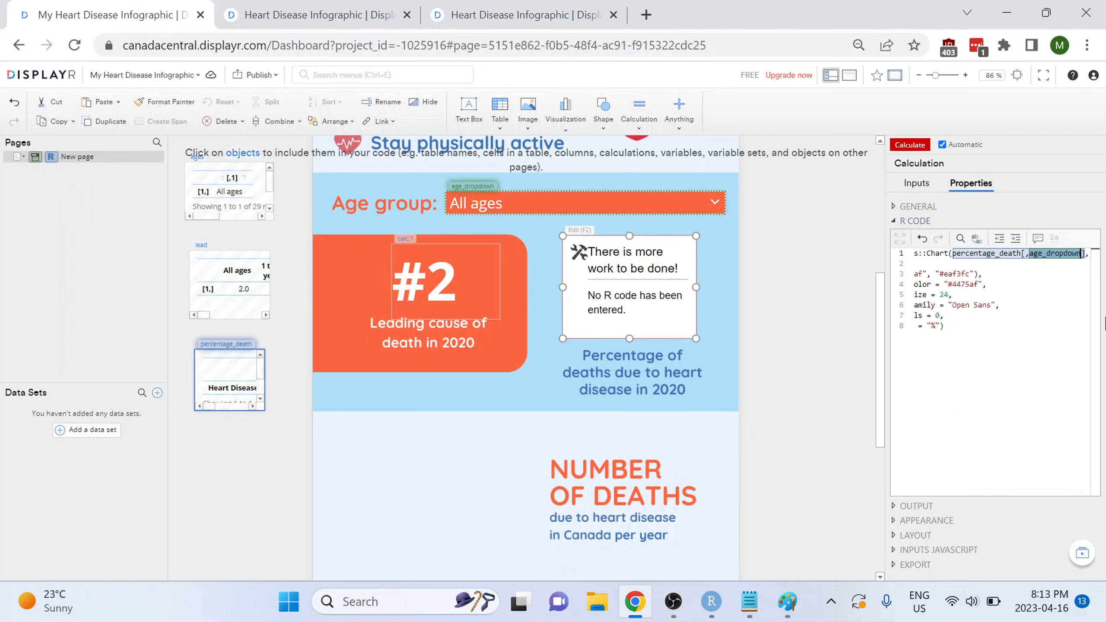
click(914, 449)
click(972, 263)
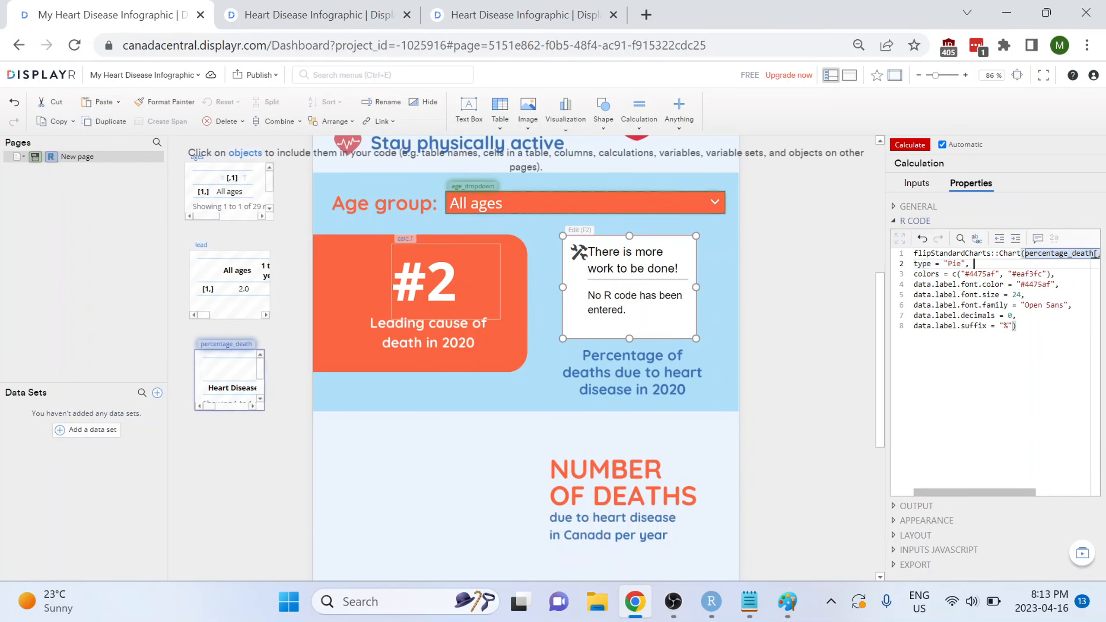
drag(971, 264, 915, 264)
drag(1054, 274, 919, 274)
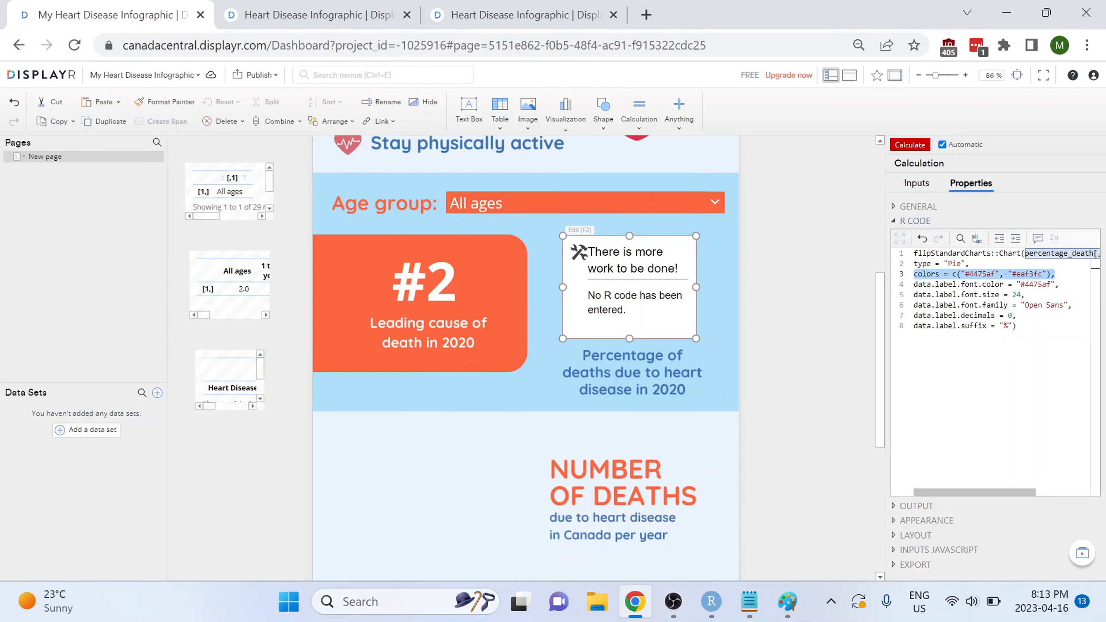
click(912, 148)
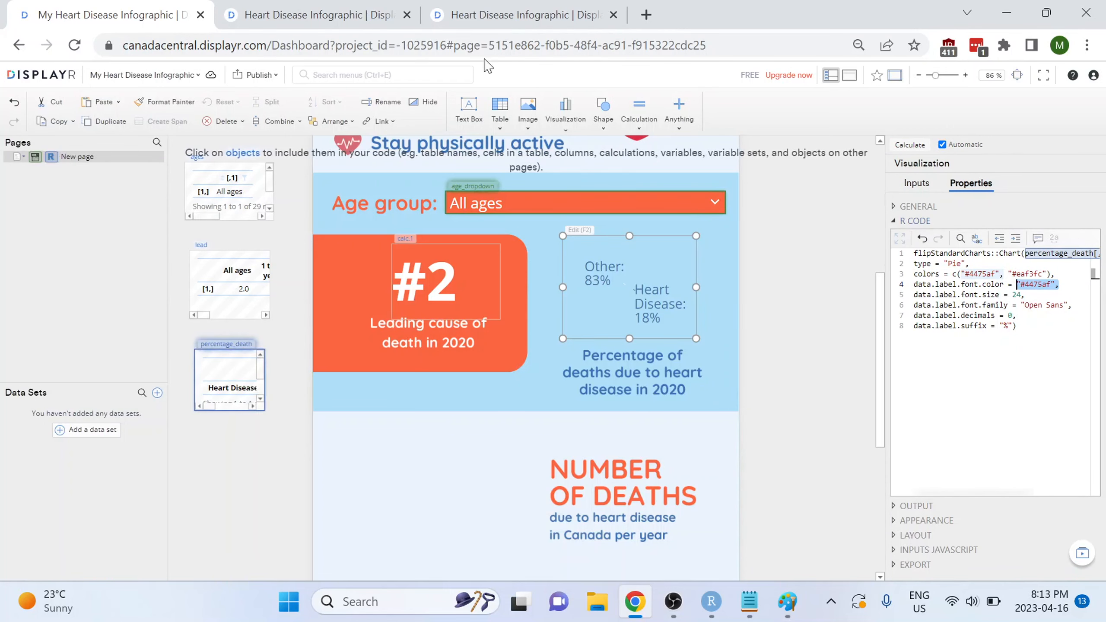
Step: Compare the pie chart with the published infographic, and review the label font, decimals and suffix lines of its code
click(385, 18)
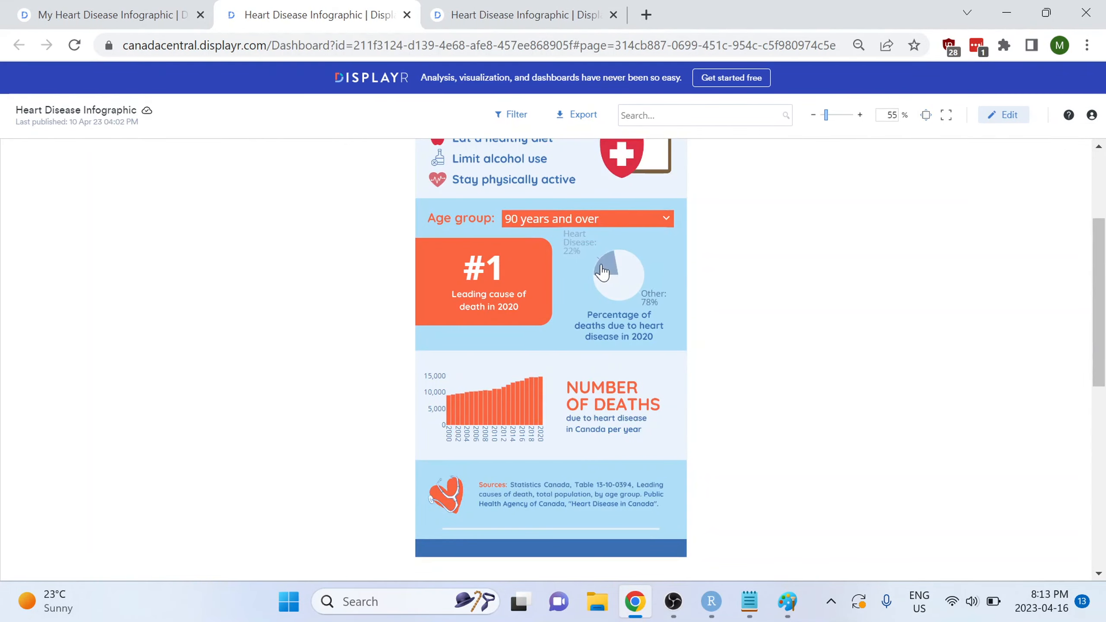
click(87, 15)
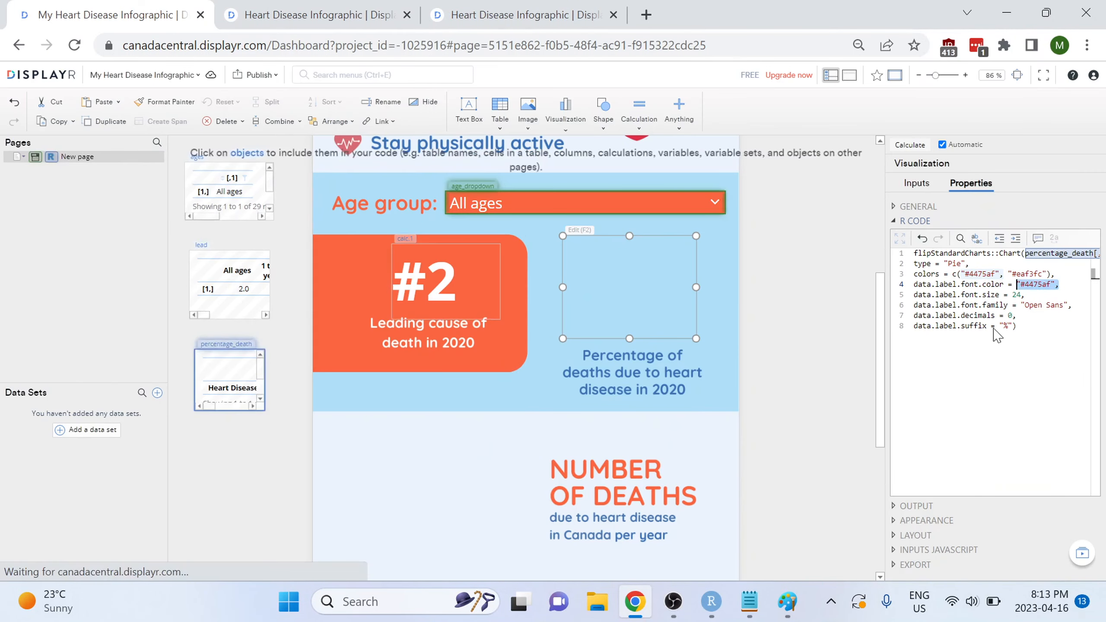
click(1038, 305)
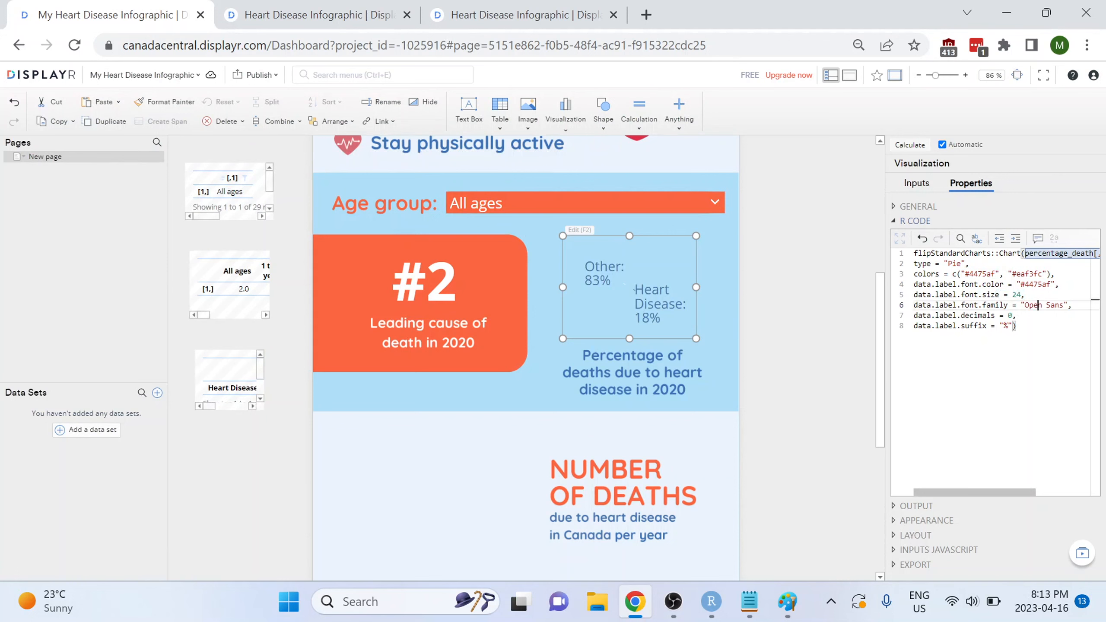
drag(1072, 305, 996, 316)
click(1018, 326)
drag(1015, 326, 1001, 326)
click(1008, 325)
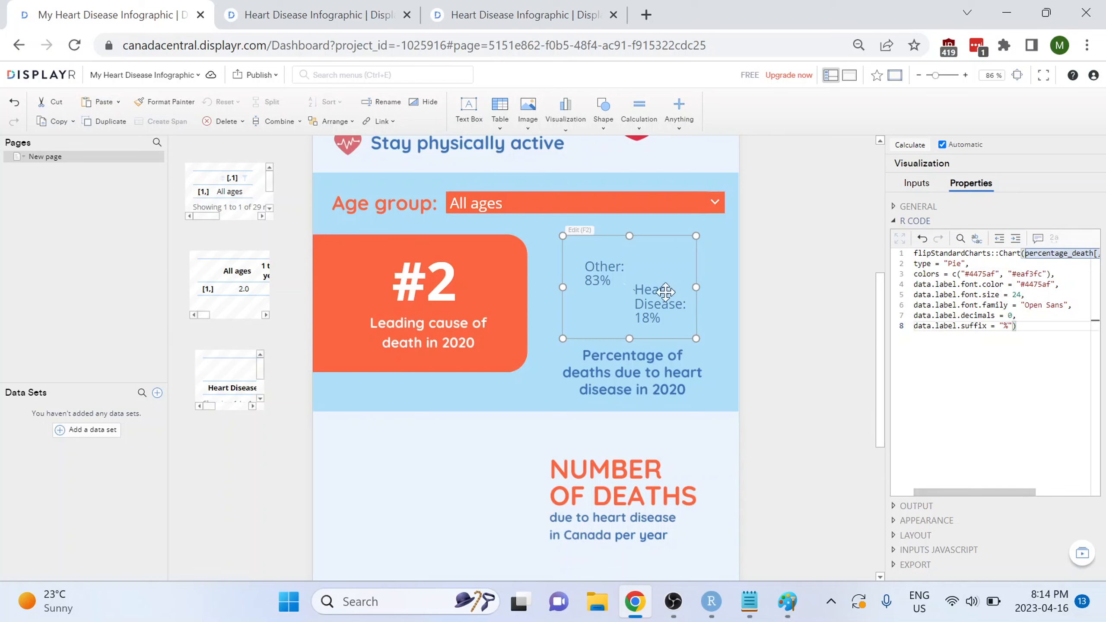
Step: Enlarge the pie chart's frame down over the "Percentage of deaths" caption and reposition it so the pie sits above the text
drag(696, 338, 685, 407)
drag(686, 408, 679, 393)
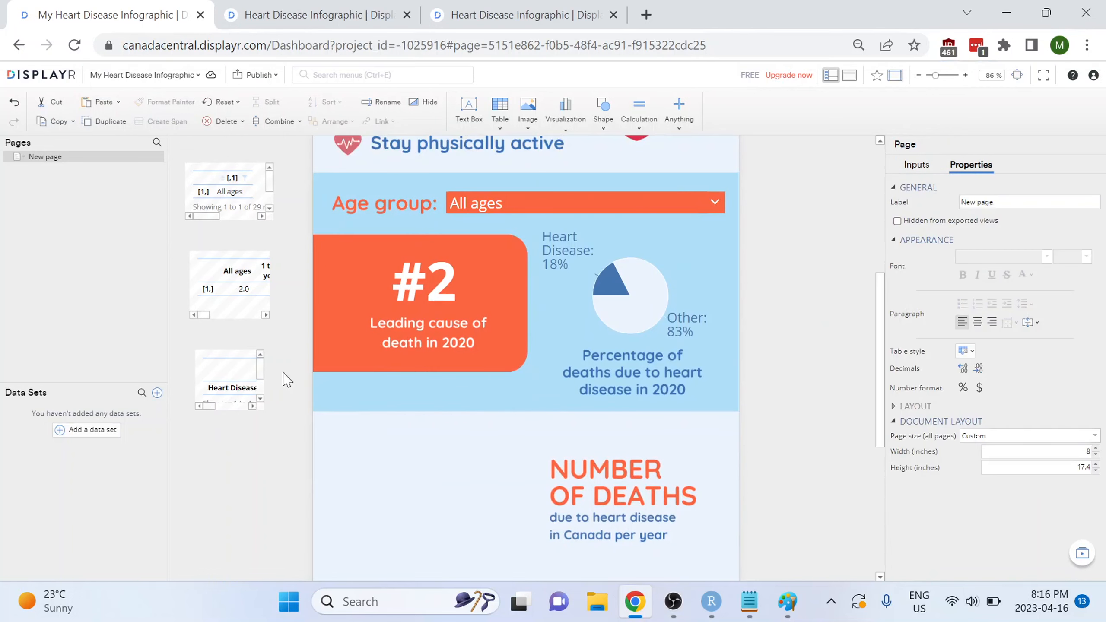
Step: Insert a table for pasted data on the page and open its data entry spreadsheet
scroll(324, 394, down, 2)
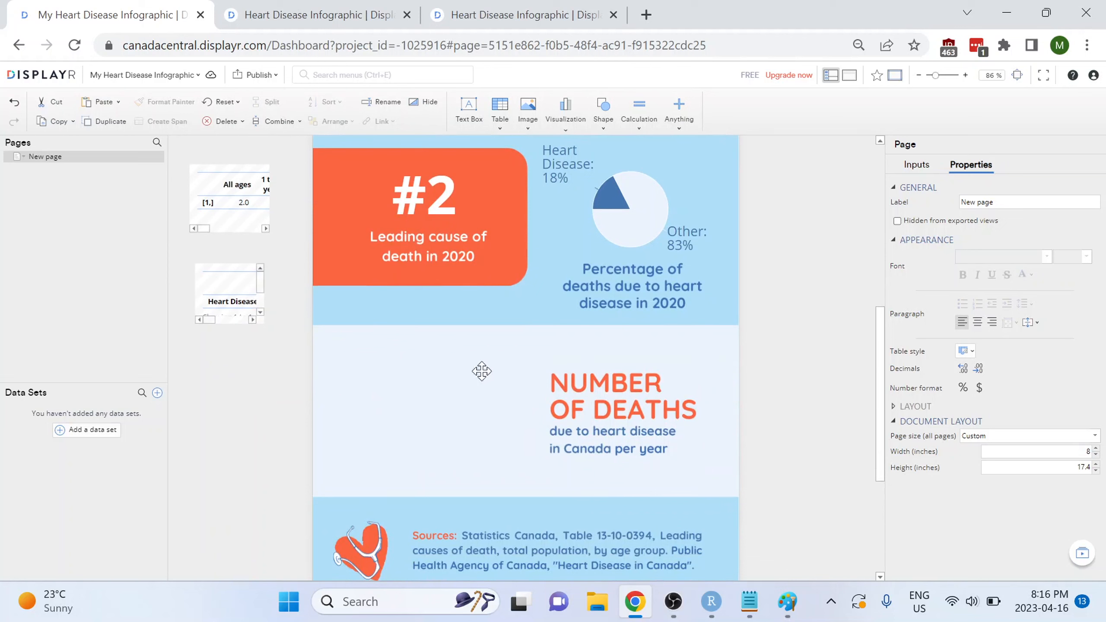
click(501, 127)
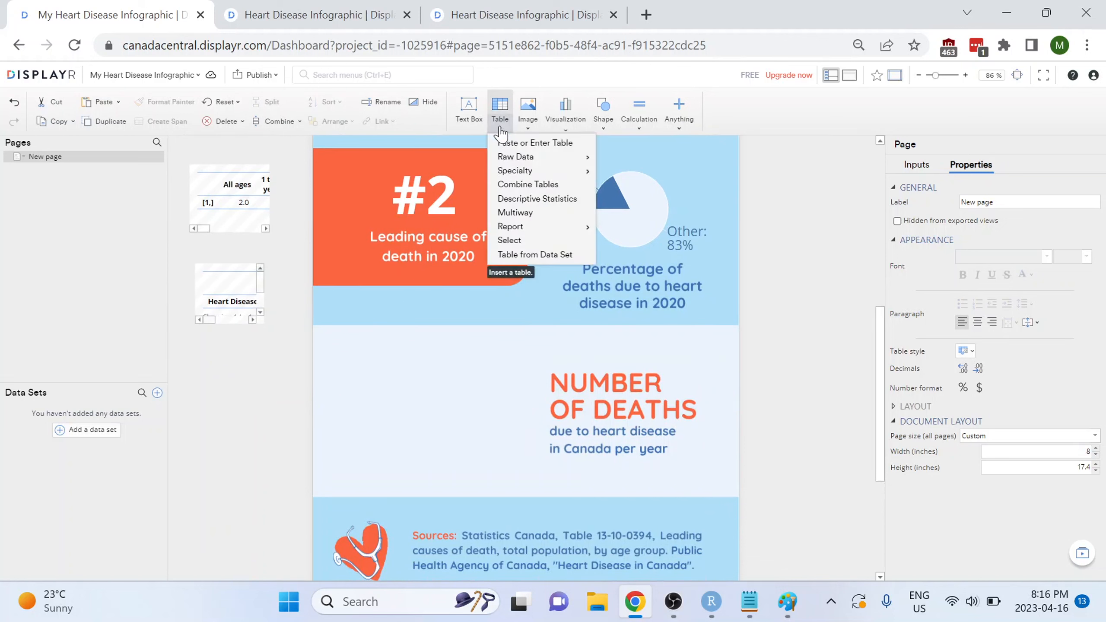
click(541, 143)
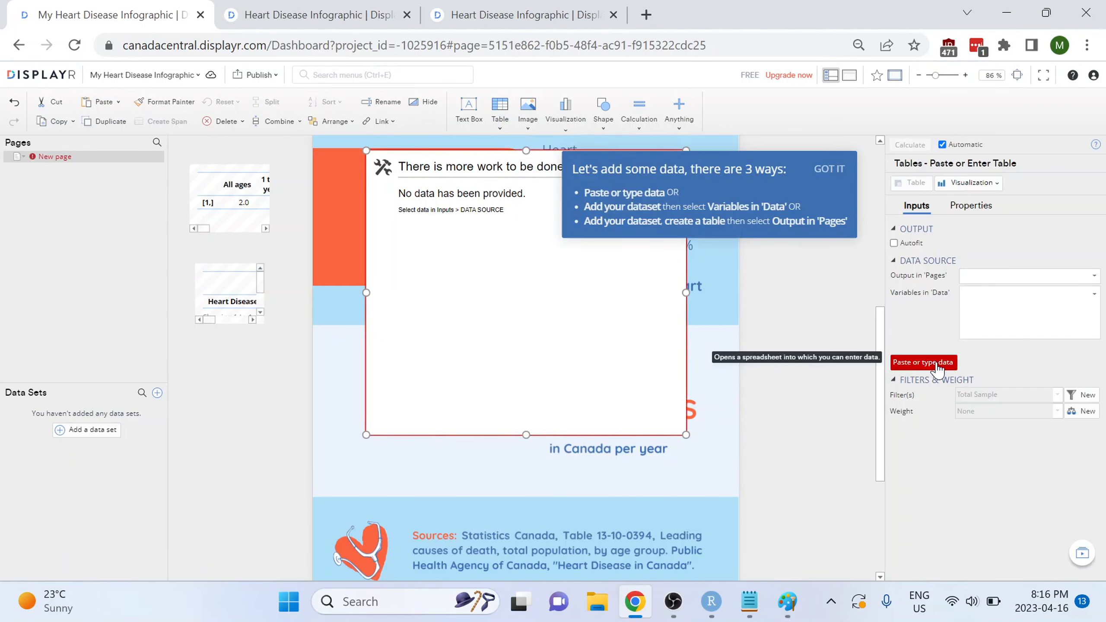
click(938, 365)
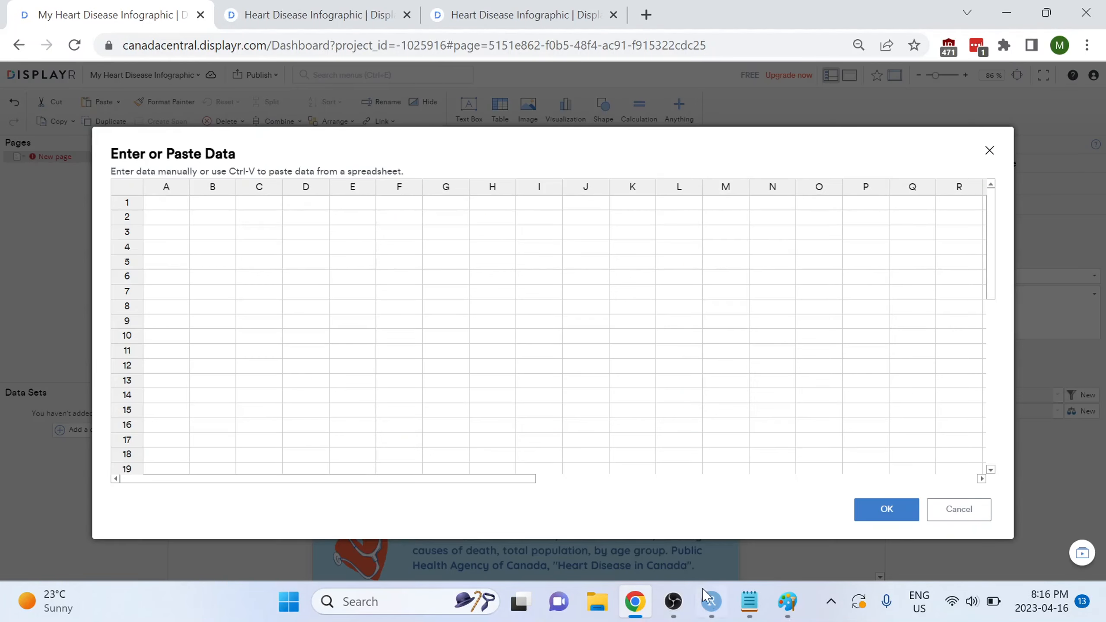
Step: Switch to RStudio, add the line clipr::write_clip(num_death) below the number of deaths code, and run it
click(710, 600)
text(c)
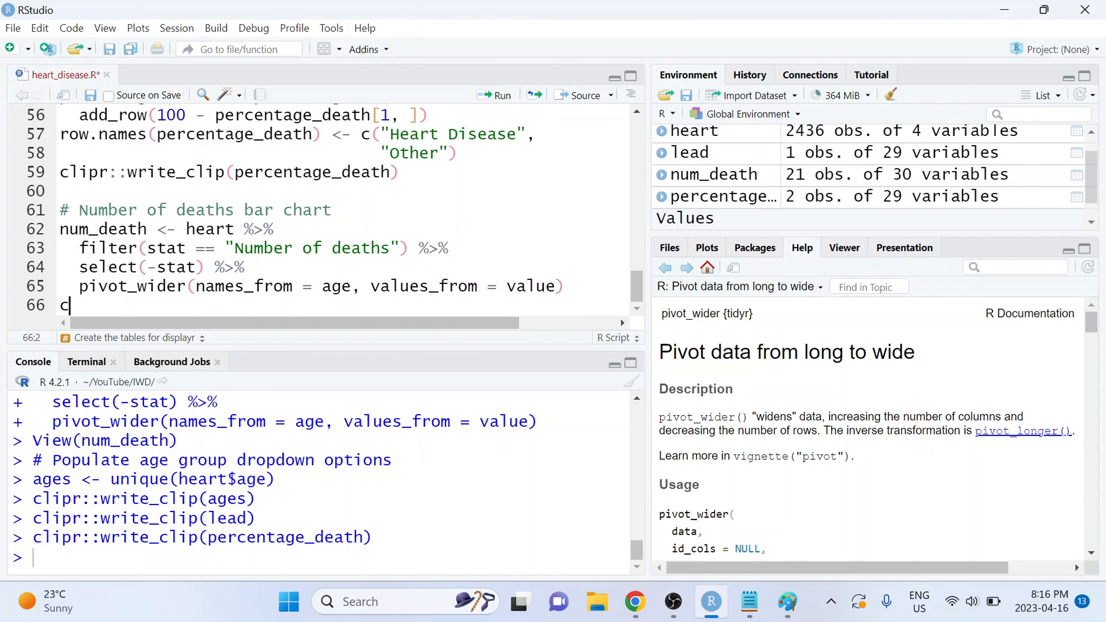
text(lipr)
text(ri)
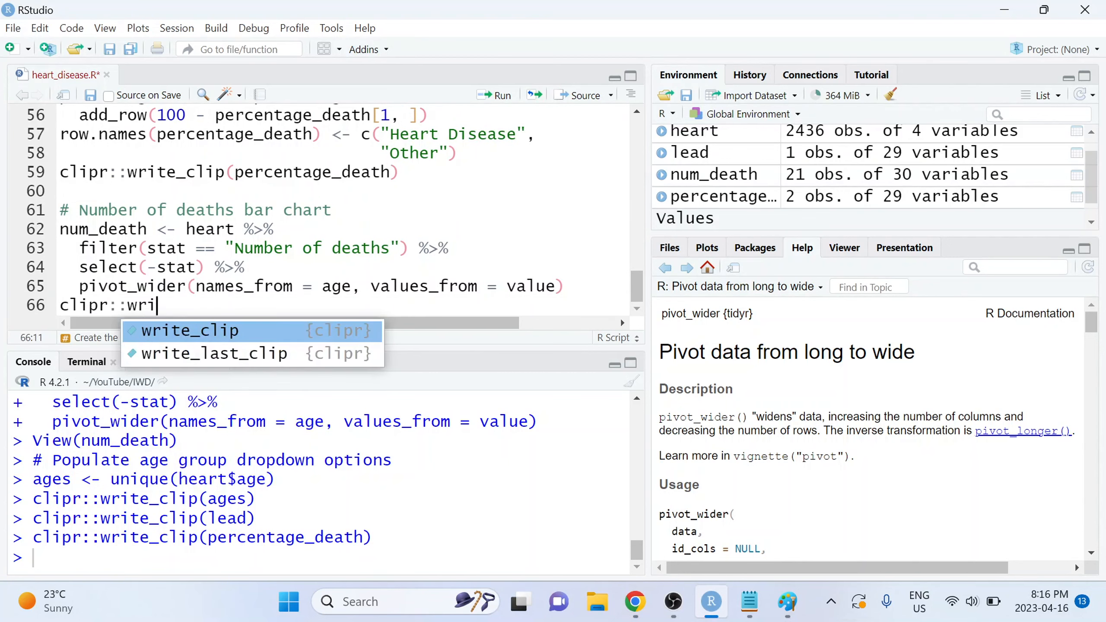
key(Tab)
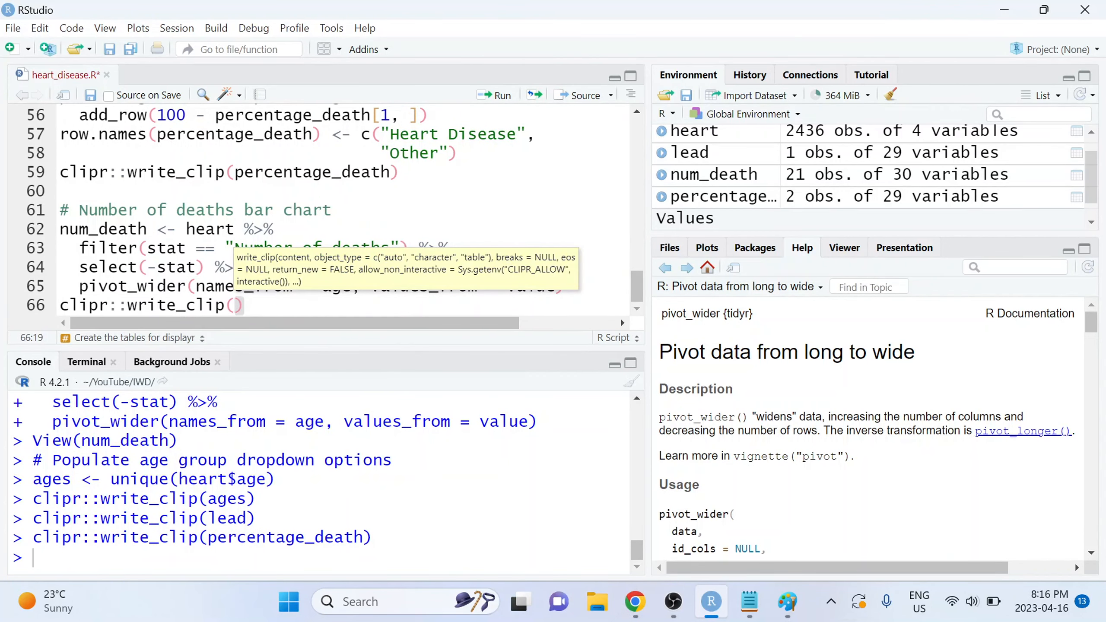
text(num_death)
key(ctrl+Return)
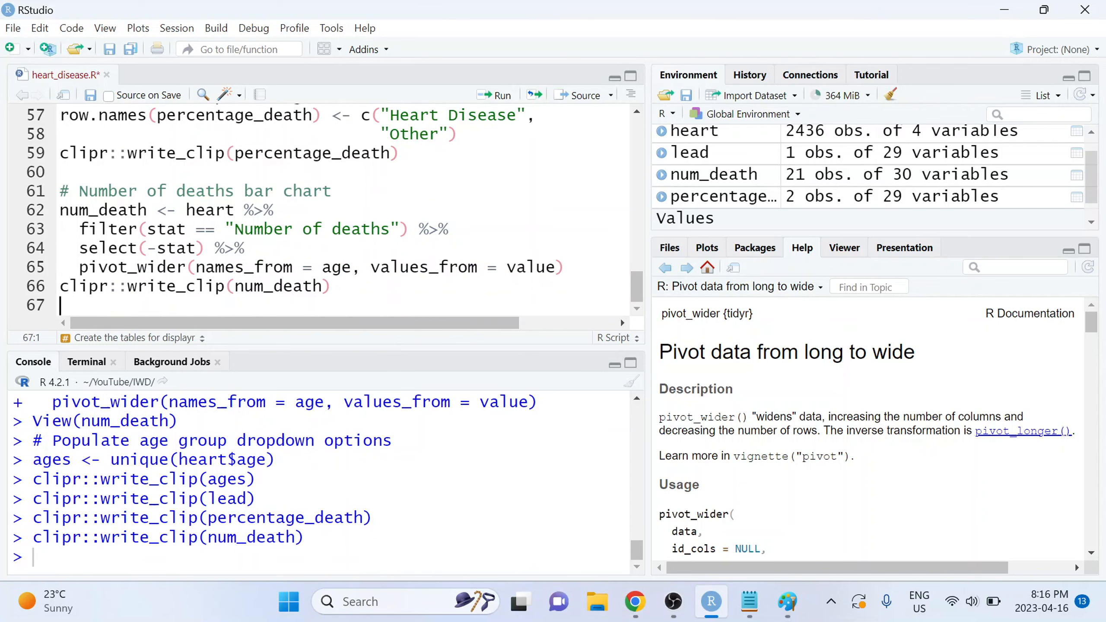
Step: Return to Displayr, paste the copied number of deaths data starting at cell A1, and accept it
click(636, 602)
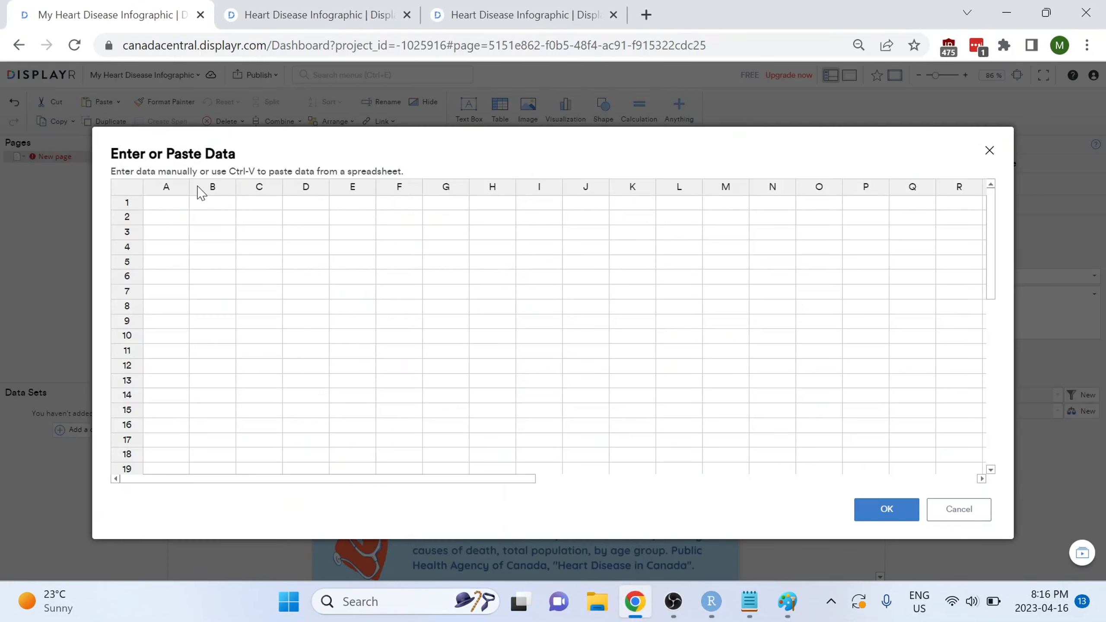
click(171, 218)
key(Up)
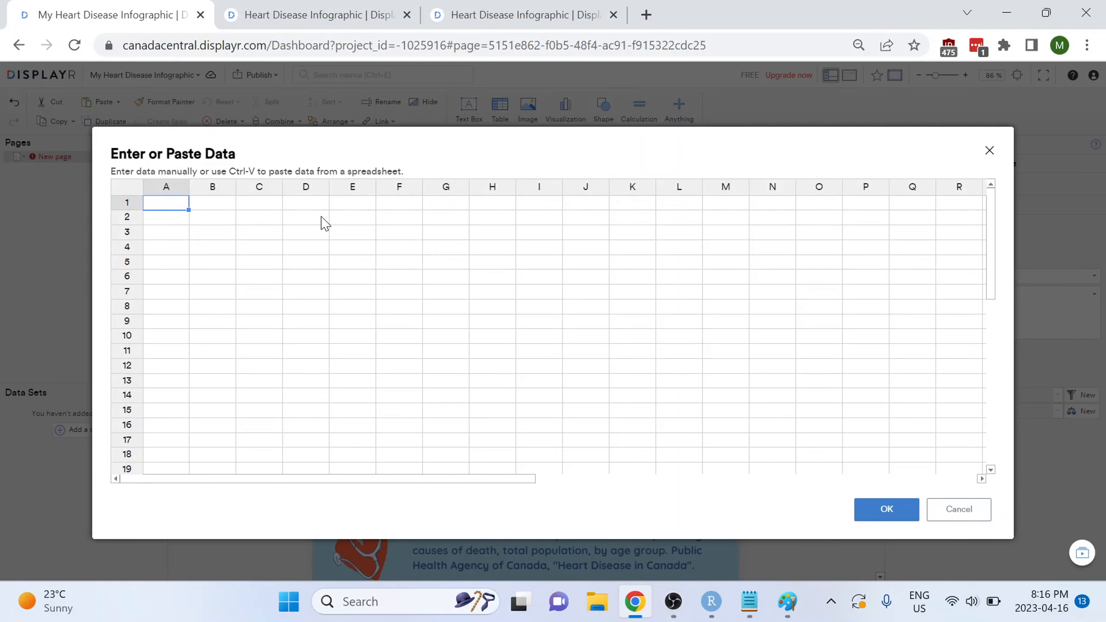
key(ctrl+v)
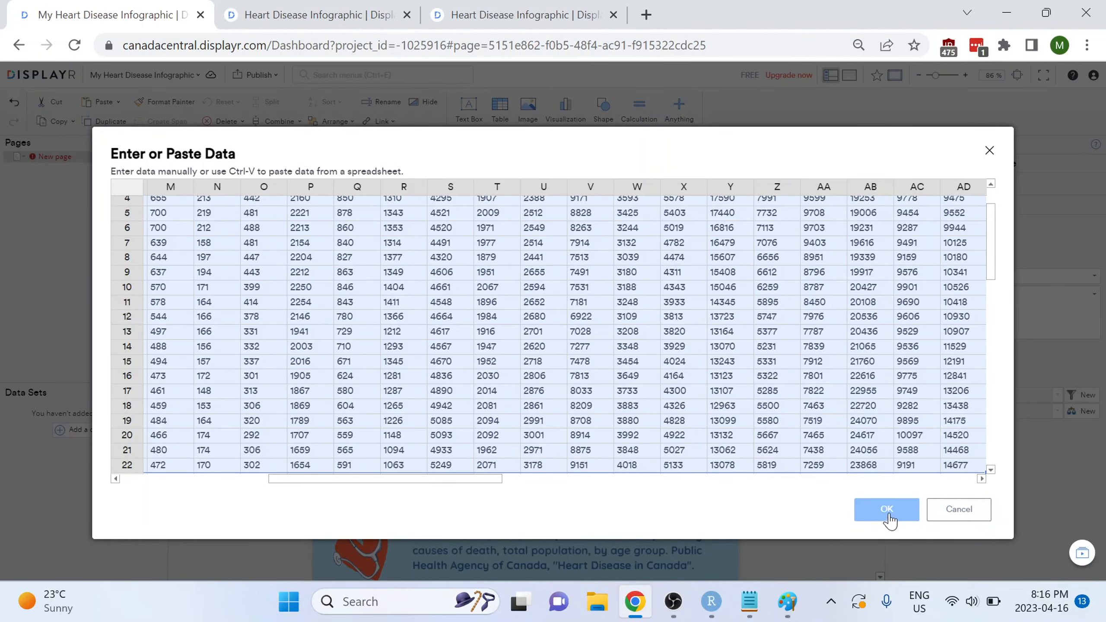
click(887, 509)
Step: Hide the number of deaths table from exported views, then shrink it and park it off the page below the percentage table
right_click(498, 252)
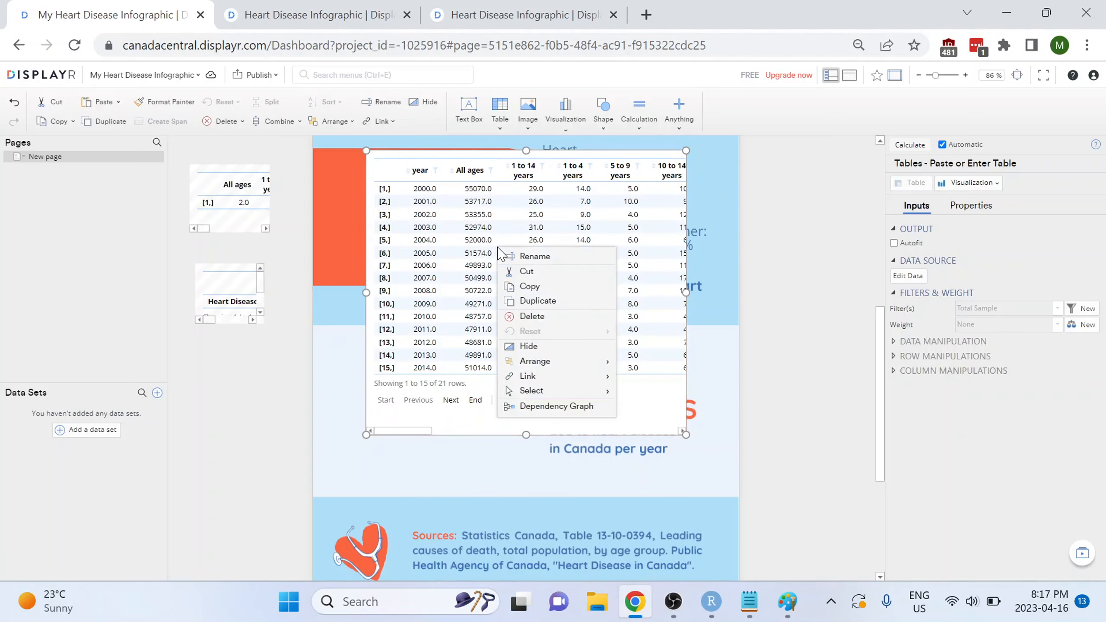
click(556, 349)
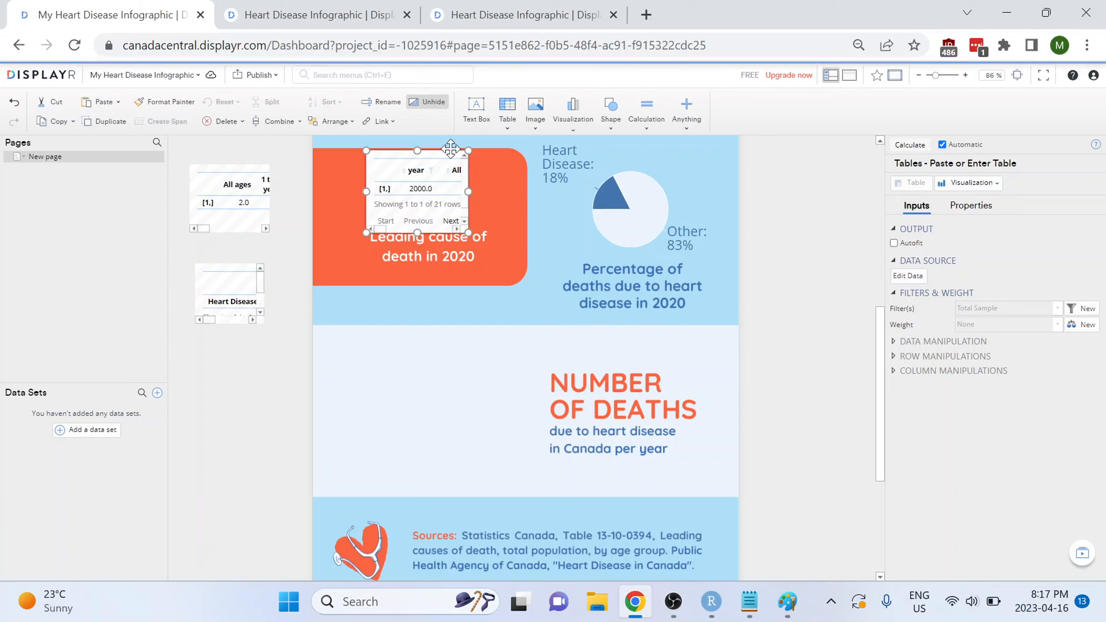
drag(441, 152, 231, 387)
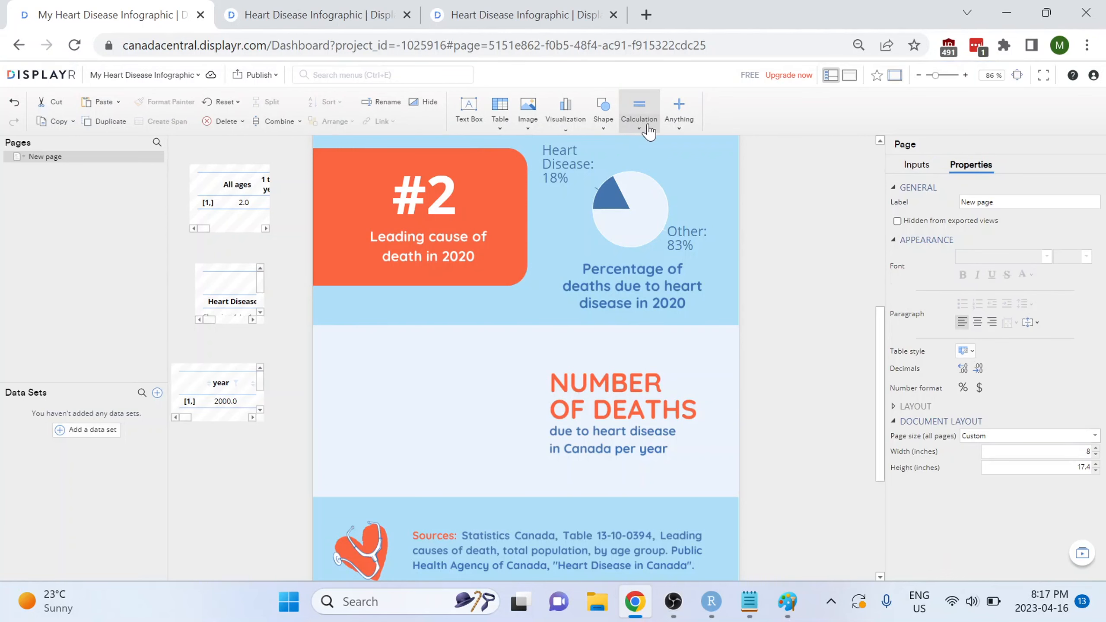
Step: Draw a custom code calculation beside the "Number of deaths" heading and paste in the flipStandardCharts::Chart code for the column chart
click(639, 126)
click(685, 147)
drag(341, 351, 535, 469)
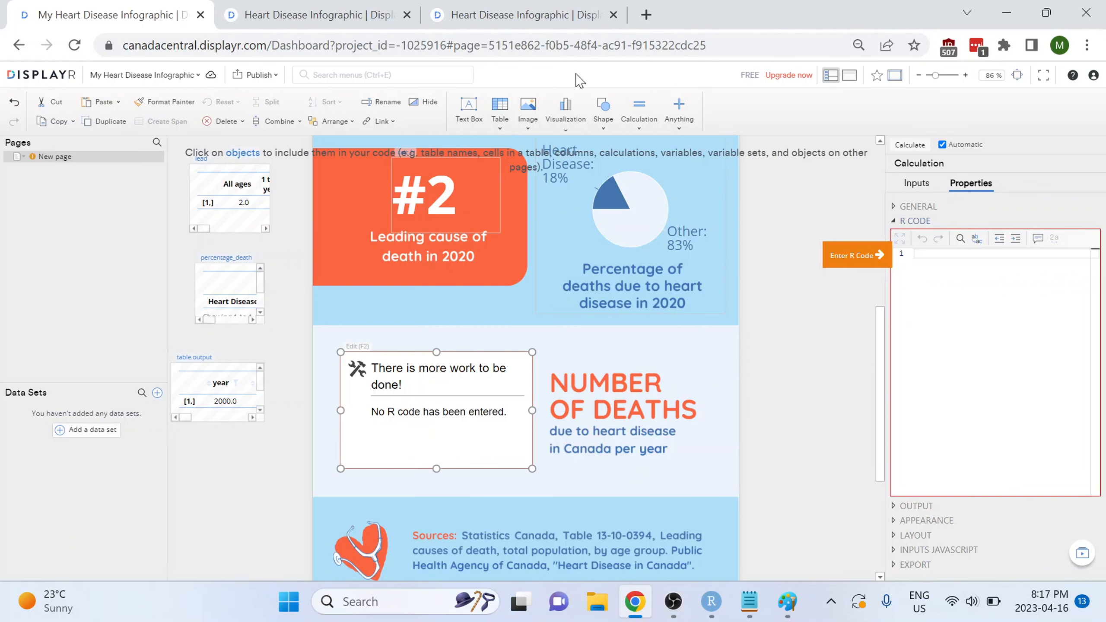
key(ctrl+v)
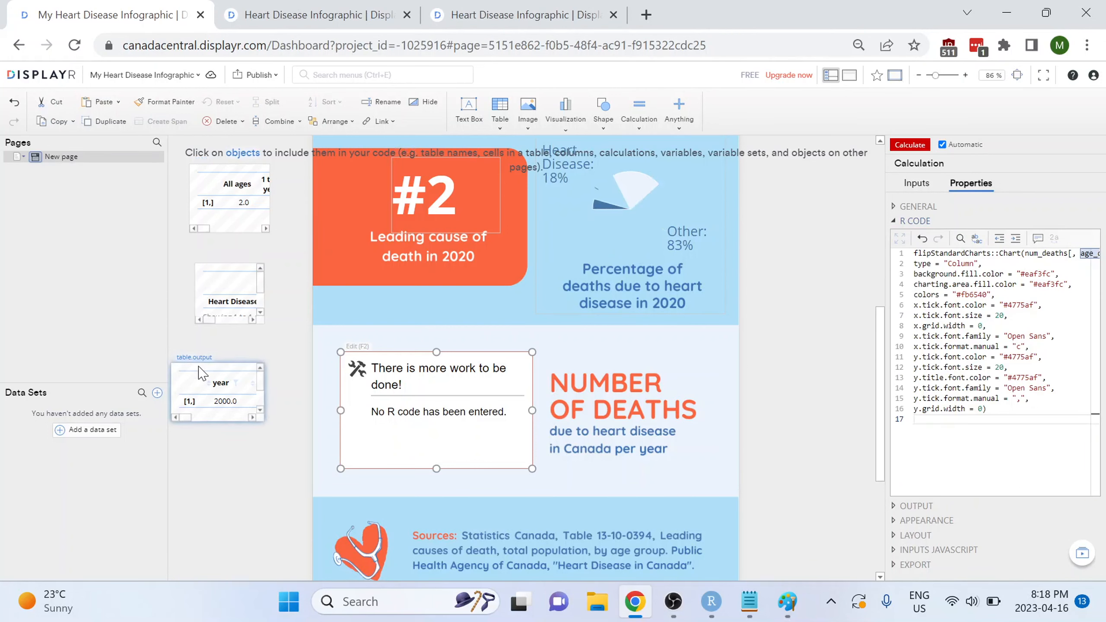